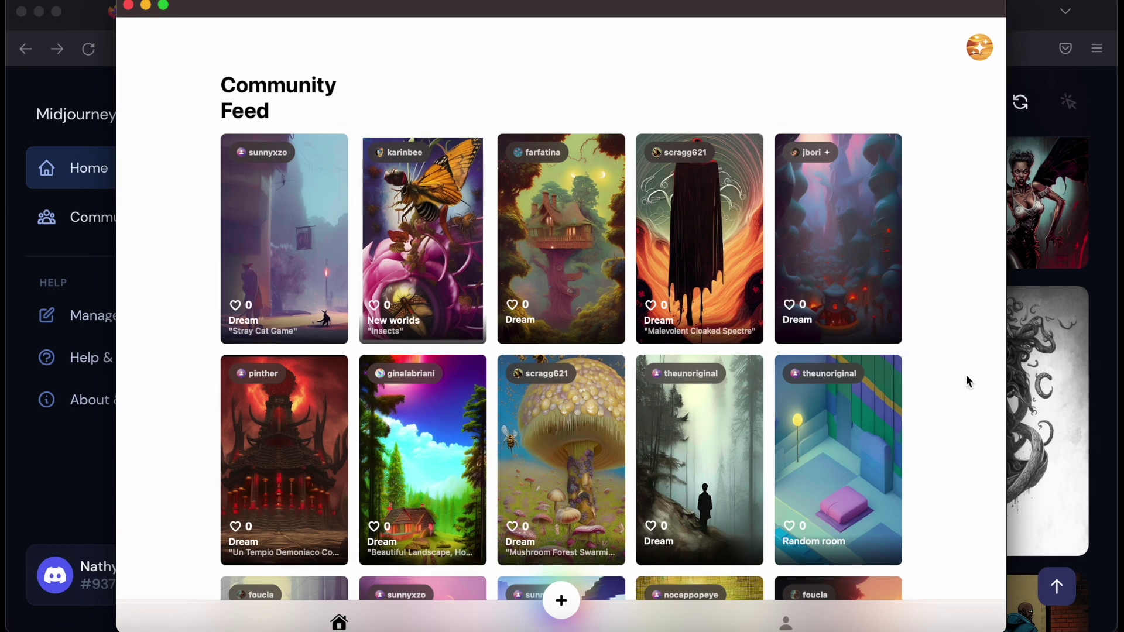
# Close the Dream community feed window and switch to Pixelmator Pro to view the comic page document
pyautogui.press('super+q')
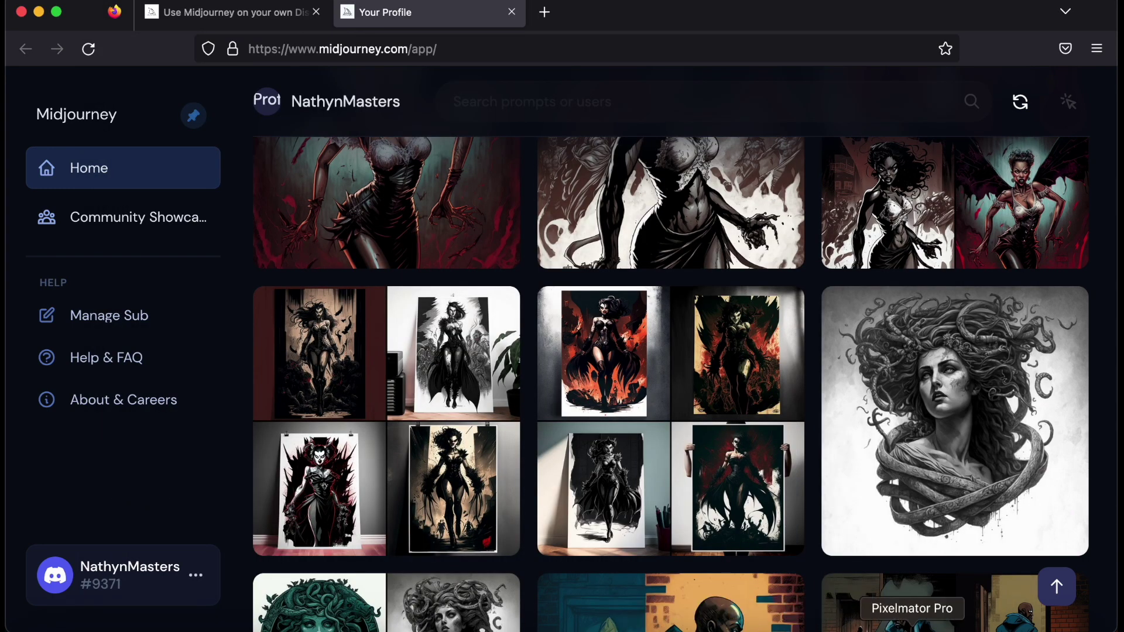
pyautogui.click(912, 626)
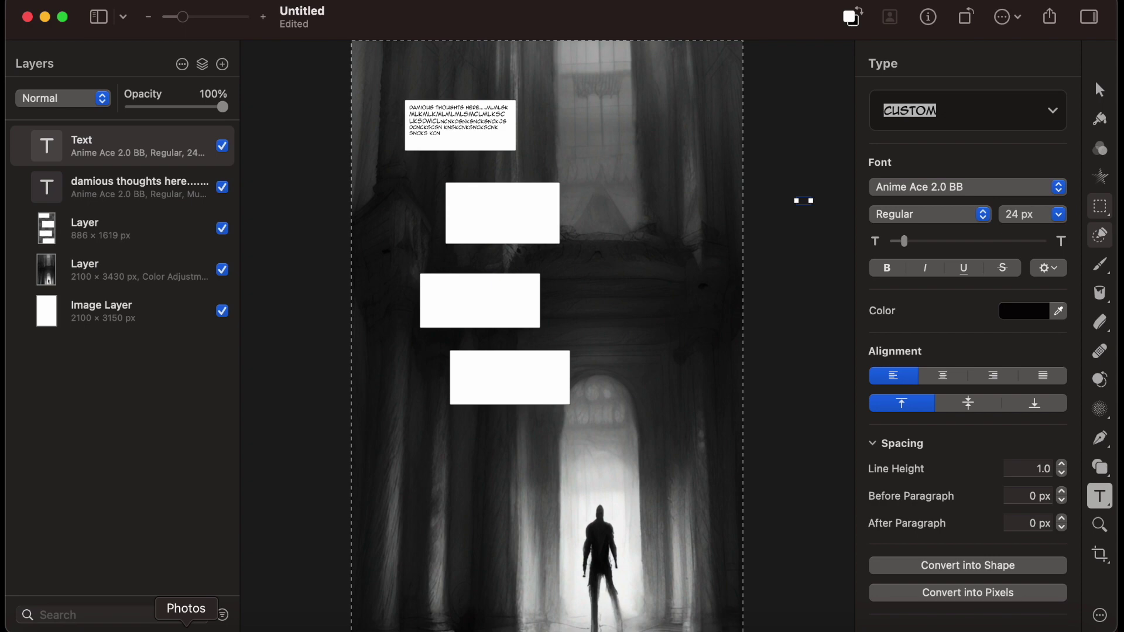
# Switch to Photos and examine the generated character and scene artwork through the end of the library
pyautogui.click(186, 629)
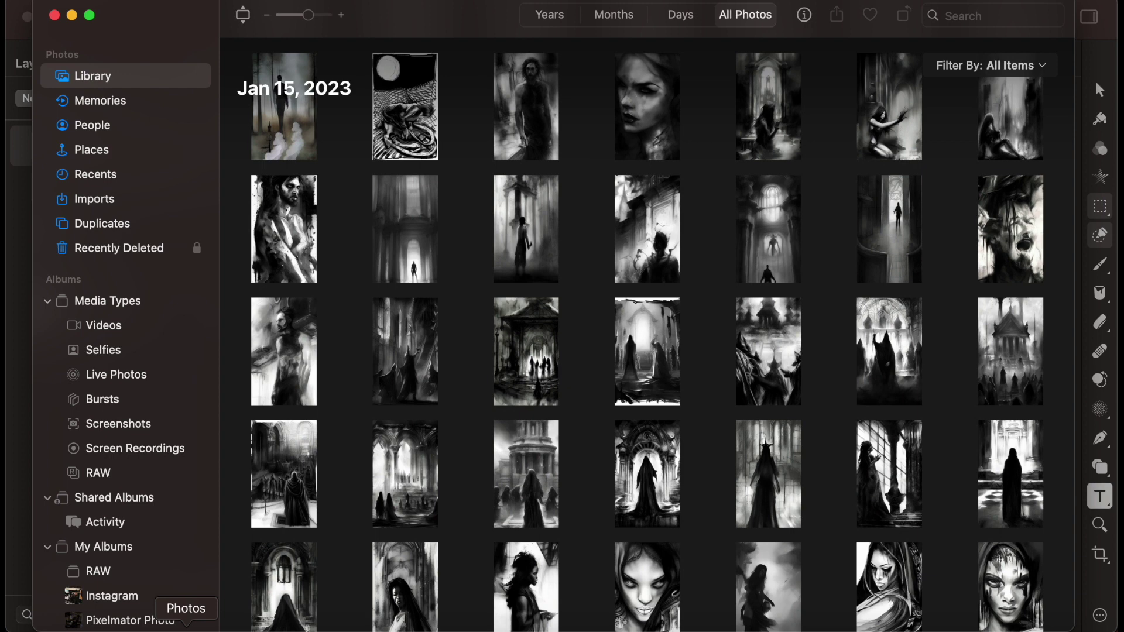
pyautogui.scroll(-5, 514, 475)
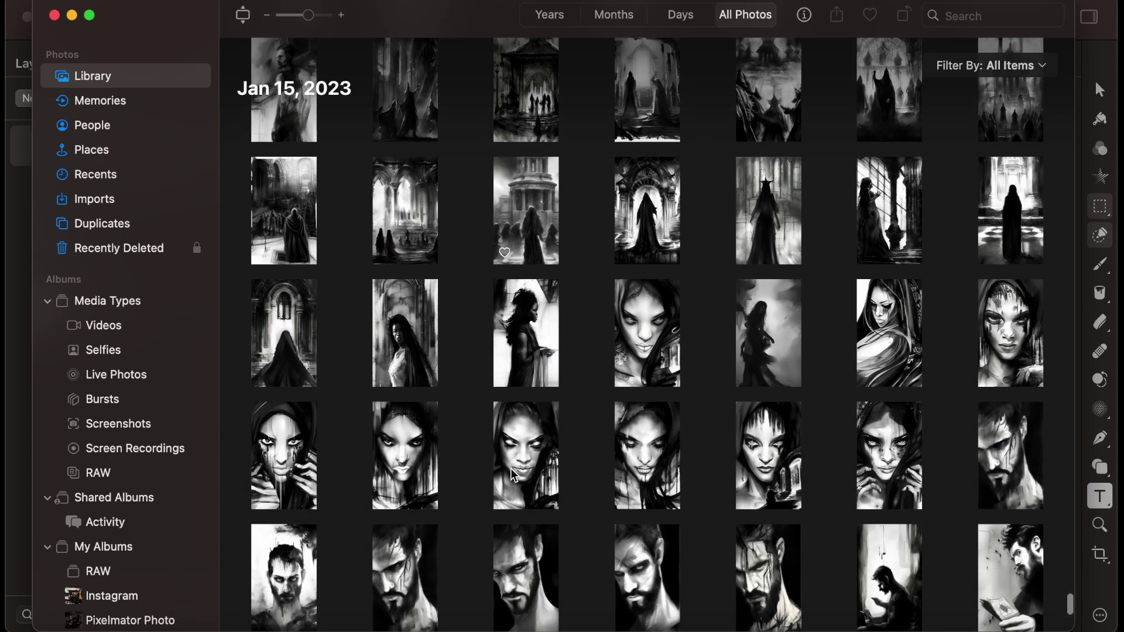
pyautogui.scroll(1, 514, 475)
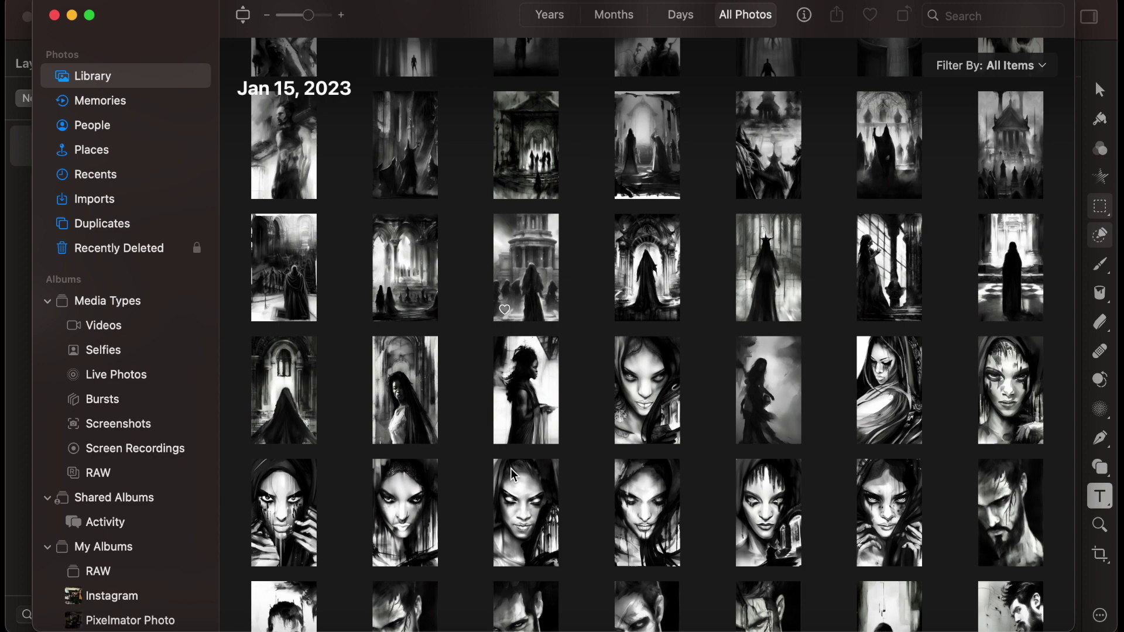
pyautogui.scroll(-5, 514, 474)
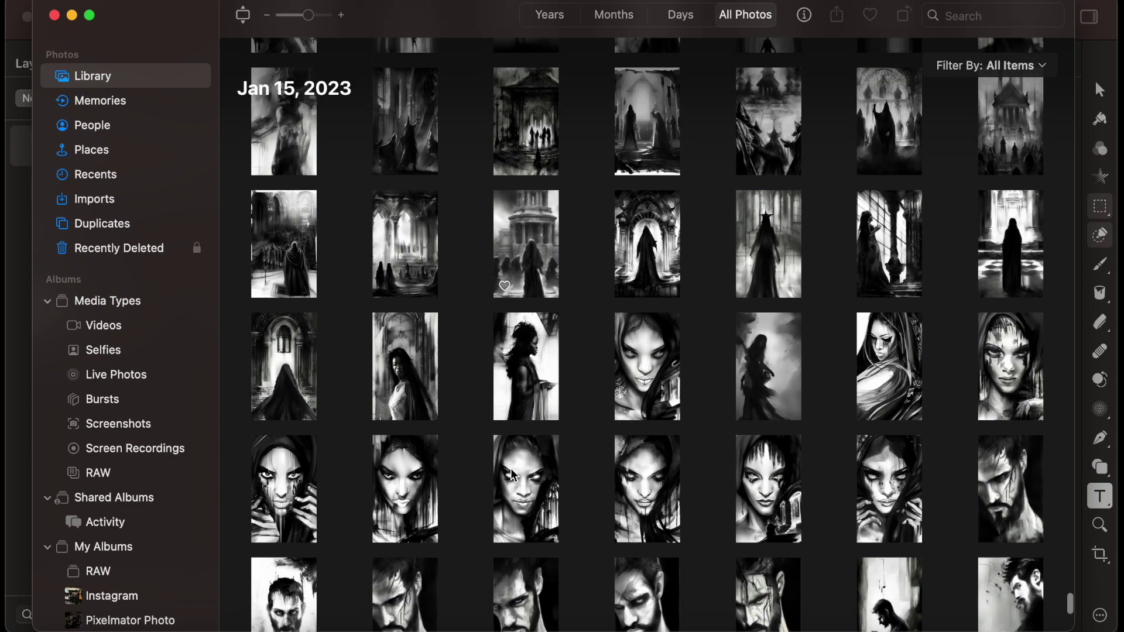
pyautogui.scroll(-10, 510, 468)
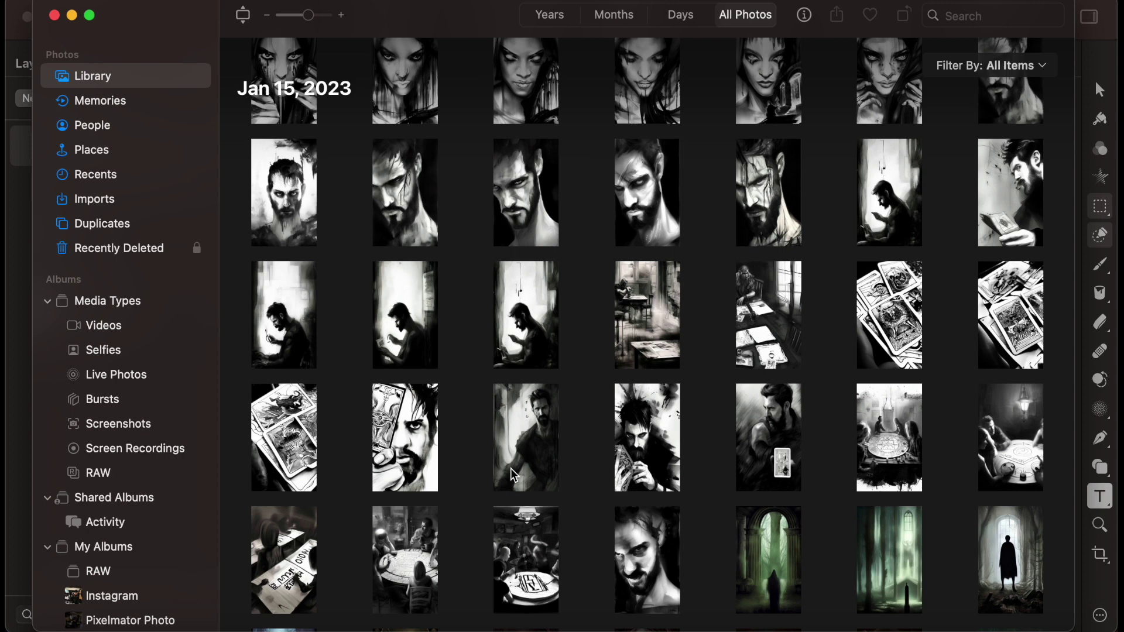
pyautogui.scroll(2, 655, 381)
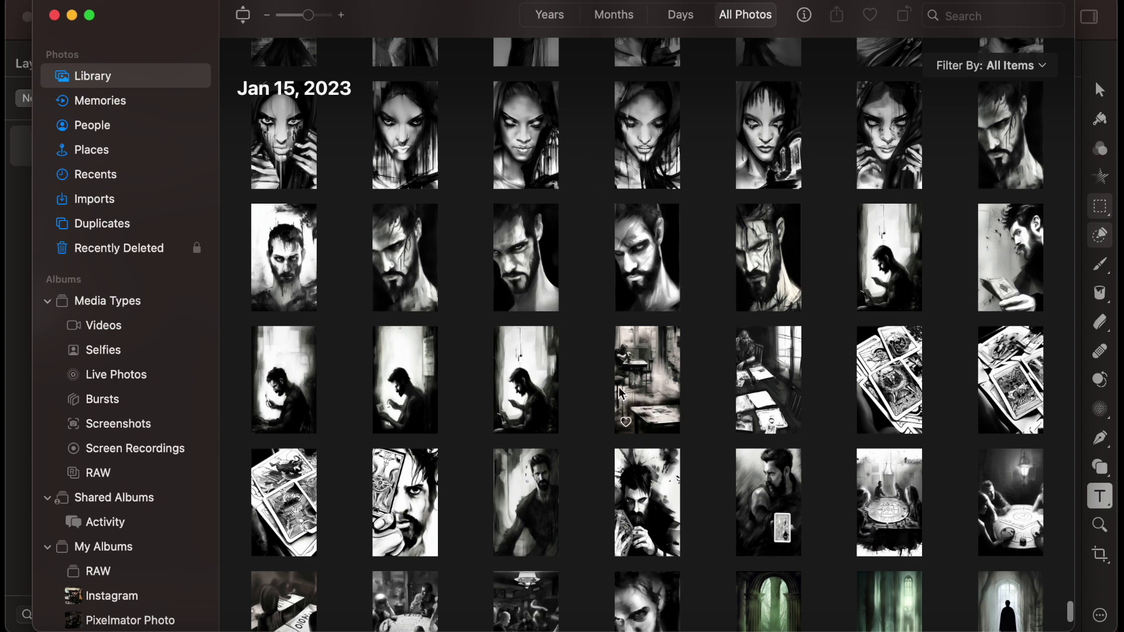
pyautogui.scroll(-3, 693, 481)
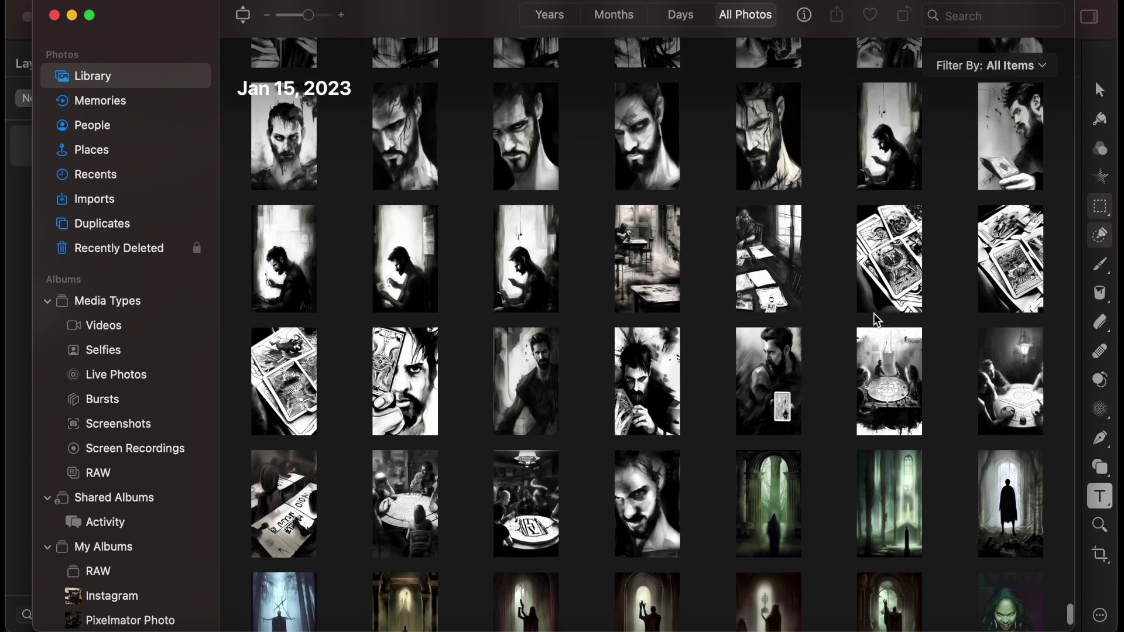
pyautogui.scroll(-1, 730, 389)
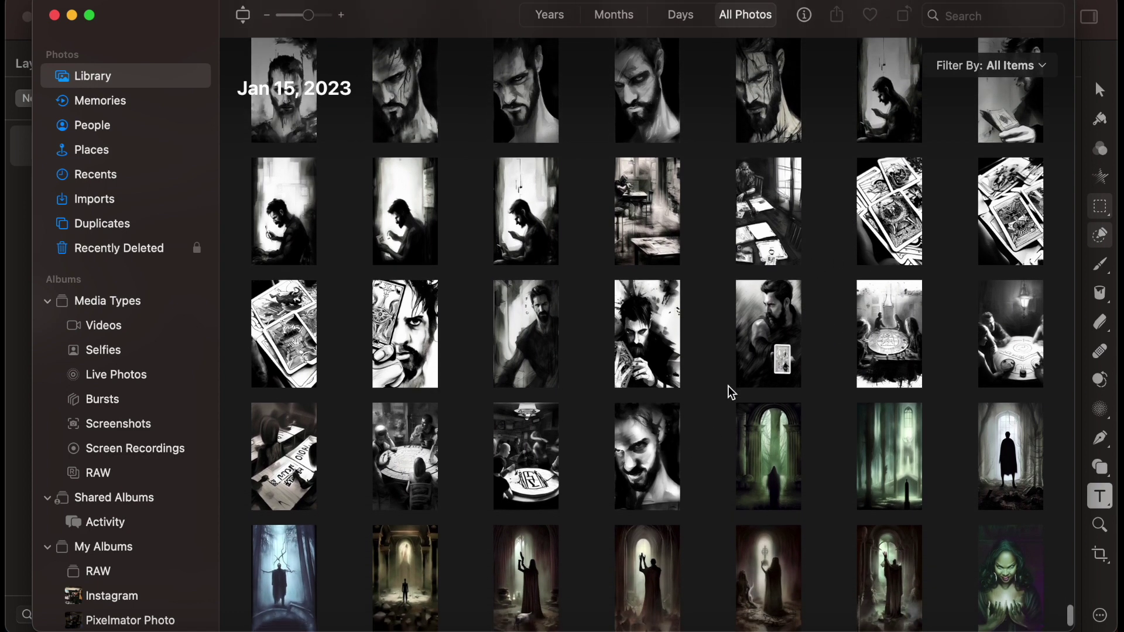
pyautogui.scroll(1, 730, 393)
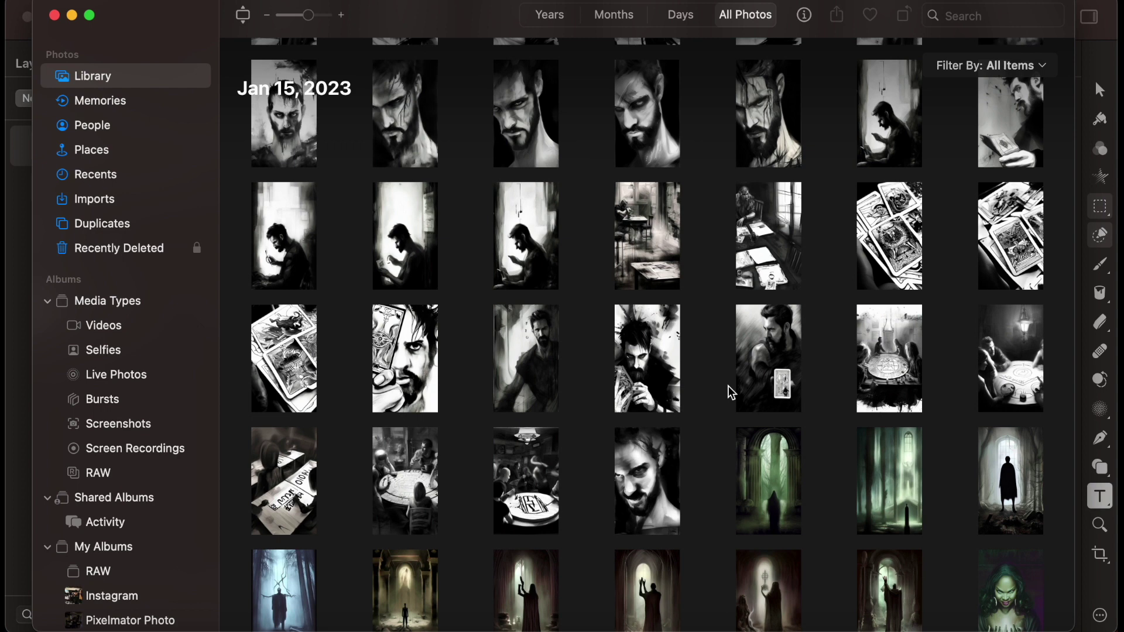
pyautogui.scroll(-5, 731, 381)
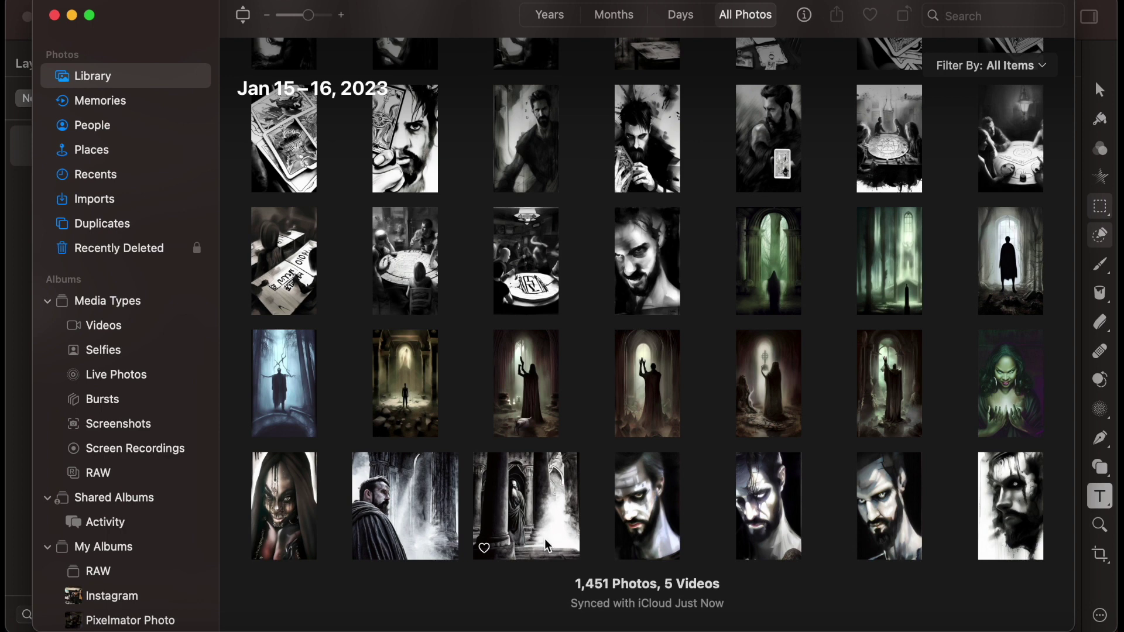
# Switch to Dream and start creating a new artwork
pyautogui.click(887, 625)
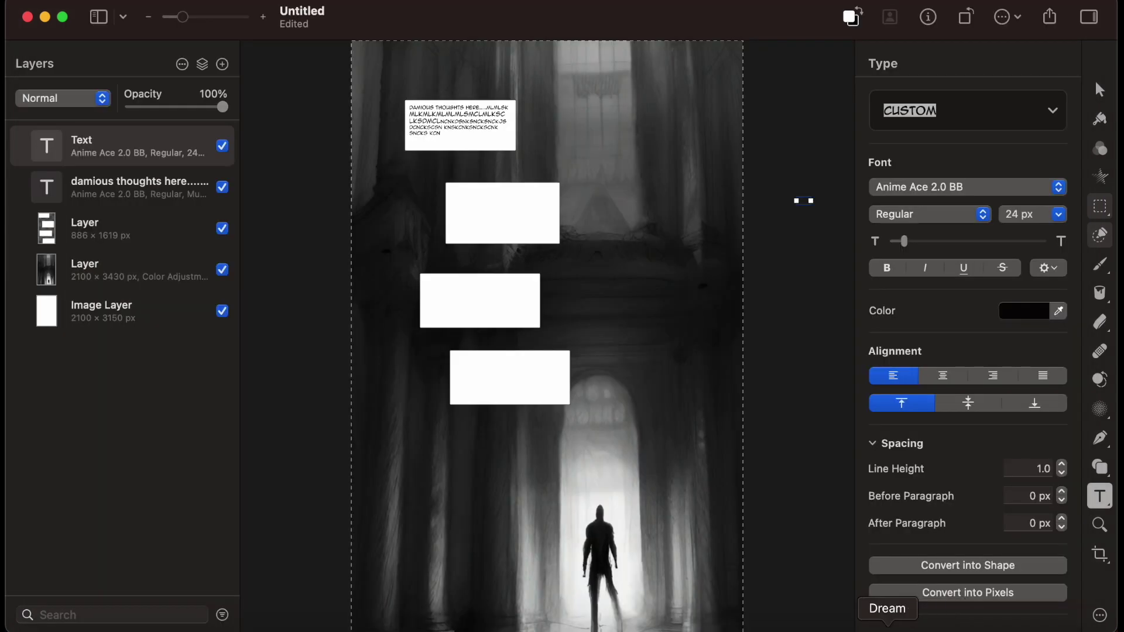
pyautogui.scroll(-3, 760, 412)
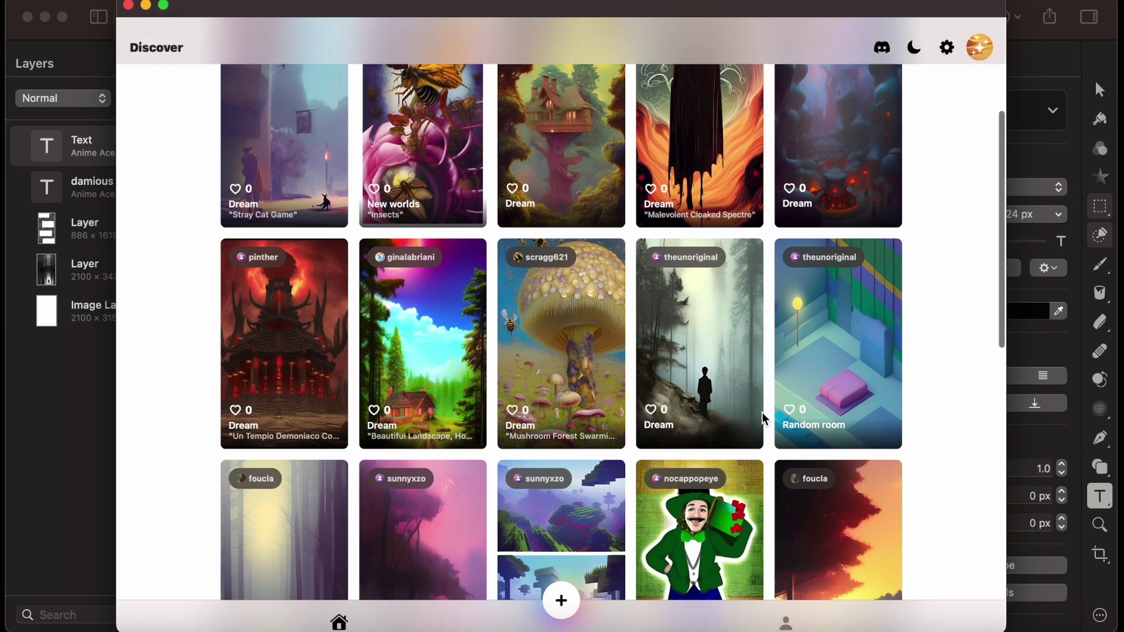
pyautogui.click(561, 600)
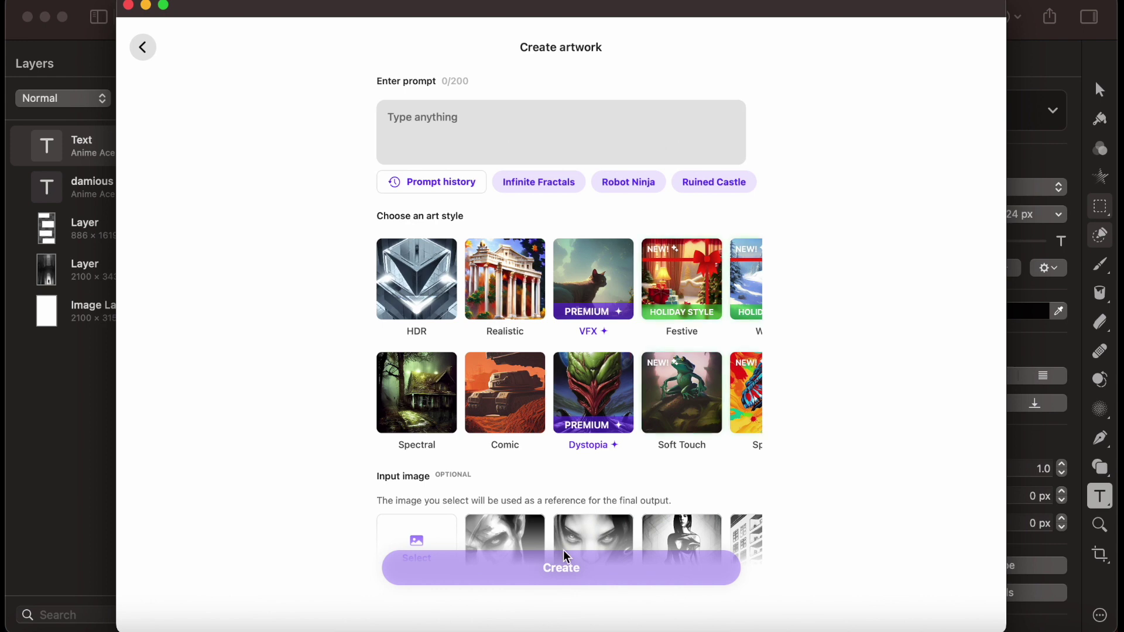
# Browse the art styles, compare Line-Art with Ink, and choose the Ink style for the new artwork
pyautogui.hscroll(10, 566, 382)
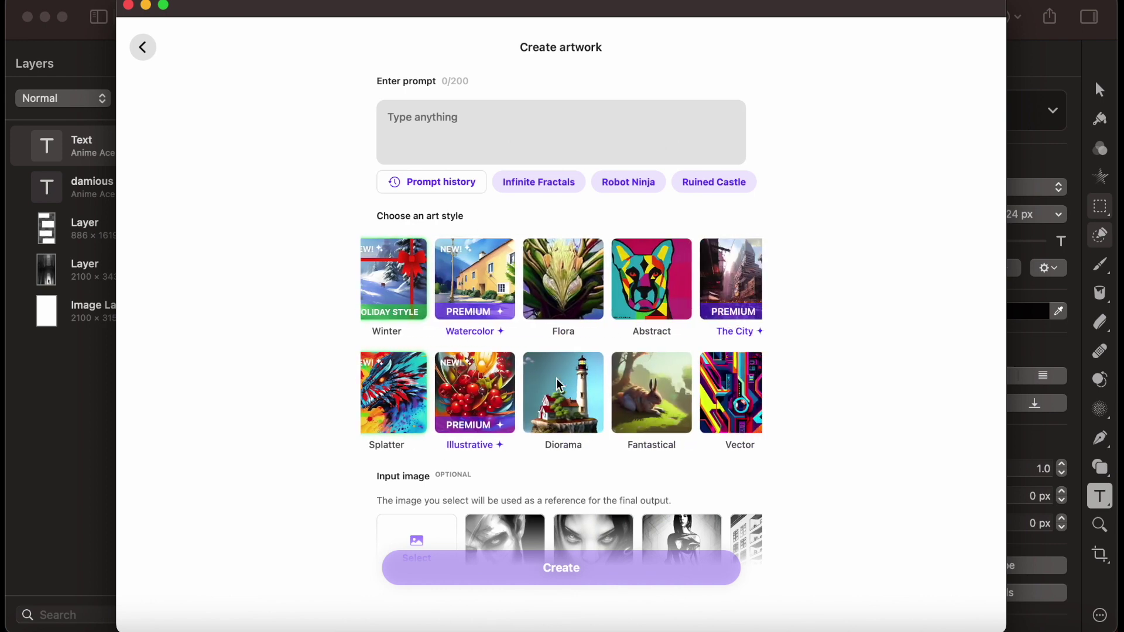
pyautogui.hscroll(-4, 540, 378)
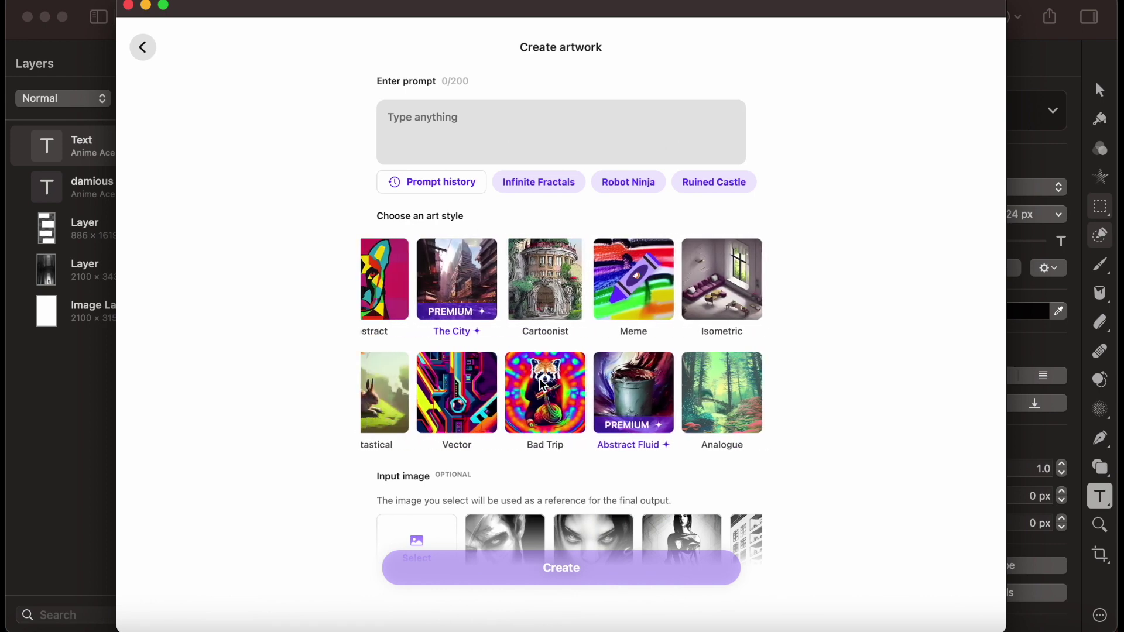
pyautogui.hscroll(-3, 543, 384)
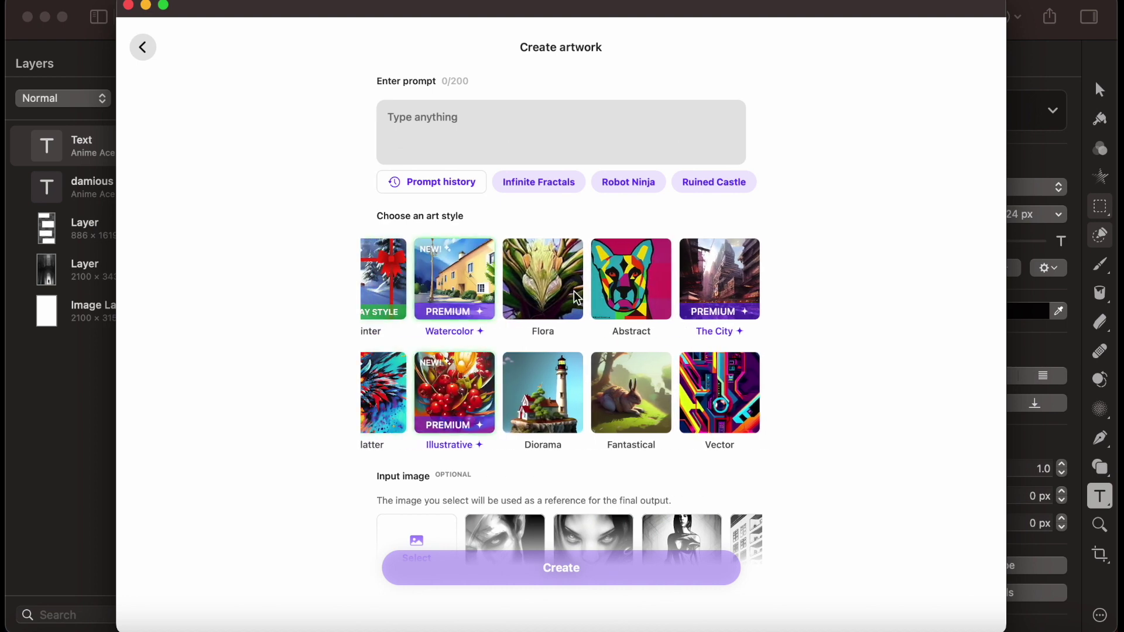
pyautogui.hscroll(15, 574, 291)
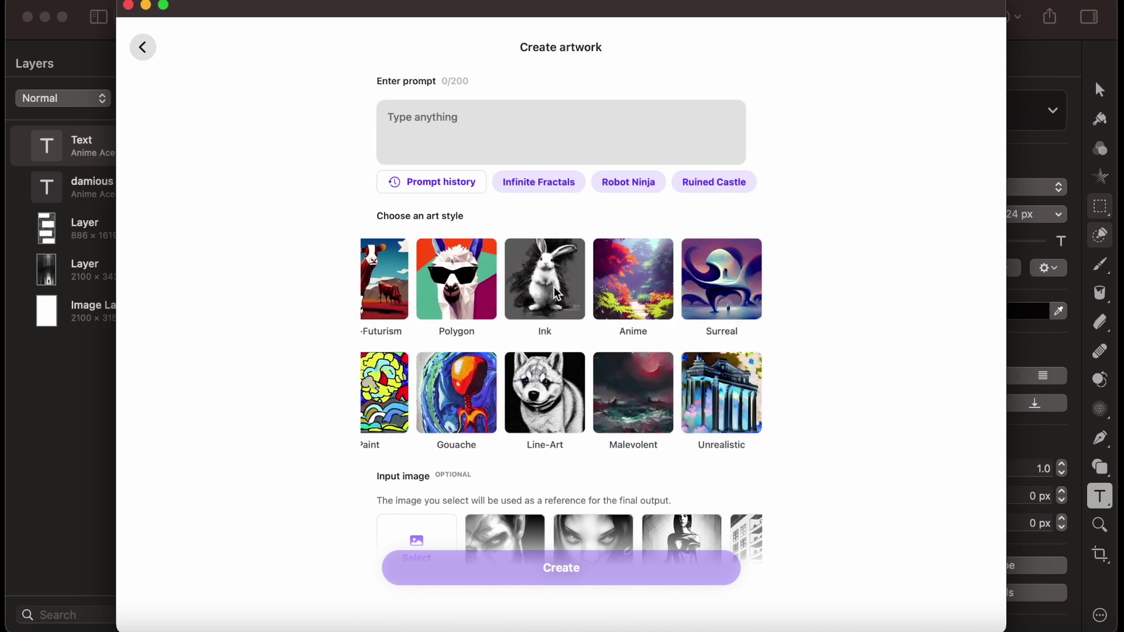
pyautogui.click(567, 304)
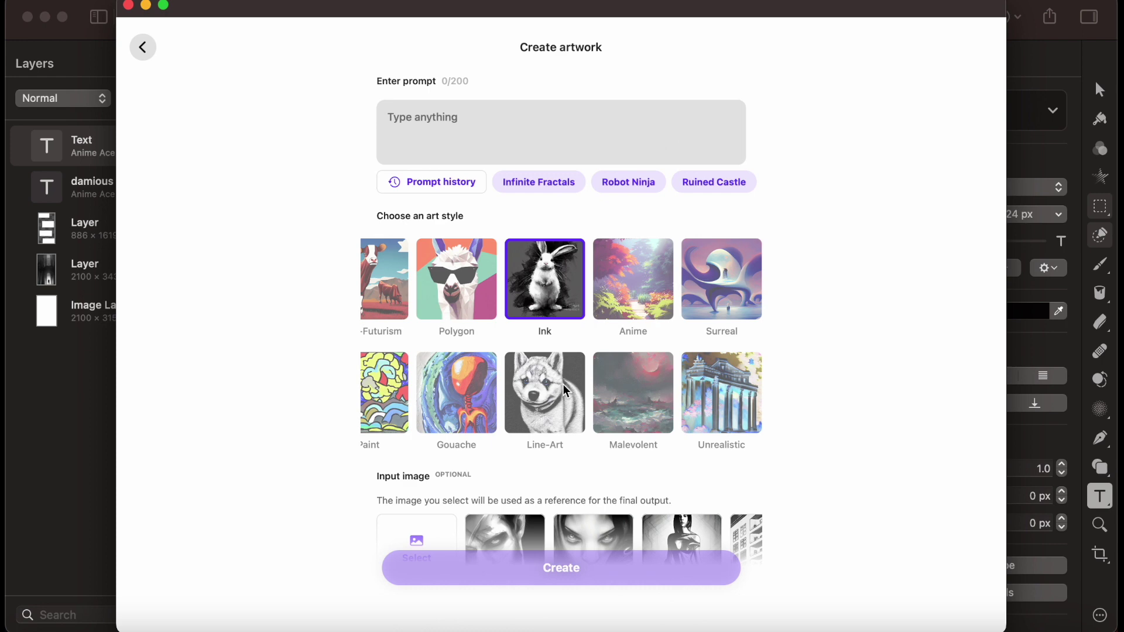
pyautogui.click(559, 399)
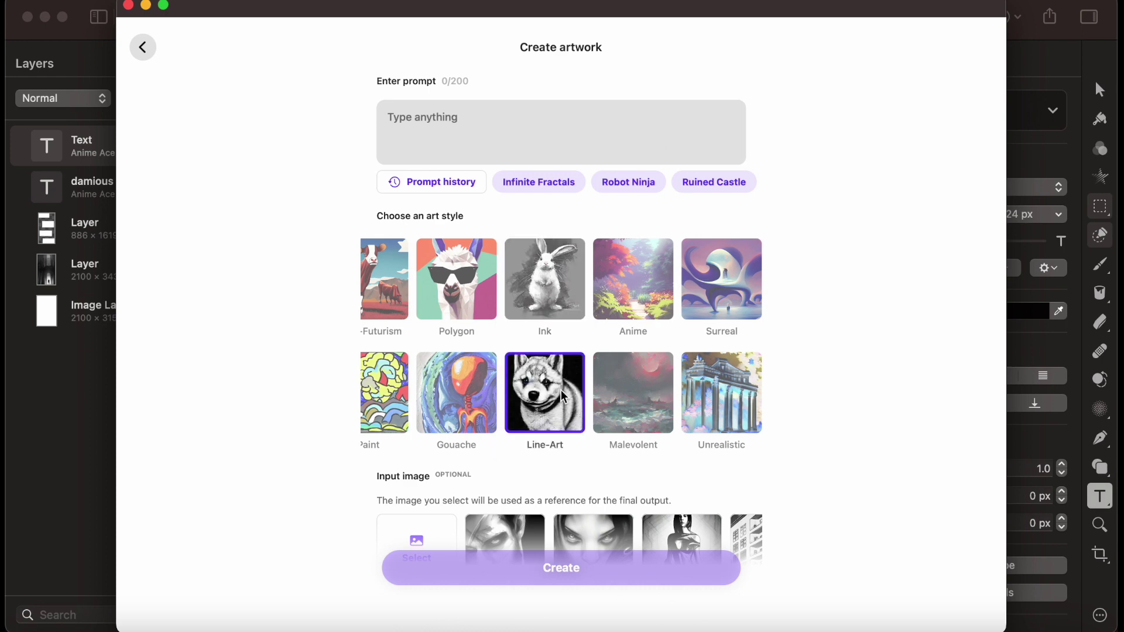
pyautogui.click(563, 268)
# Load the recent prompt "Epic, cinematic, detailed dark short haired, slender white man, with goatee, cast a spell in pagan temple" and generate the artwork
pyautogui.scroll(-1, 577, 510)
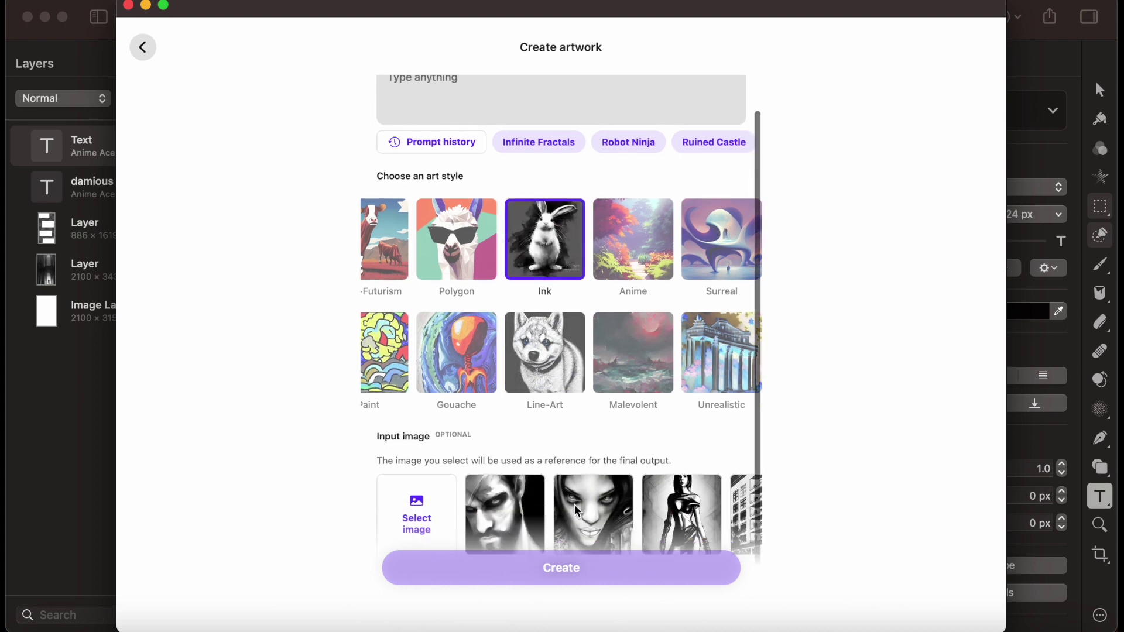
pyautogui.scroll(2, 576, 510)
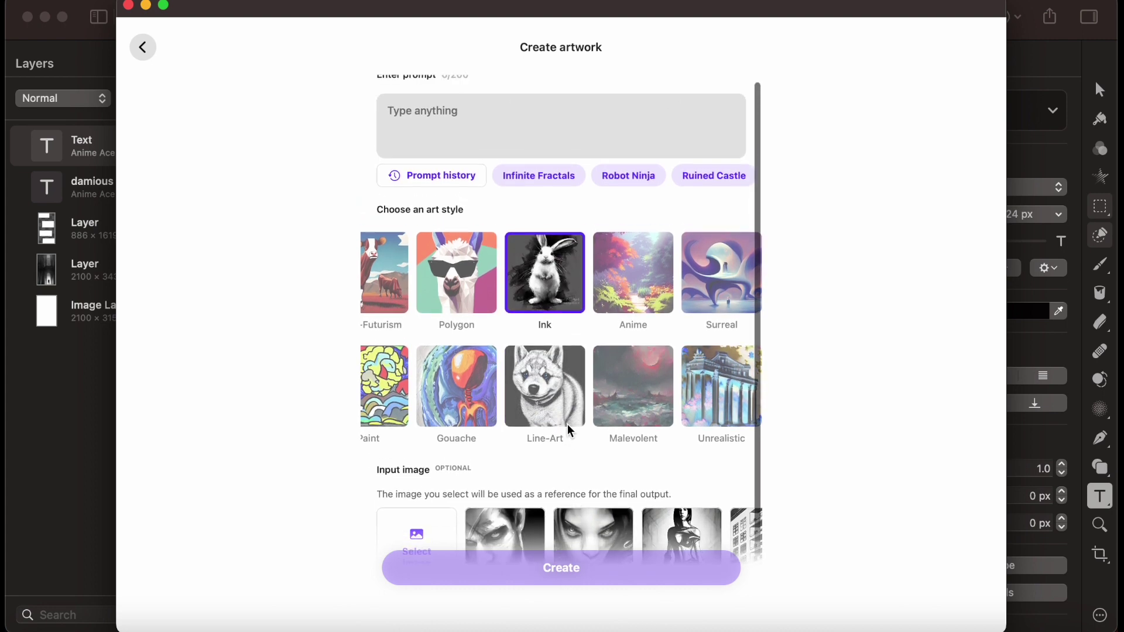
pyautogui.scroll(1, 567, 425)
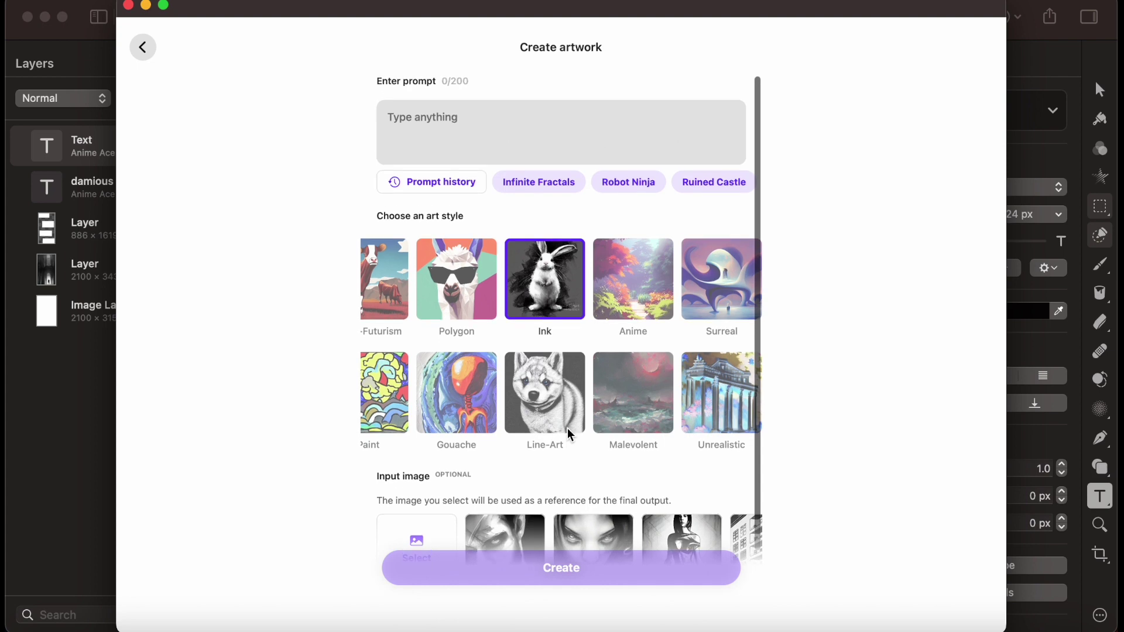
pyautogui.click(449, 185)
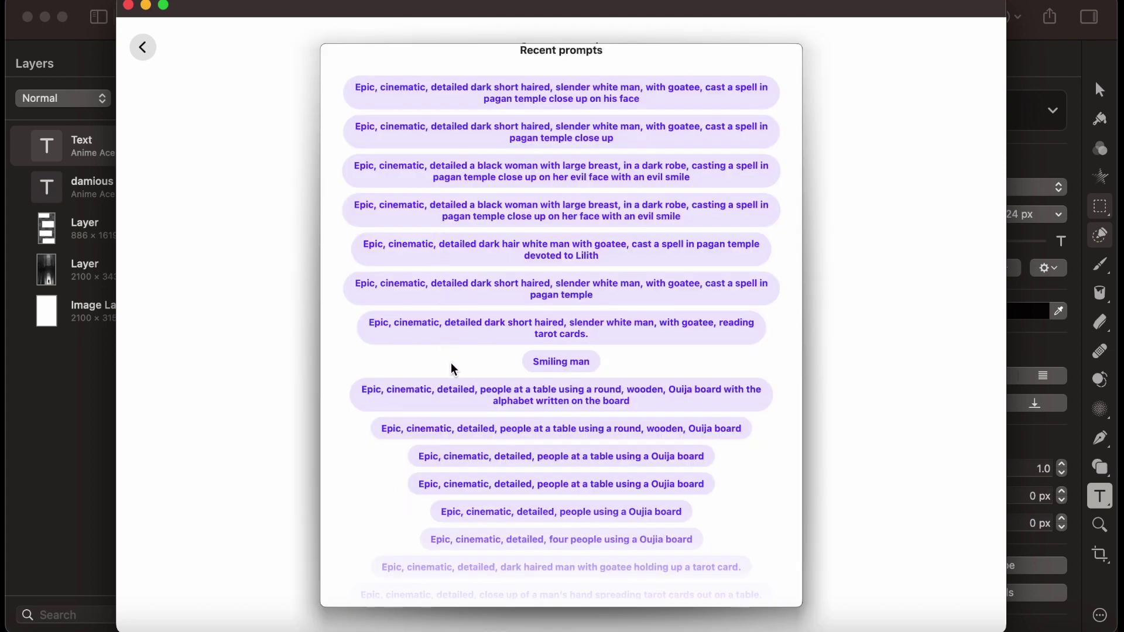
pyautogui.click(507, 292)
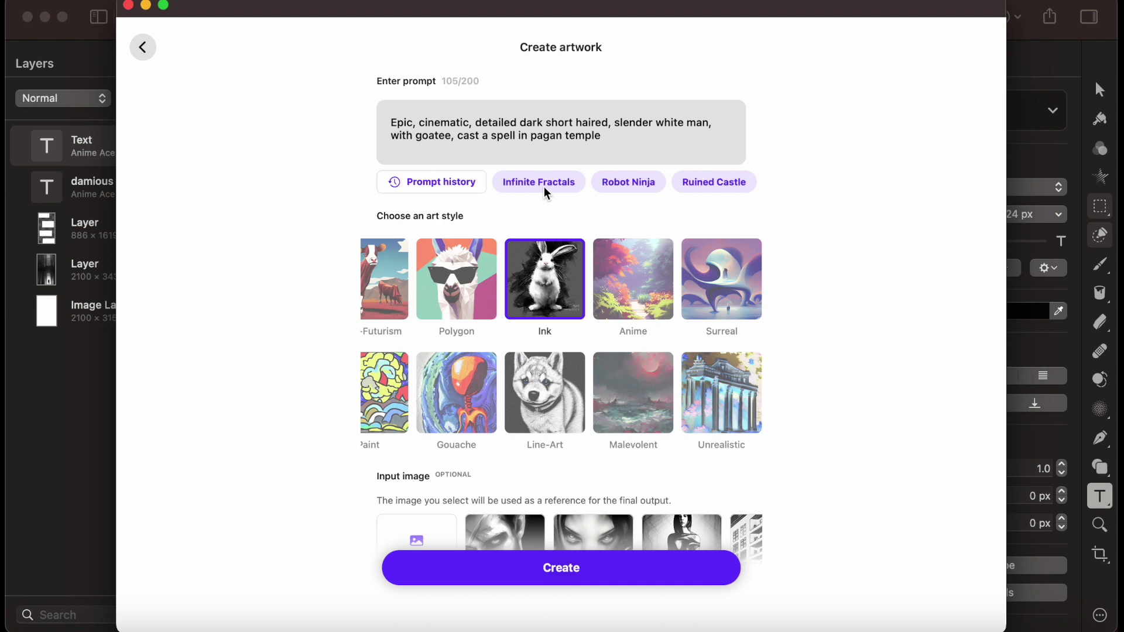
pyautogui.click(533, 570)
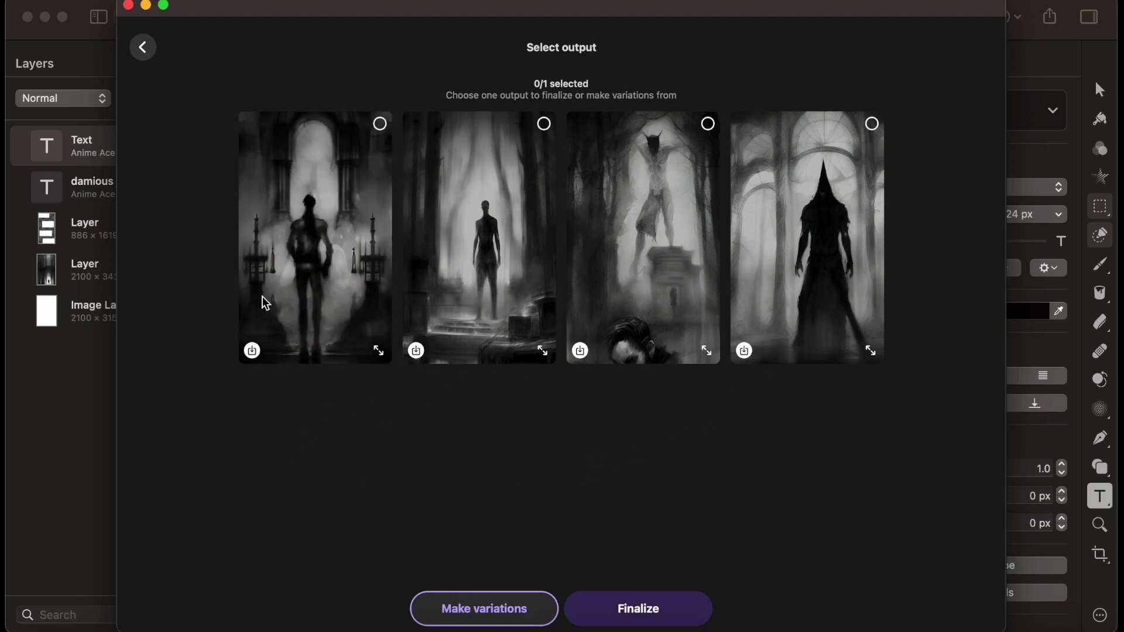
# Return to the artwork settings, change the art style to Line-Art, and generate new outputs from the same prompt
pyautogui.click(143, 47)
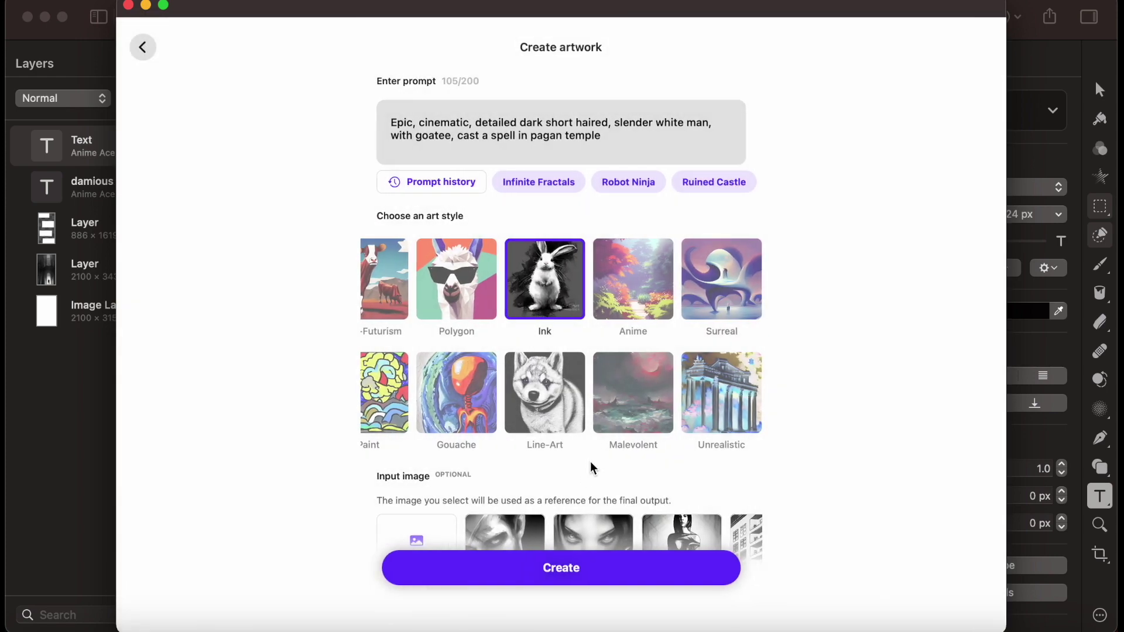
pyautogui.click(545, 410)
pyautogui.click(575, 574)
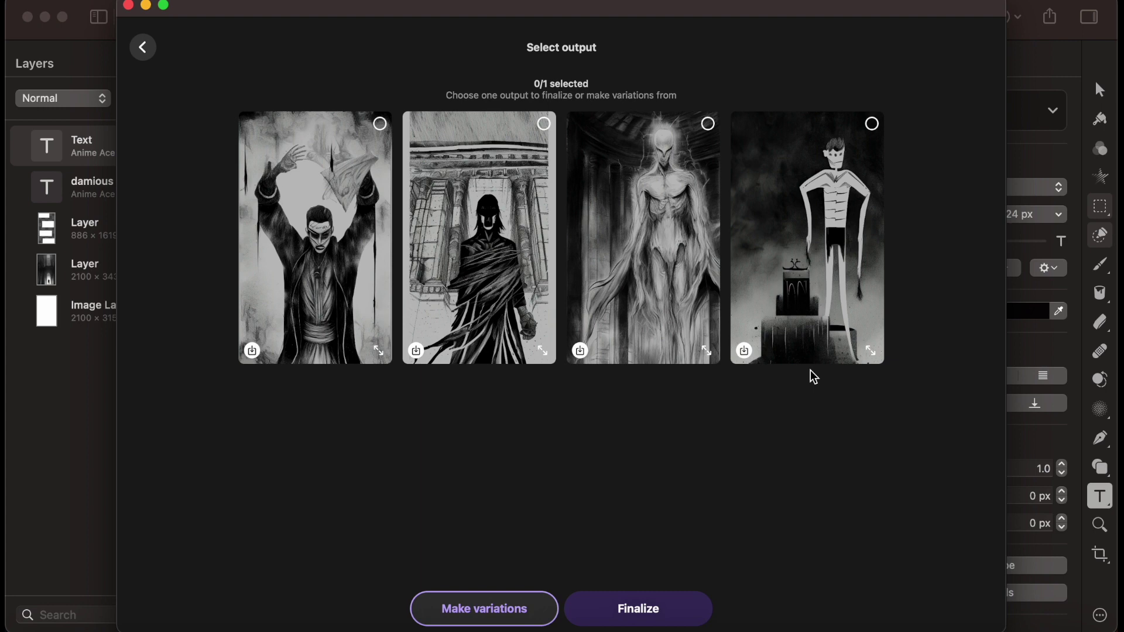
# Return to the artwork settings and select The City art style for the same prompt
pyautogui.click(143, 47)
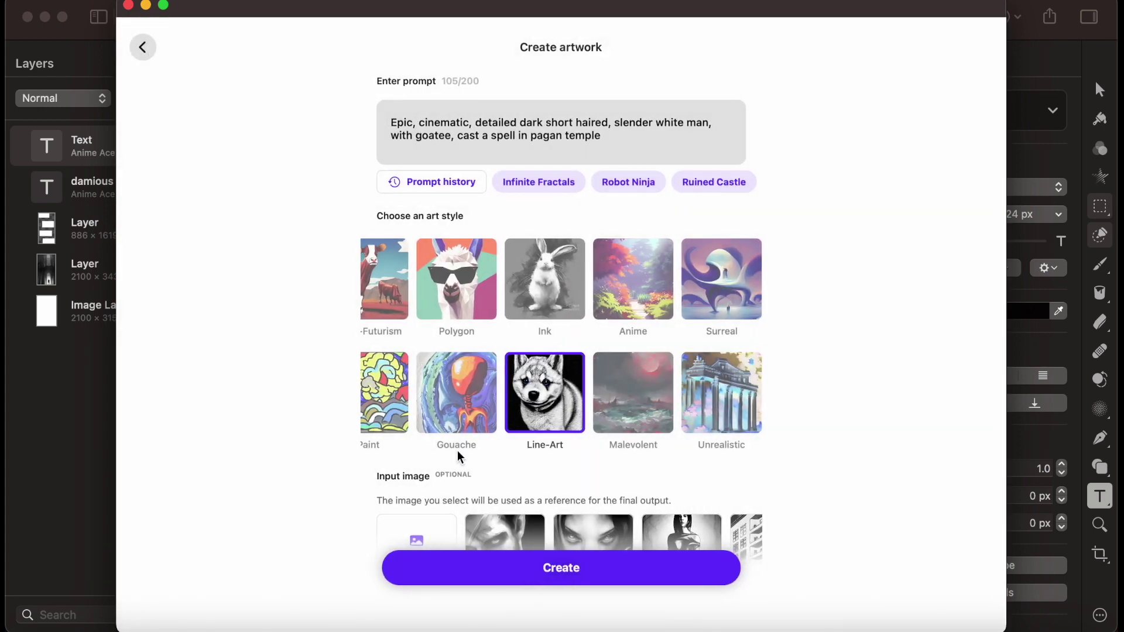
pyautogui.hscroll(-5, 458, 451)
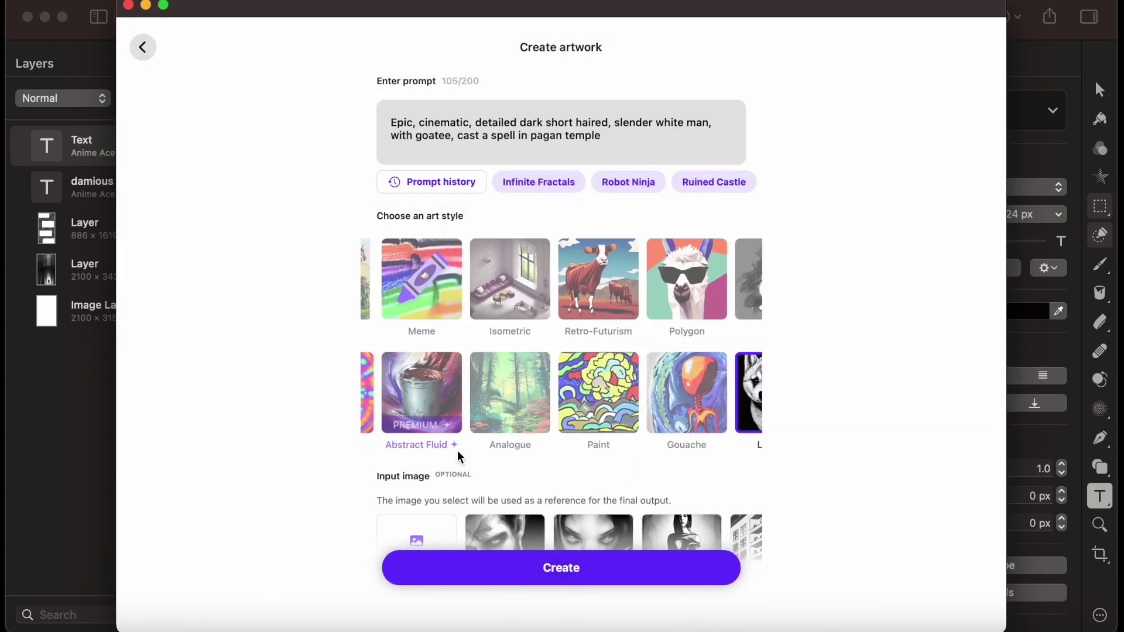
pyautogui.hscroll(-5, 458, 451)
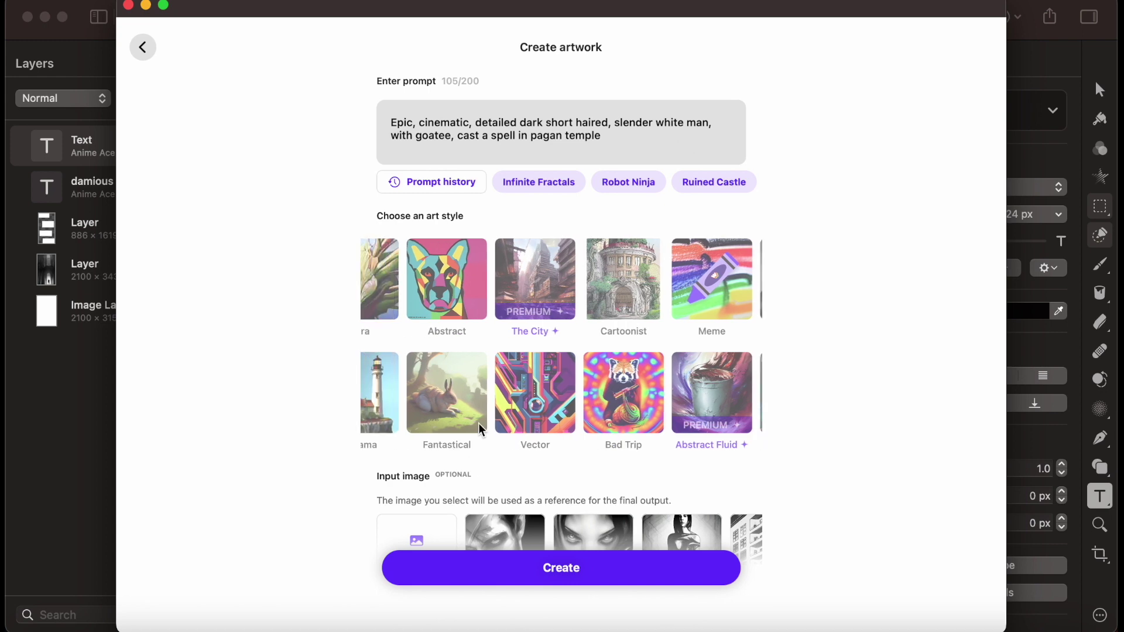
pyautogui.click(542, 299)
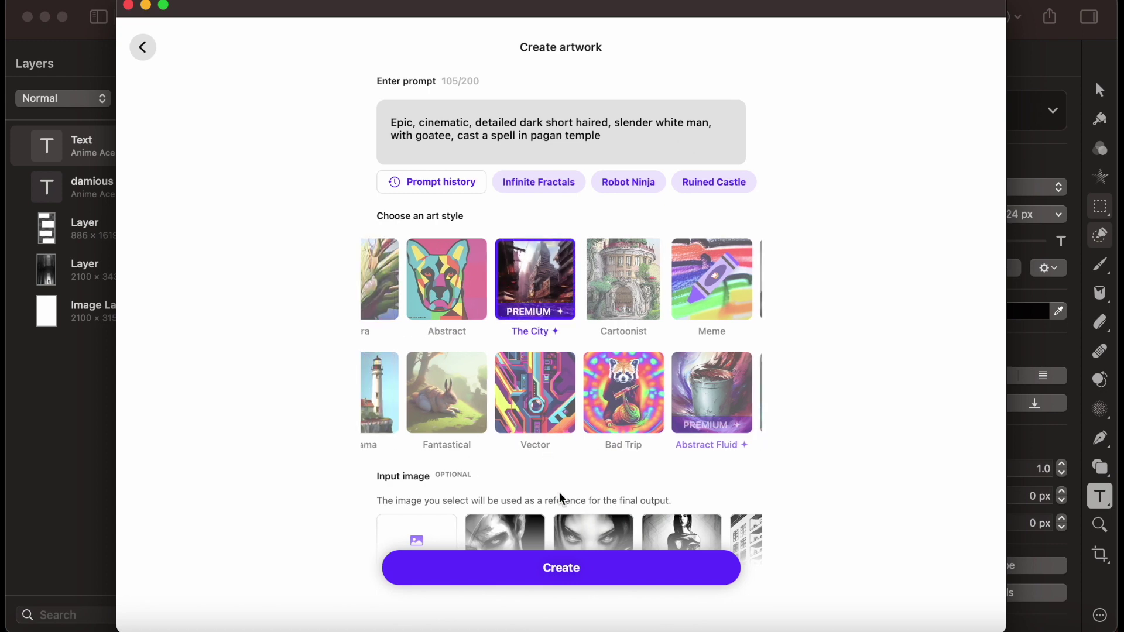
pyautogui.hscroll(-5, 545, 380)
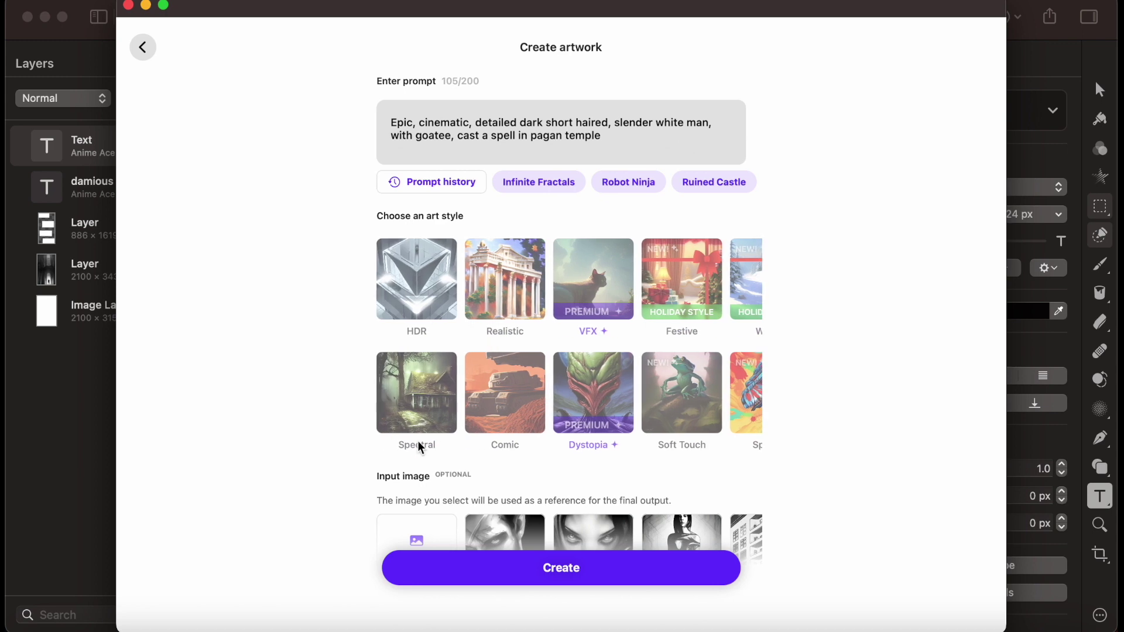
pyautogui.hscroll(10, 560, 419)
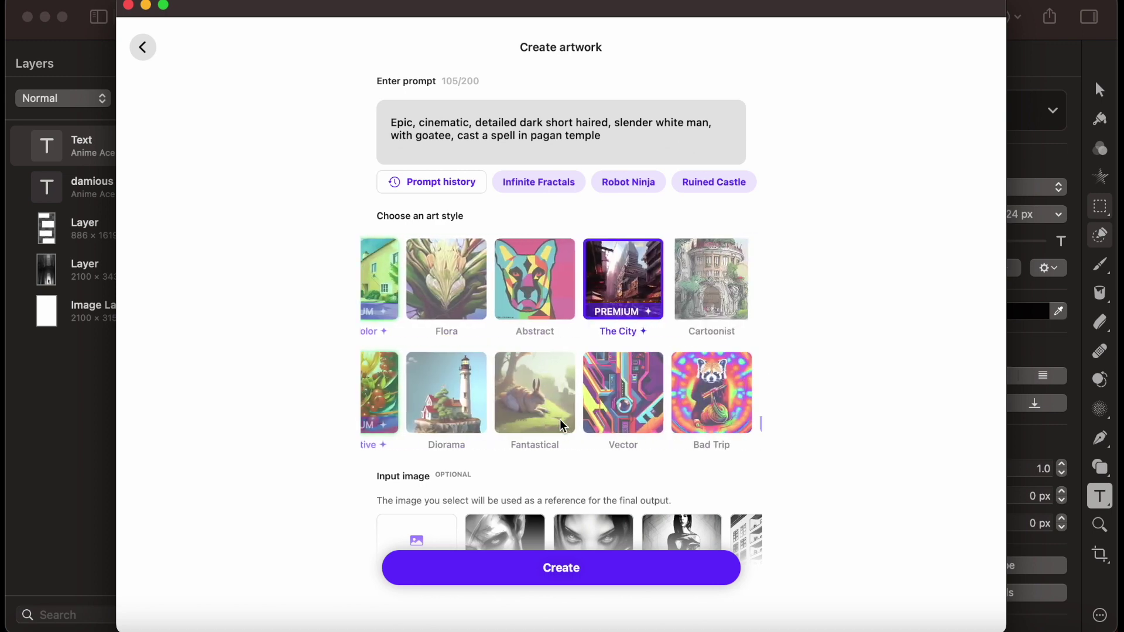
# Generate outputs in The City style, and generate another set from the same prompt in the Spectral style
pyautogui.click(565, 571)
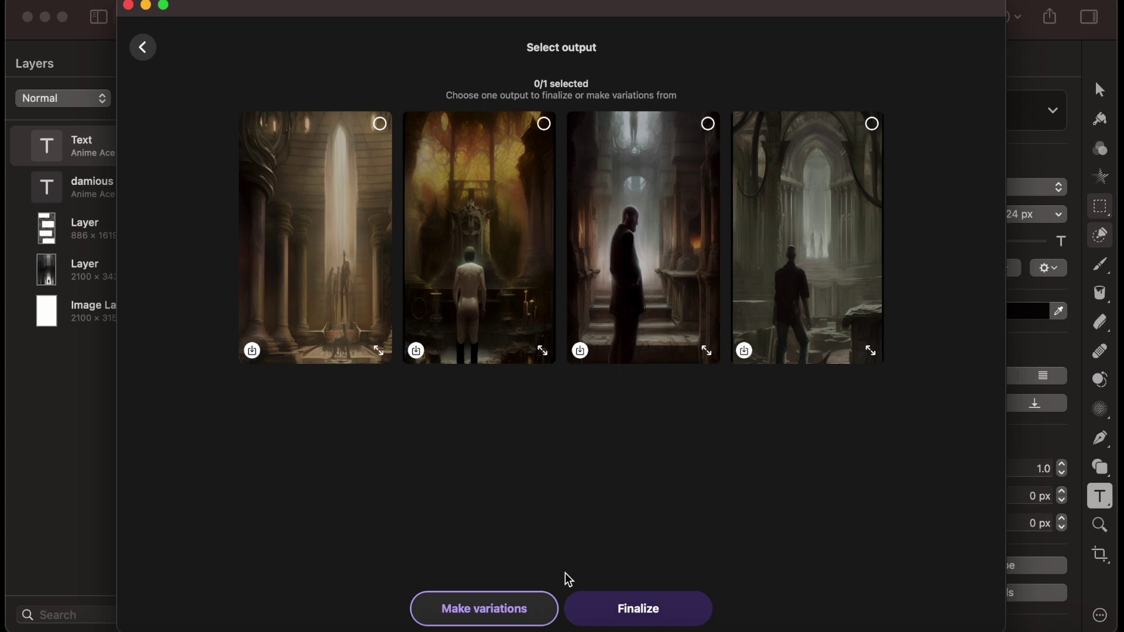
pyautogui.click(142, 46)
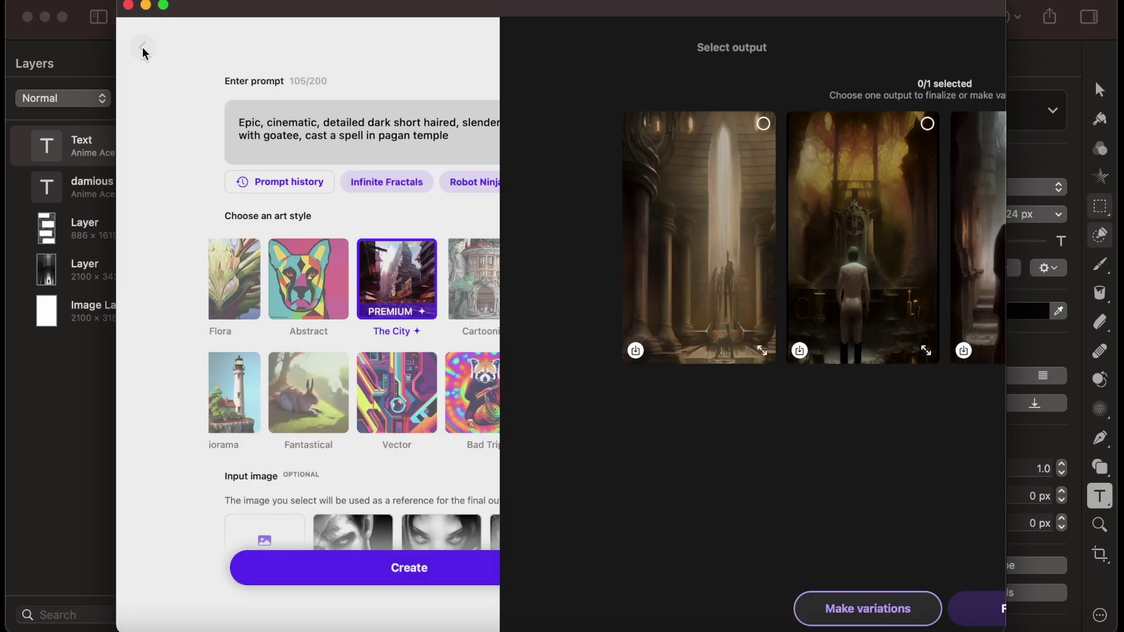
pyautogui.hscroll(-5, 480, 347)
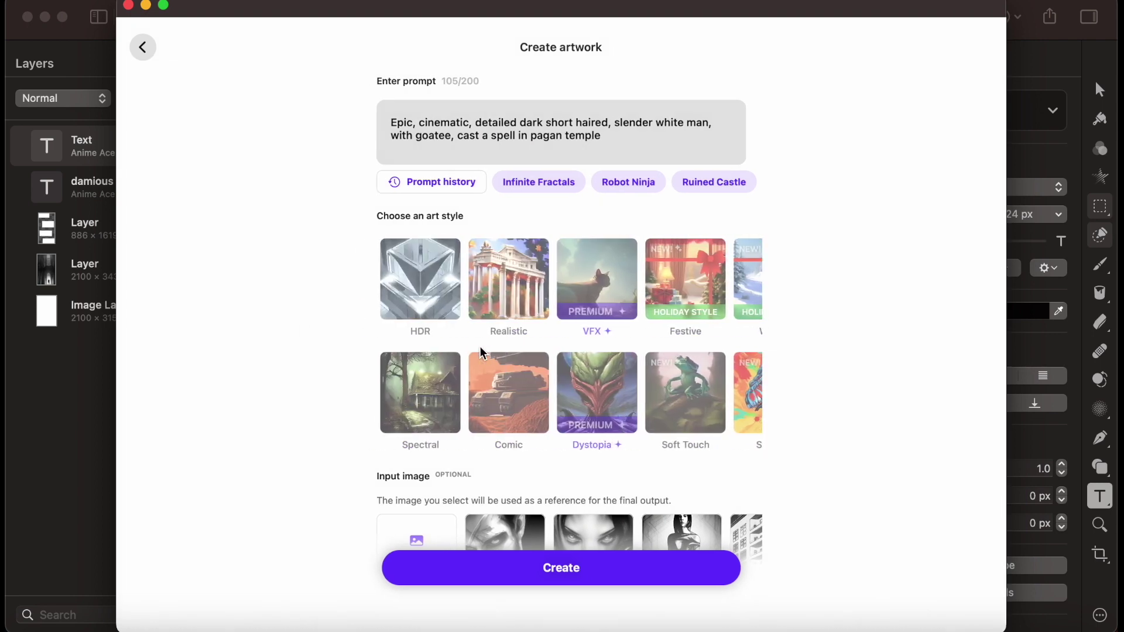
pyautogui.click(427, 390)
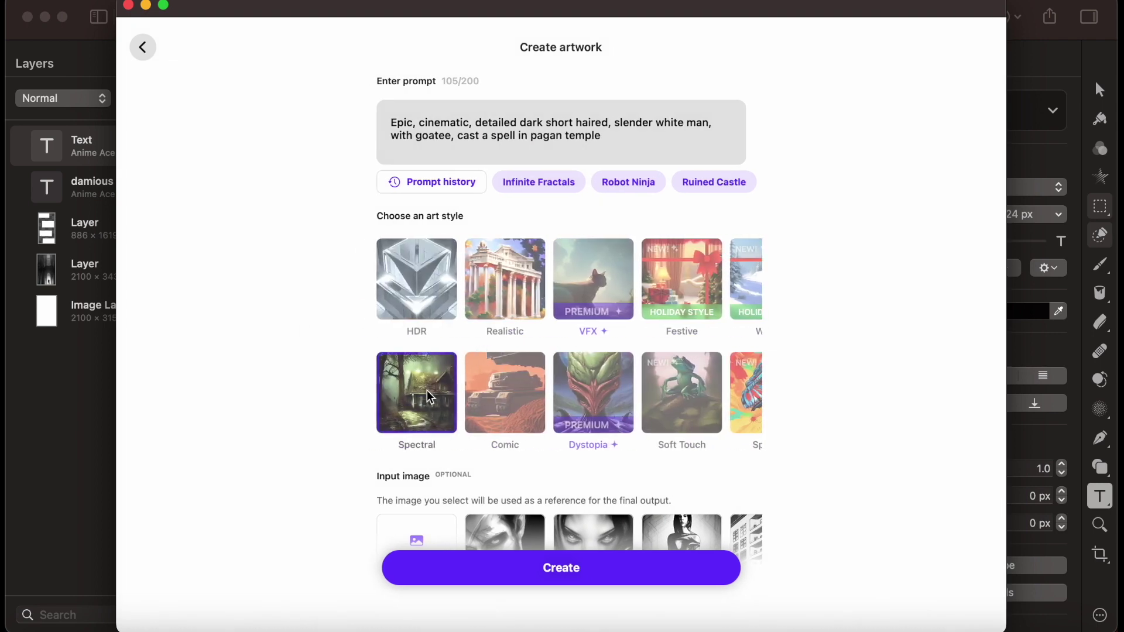
pyautogui.click(506, 565)
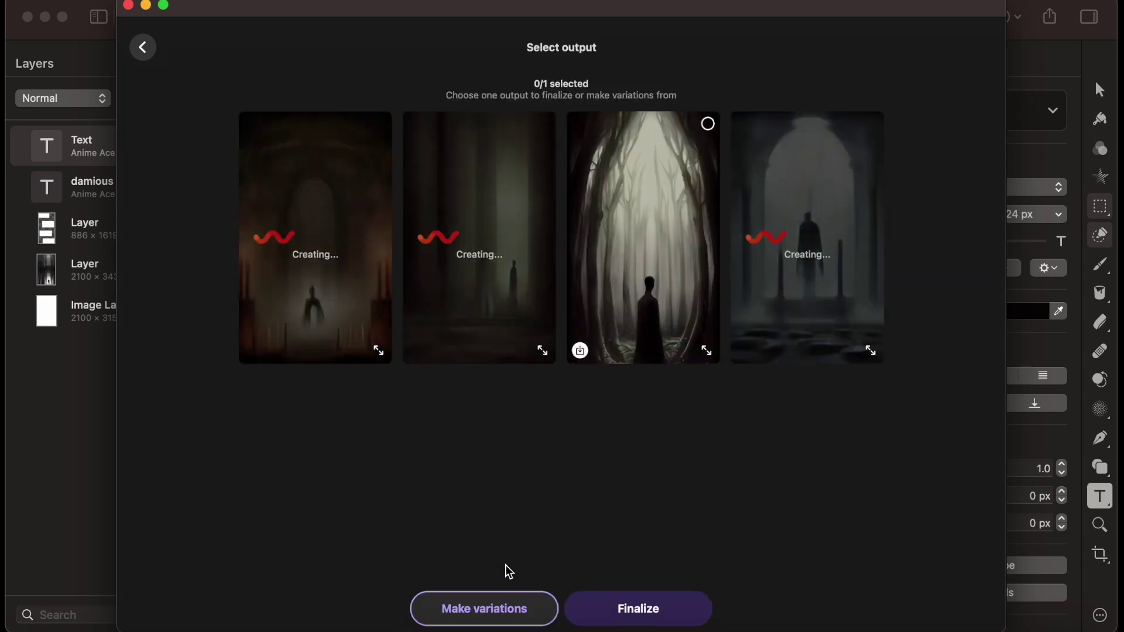
# Return to the artwork settings, change the art style to Comic, and generate new outputs from the same prompt
pyautogui.click(143, 48)
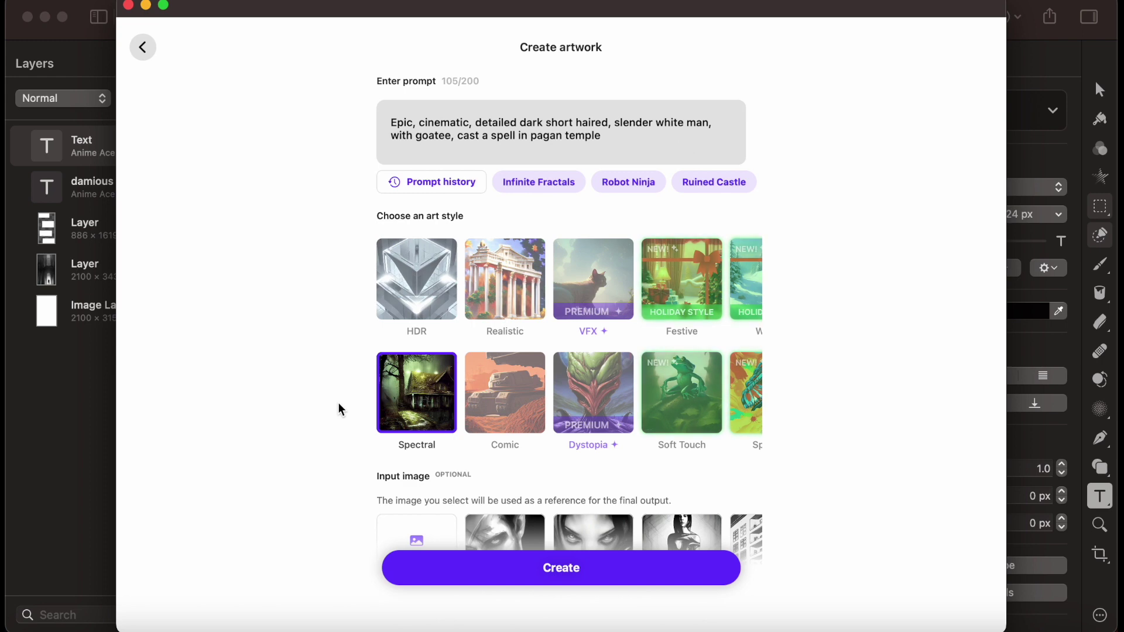
pyautogui.scroll(-2, 423, 373)
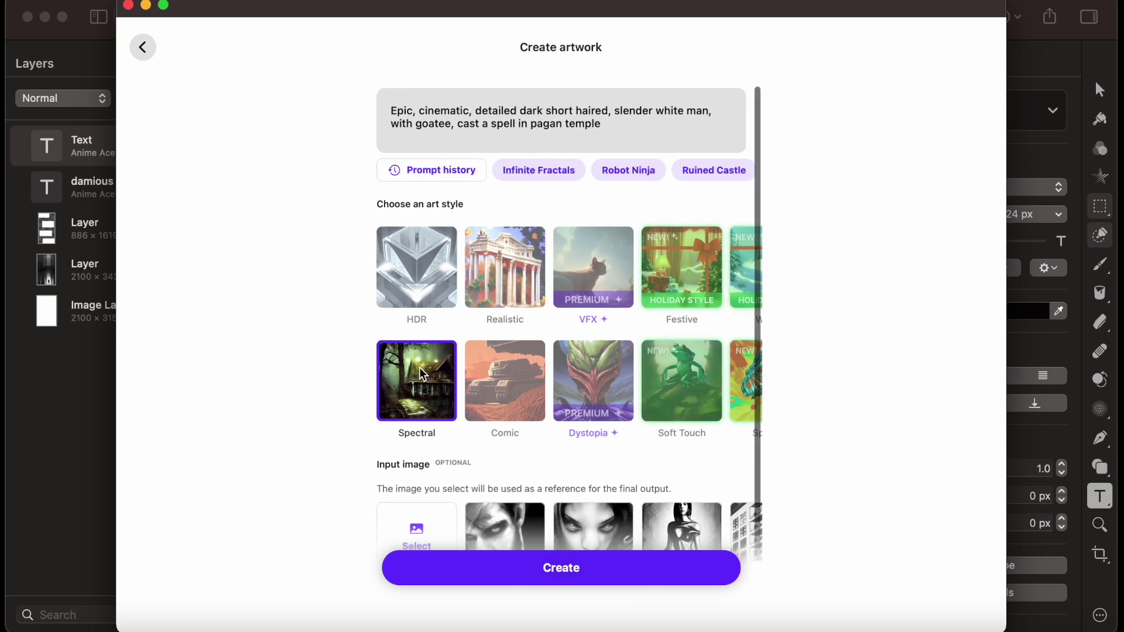
pyautogui.scroll(2, 419, 367)
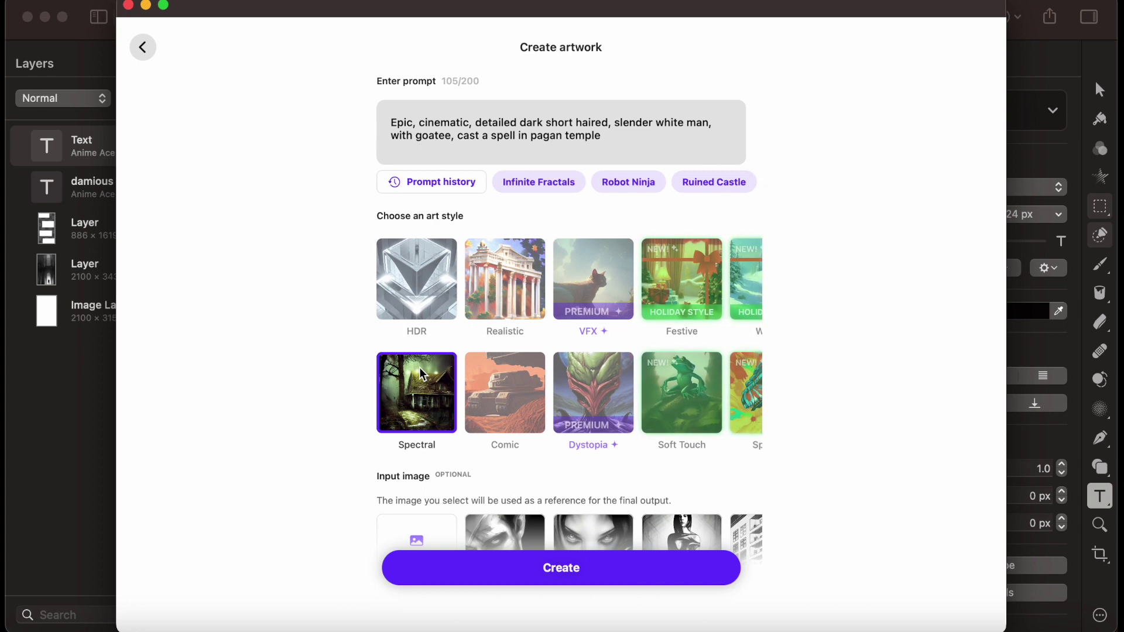
pyautogui.click(521, 372)
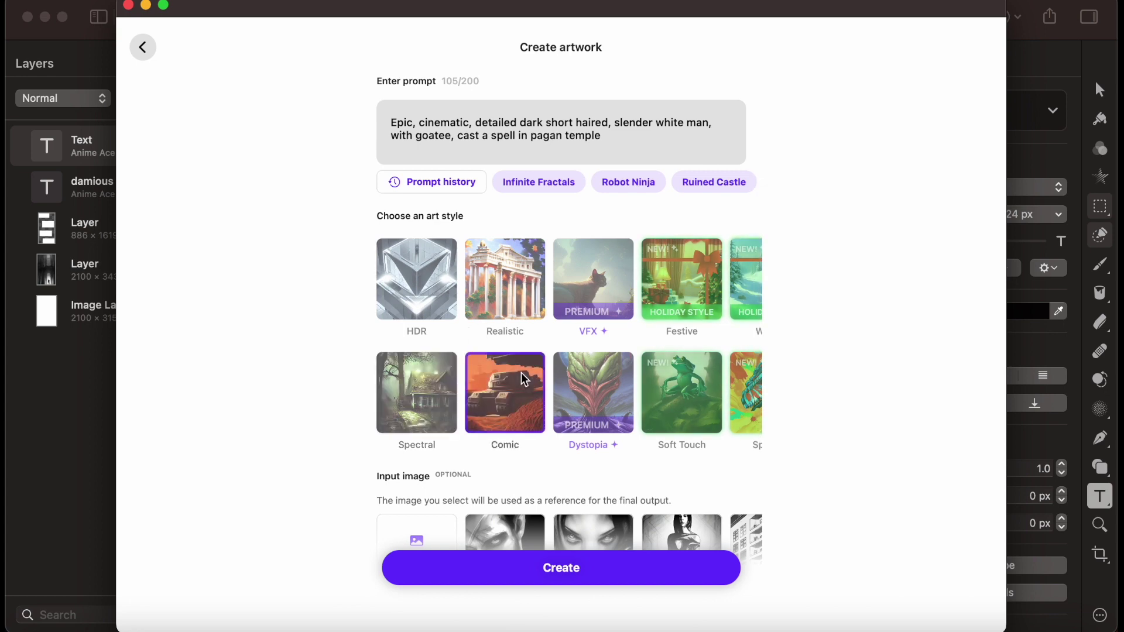
pyautogui.click(521, 577)
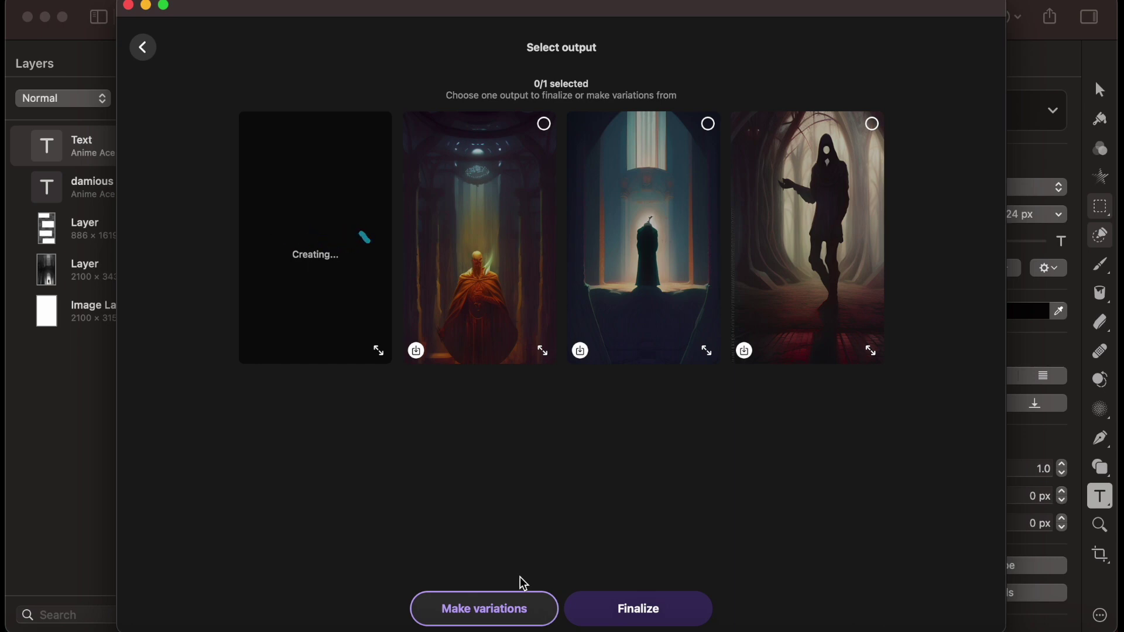
# Return to the artwork settings and look through the range of available art styles
pyautogui.click(143, 49)
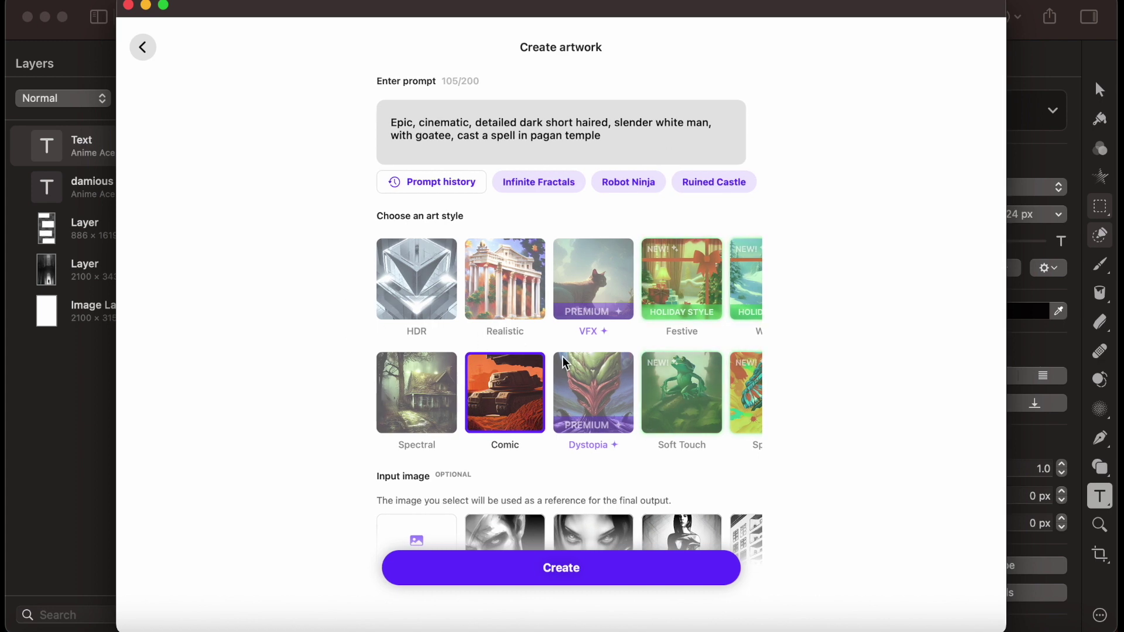
pyautogui.hscroll(20, 565, 363)
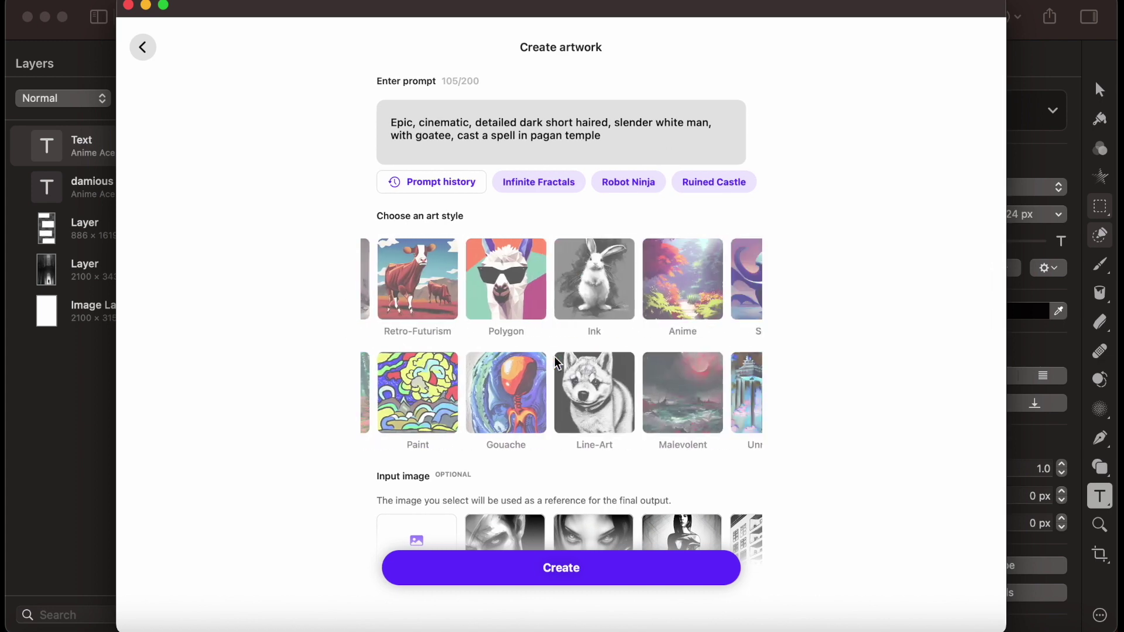
pyautogui.hscroll(10, 558, 364)
pyautogui.hscroll(-7, 557, 364)
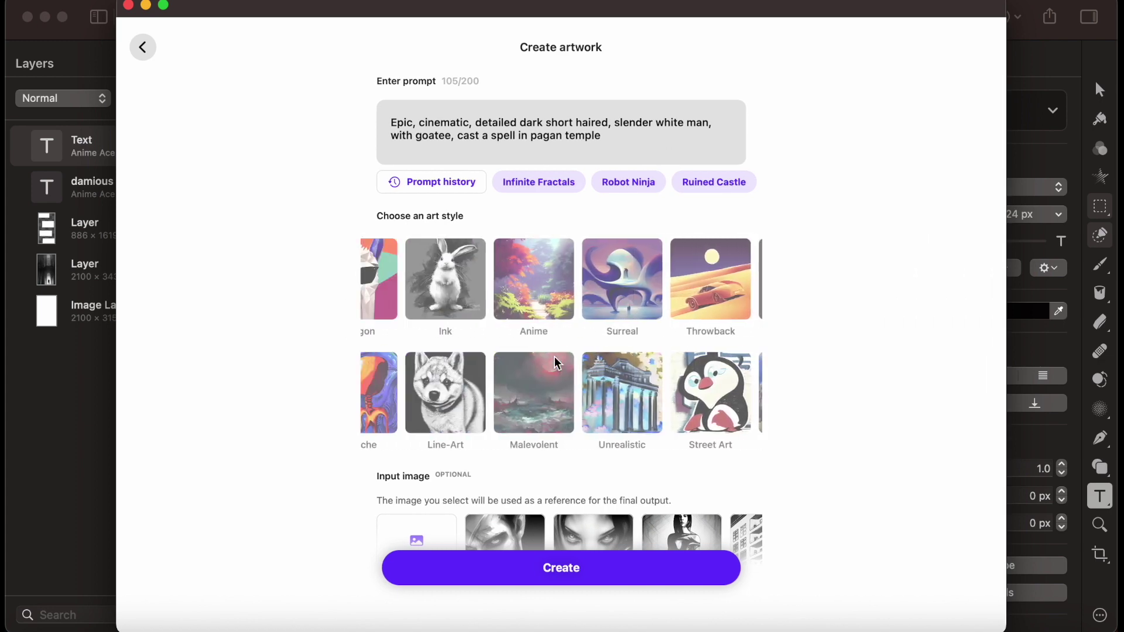
pyautogui.hscroll(-3, 557, 364)
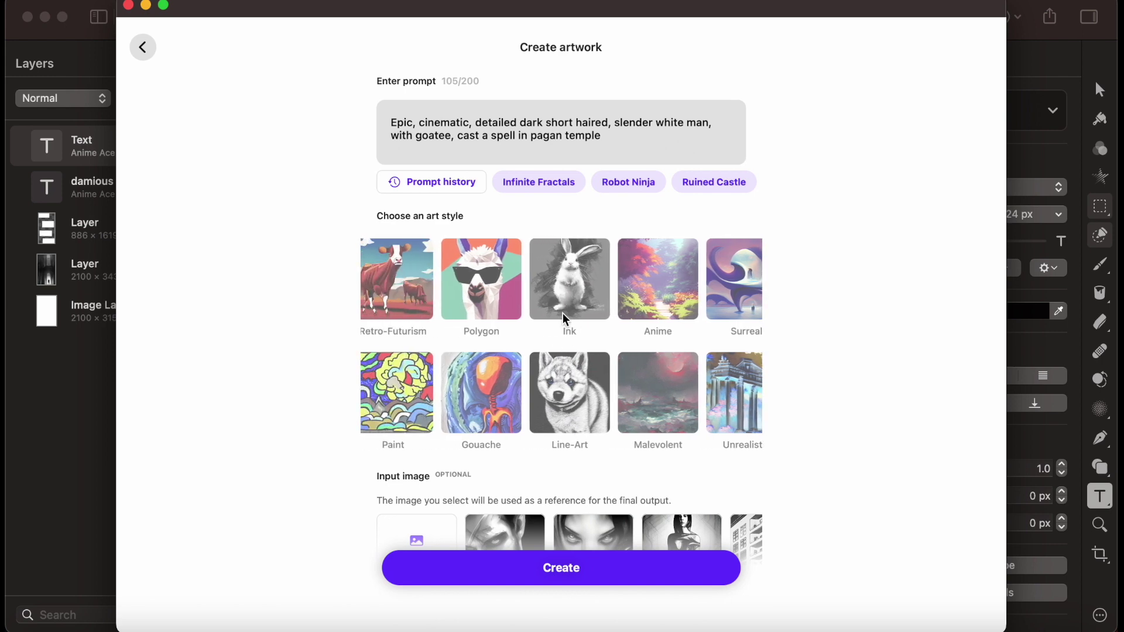
pyautogui.hscroll(-3, 565, 426)
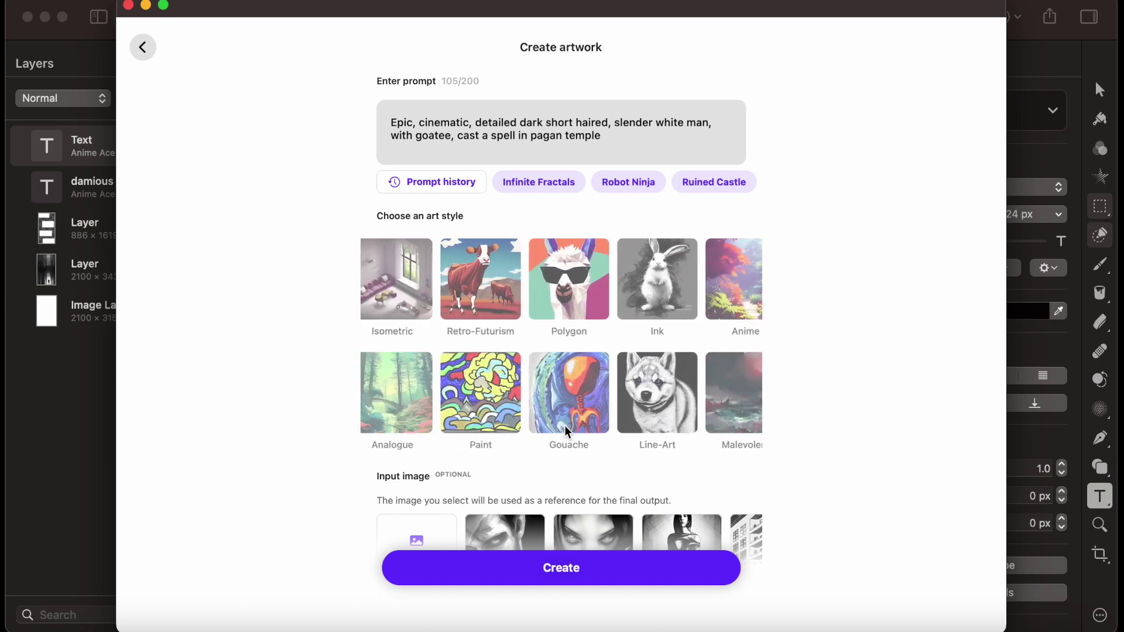
pyautogui.hscroll(-10, 564, 432)
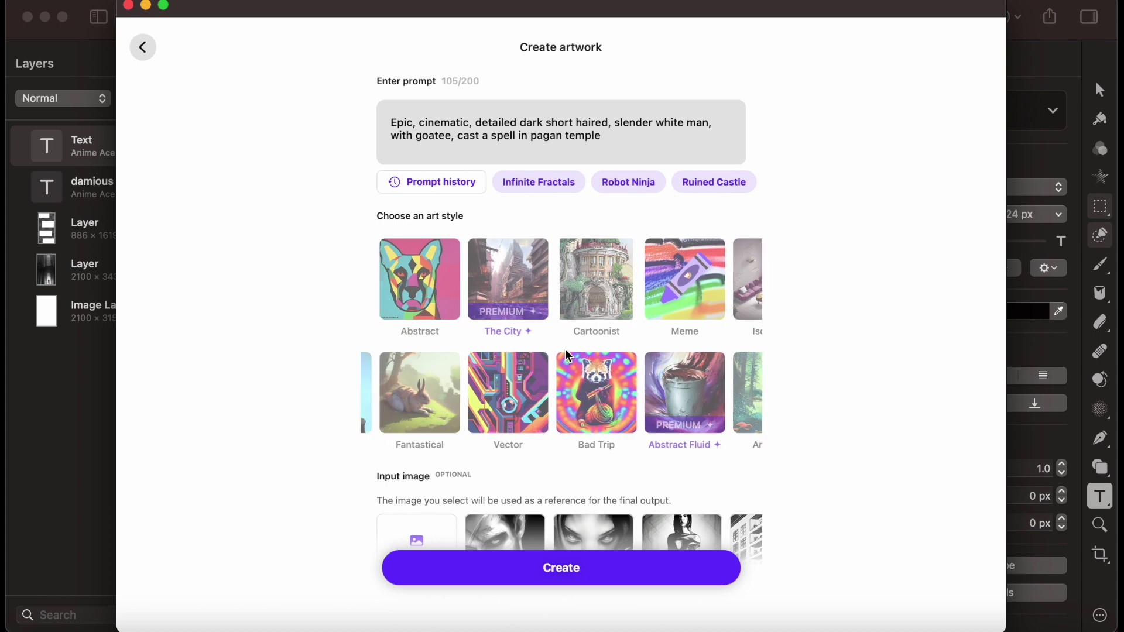
pyautogui.hscroll(-3, 567, 355)
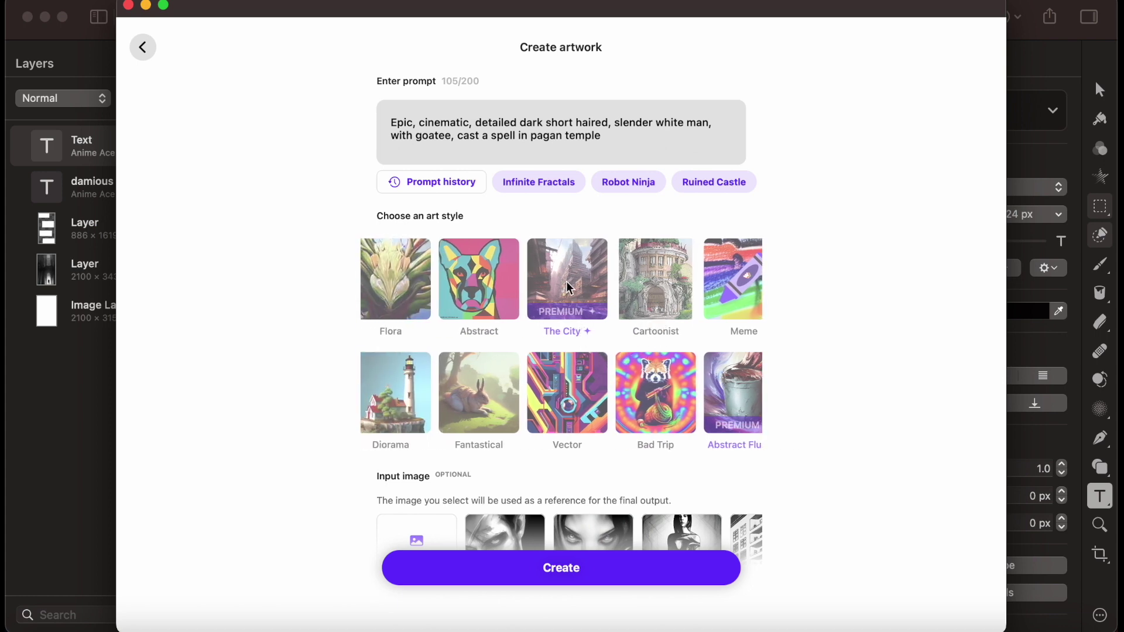
pyautogui.hscroll(-15, 562, 308)
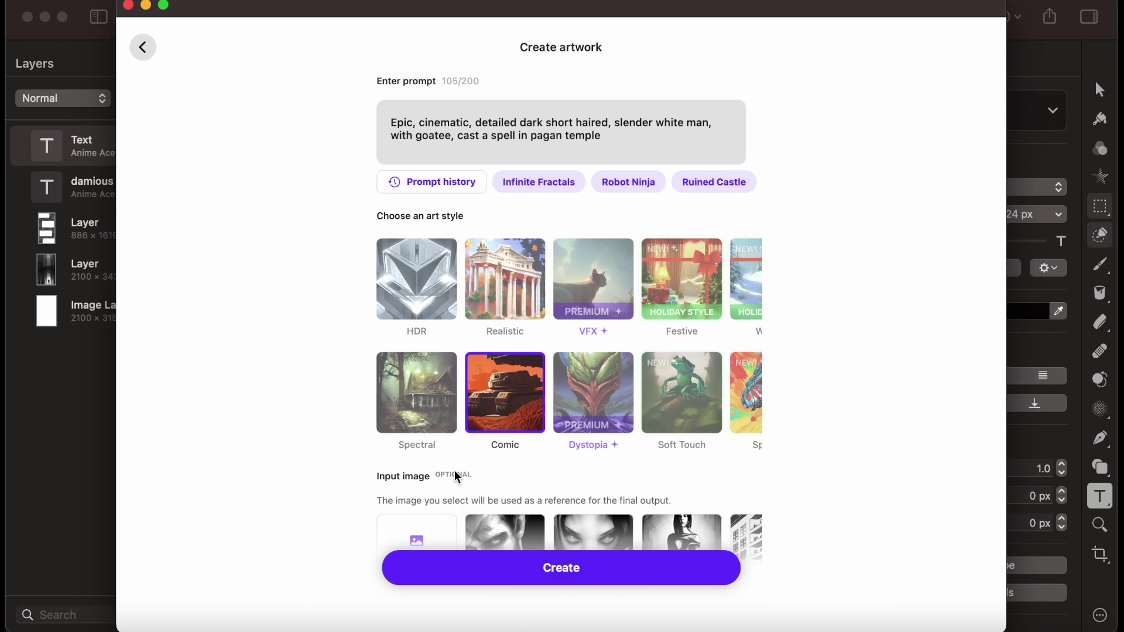
# Choose the saved comic cover of the winged woman in a red dress as the input image and accept its crop
pyautogui.click(418, 536)
pyautogui.scroll(-15, 423, 504)
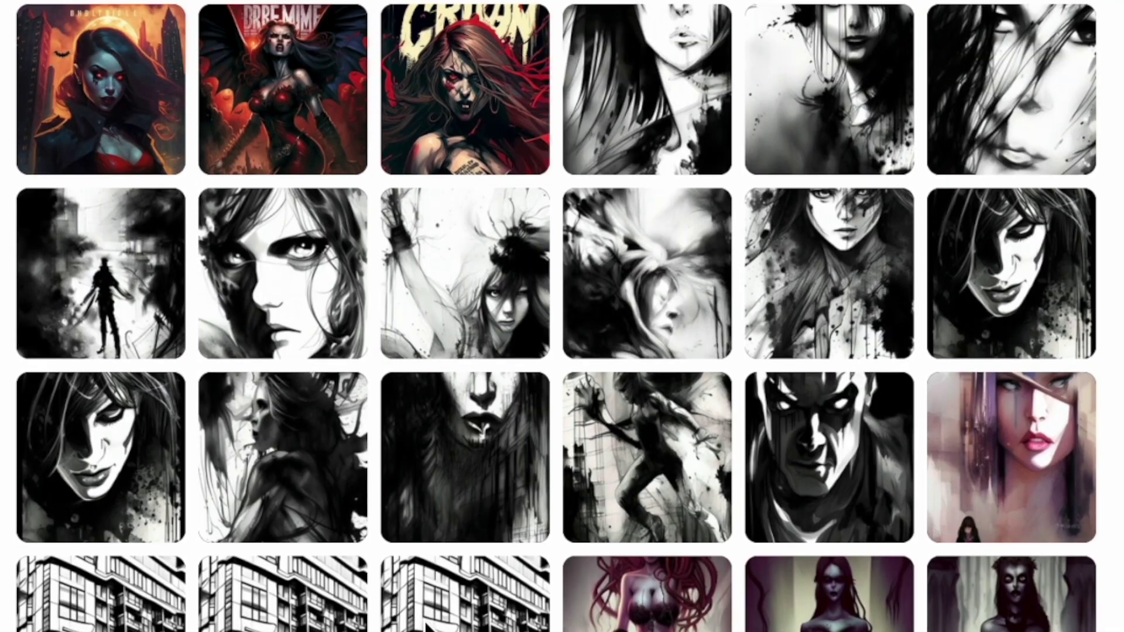
pyautogui.scroll(2, 426, 626)
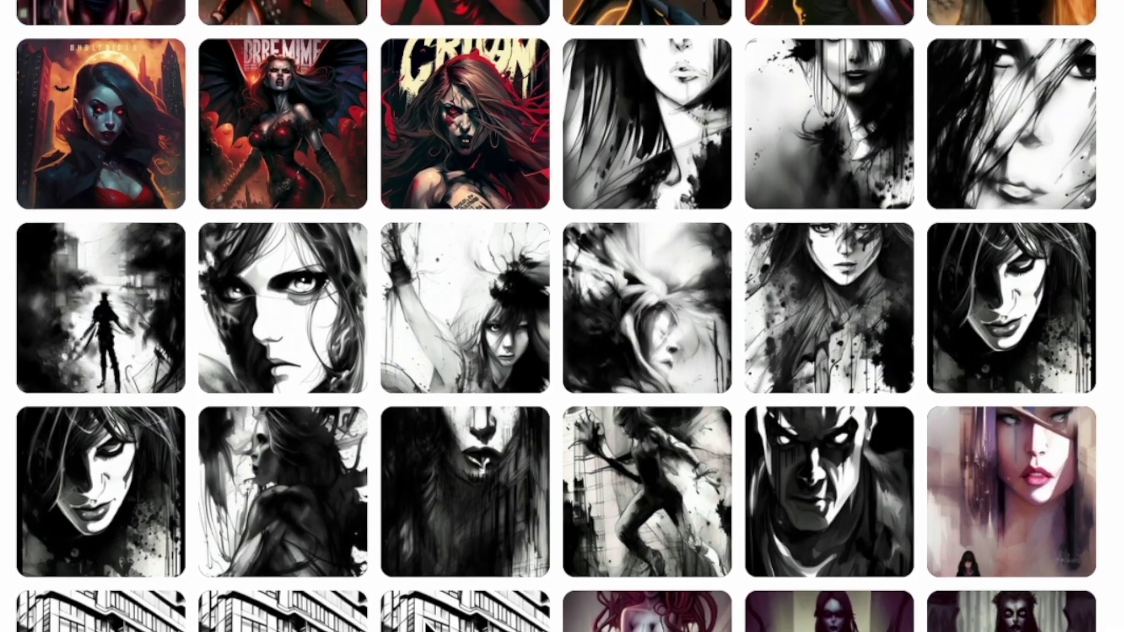
pyautogui.scroll(-1, 426, 626)
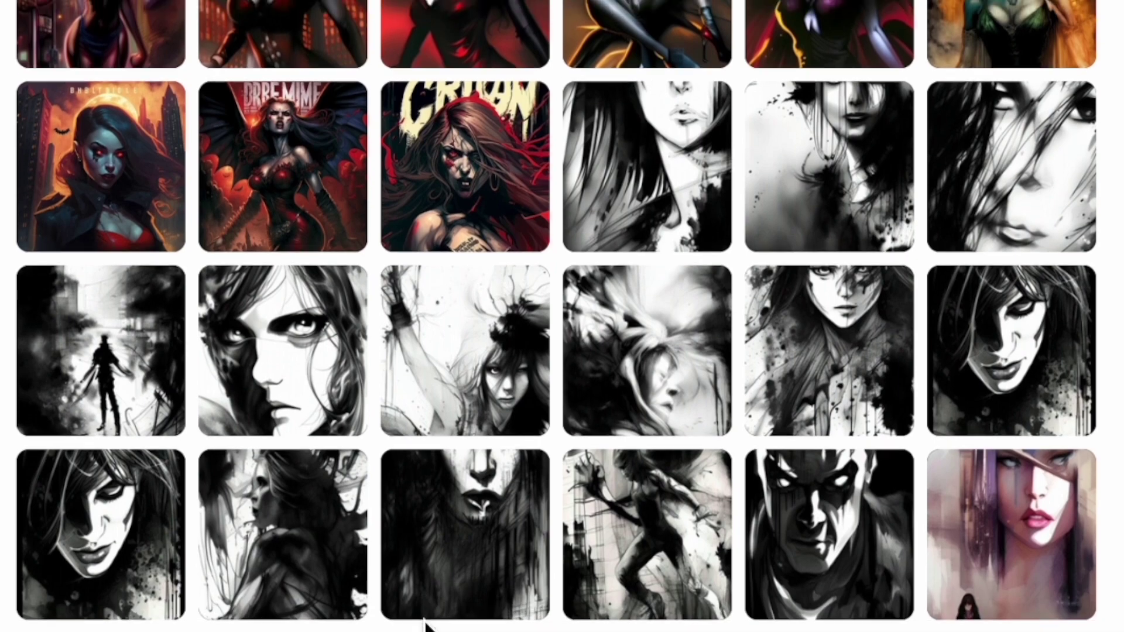
pyautogui.scroll(2, 426, 615)
pyautogui.scroll(-3, 426, 615)
pyautogui.scroll(3, 841, 167)
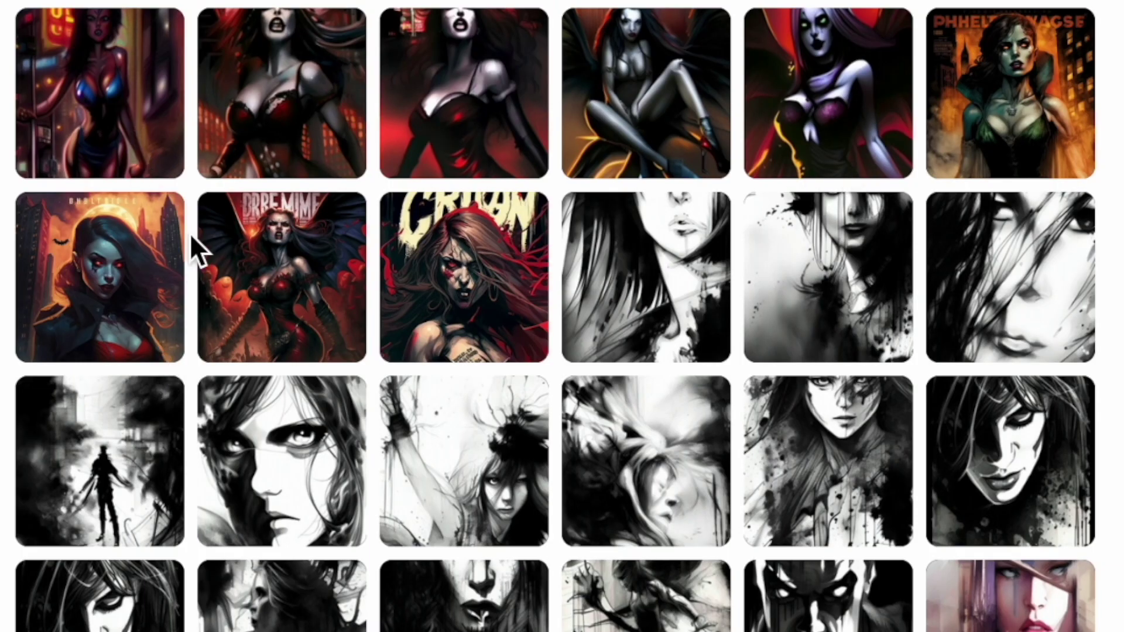
pyautogui.scroll(-5, 267, 332)
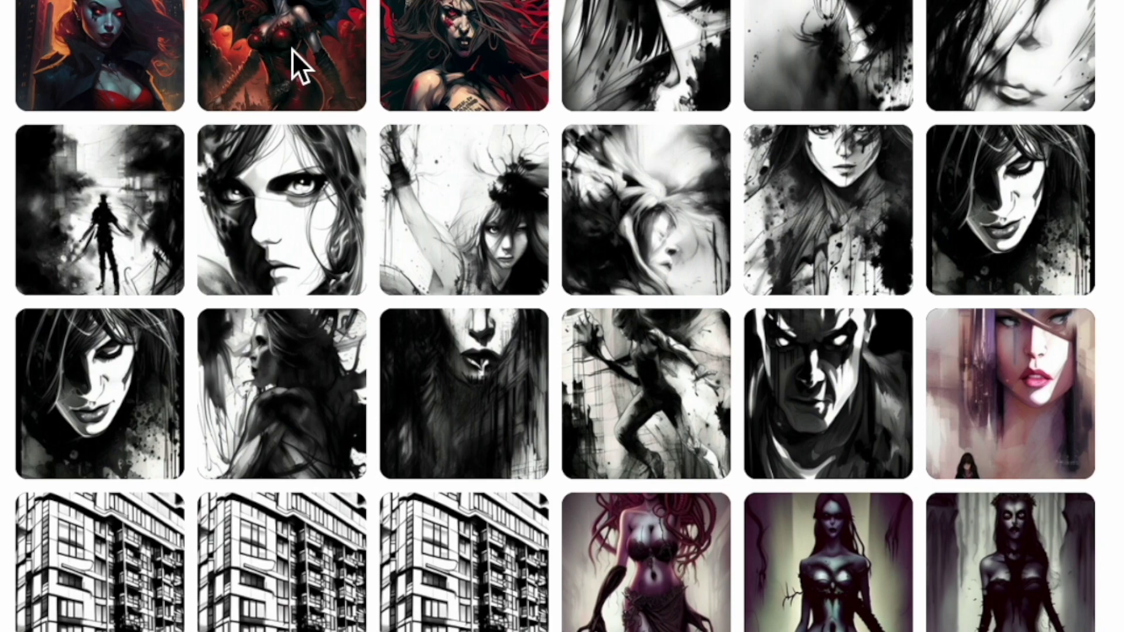
pyautogui.click(293, 50)
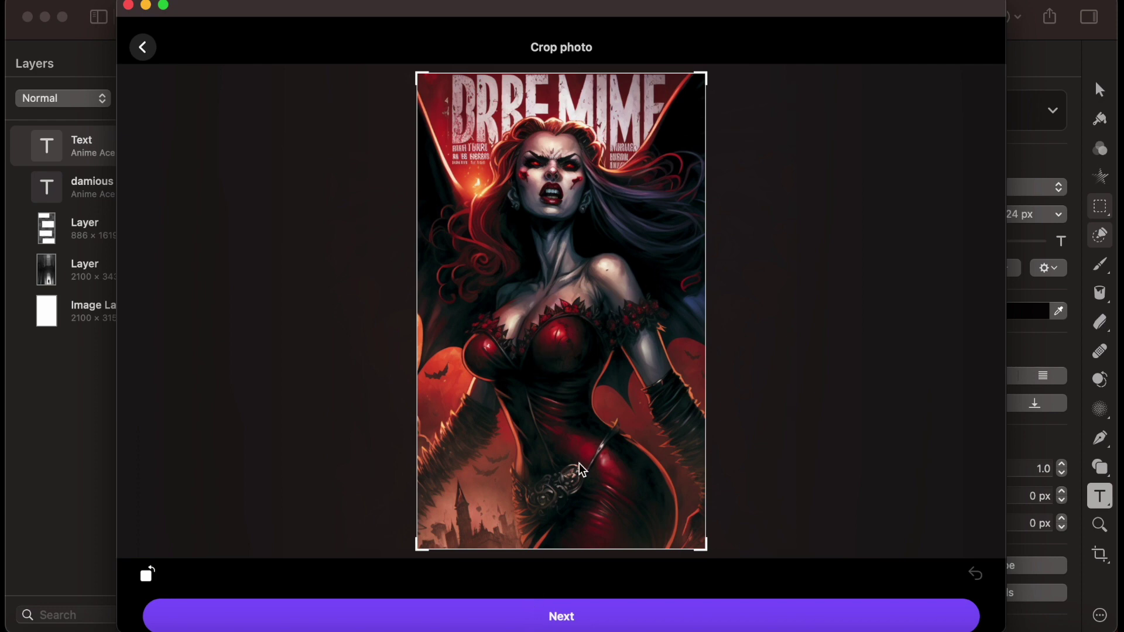
pyautogui.click(550, 609)
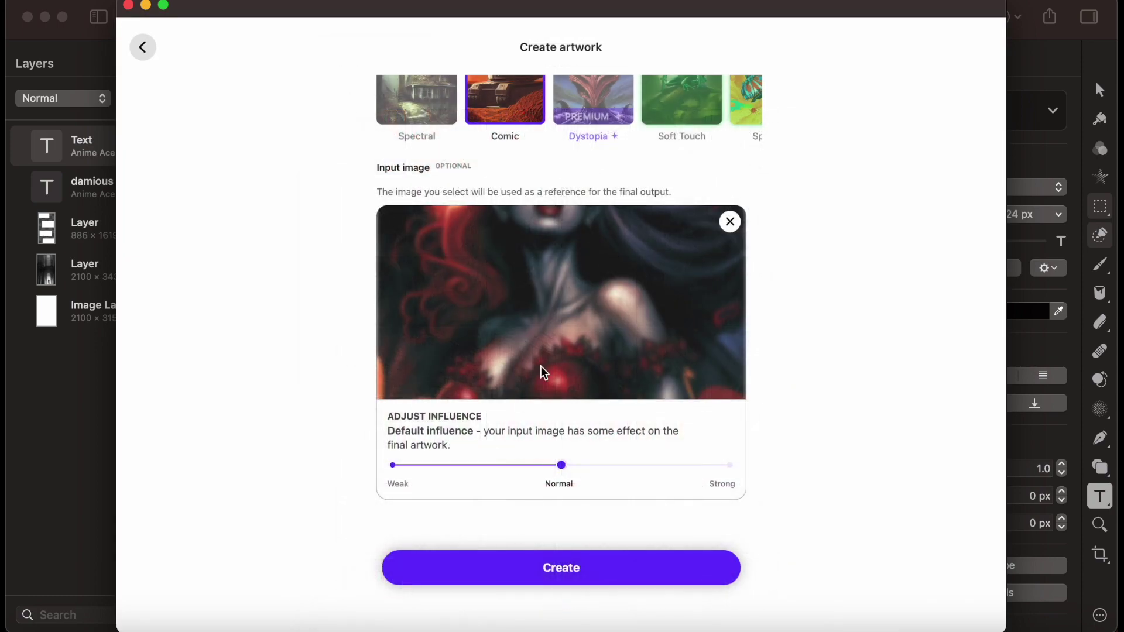
# Replace the prompt with "Smiling Woman" and generate Comic-style outputs based on the input image
pyautogui.scroll(5, 540, 366)
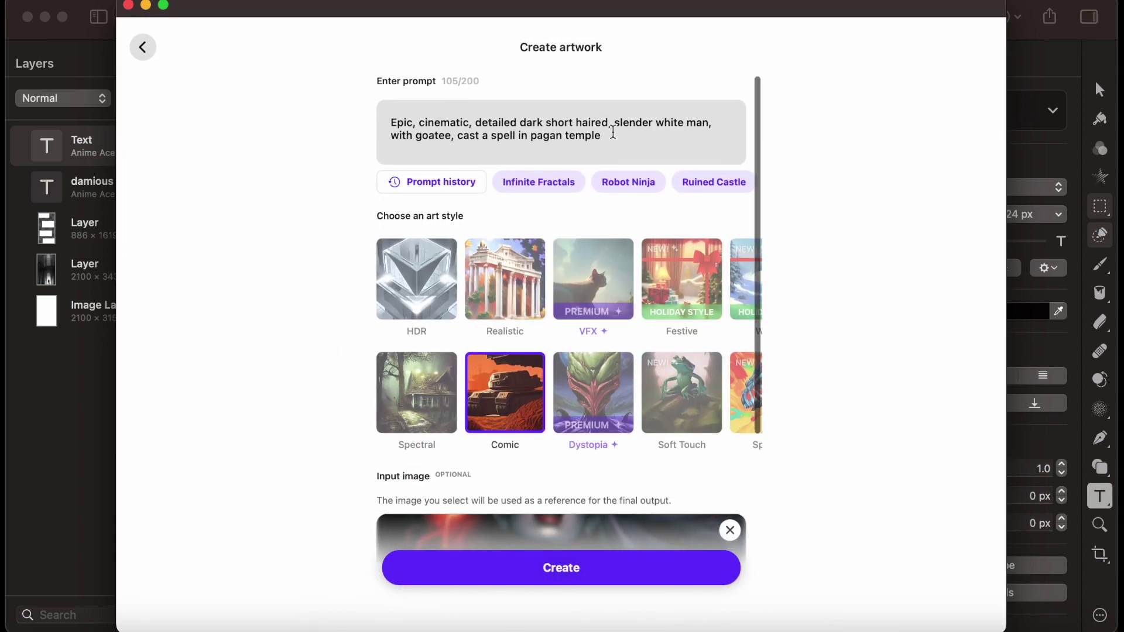
pyautogui.moveTo(608, 135); pyautogui.dragTo(540, 69)
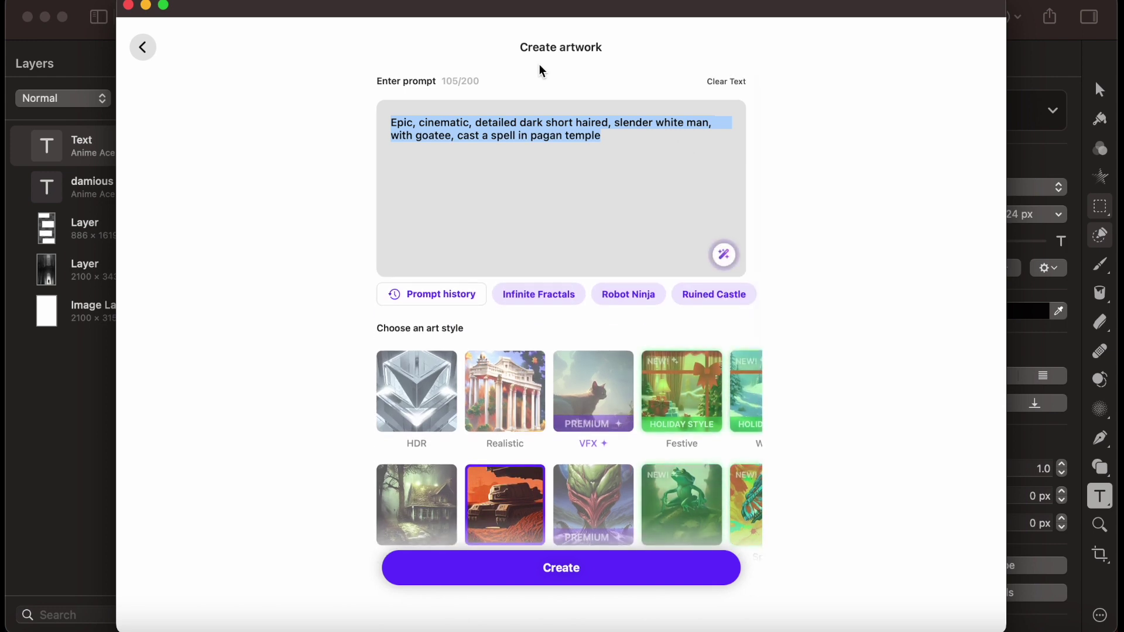
pyautogui.write('Smilingh')
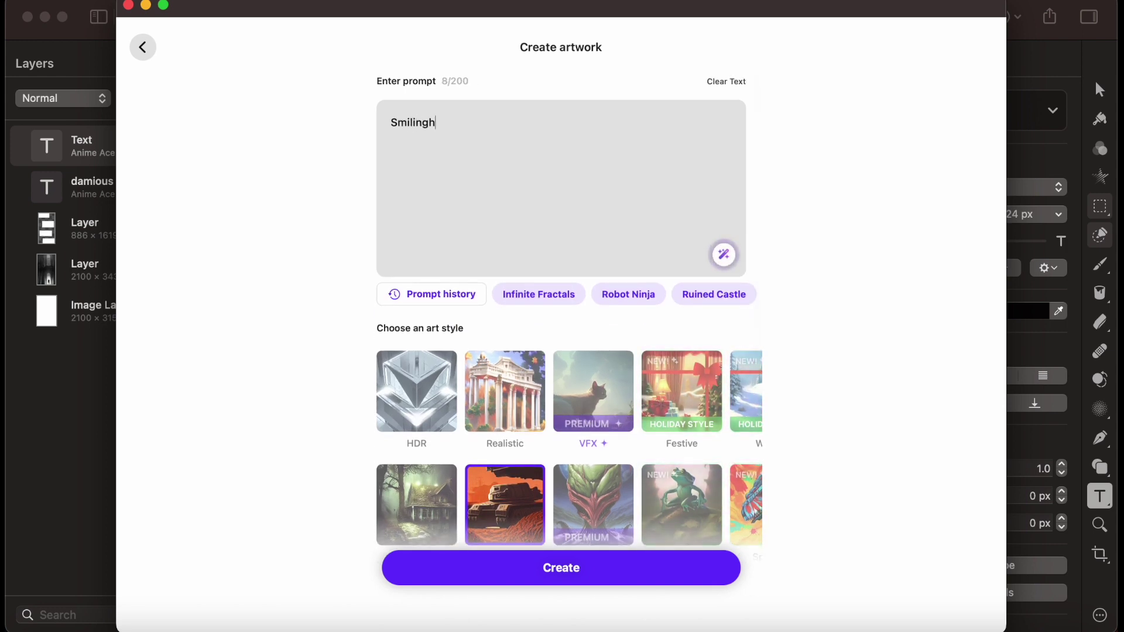
pyautogui.press('BackSpace')
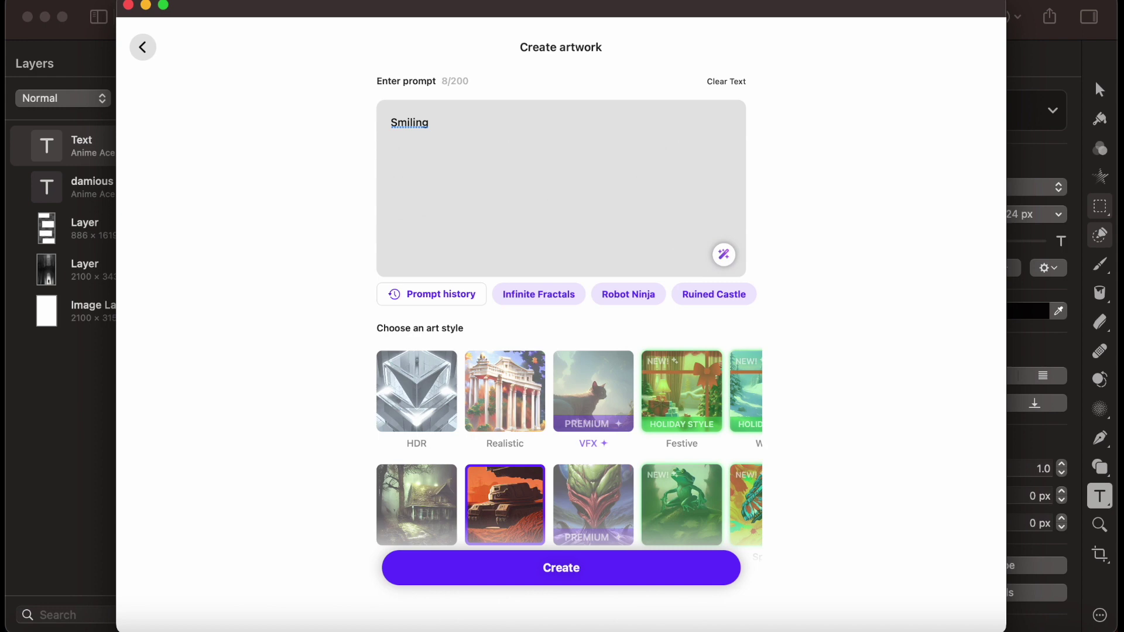
pyautogui.write('Woman')
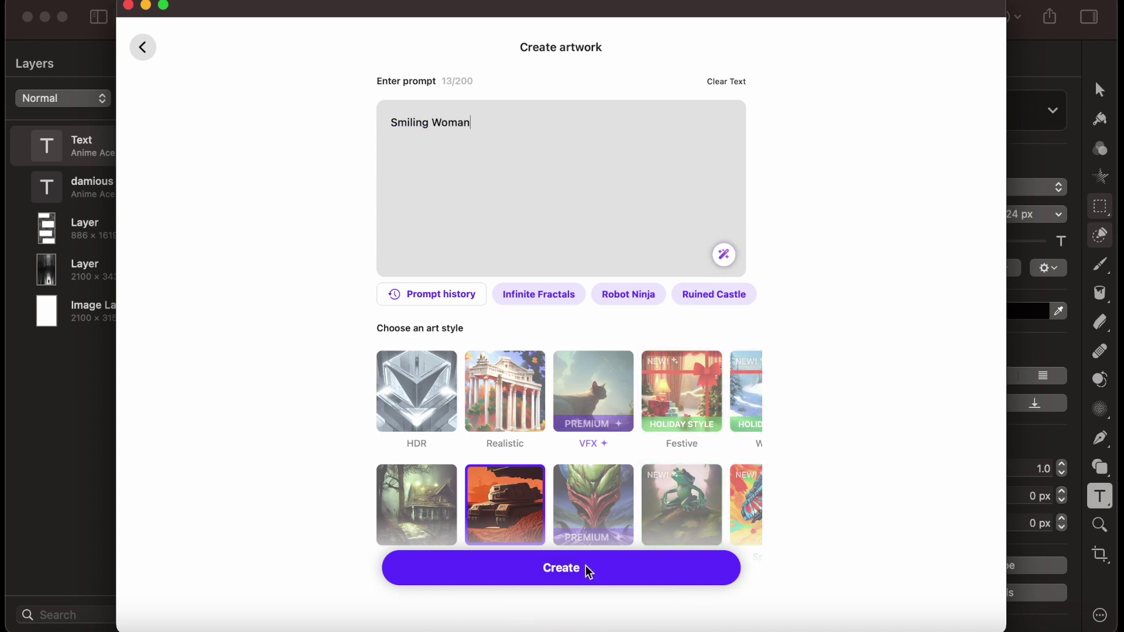
pyautogui.click(587, 568)
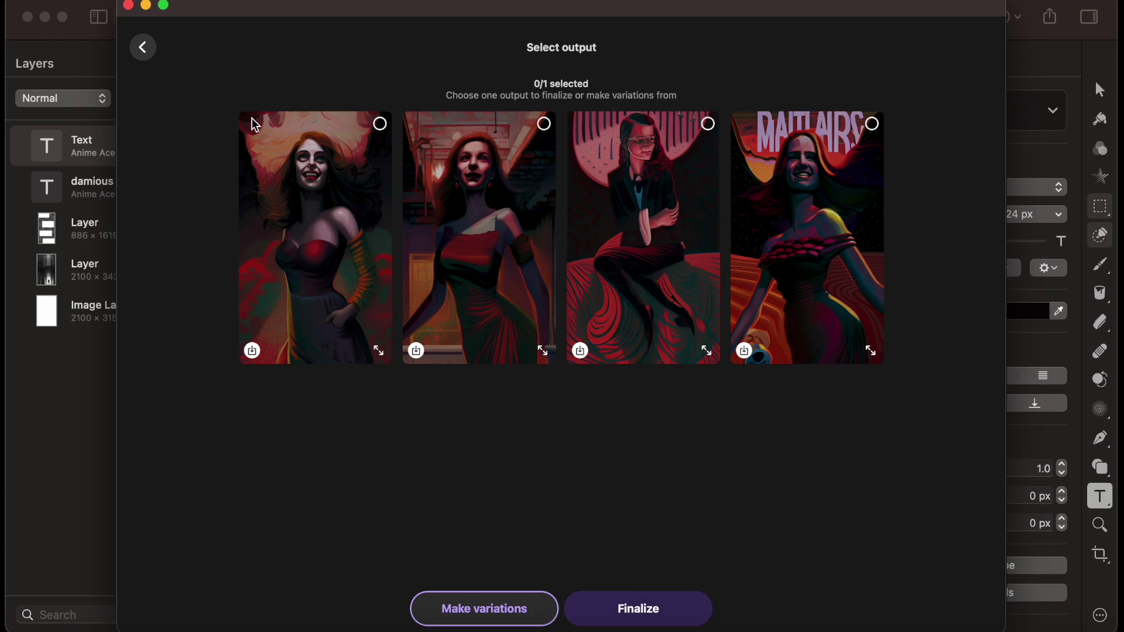
# Set the input image's influence to Strong and generate two new rounds of outputs from the same prompt
pyautogui.click(143, 47)
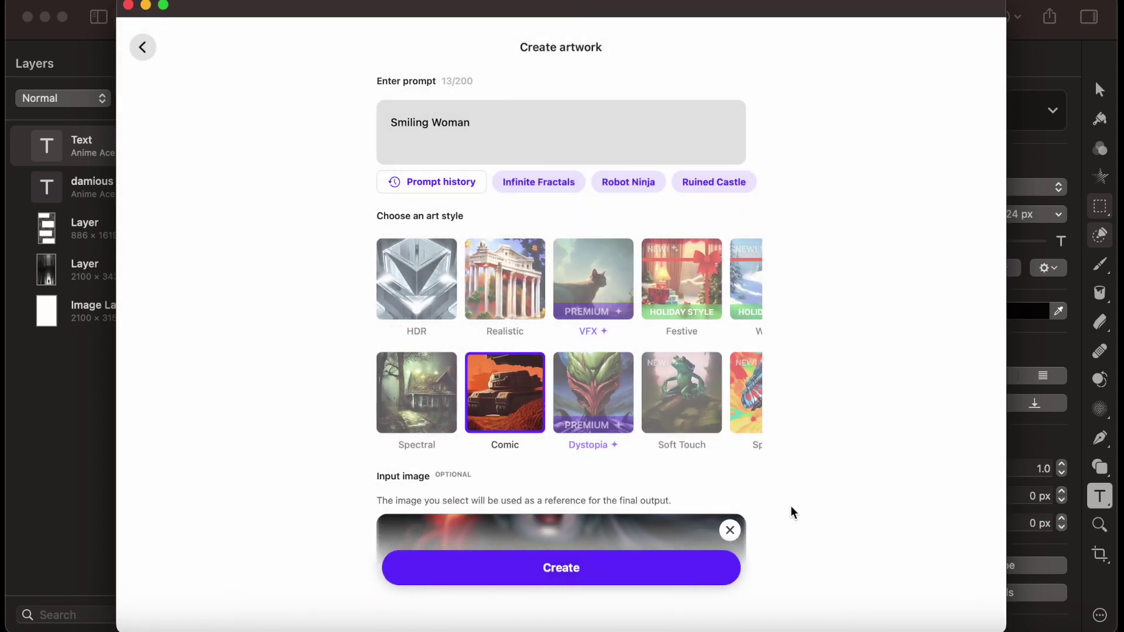
pyautogui.scroll(-5, 711, 417)
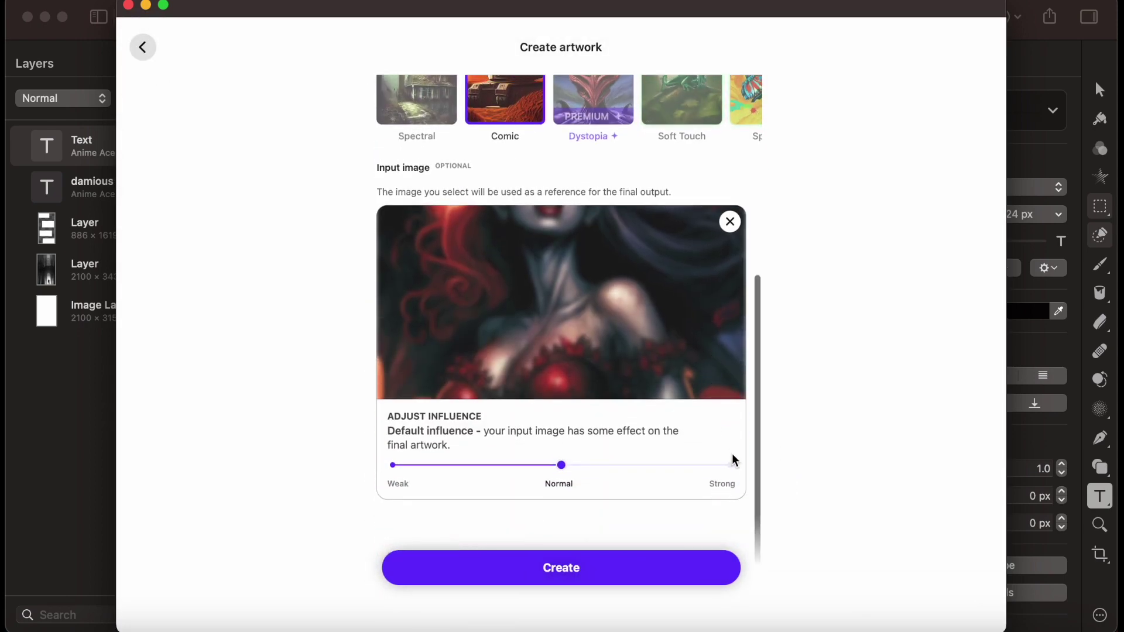
pyautogui.click(729, 466)
pyautogui.click(658, 577)
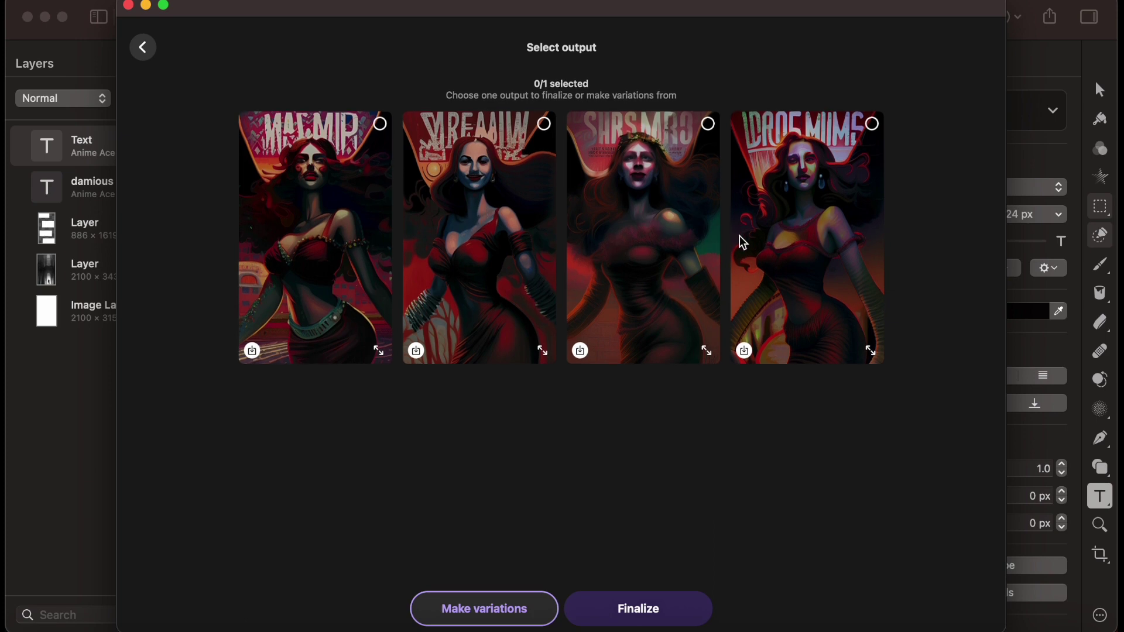
pyautogui.click(146, 54)
pyautogui.click(566, 571)
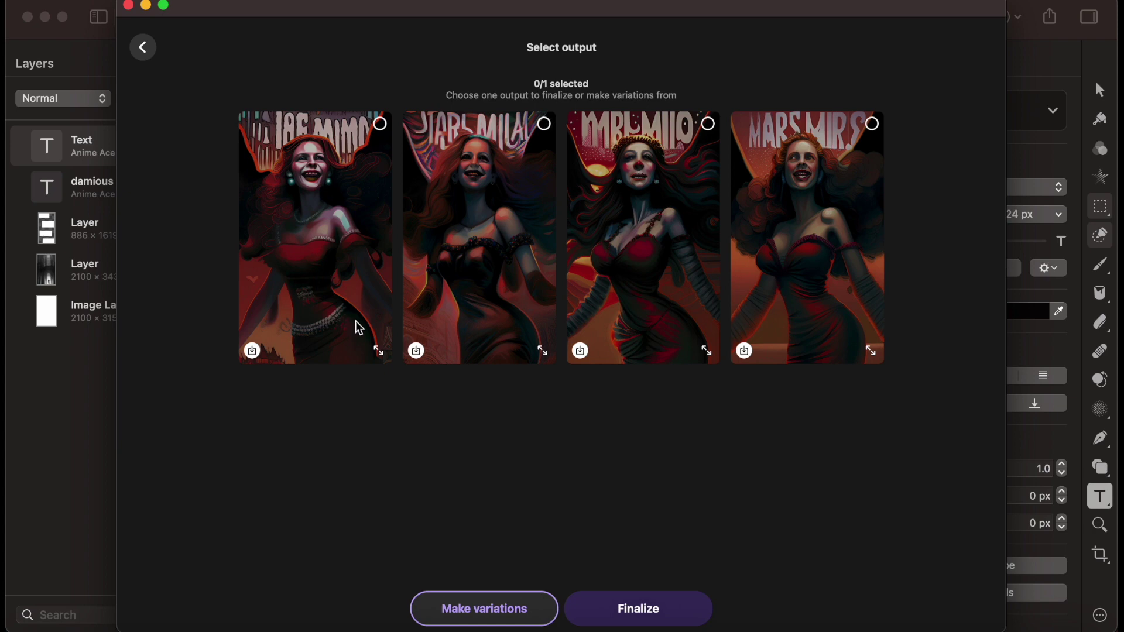
# Leave the generated outputs and the artwork settings, close Dream, and switch back to the comic page in Pixelmator Pro
pyautogui.click(146, 51)
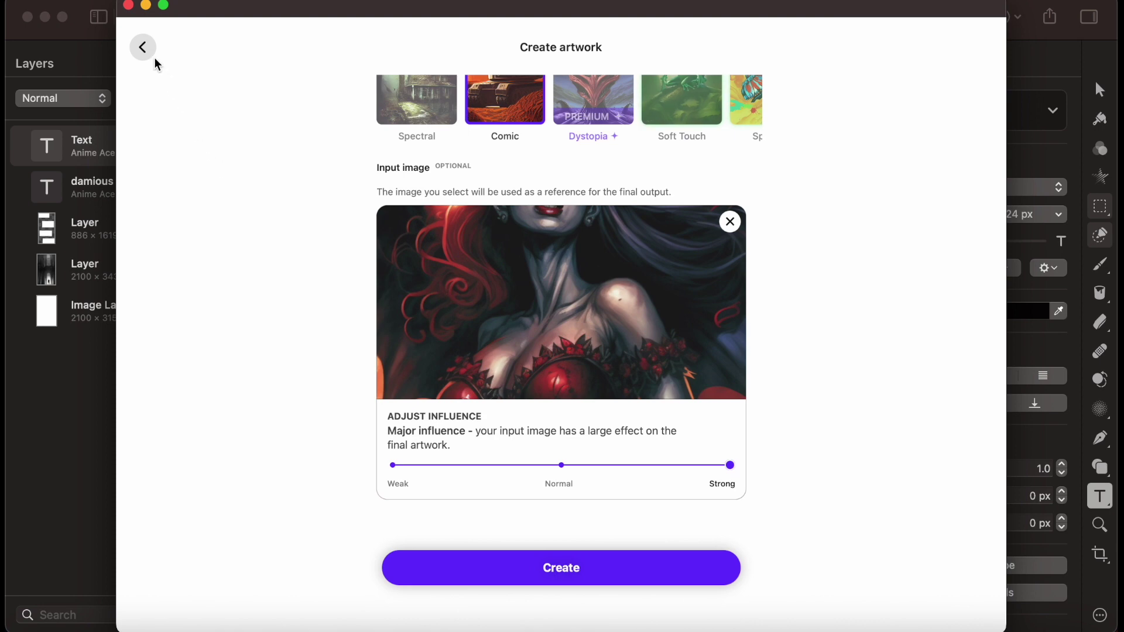
pyautogui.click(145, 49)
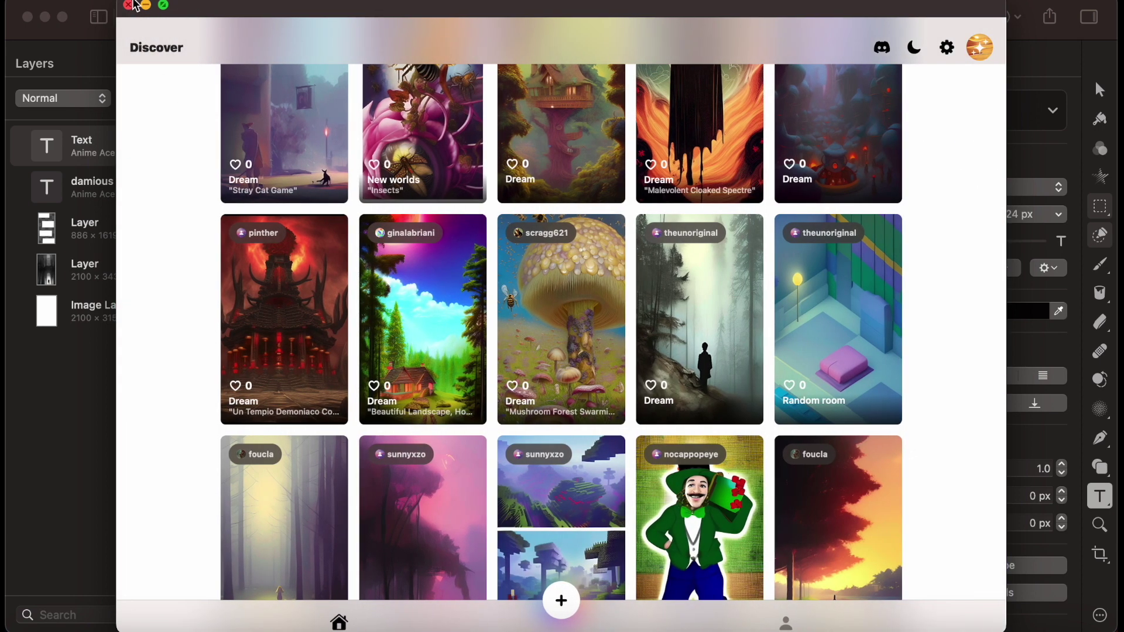
pyautogui.click(129, 5)
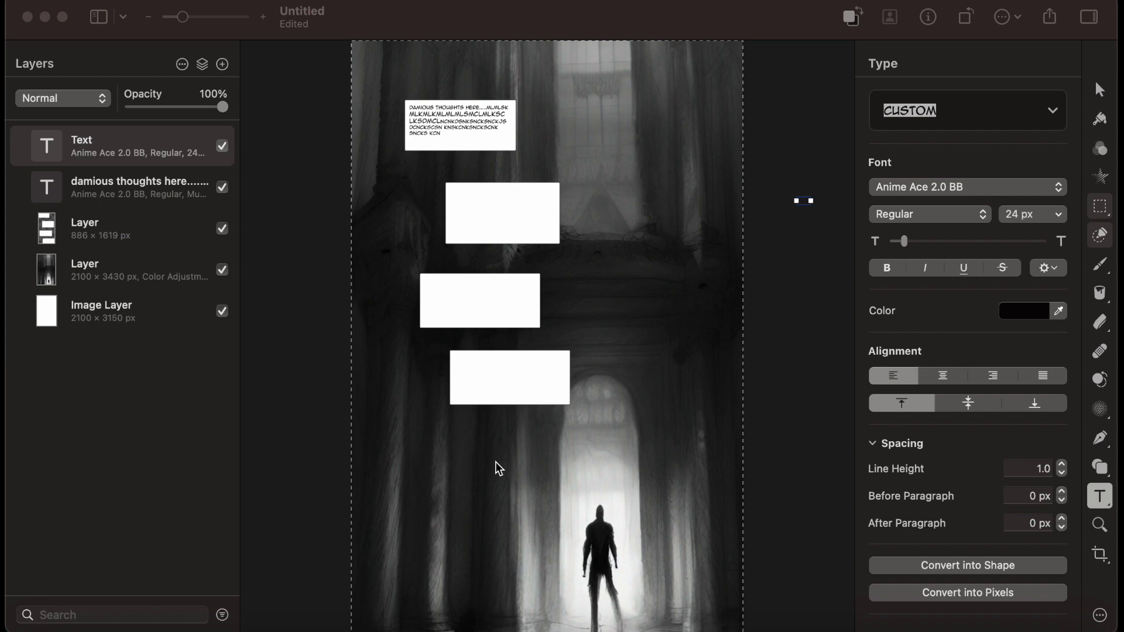
pyautogui.click(322, 441)
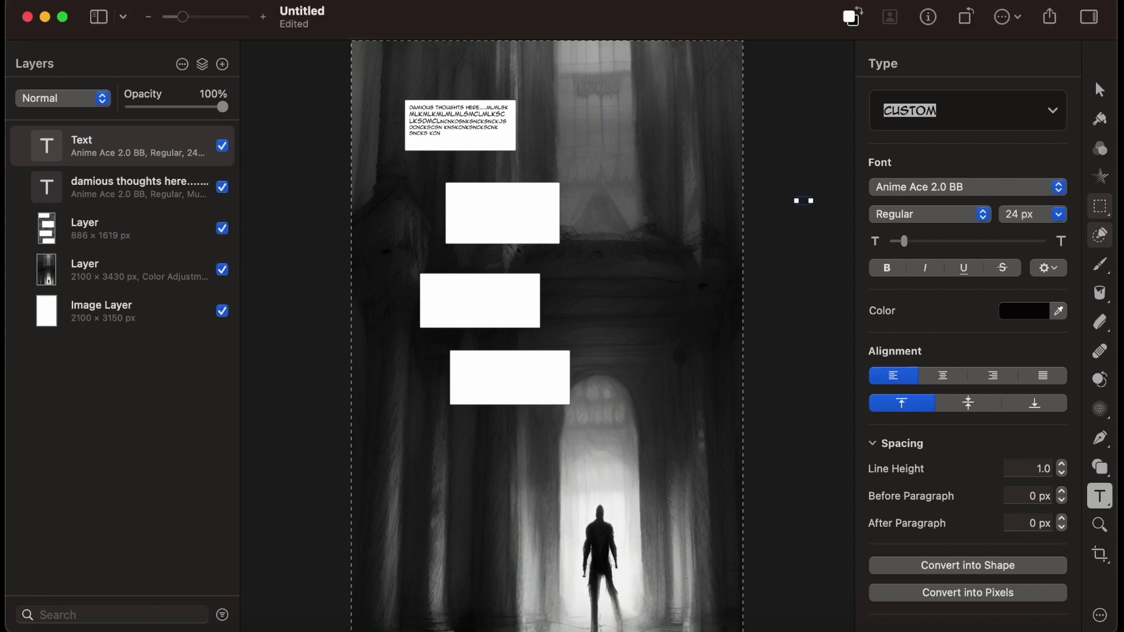
# Undo the last text edit and clear the selection around the whole page
pyautogui.press('super+j')
pyautogui.press('super+z')
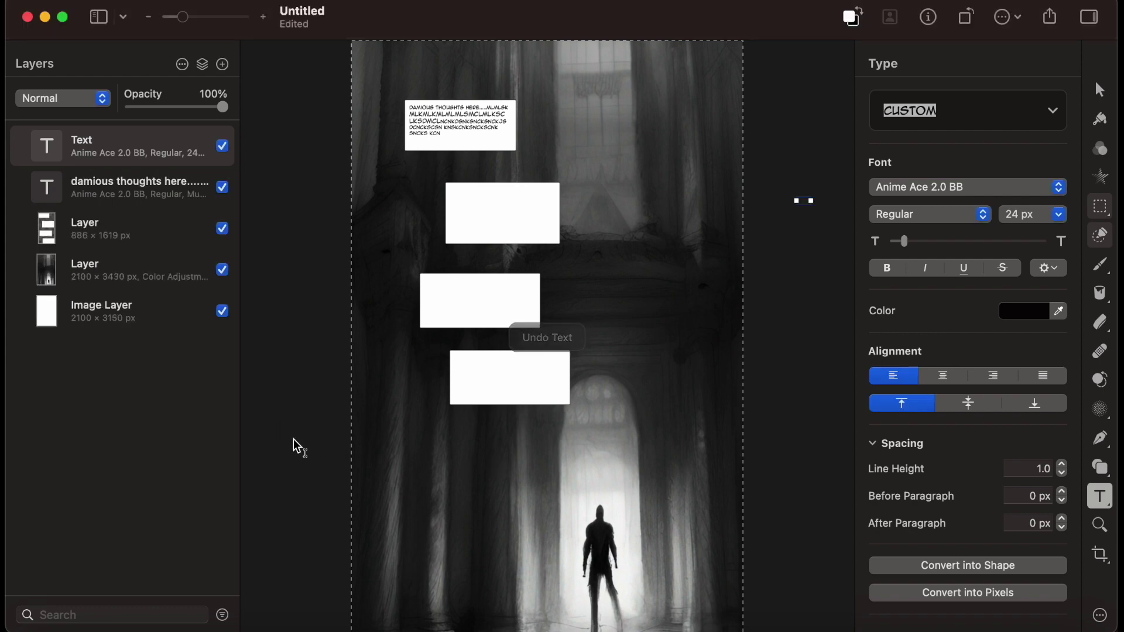
pyautogui.press('m')
pyautogui.press('super+d')
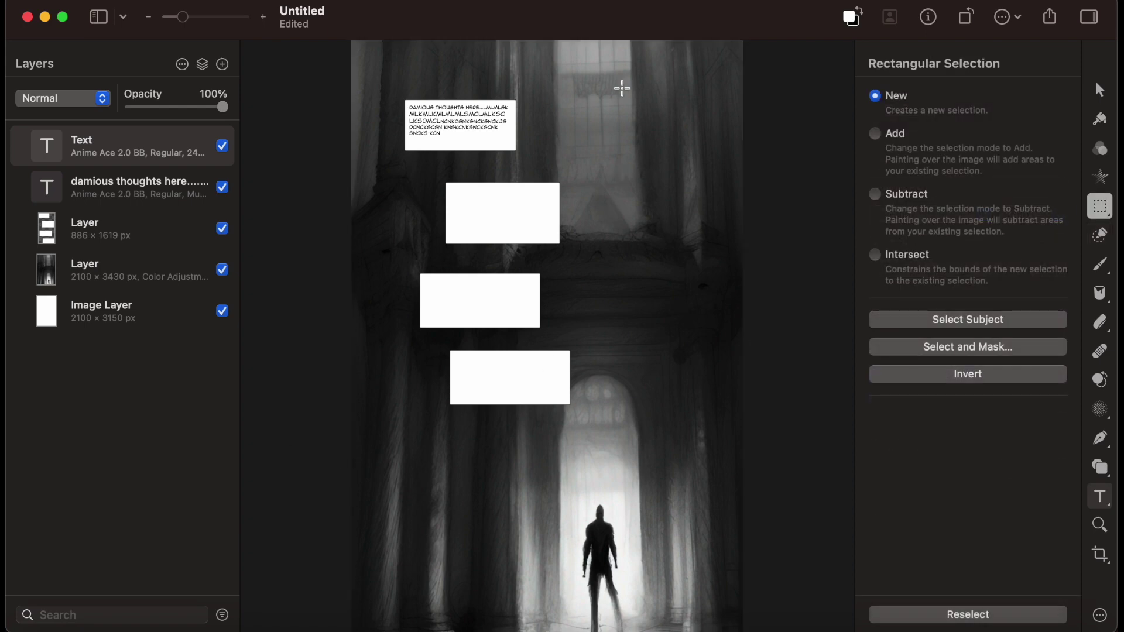
# Select a rectangle of about 747 × 414 px in the page's upper right area and fill it with white on a new layer
pyautogui.moveTo(594, 104); pyautogui.dragTo(735, 182)
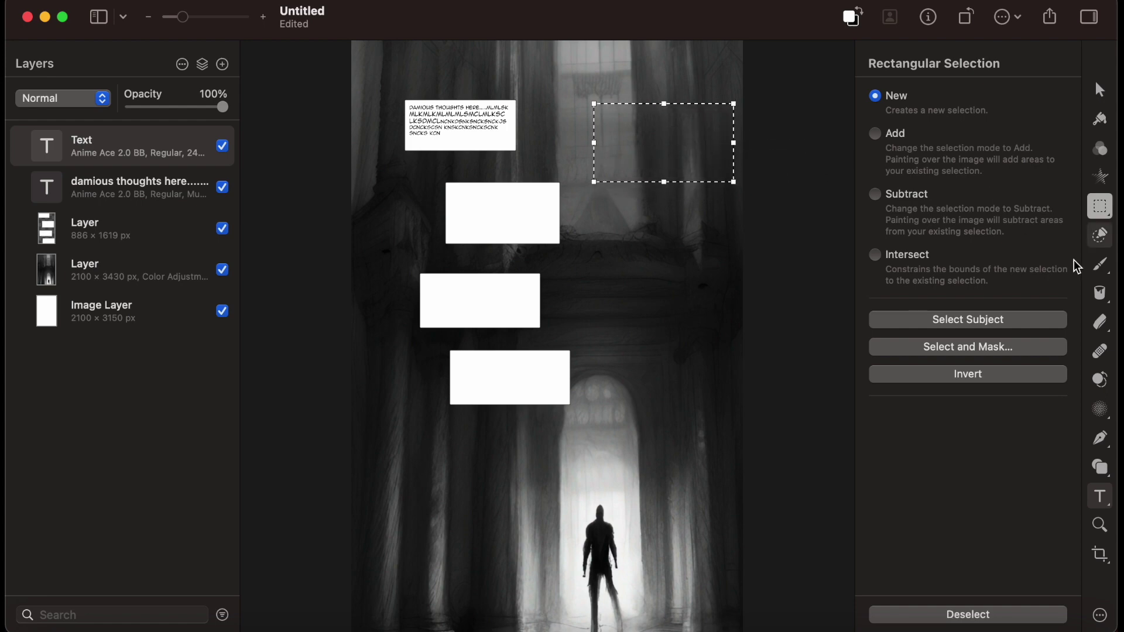
pyautogui.click(1101, 294)
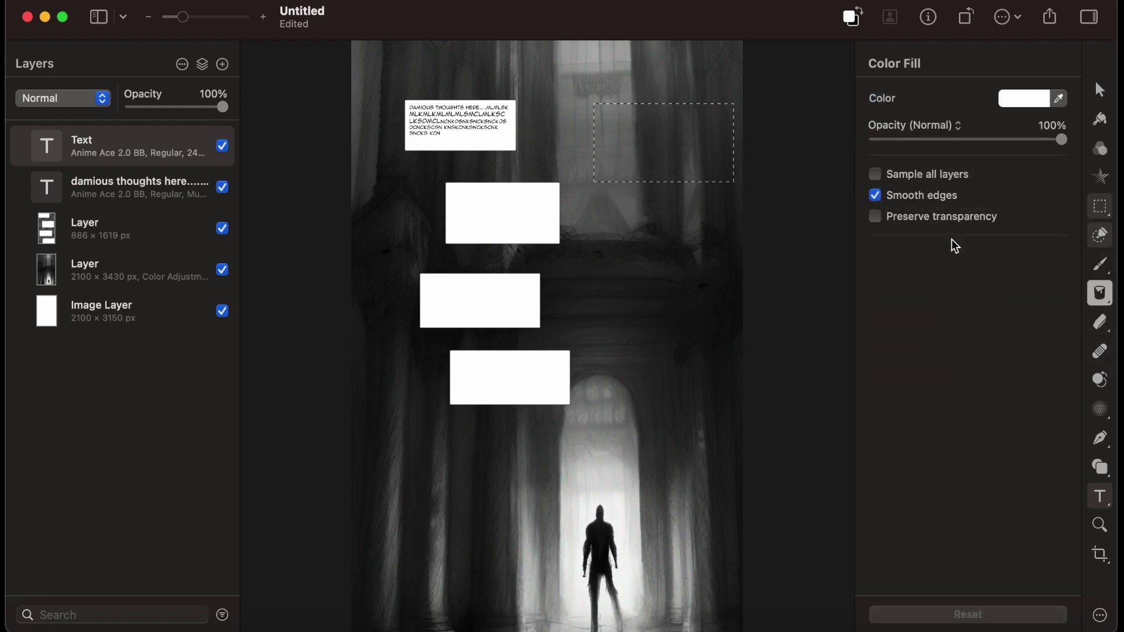
pyautogui.click(226, 64)
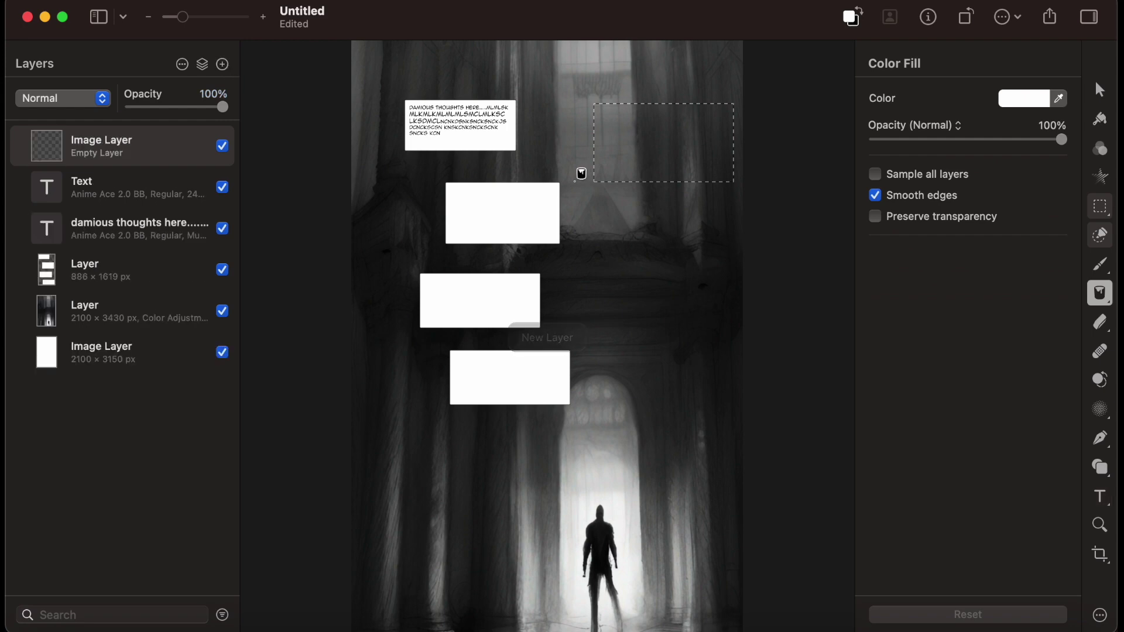
pyautogui.click(684, 135)
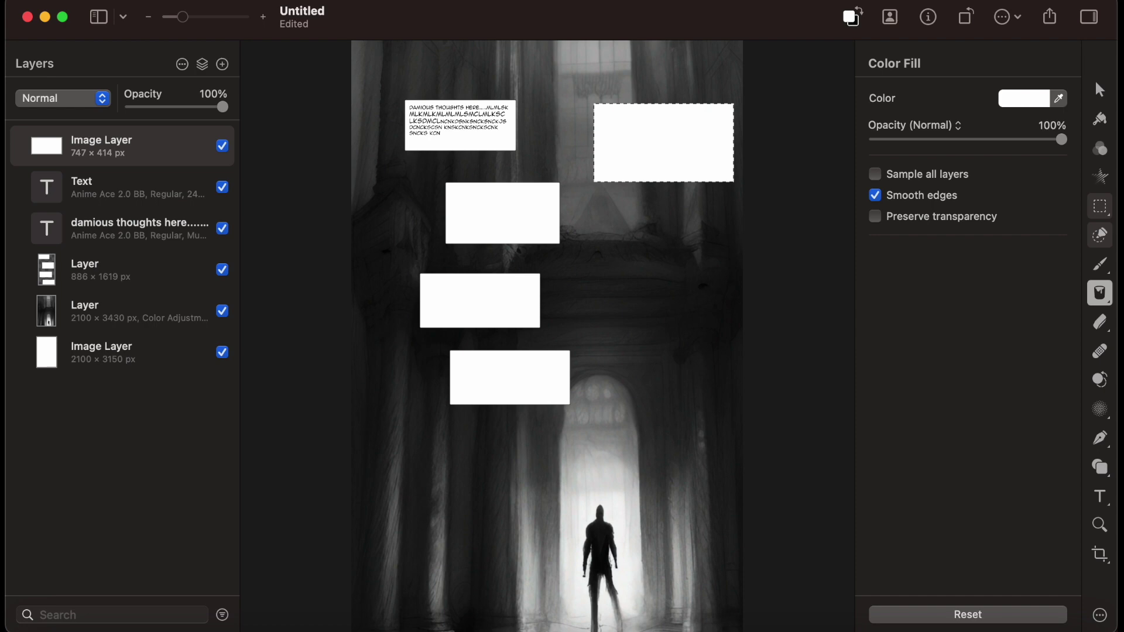
# Outline the new white caption box with a black 2 px brush stroke along its selection and clear the selection
pyautogui.click(374, 0)
pyautogui.moveTo(321, 0)
pyautogui.moveTo(375, 0)
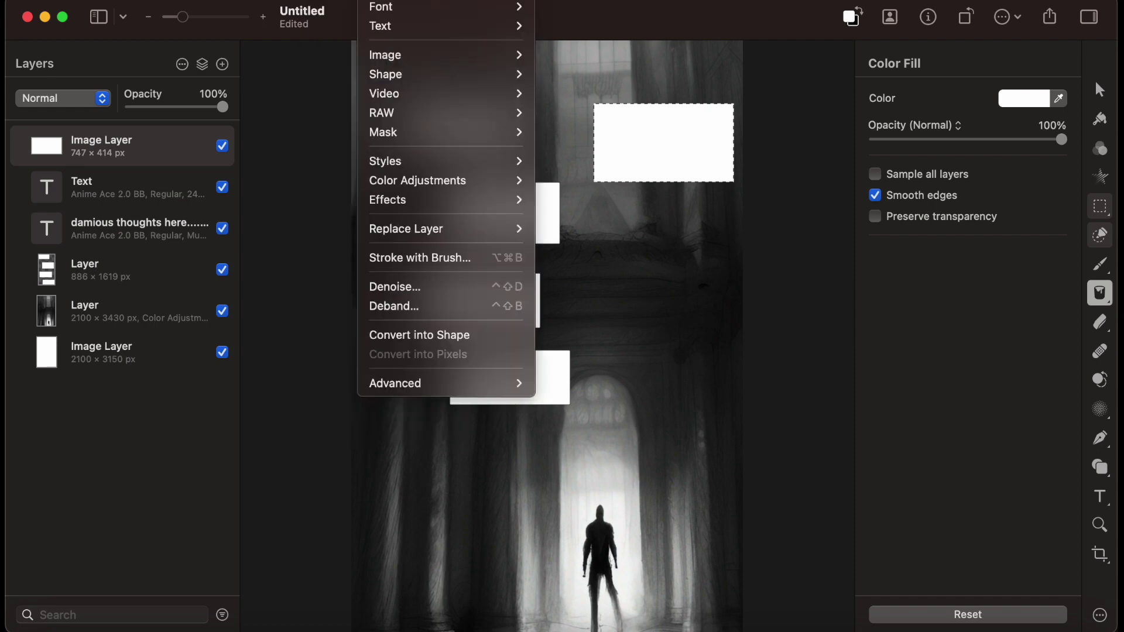
pyautogui.click(426, 257)
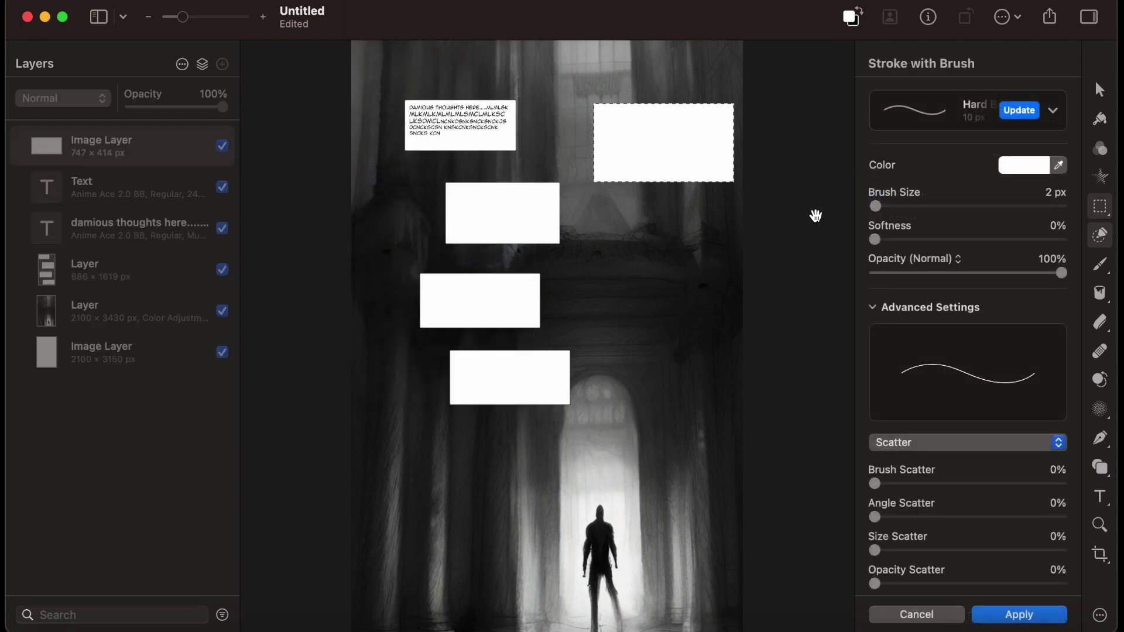
pyautogui.click(1014, 167)
pyautogui.click(1018, 369)
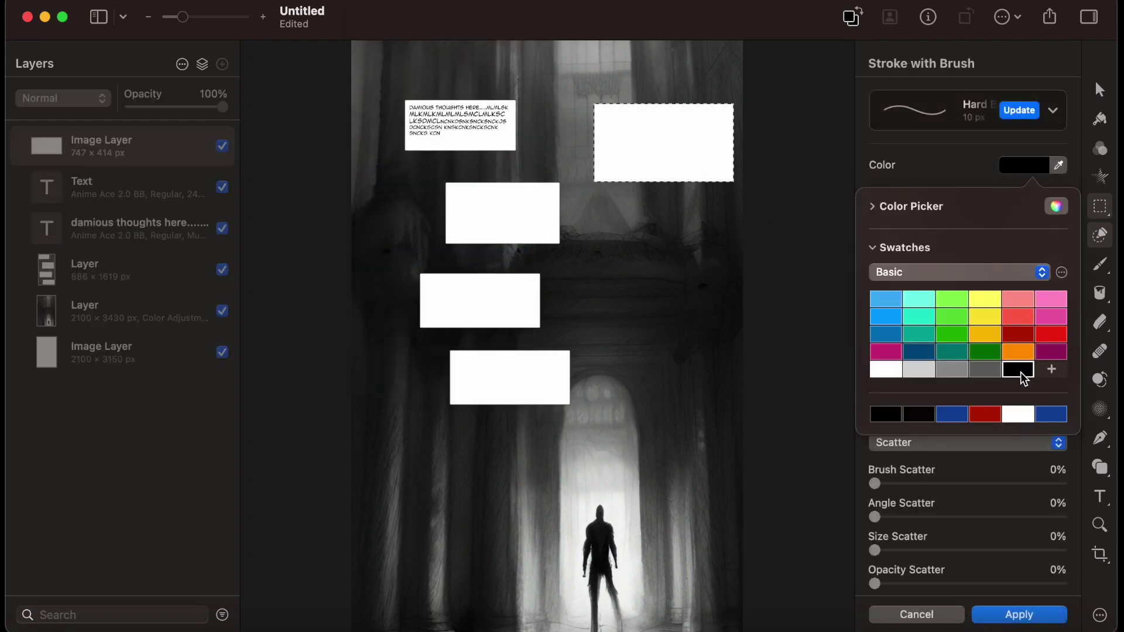
pyautogui.click(951, 167)
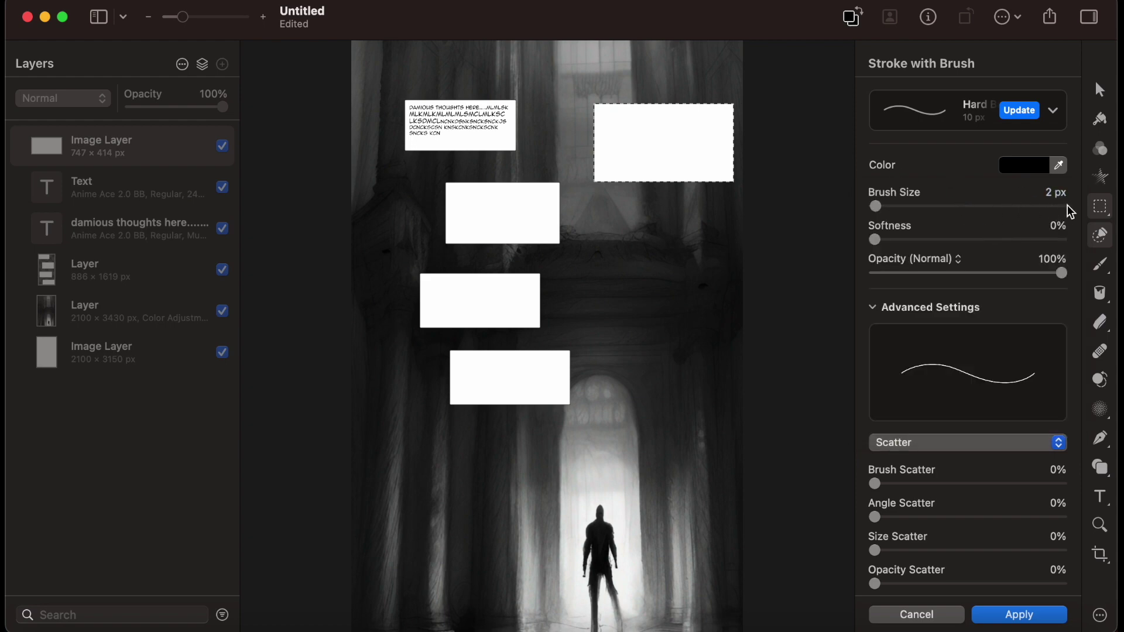
pyautogui.scroll(5, 727, 233)
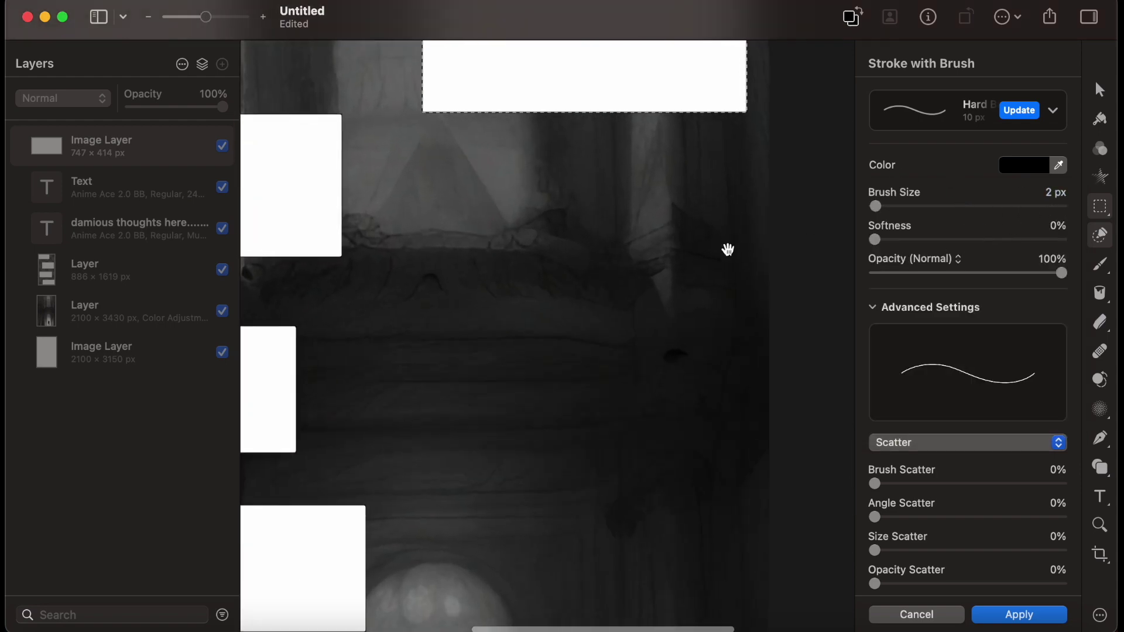
pyautogui.scroll(-2, 726, 270)
pyautogui.scroll(-3, 726, 271)
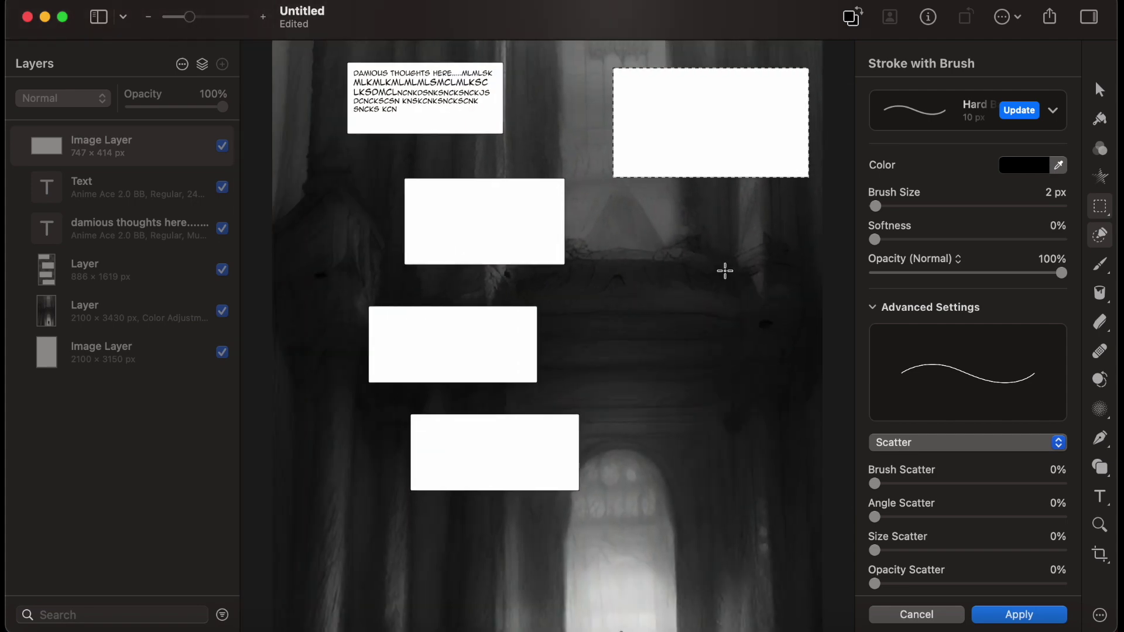
pyautogui.press('Return')
pyautogui.click(258, 329)
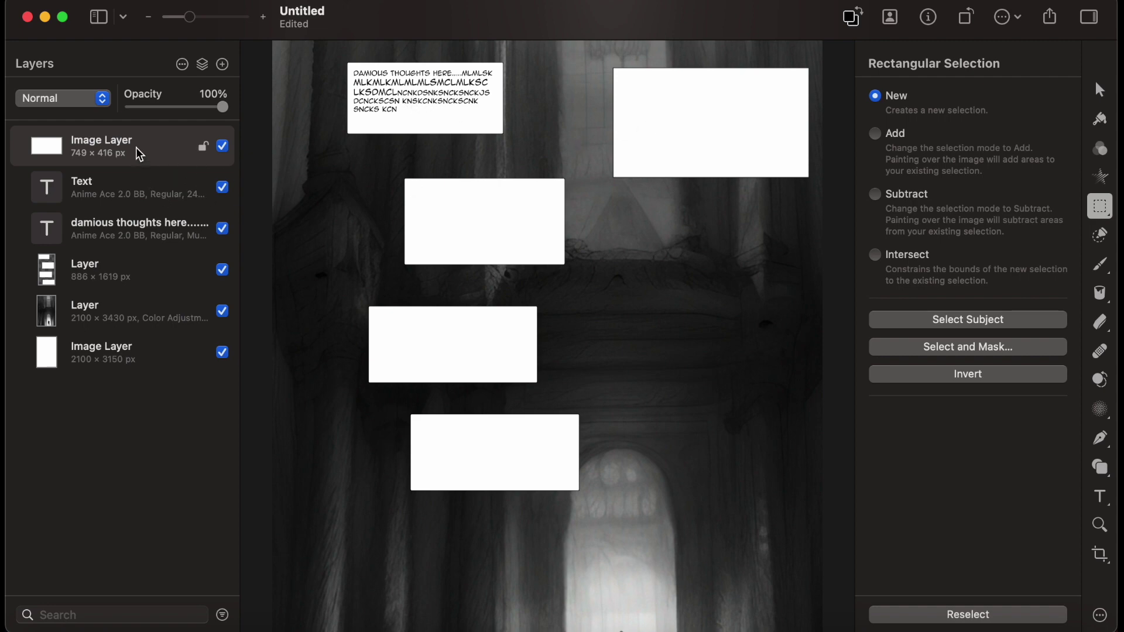
# Move the new caption box layer beneath both text layers, and delete that box layer
pyautogui.moveTo(140, 155); pyautogui.dragTo(131, 202)
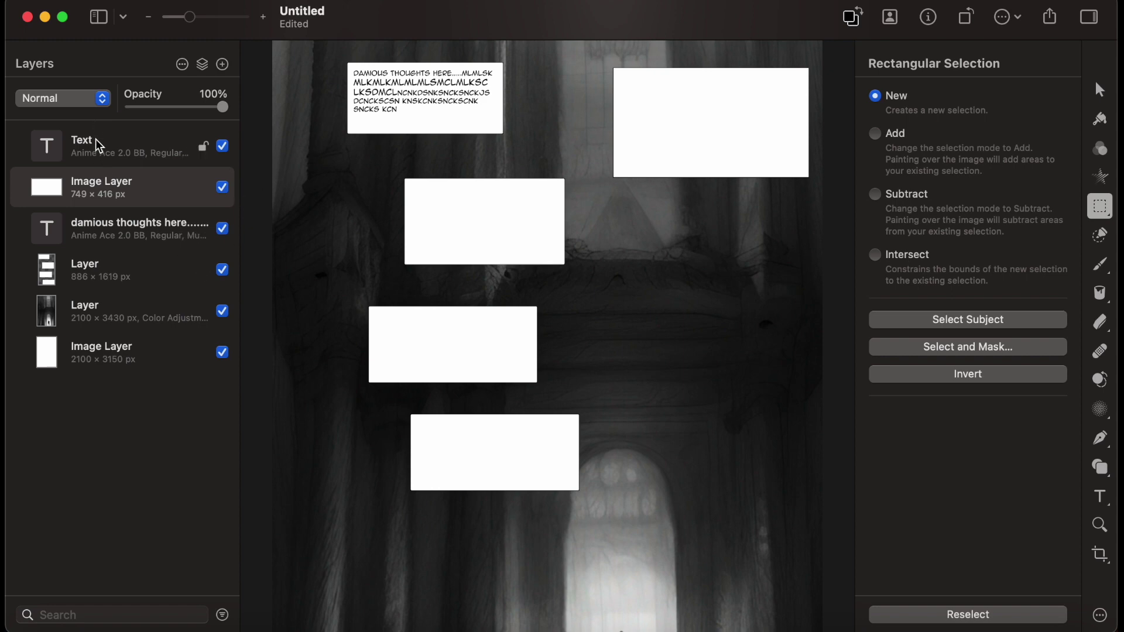
pyautogui.moveTo(89, 233); pyautogui.dragTo(98, 186)
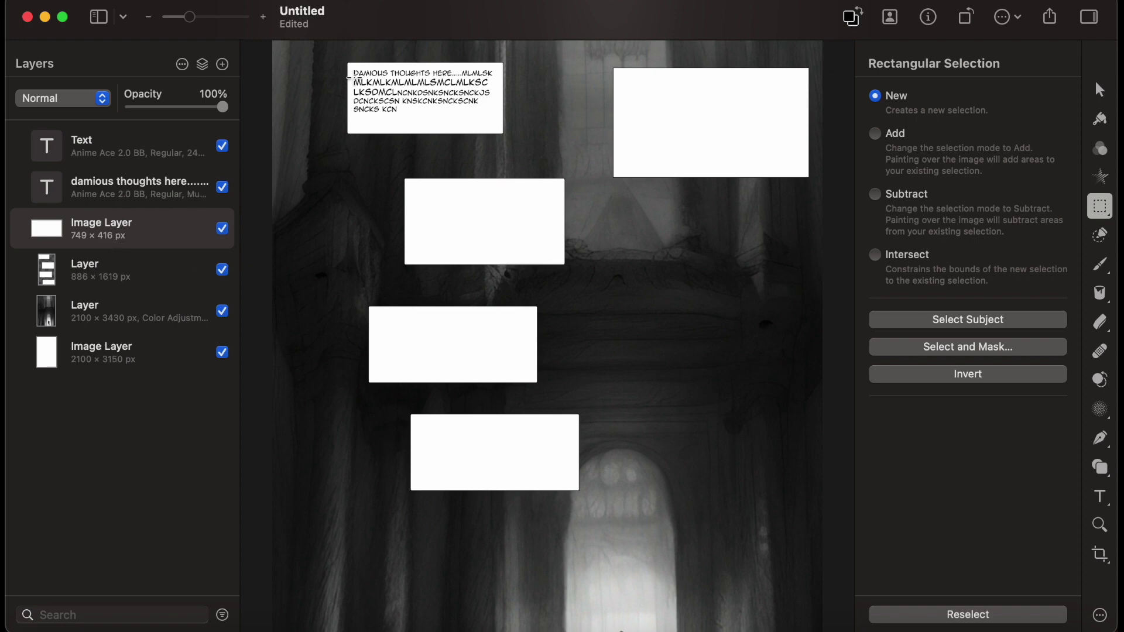
pyautogui.rightClick(153, 229)
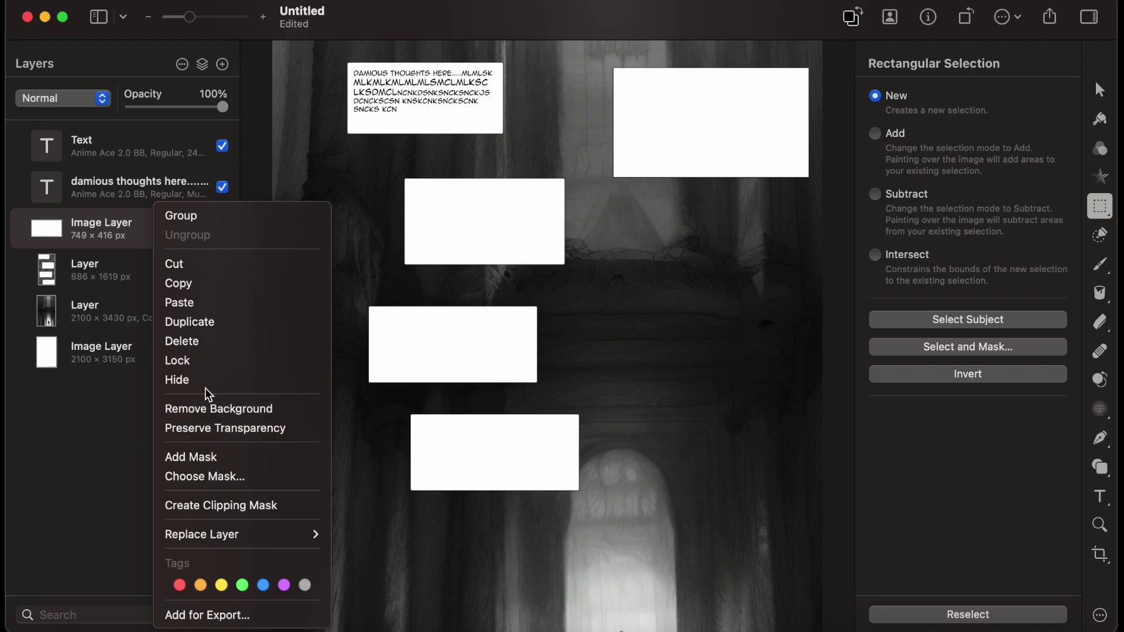
pyautogui.click(205, 342)
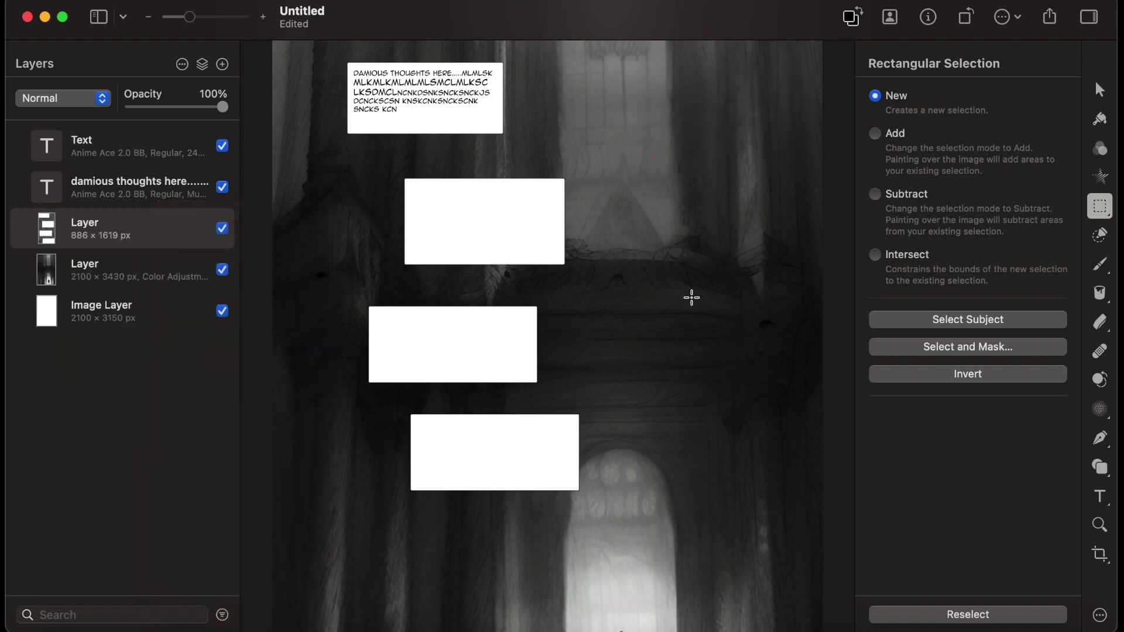
pyautogui.scroll(-5, 691, 297)
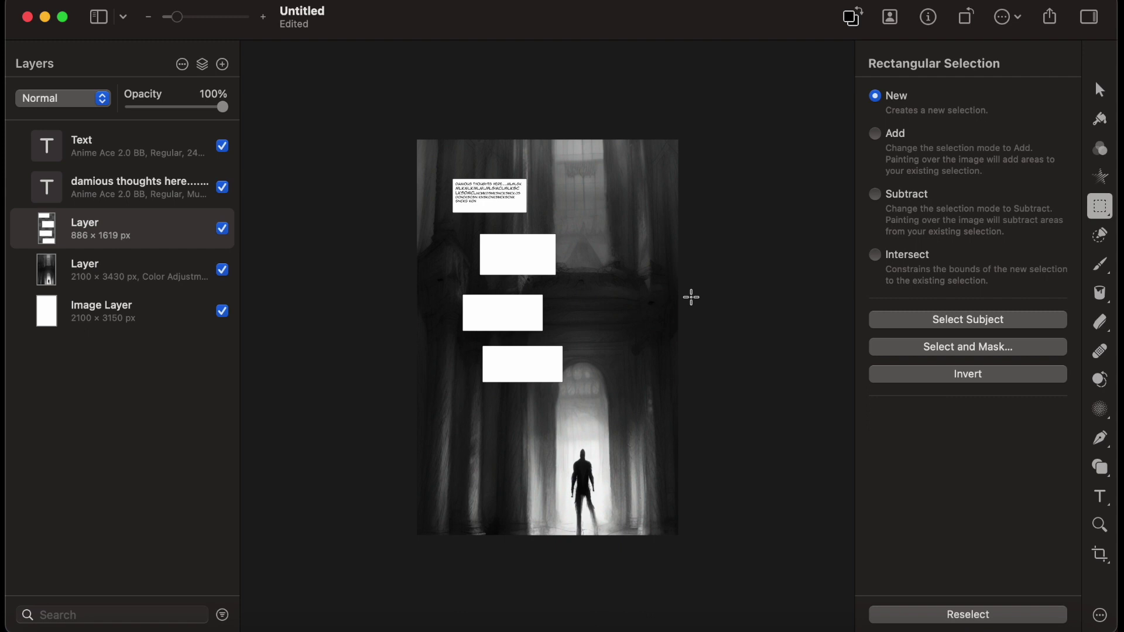
pyautogui.scroll(5, 690, 297)
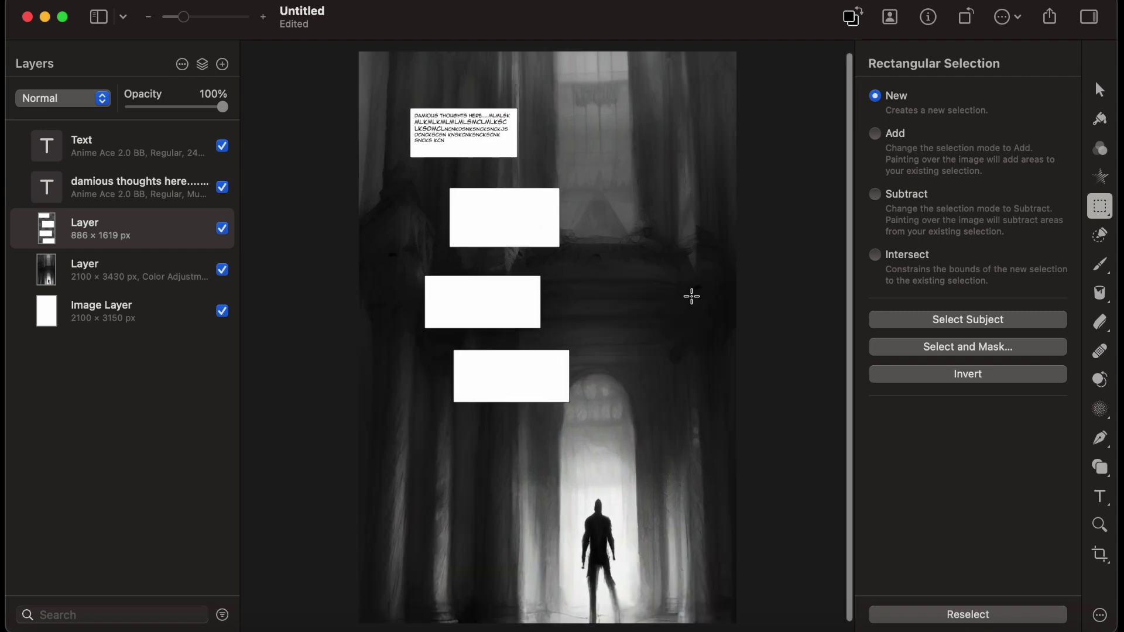
pyautogui.scroll(2, 519, 321)
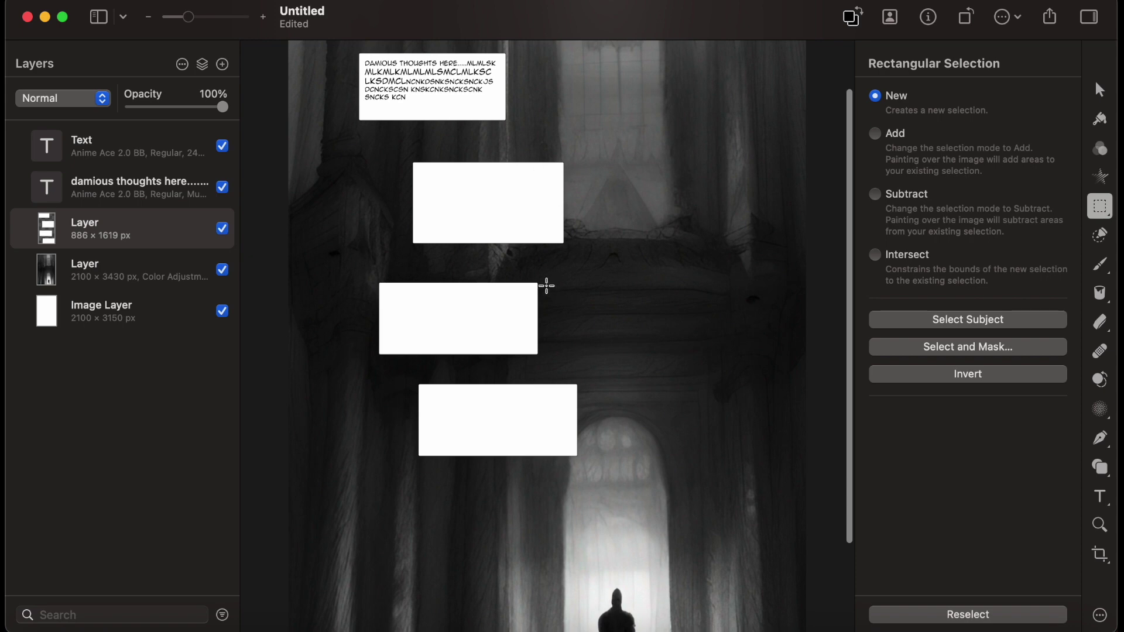
pyautogui.scroll(2, 539, 296)
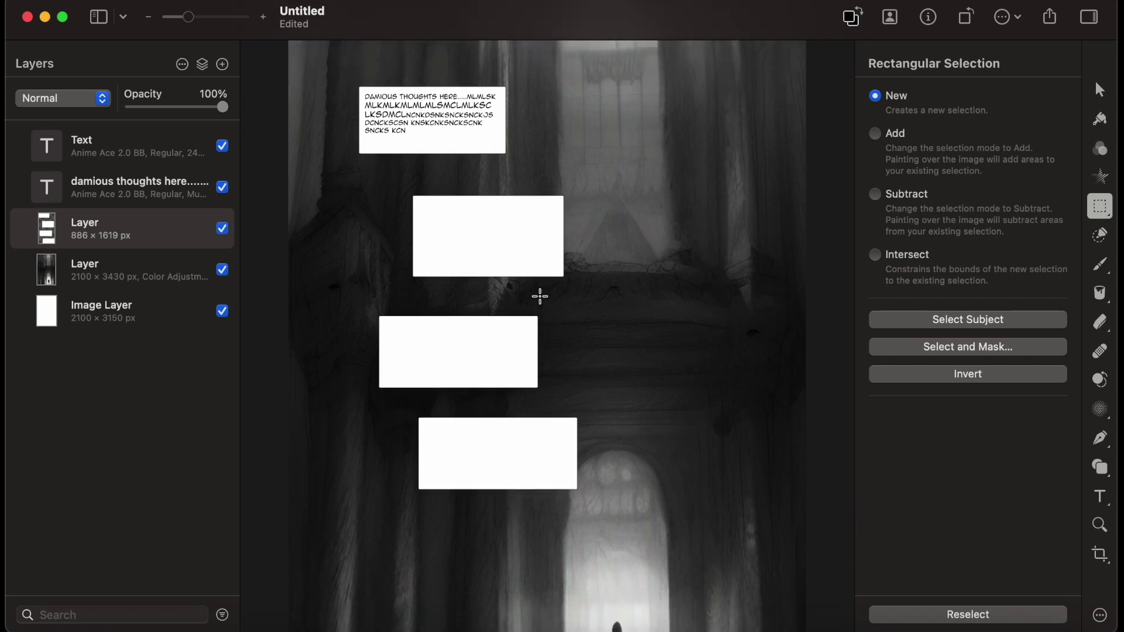
pyautogui.scroll(-3, 540, 296)
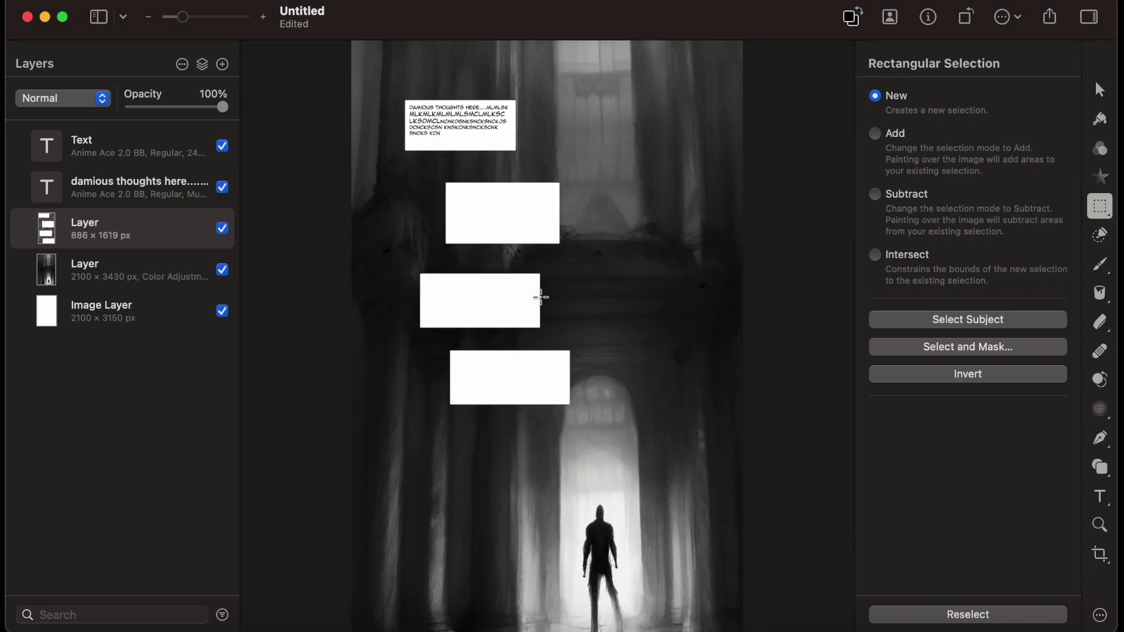
# Create a new blank document from the last used 7 × 10.5 in template
pyautogui.press('super+n')
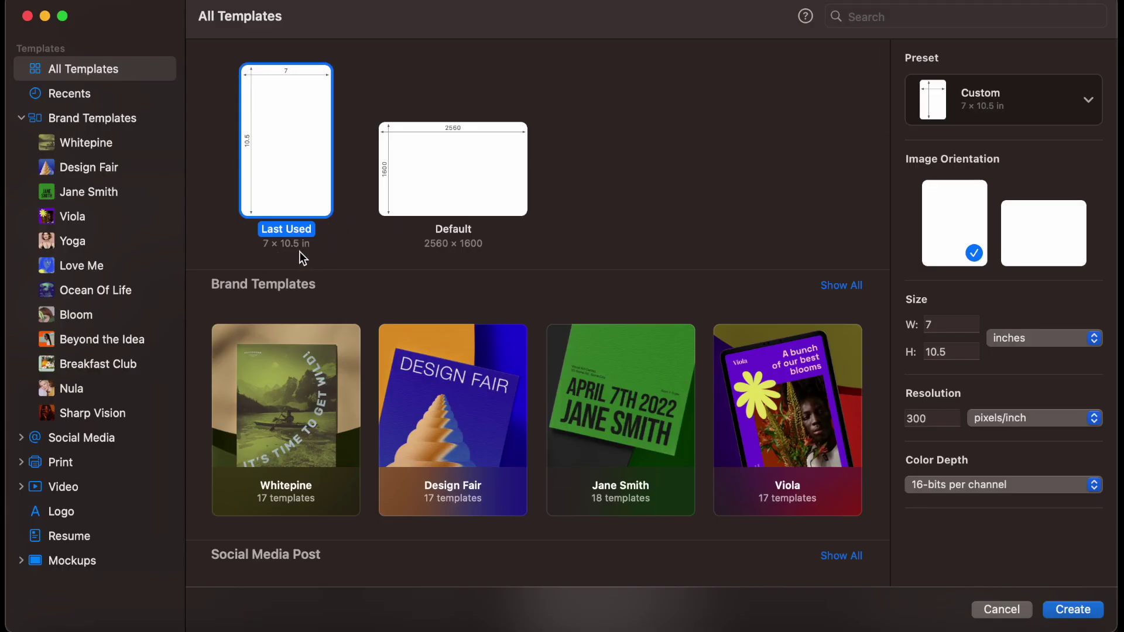
pyautogui.doubleClick(292, 174)
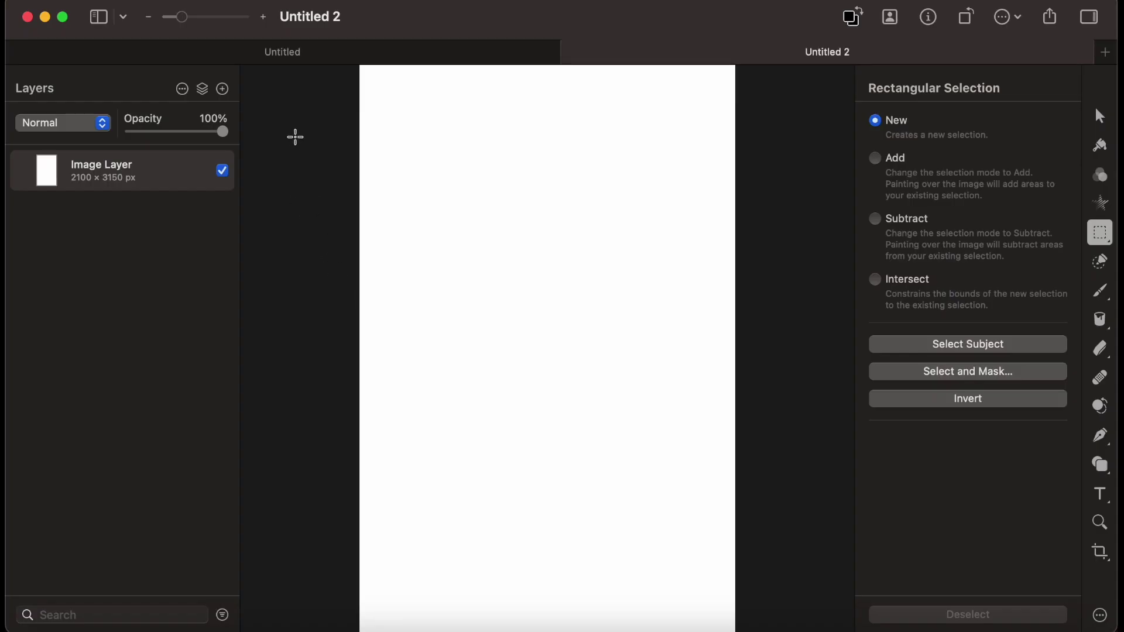
# Go back to the first comic page document and select its topmost, empty text layer
pyautogui.click(294, 47)
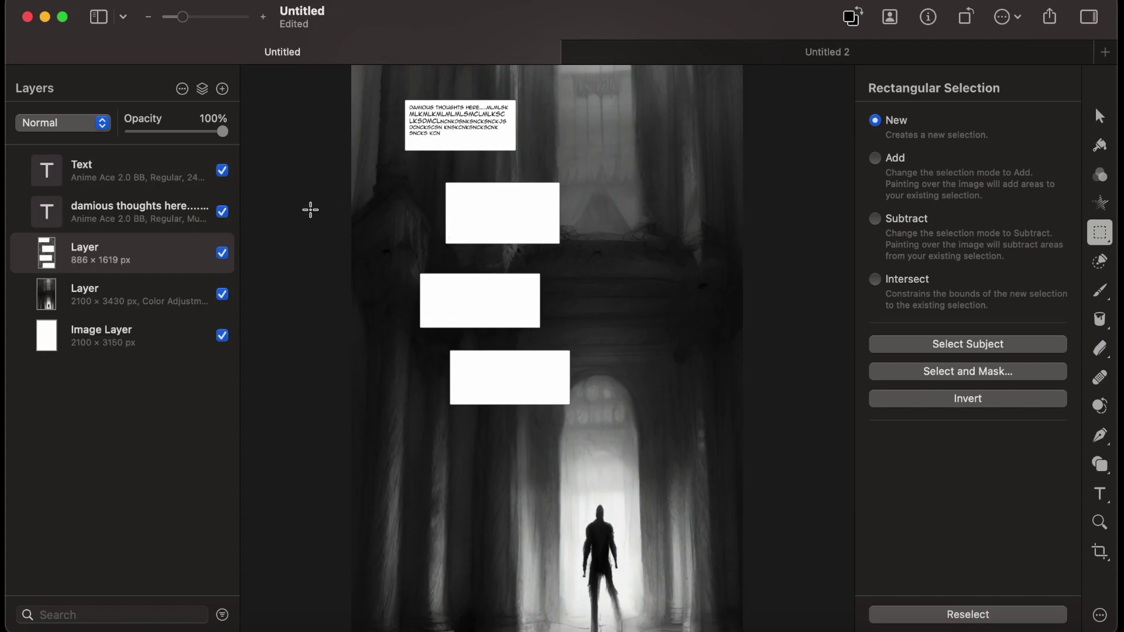
pyautogui.click(170, 163)
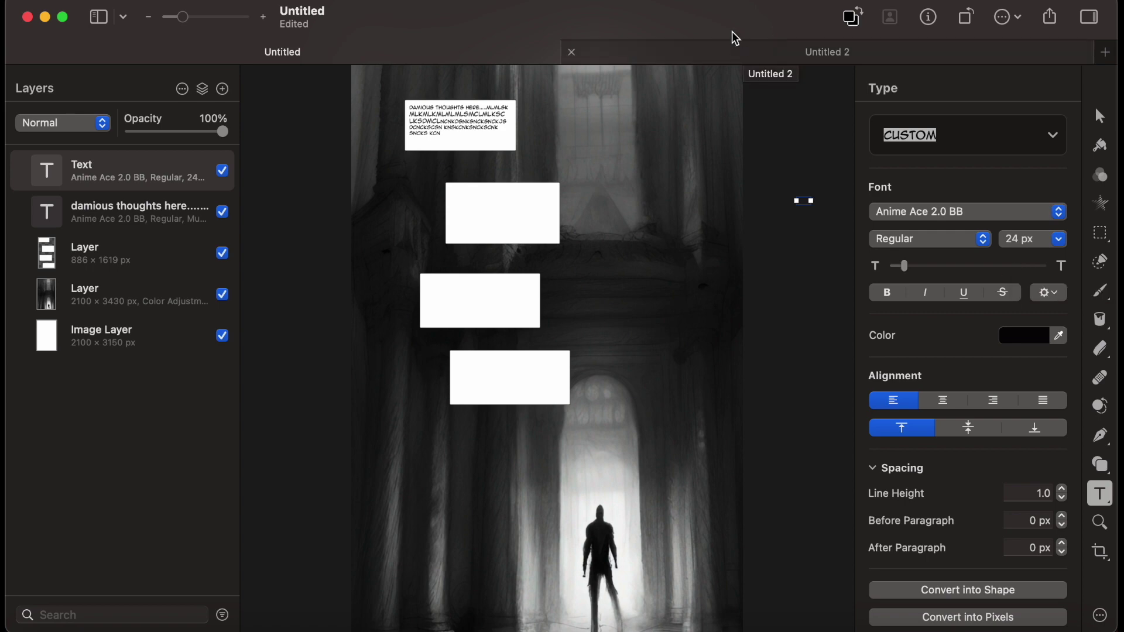
# Fill the entire blank page of the Untitled 2 document with black
pyautogui.click(624, 50)
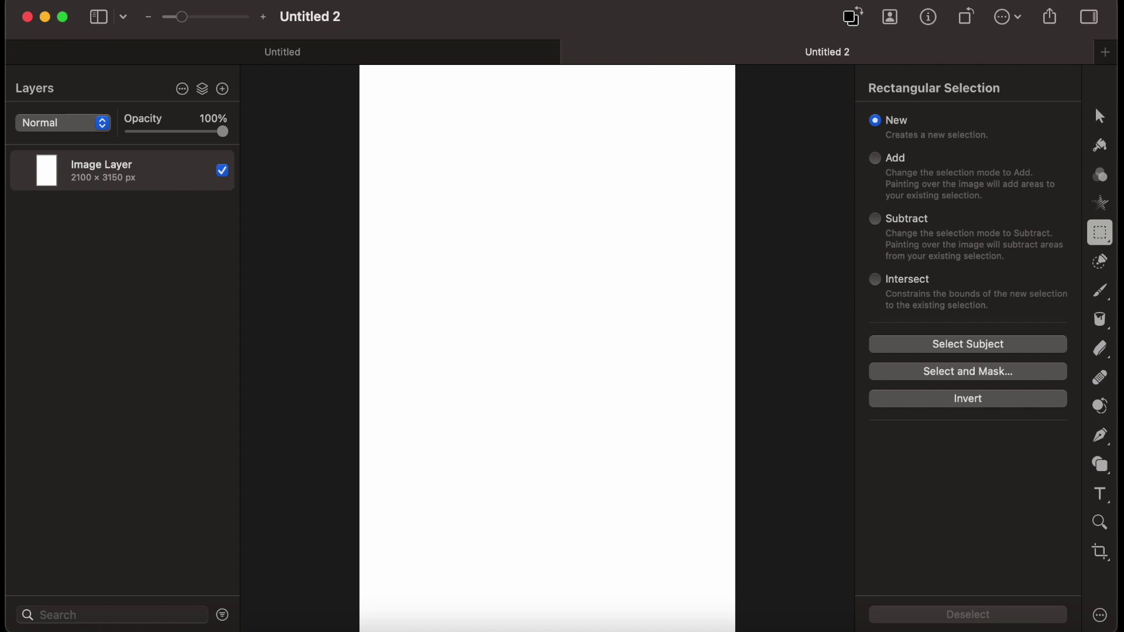
pyautogui.click(1103, 327)
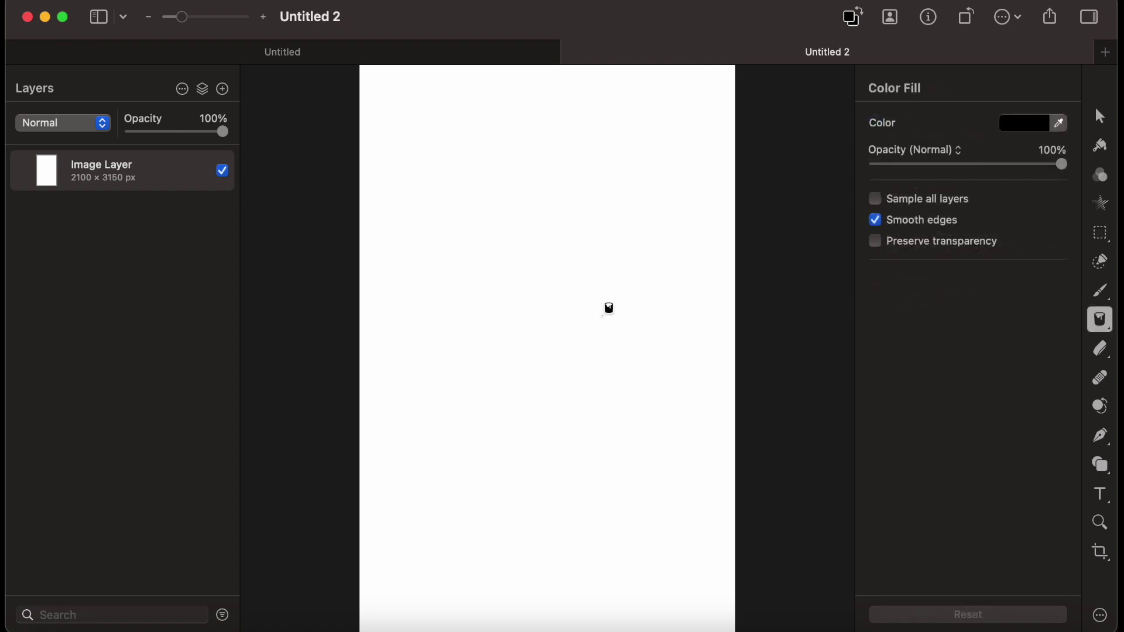
pyautogui.click(522, 212)
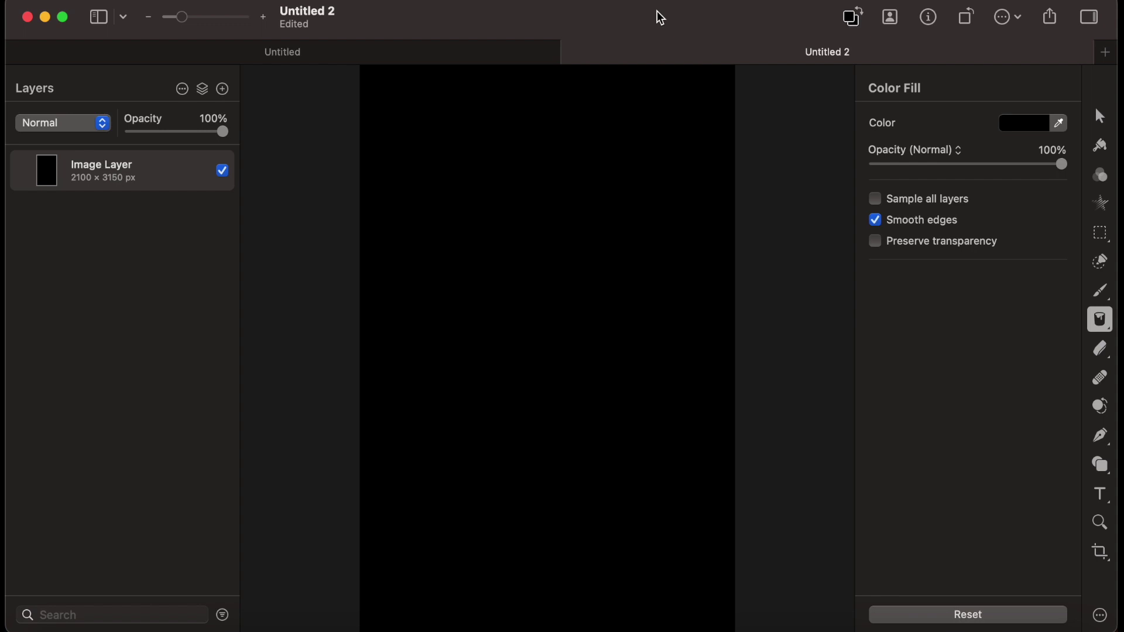
# Open the square black-and-white image of the robed man standing among stone columns from the Photos library
pyautogui.press('super+o')
pyautogui.scroll(-5, 283, 339)
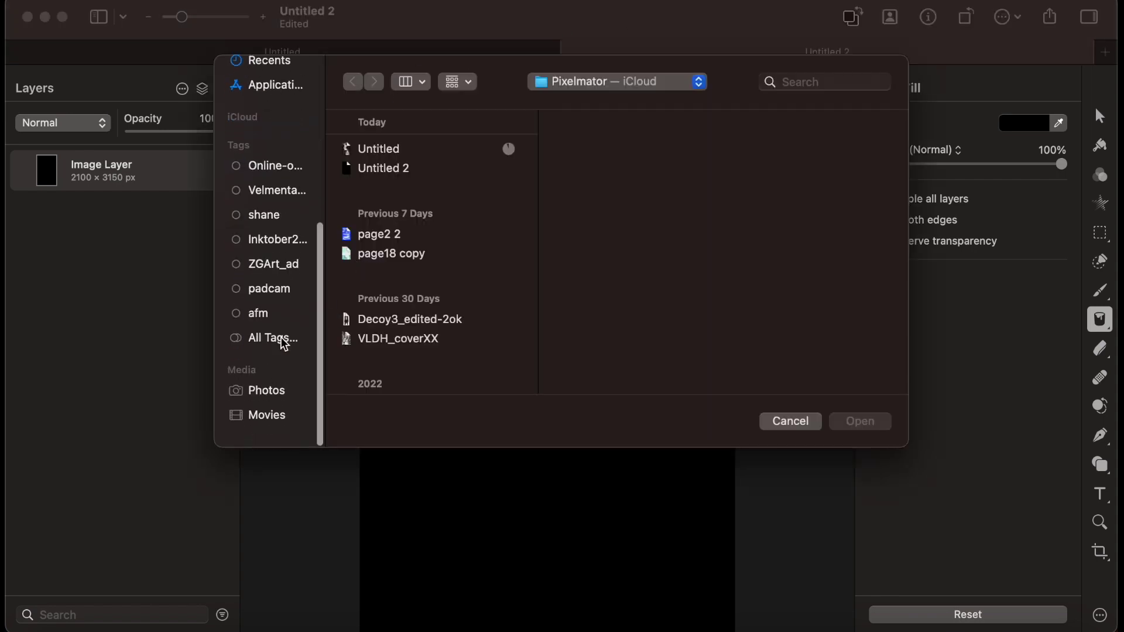
pyautogui.click(283, 403)
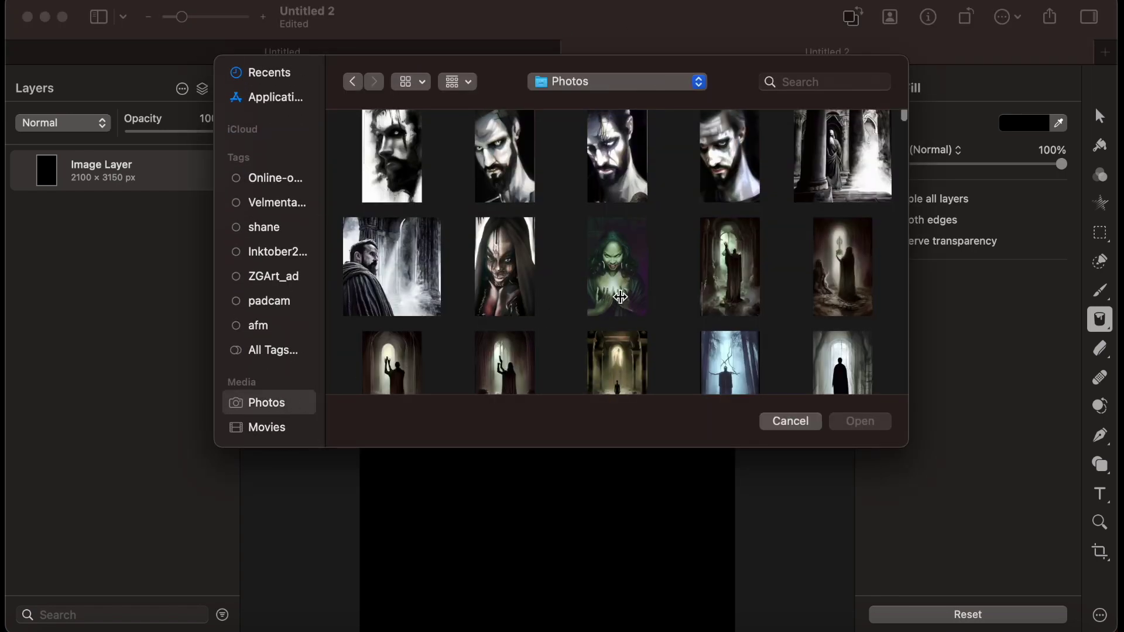
pyautogui.scroll(-2, 620, 296)
pyautogui.scroll(1, 621, 297)
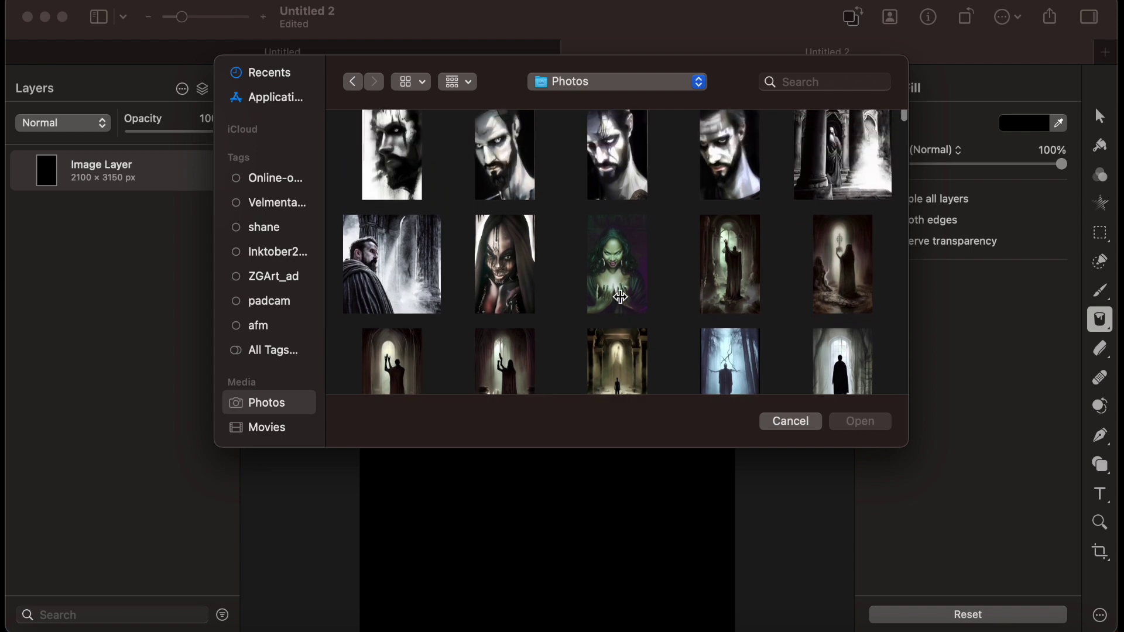
pyautogui.scroll(-1, 620, 296)
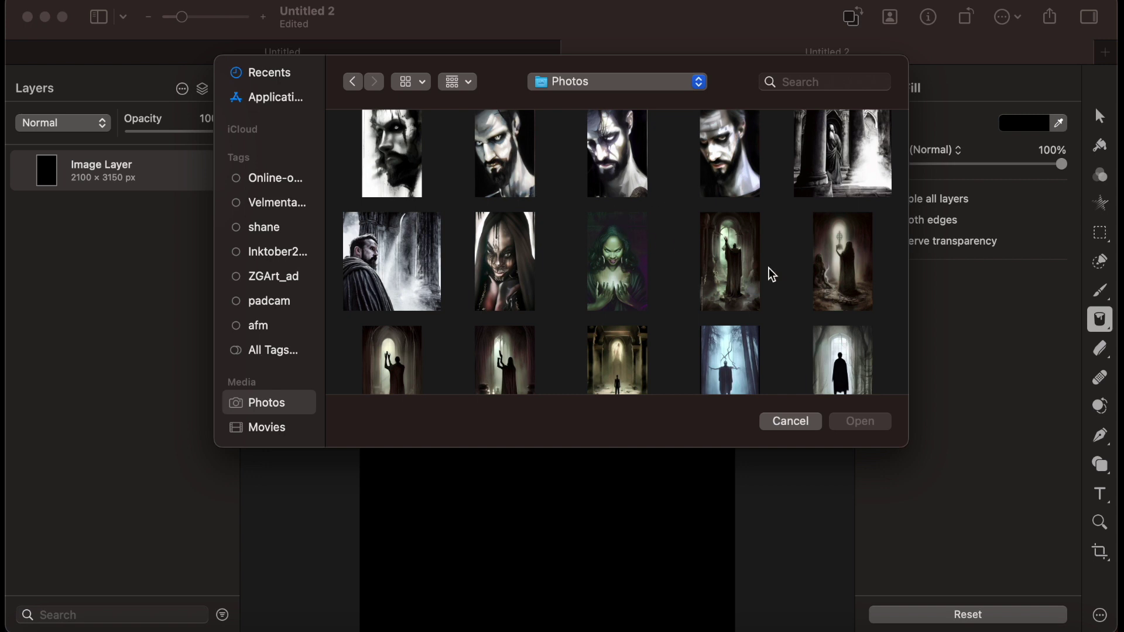
pyautogui.click(867, 168)
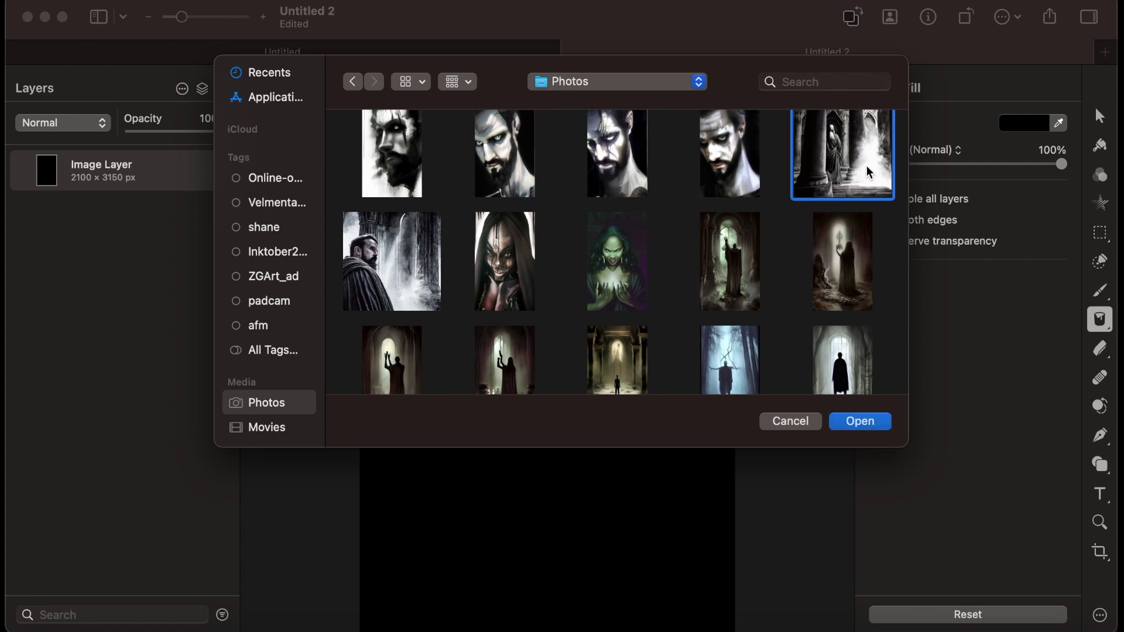
pyautogui.press('Return')
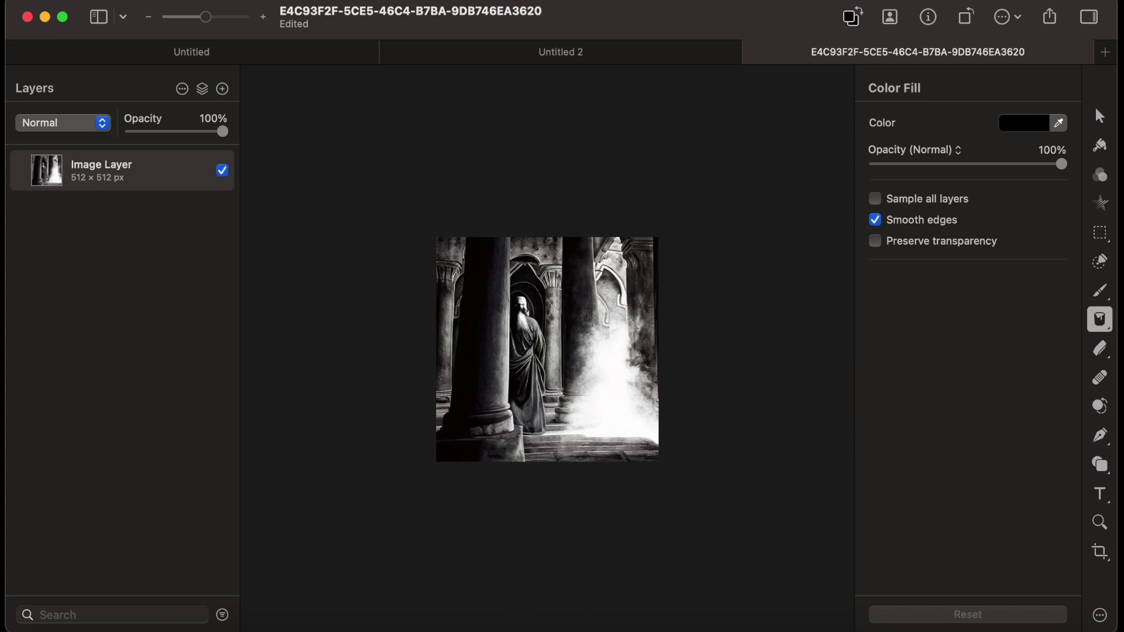
# Resize the robed man image to a width of 3 inches at a resolution of 300 pixels/inch
pyautogui.click(284, 1)
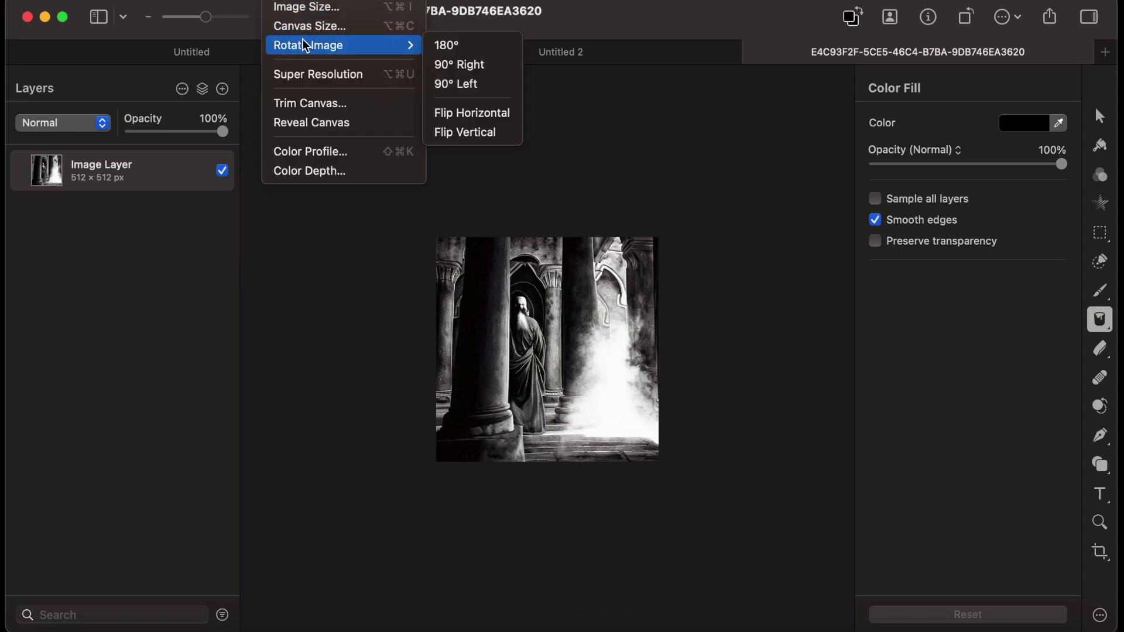
pyautogui.click(305, 9)
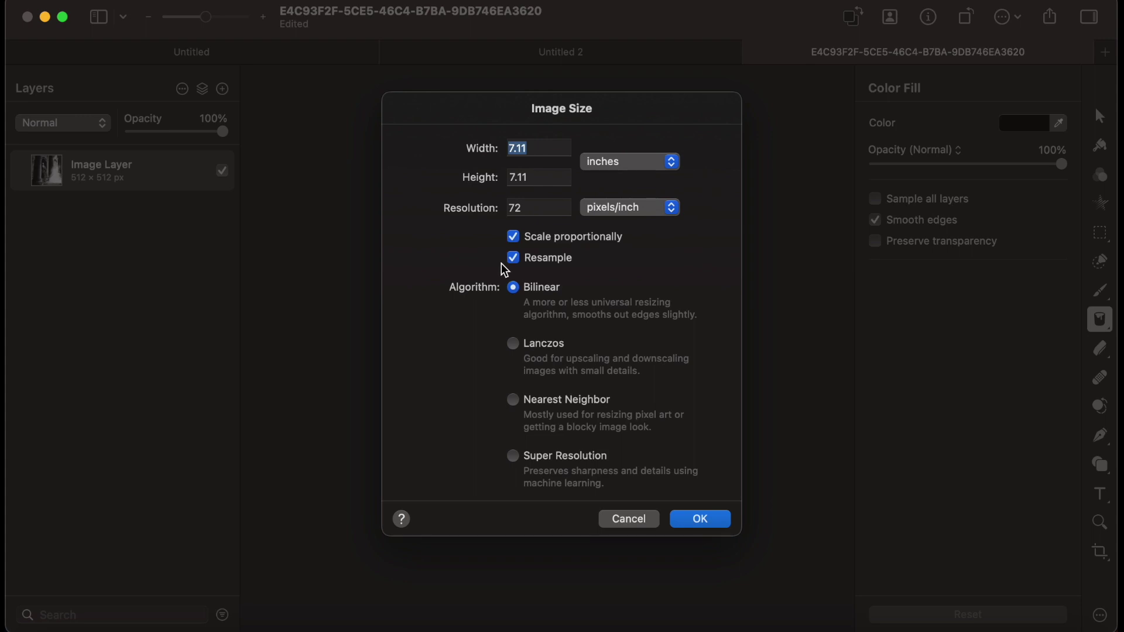
pyautogui.click(534, 209)
pyautogui.write('300')
pyautogui.doubleClick(534, 148)
pyautogui.write('3')
pyautogui.click(702, 524)
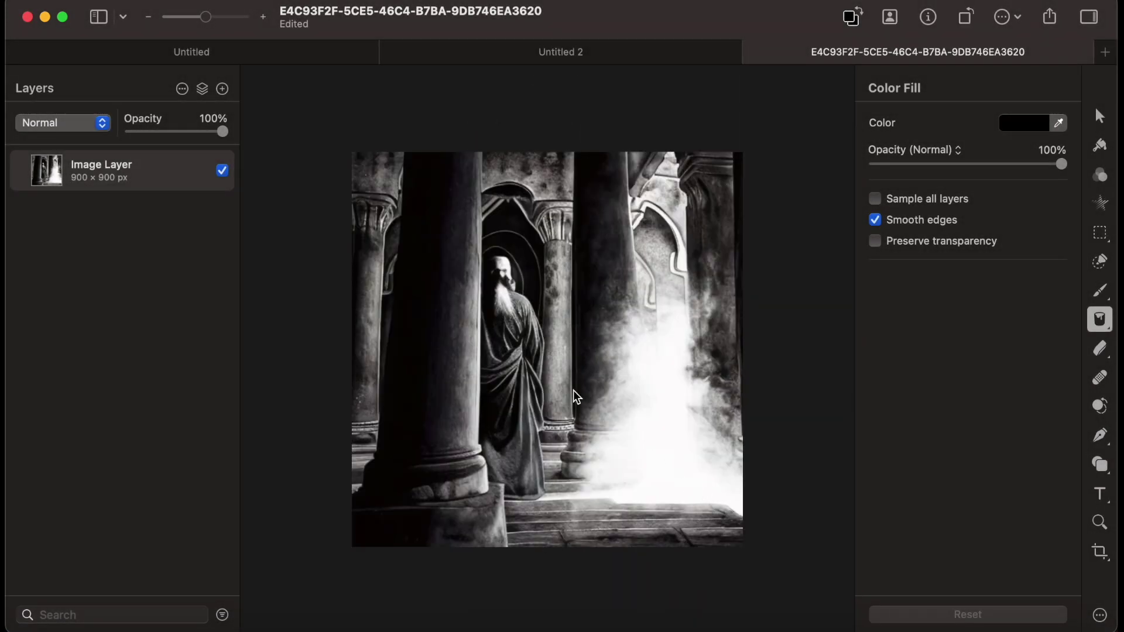
# Copy the entire robed man image and close its document
pyautogui.press('super+a')
pyautogui.press('super+c')
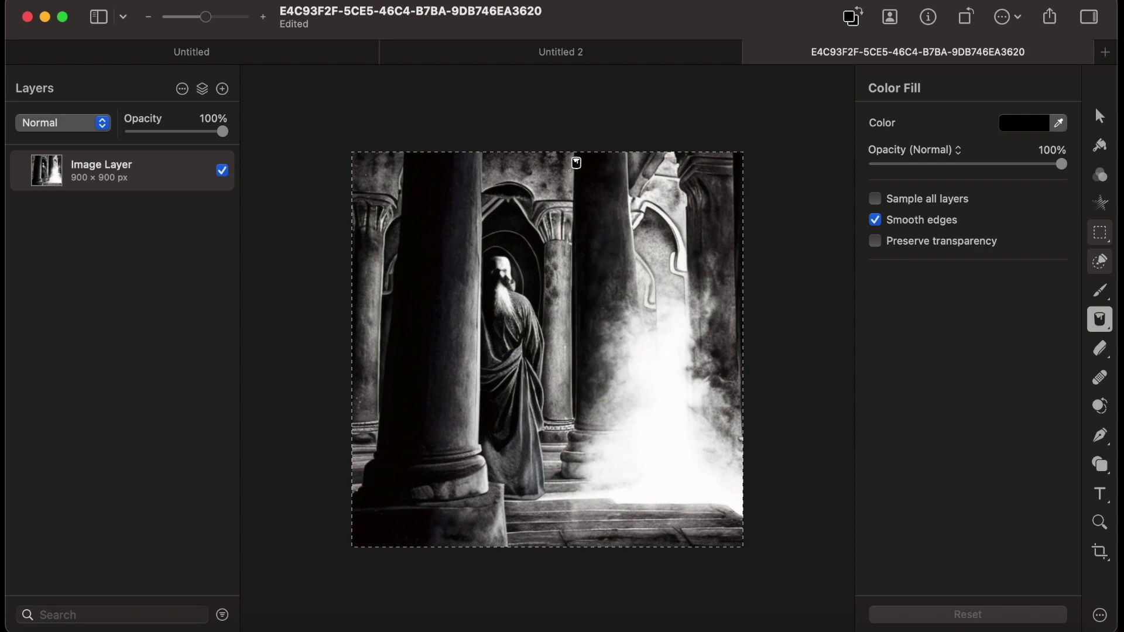
pyautogui.press('super+w')
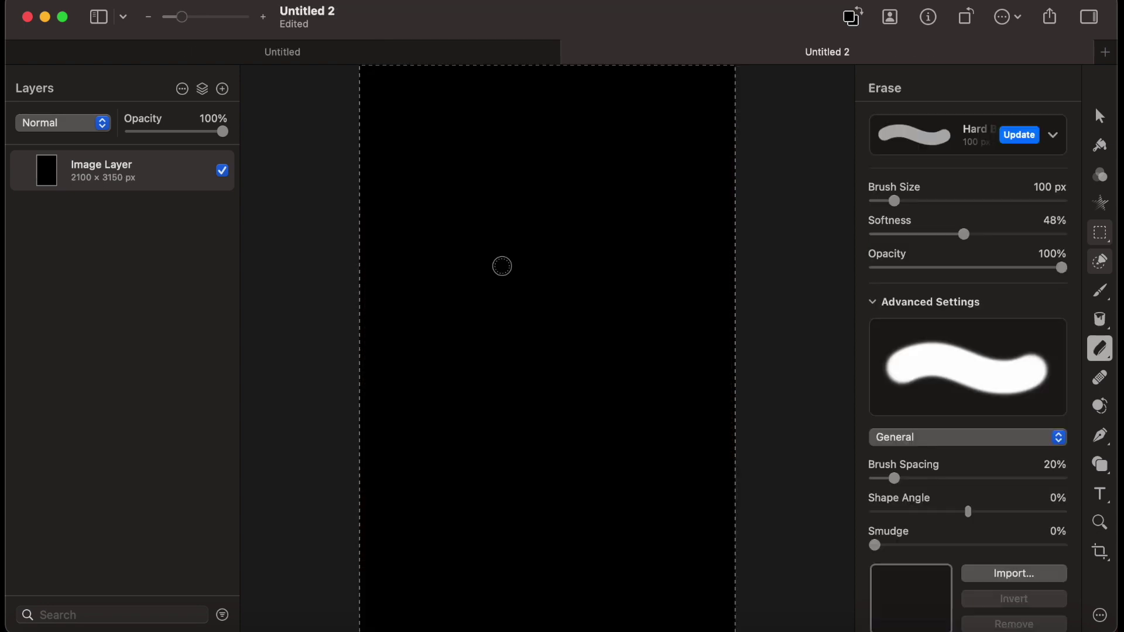
# Open six consecutive black-and-white images from the Photos library, from the hallway silhouette through the shirtless man
pyautogui.press('super+o')
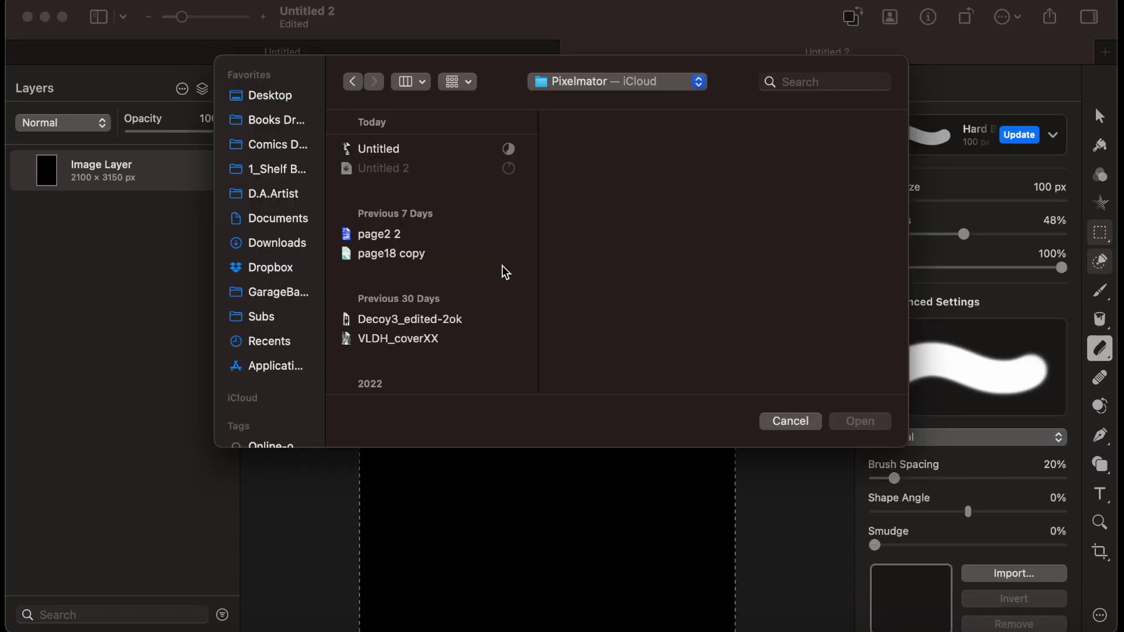
pyautogui.scroll(-5, 307, 321)
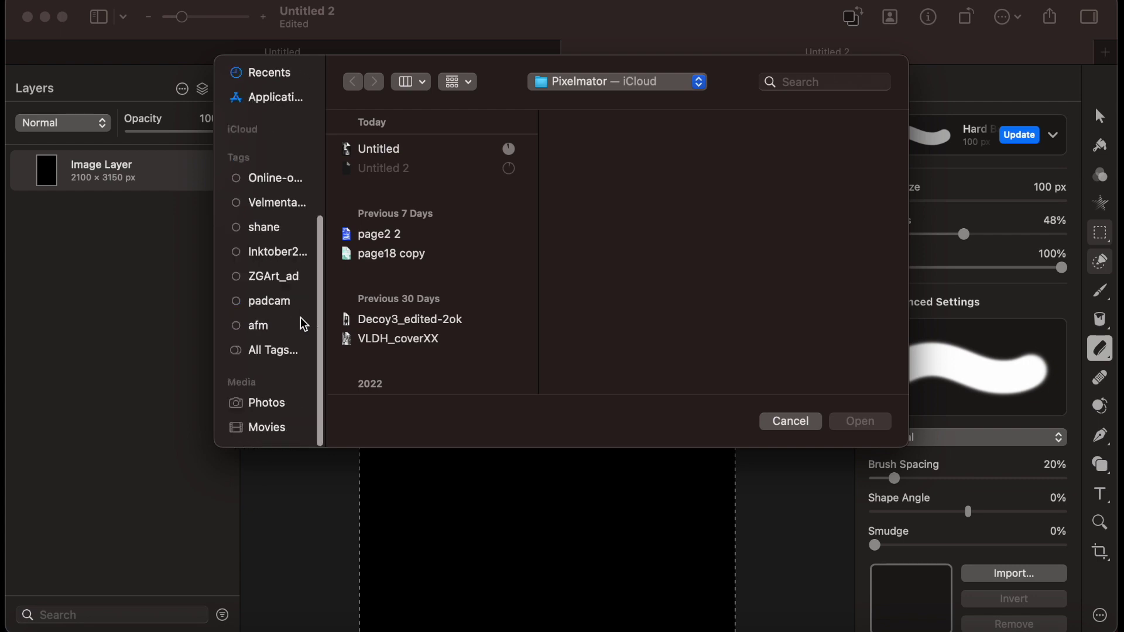
pyautogui.click(283, 409)
pyautogui.scroll(-5, 562, 293)
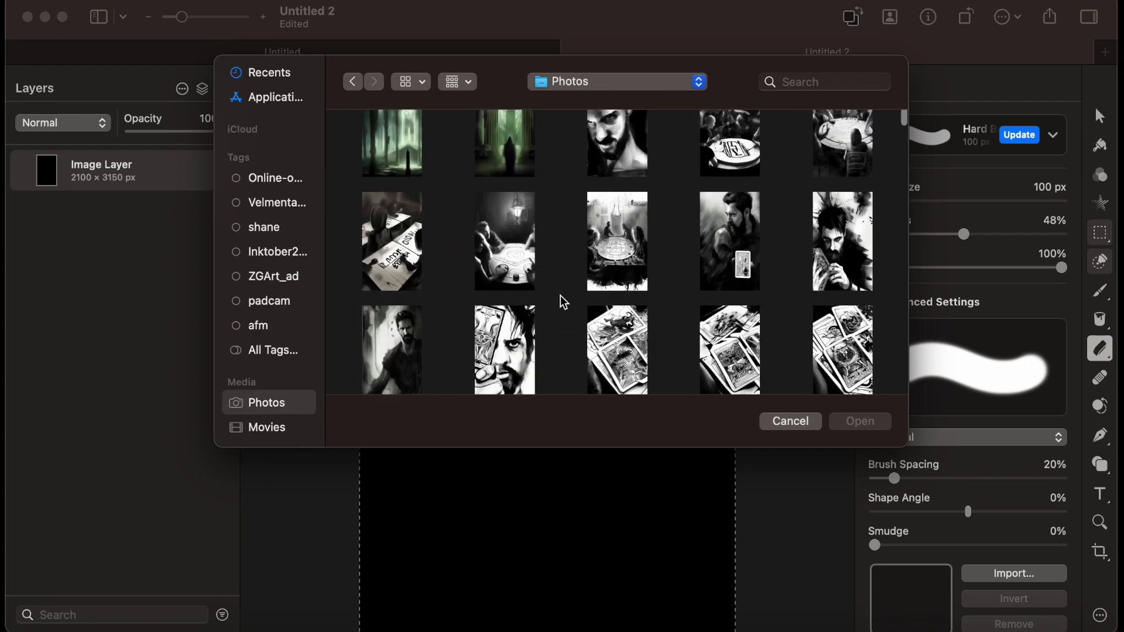
pyautogui.scroll(-10, 563, 302)
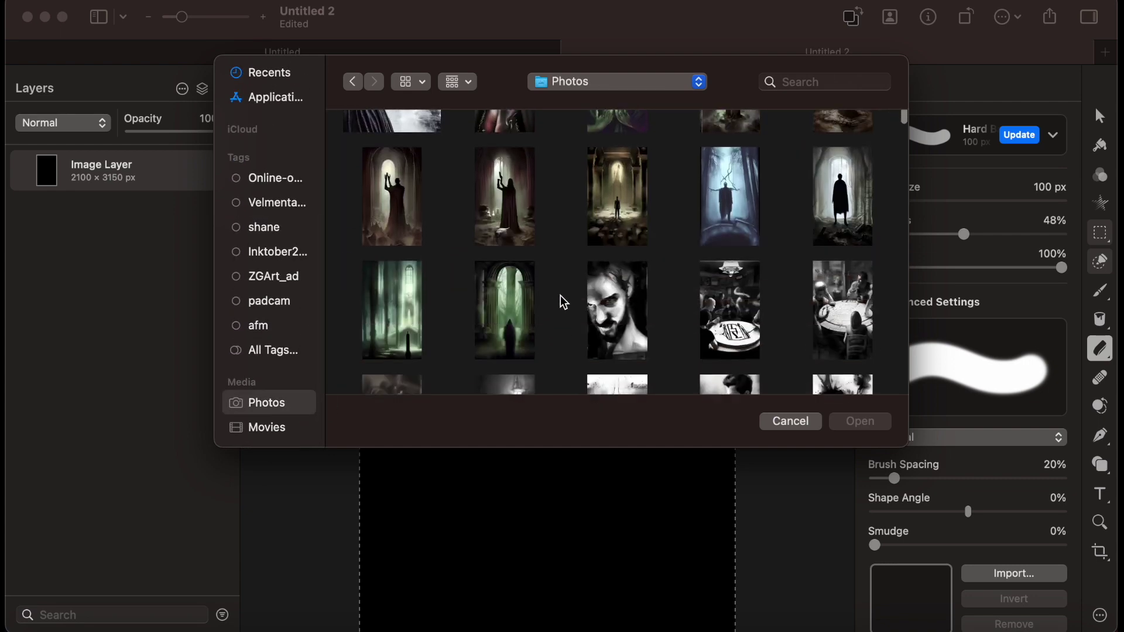
pyautogui.click(505, 287)
pyautogui.keyDown('super'); pyautogui.click(414, 277); pyautogui.keyUp('super')
pyautogui.keyDown('shift'); pyautogui.click(524, 170); pyautogui.keyUp('shift')
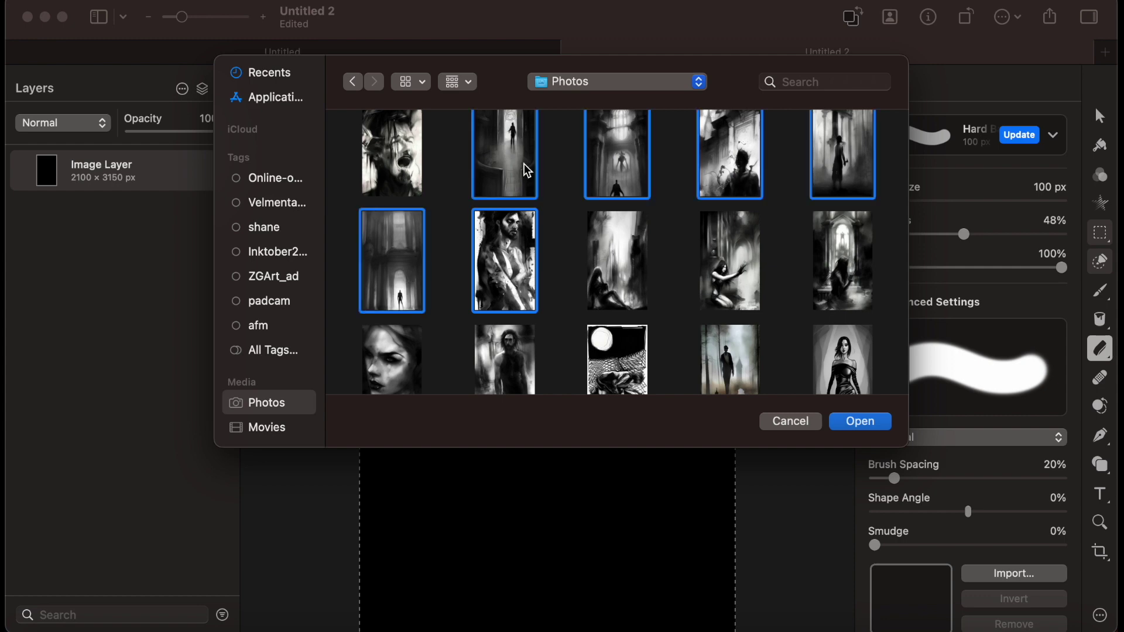
pyautogui.press('Escape')
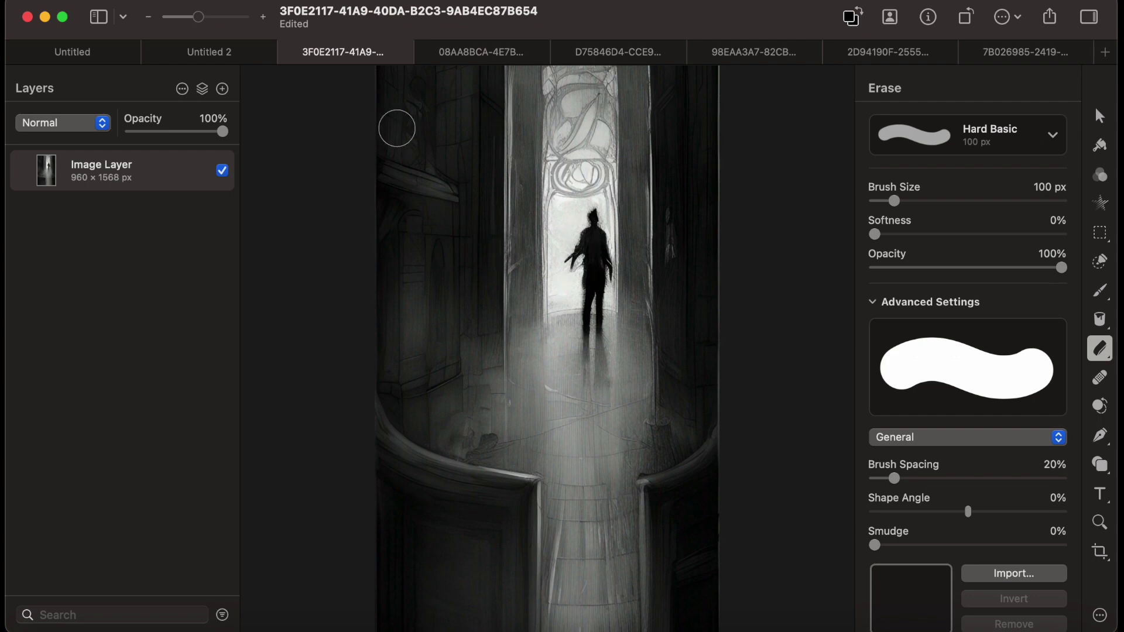
# In the 3F0E2117 hallway image, select a rectangle around the silhouetted figure in the bright doorway and copy it
pyautogui.click(108, 58)
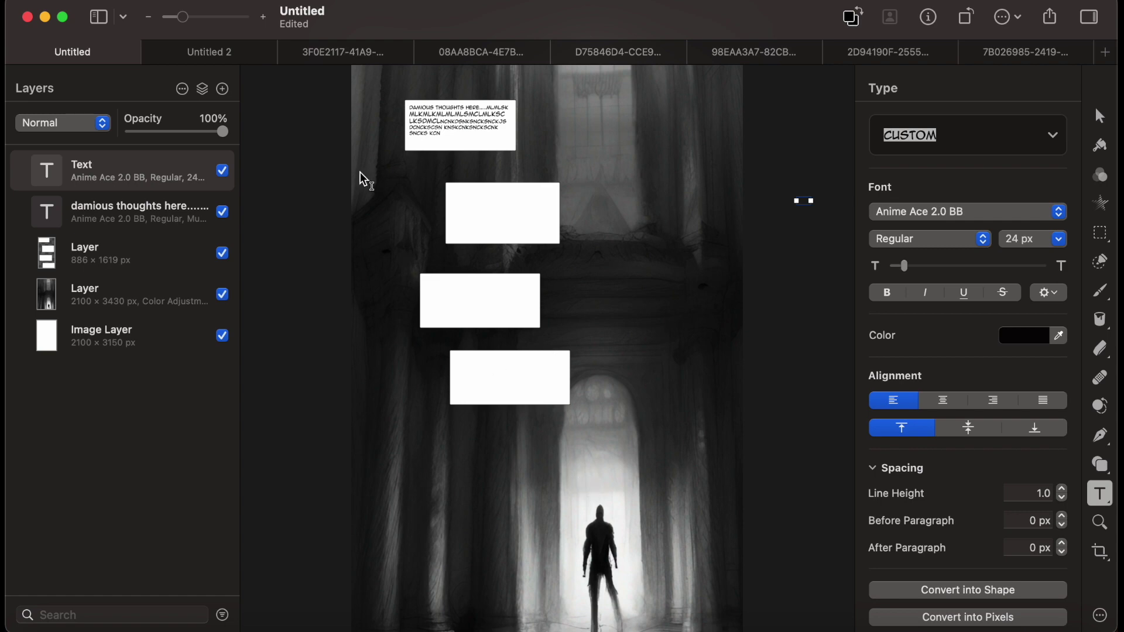
pyautogui.click(242, 59)
pyautogui.click(323, 57)
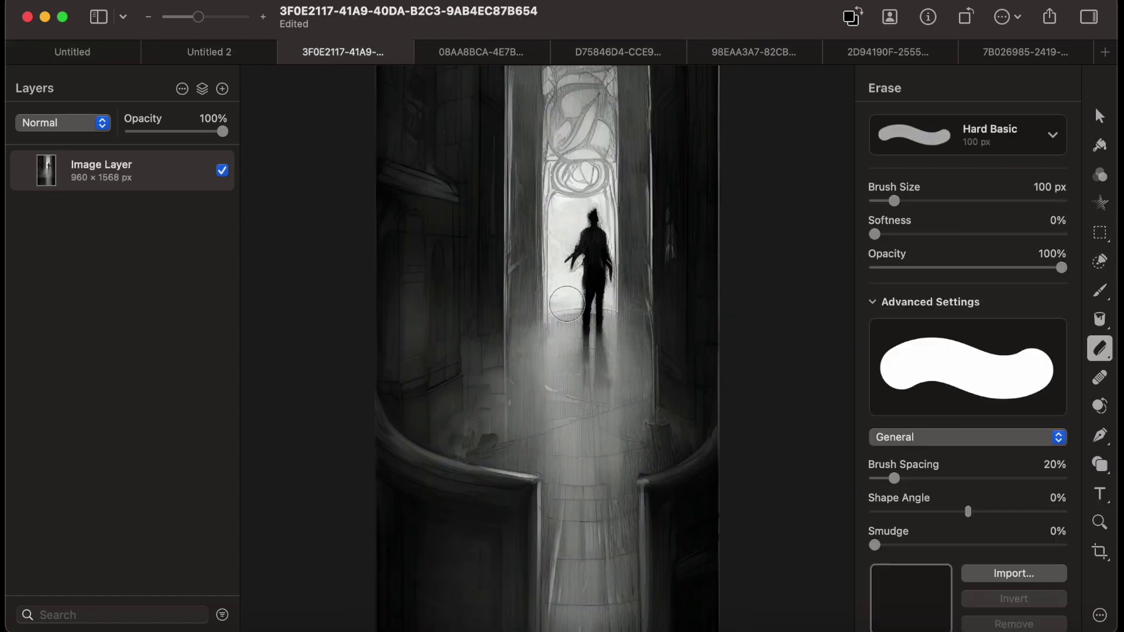
pyautogui.press('m')
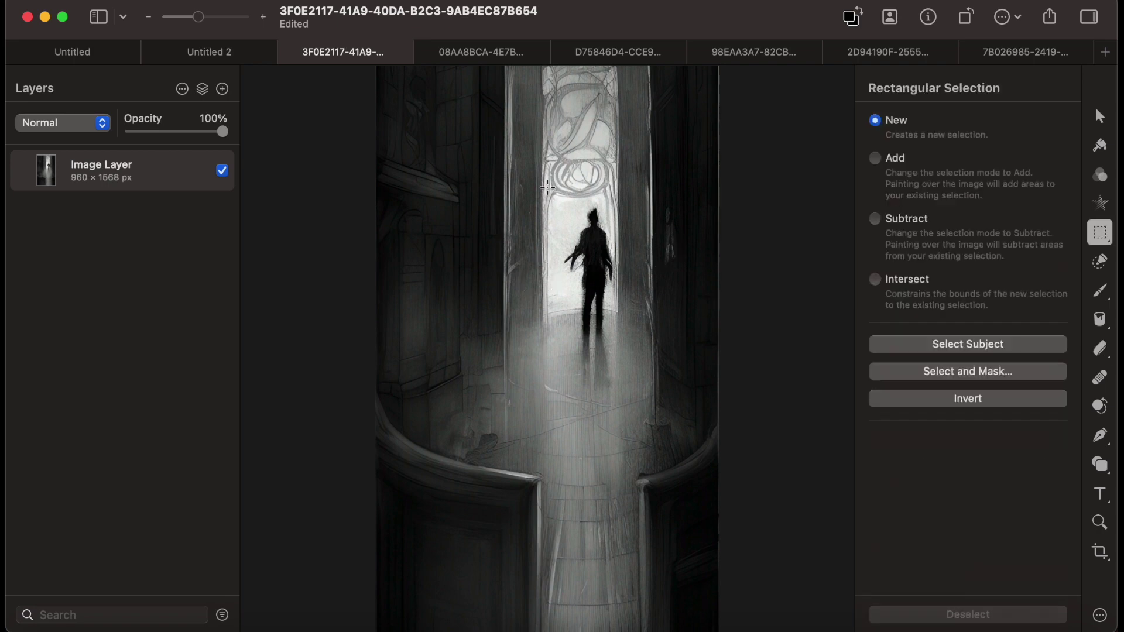
pyautogui.moveTo(547, 189)
pyautogui.mouseDown()
pyautogui.moveTo(591, 214)
pyautogui.moveTo(643, 350)
pyautogui.mouseUp()
pyautogui.press('super+c')
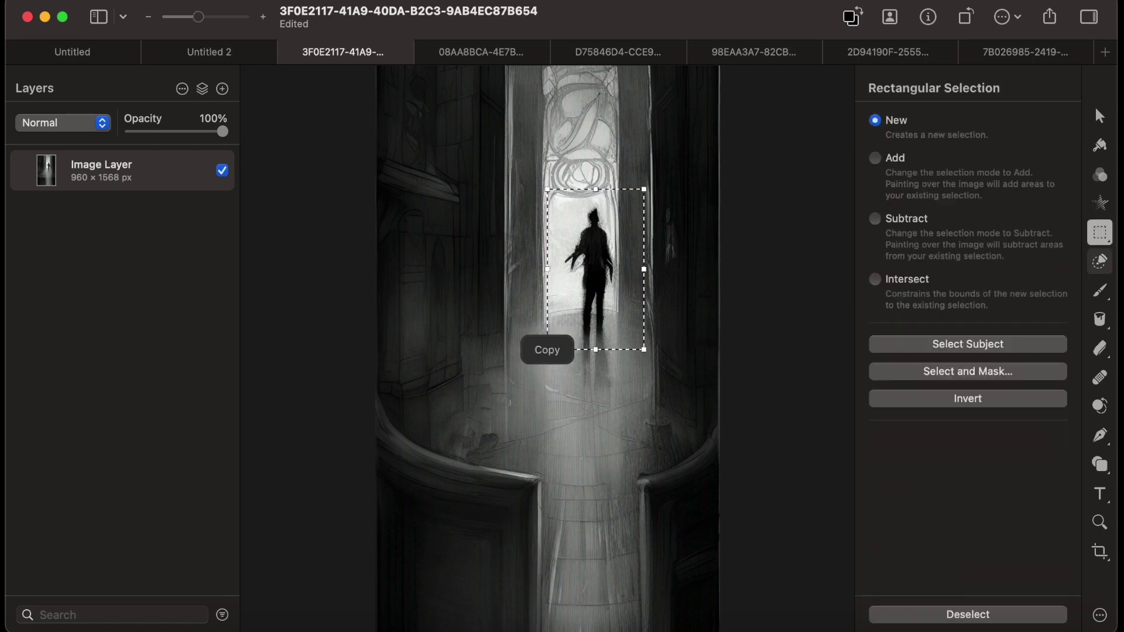
# Paste the copied silhouette figure onto the black page of the Untitled 2 document
pyautogui.click(89, 51)
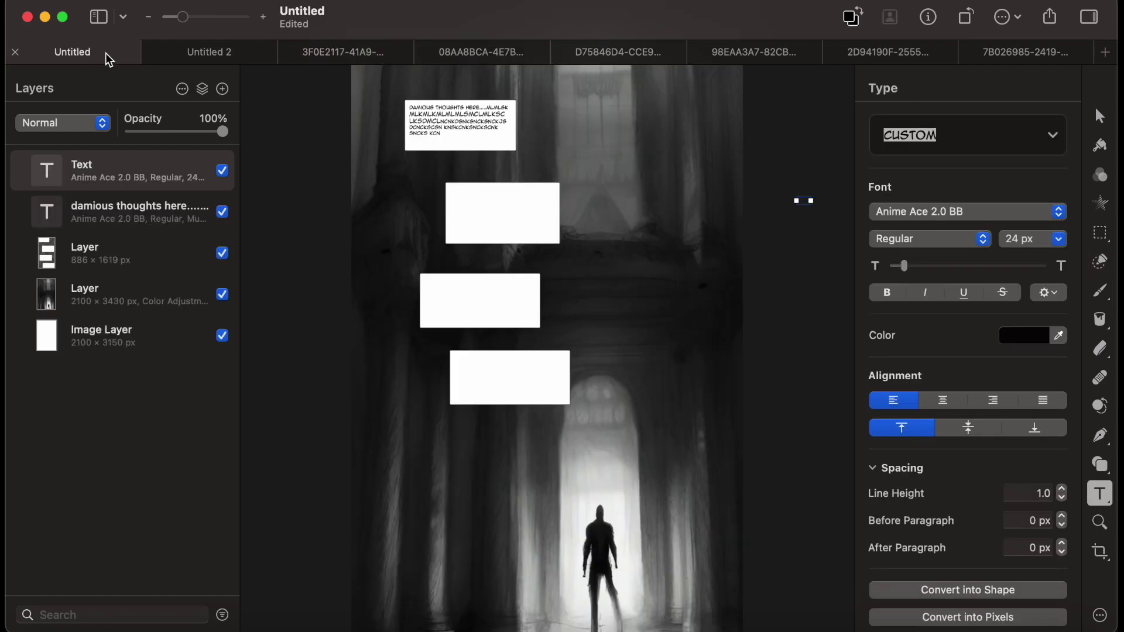
pyautogui.click(234, 61)
pyautogui.press('super+v')
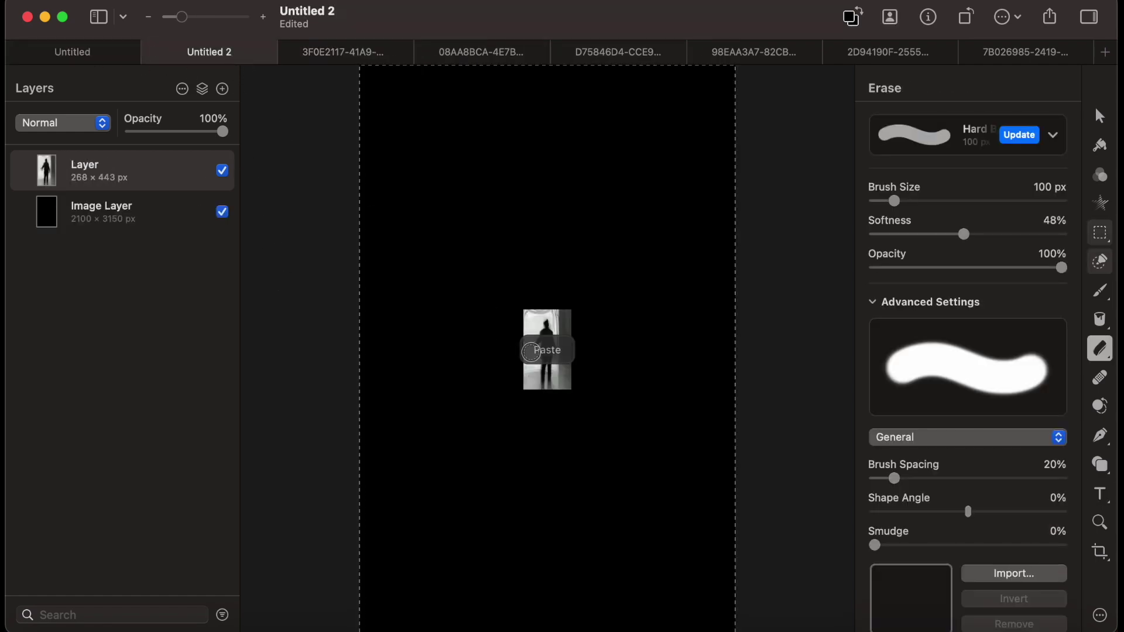
# Move the pasted figure to about X 191 px, Y 160 px near the page's upper-left corner, and enlarge it proportionally to about 783 × 1295 px
pyautogui.press('v')
pyautogui.moveTo(551, 357); pyautogui.dragTo(501, 261)
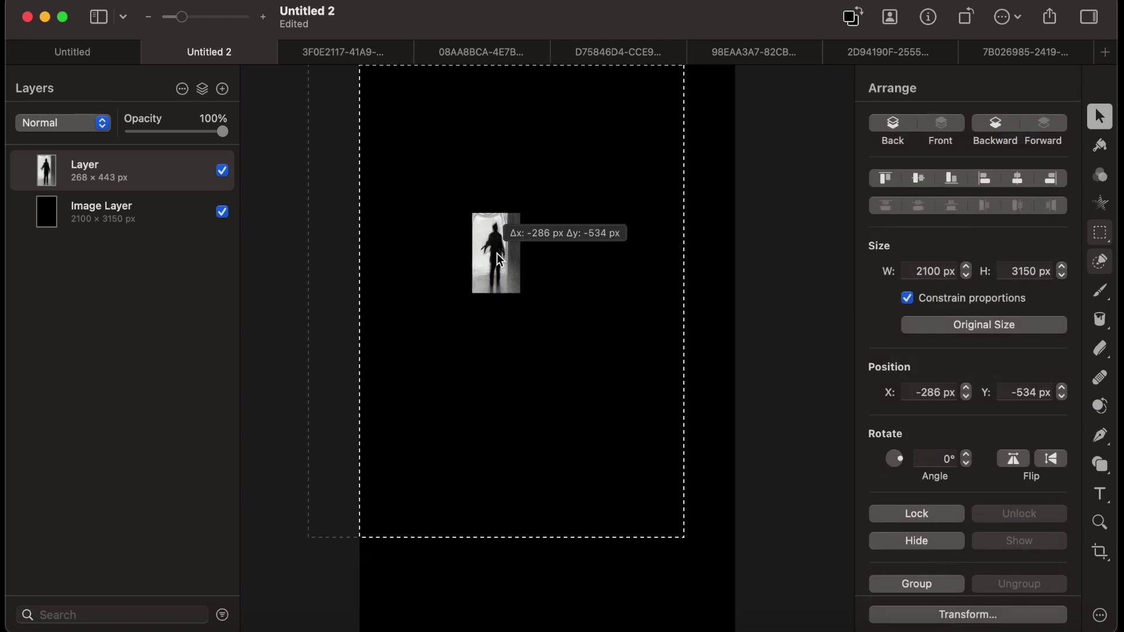
pyautogui.press('m')
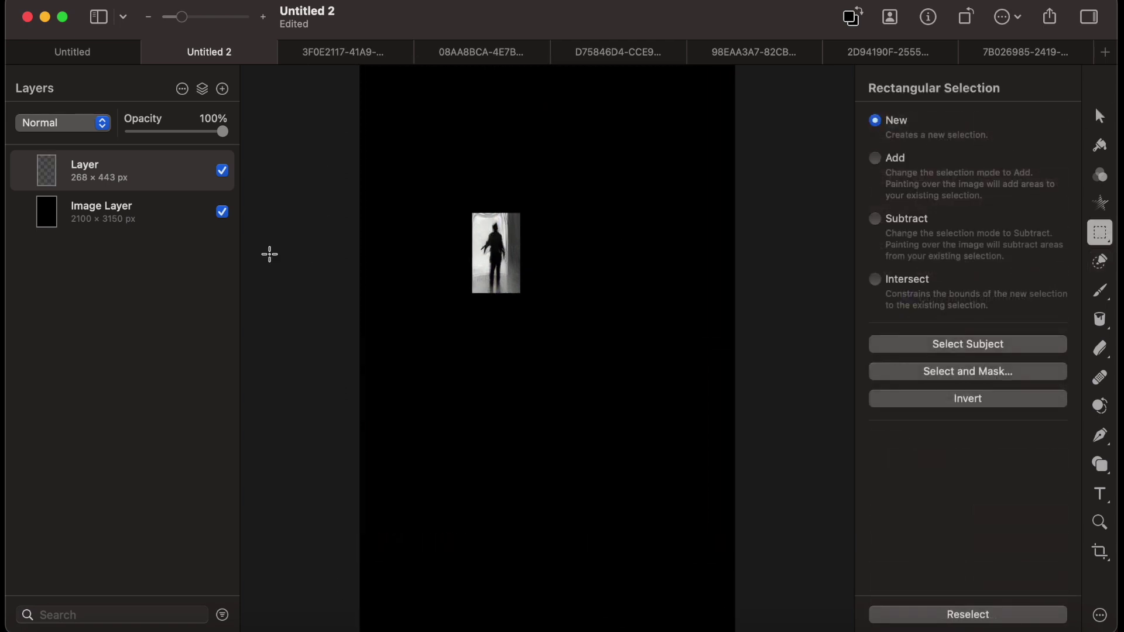
pyautogui.moveTo(459, 183); pyautogui.dragTo(423, 125)
pyautogui.press('super+z')
pyautogui.press('v')
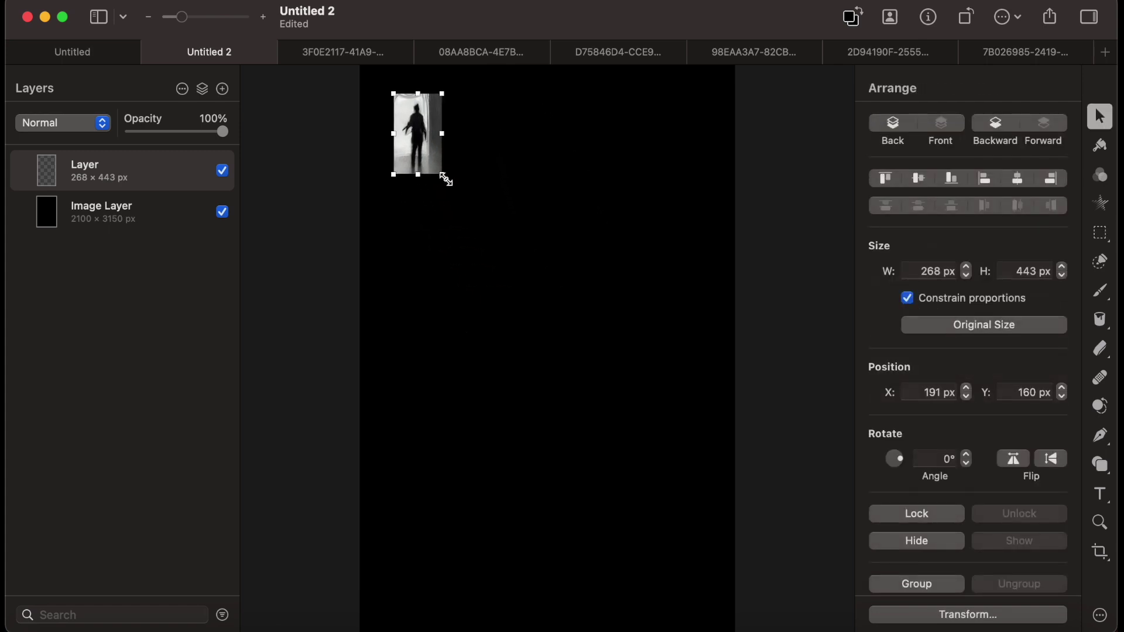
pyautogui.moveTo(447, 180); pyautogui.dragTo(534, 274)
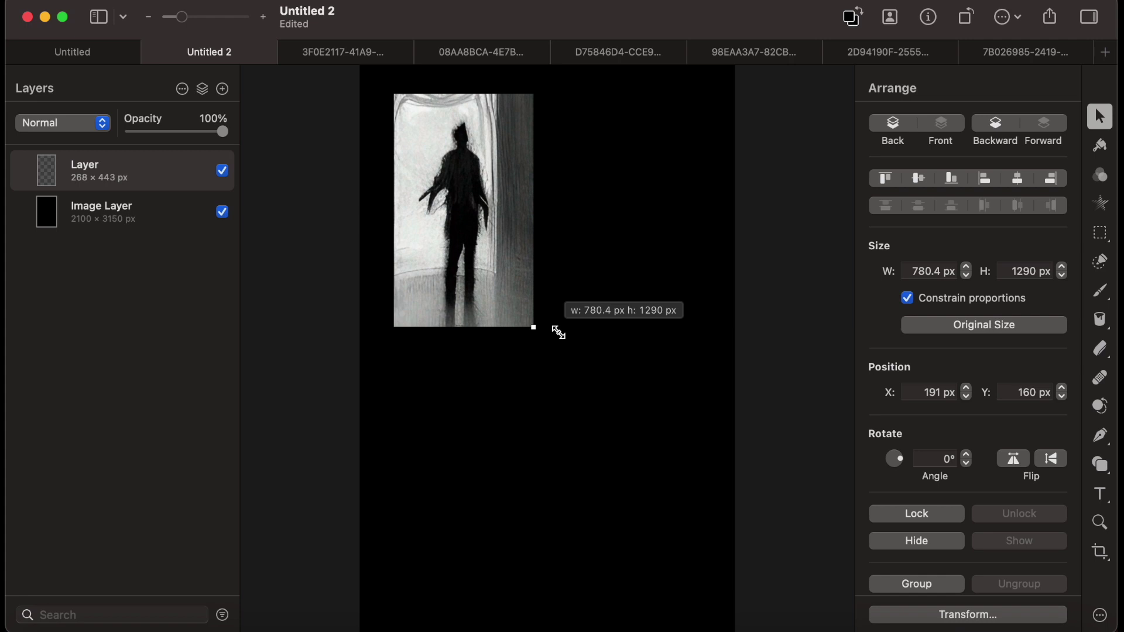
pyautogui.moveTo(559, 333); pyautogui.dragTo(553, 331)
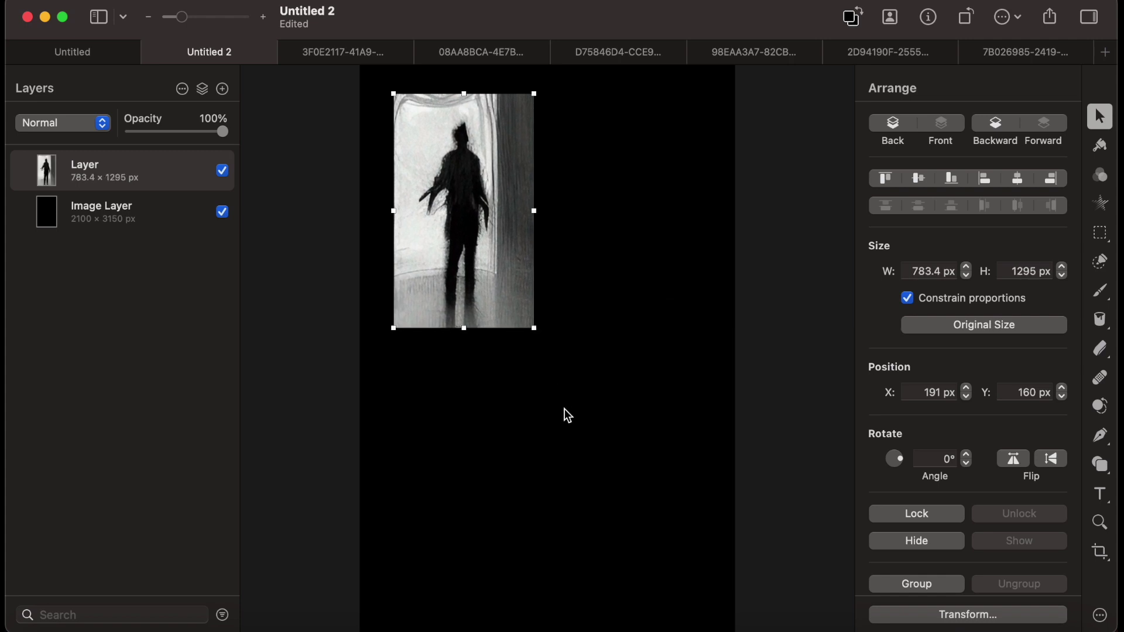
pyautogui.press('super+a')
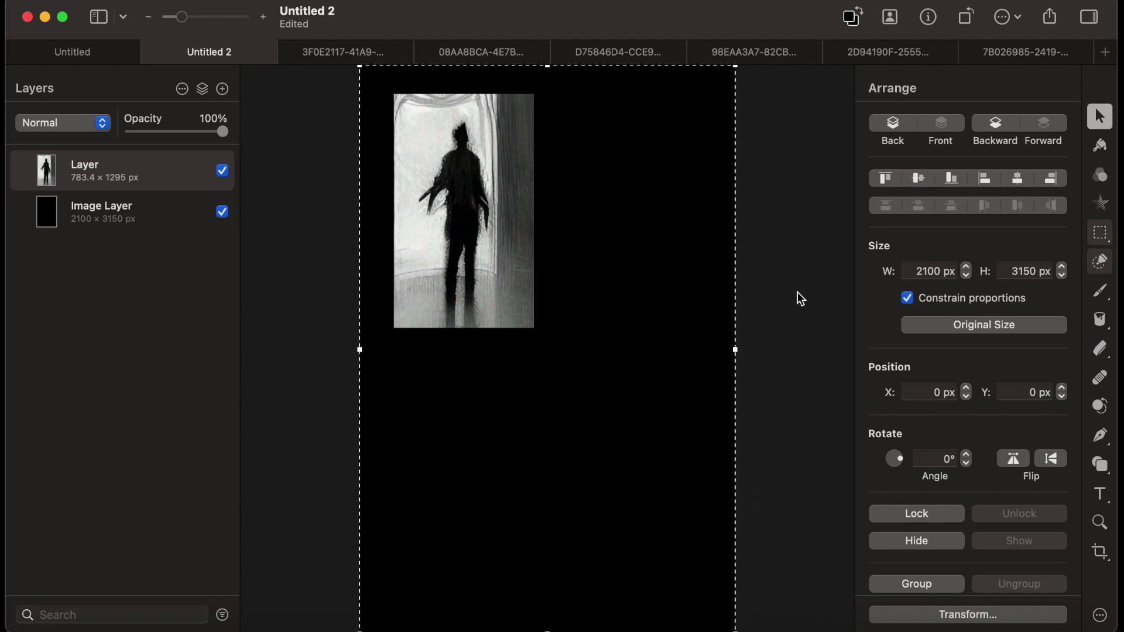
pyautogui.press('super+a')
pyautogui.press('m')
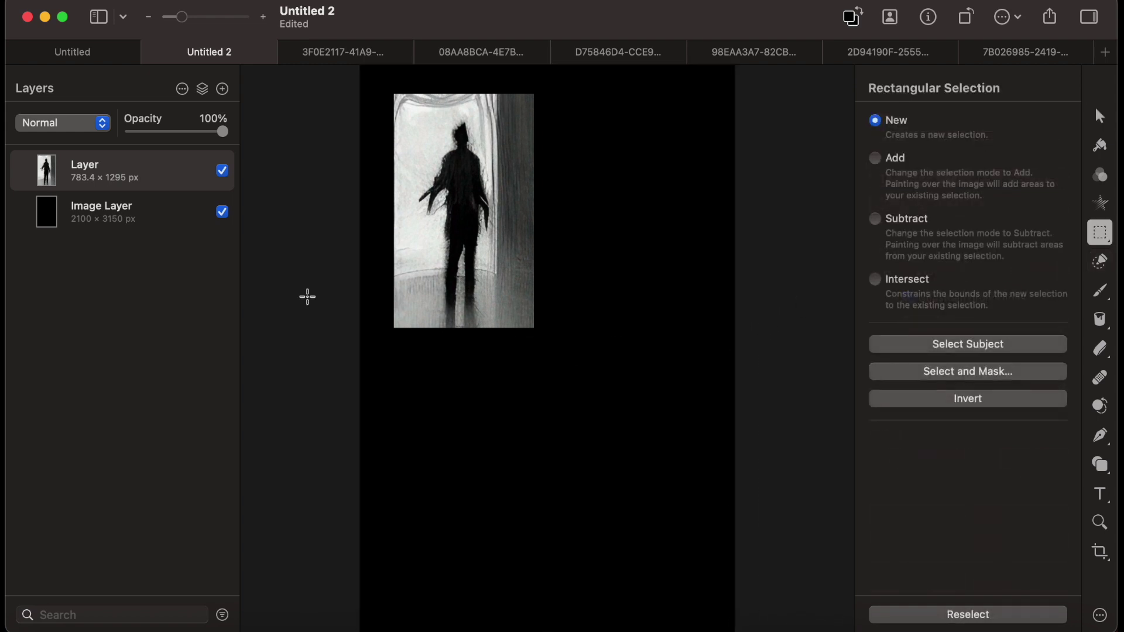
# Open the black-and-white image of the dark, long-haired standing man from the Photos library
pyautogui.press('super+o')
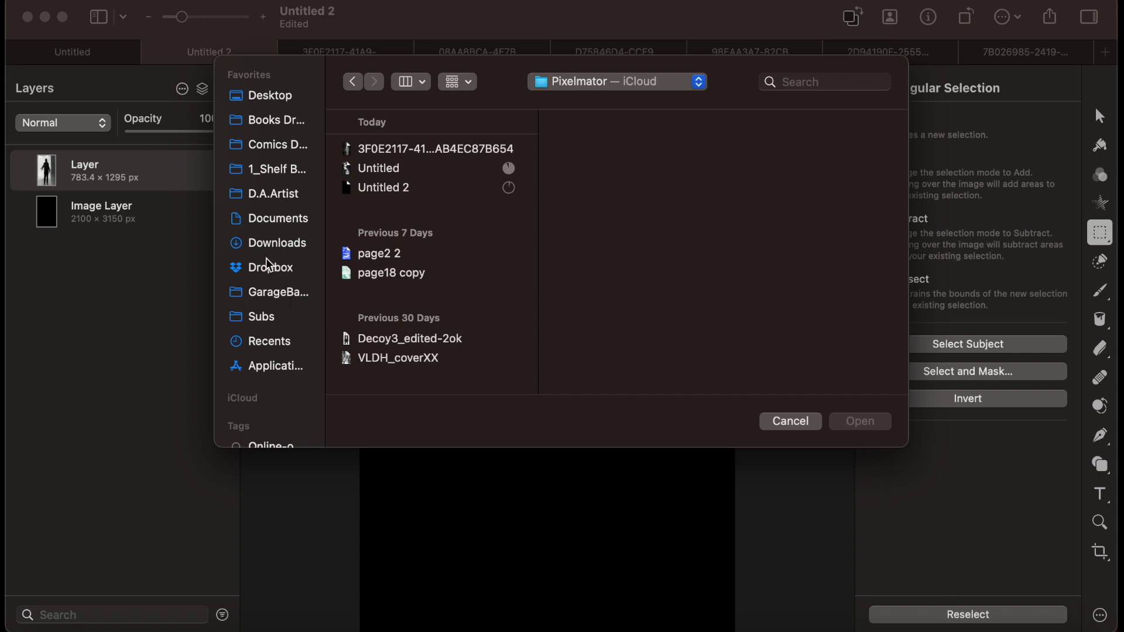
pyautogui.scroll(-5, 278, 276)
pyautogui.click(285, 401)
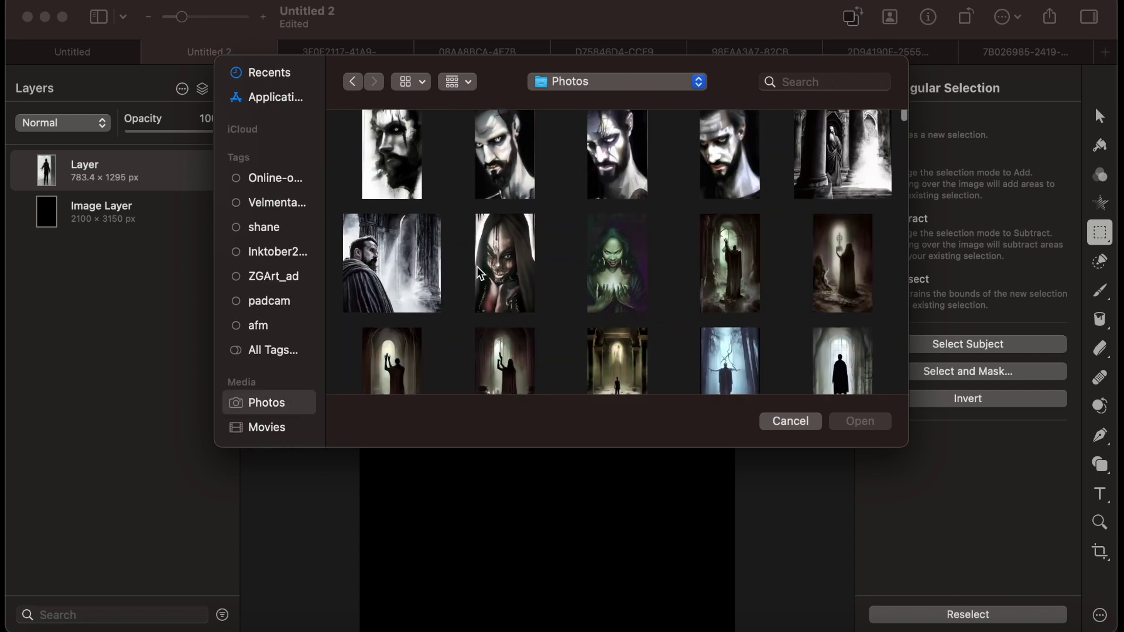
pyautogui.scroll(-5, 477, 267)
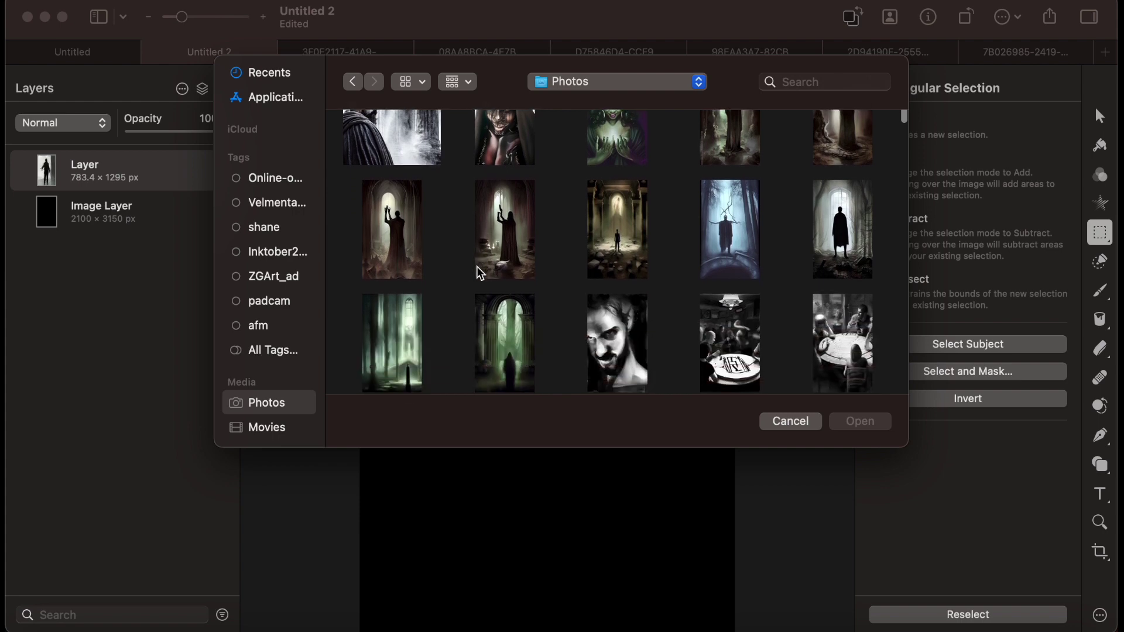
pyautogui.scroll(10, 477, 267)
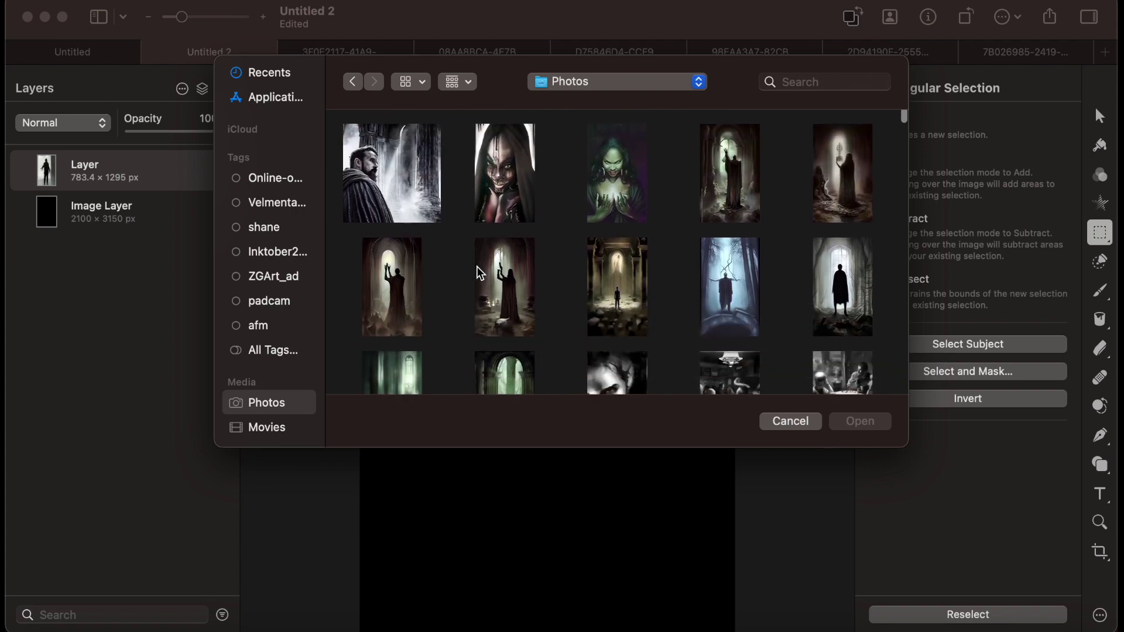
pyautogui.scroll(-10, 479, 273)
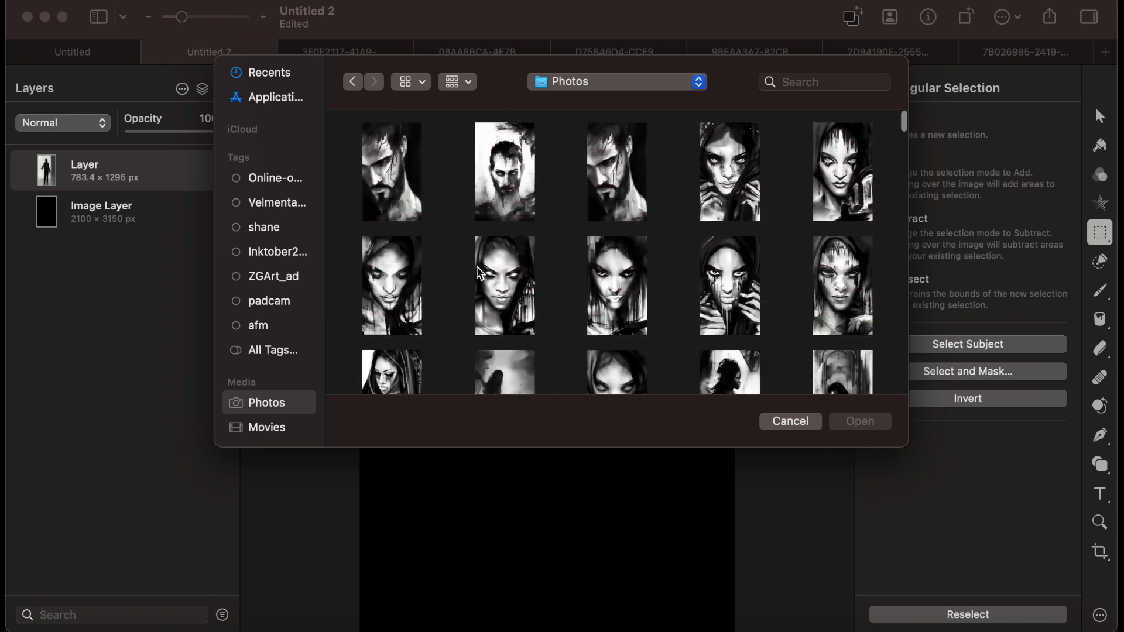
pyautogui.scroll(-5, 479, 273)
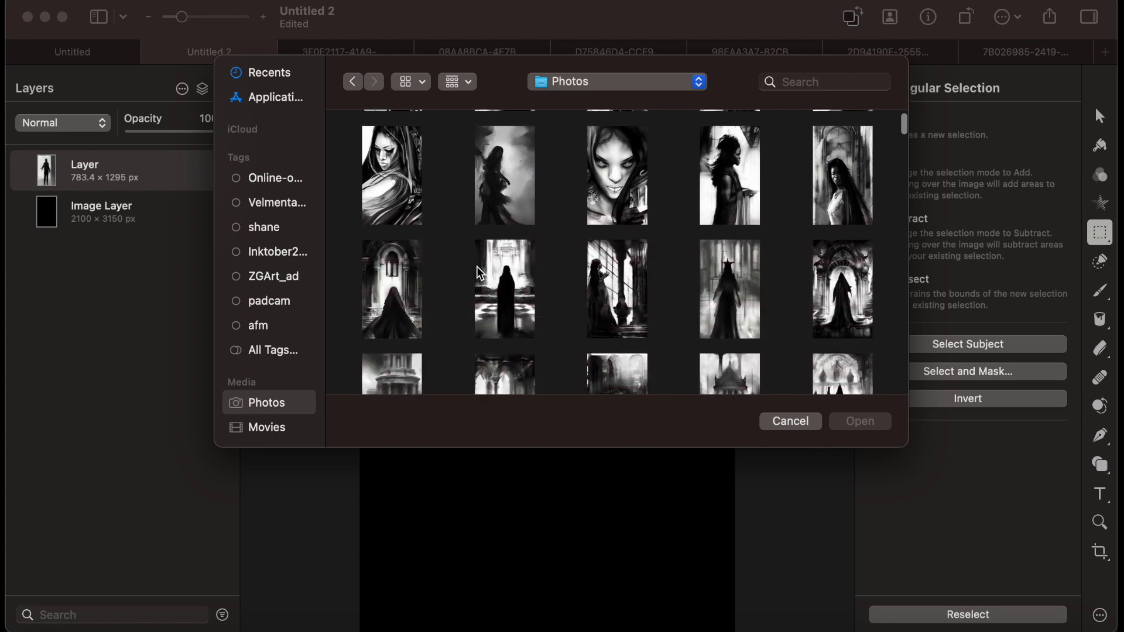
pyautogui.scroll(-10, 479, 274)
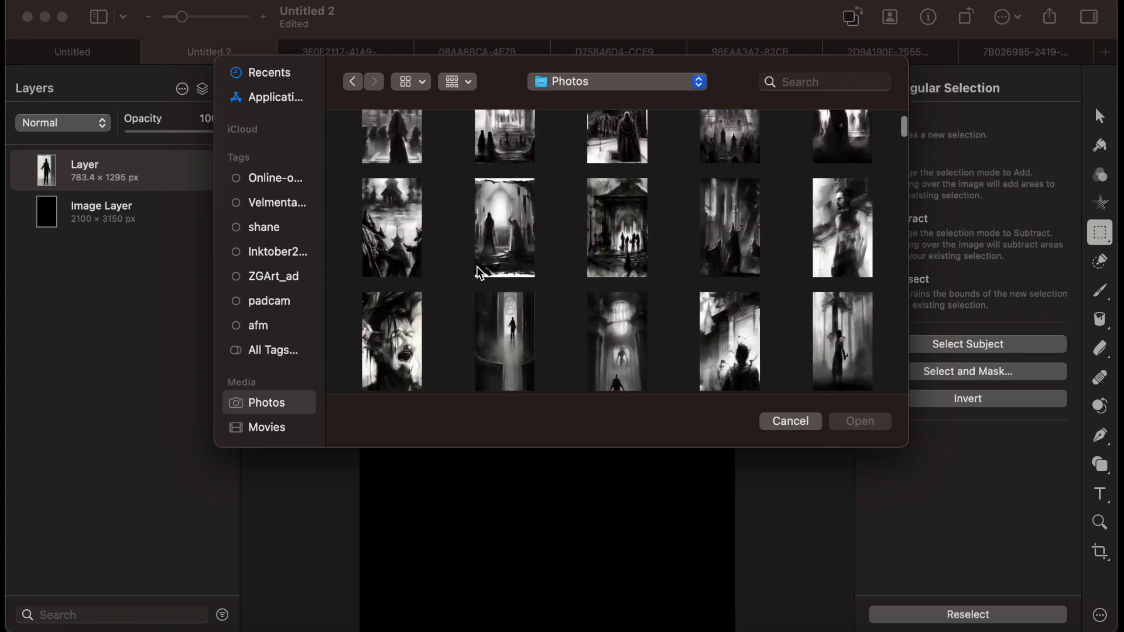
pyautogui.scroll(-2, 478, 268)
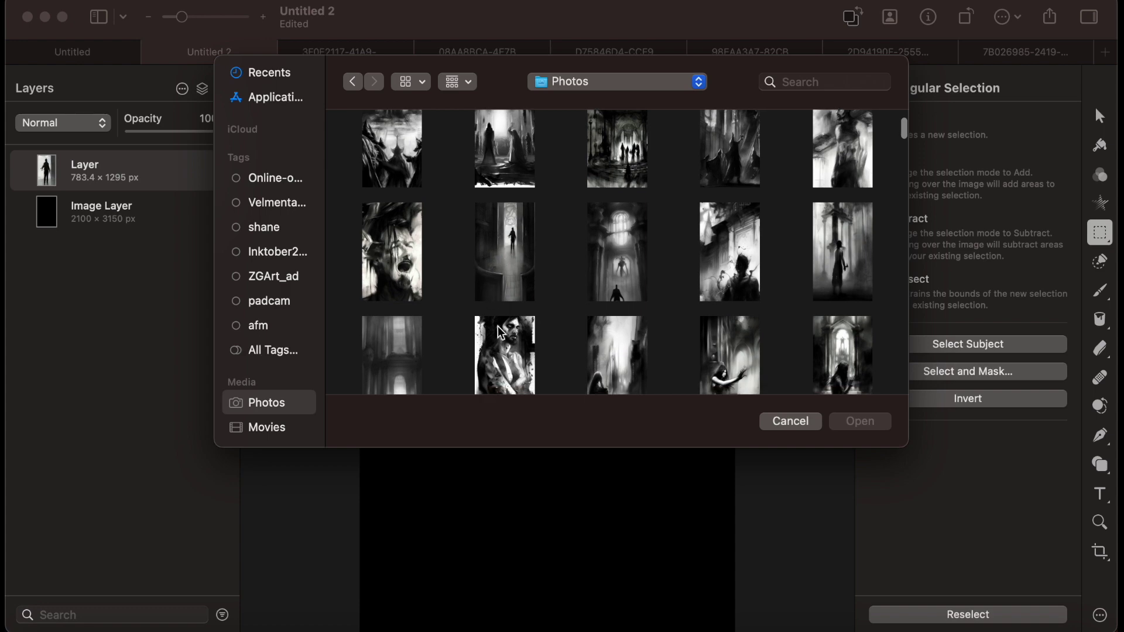
pyautogui.scroll(-5, 514, 377)
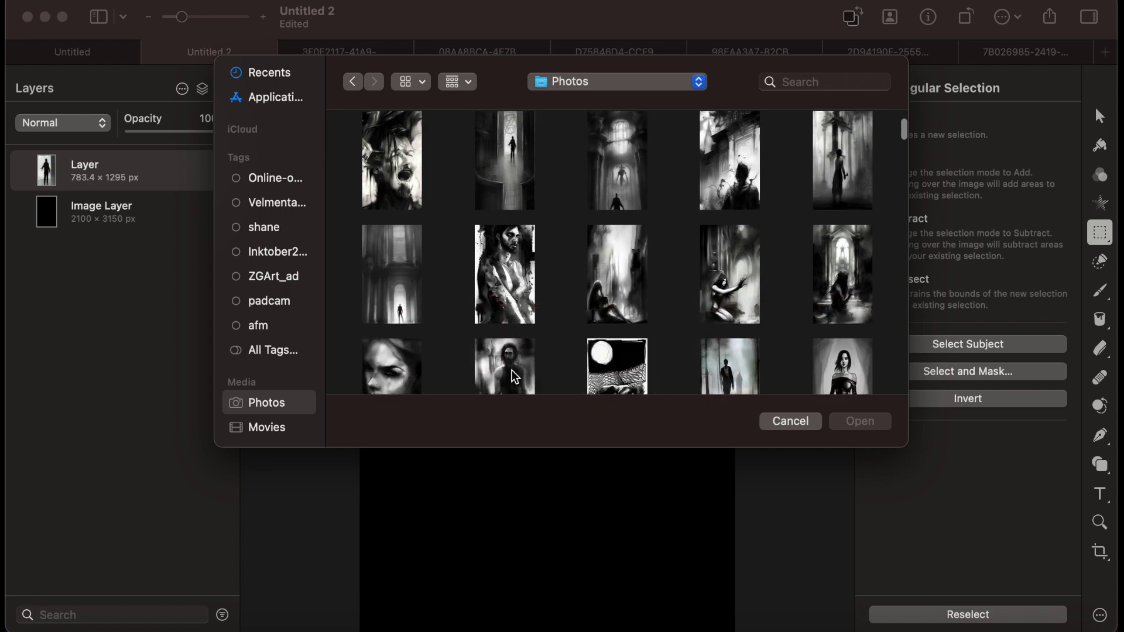
pyautogui.doubleClick(509, 285)
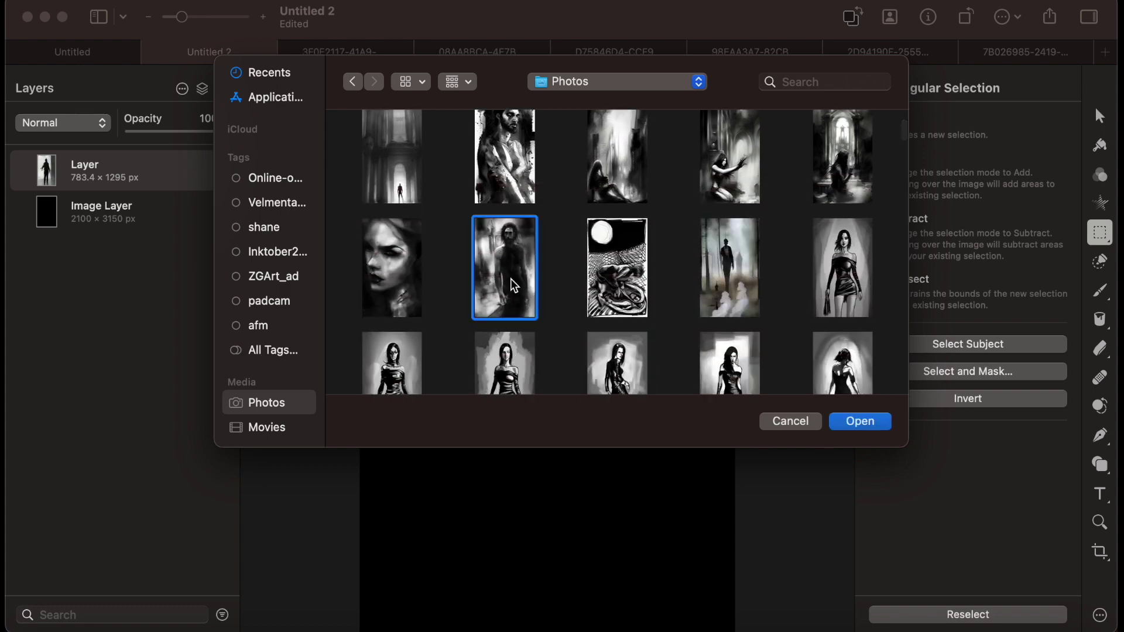
# Copy the entire 2D1E3FA4 image of the long-haired man and close its document without saving
pyautogui.press('super+a')
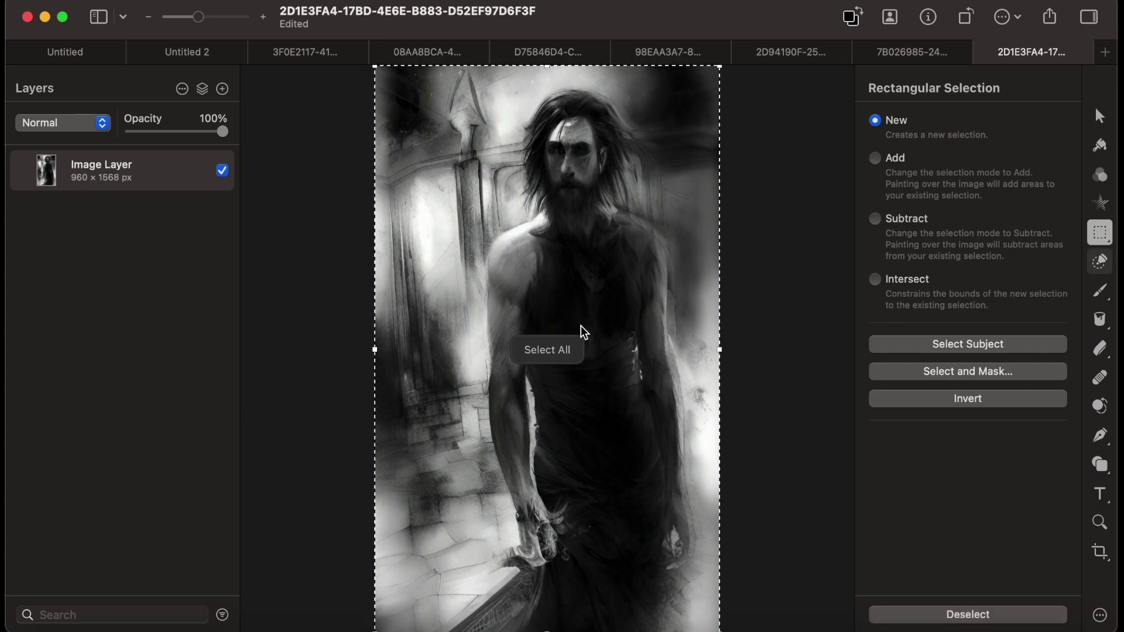
pyautogui.press('super+c')
pyautogui.press('super+w')
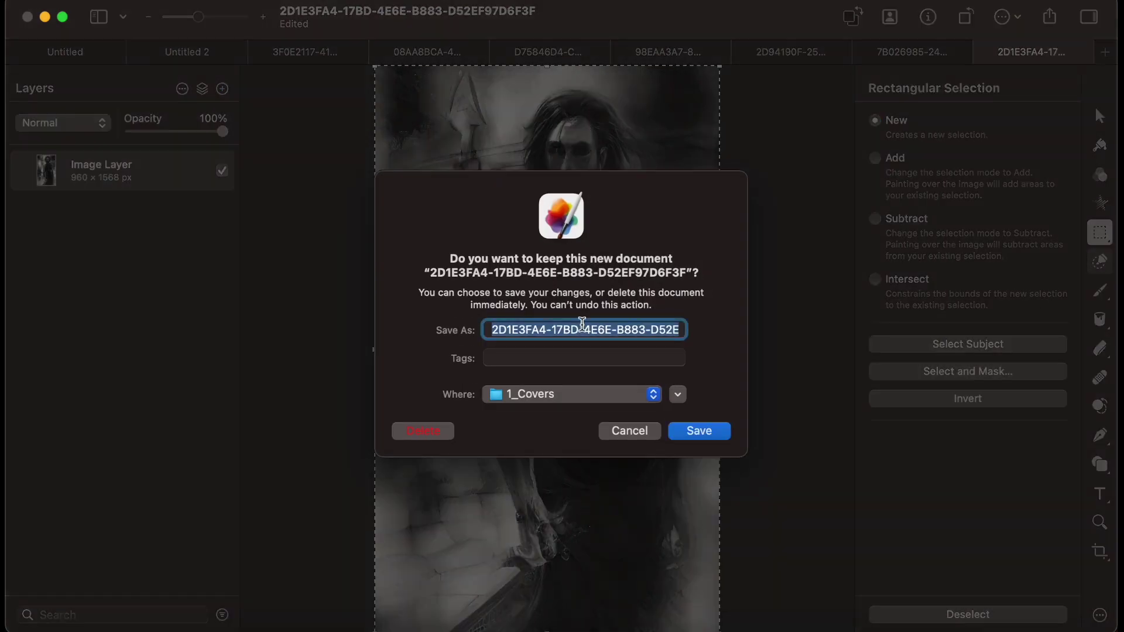
pyautogui.click(444, 428)
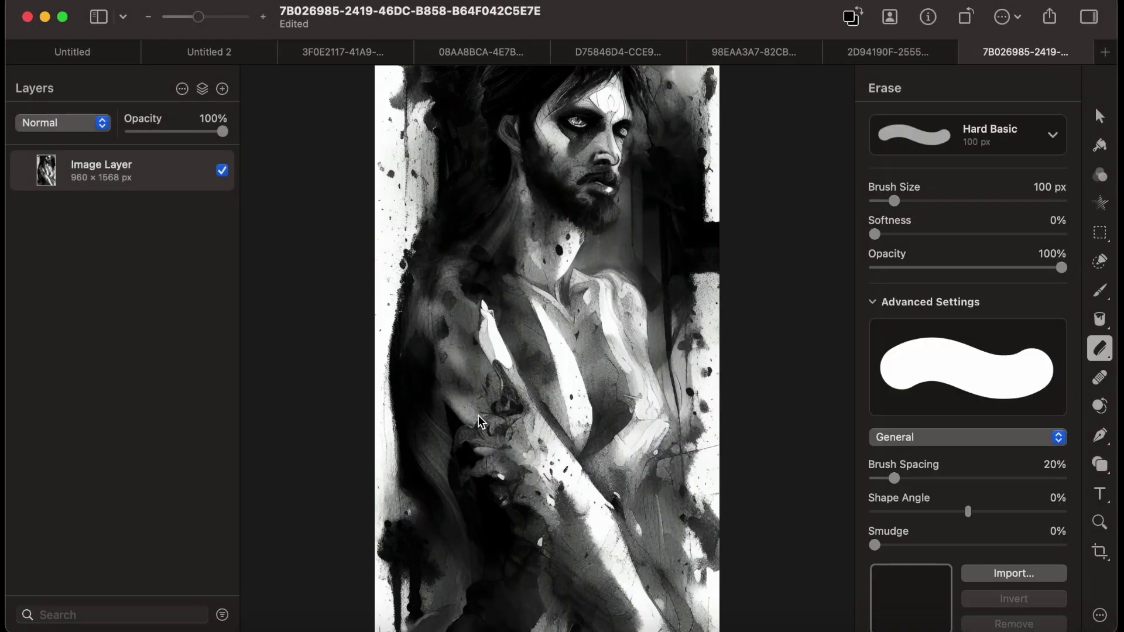
# Paste the long-haired man onto the black page of Untitled 2 and move it to about X 851 px, Y 549 px
pyautogui.click(100, 54)
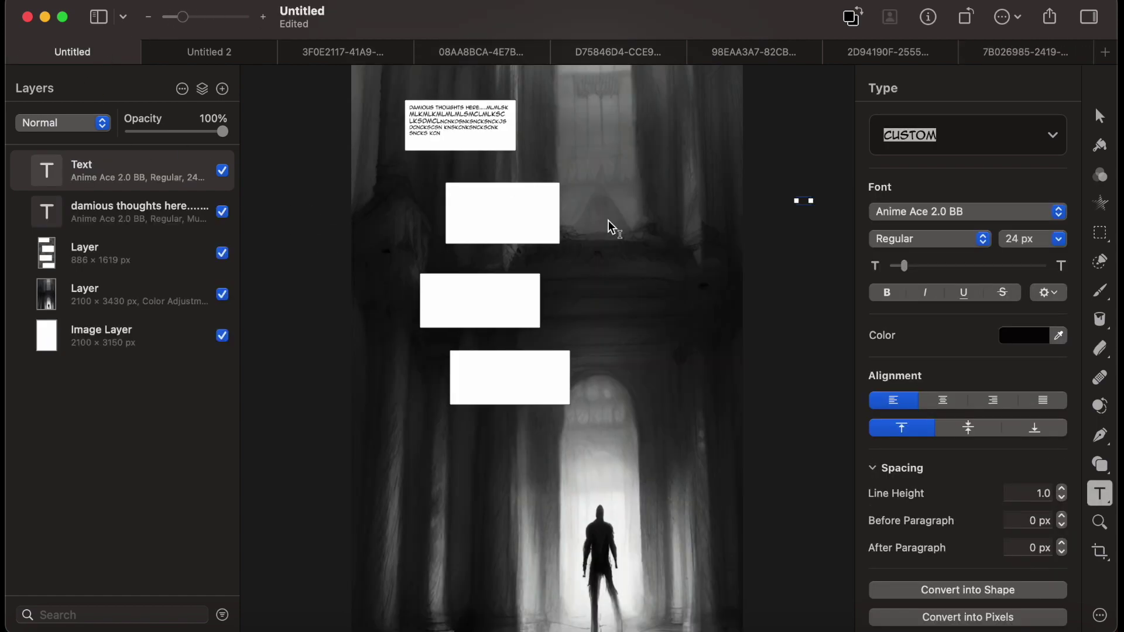
pyautogui.click(199, 51)
pyautogui.press('cmd+v')
pyautogui.moveTo(581, 257); pyautogui.dragTo(620, 224)
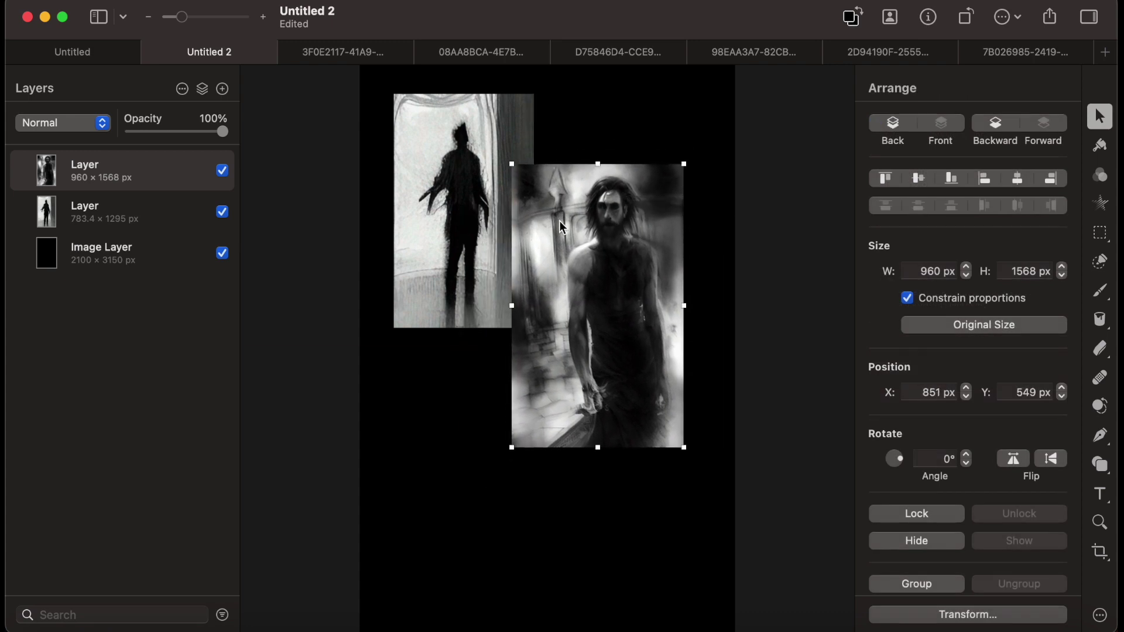
# Shrink the long-haired man to about 712 × 1163 px, place it at about X 1050 px, Y 160 px, and order its layer below the silhouette
pyautogui.moveTo(682, 167); pyautogui.dragTo(639, 234)
pyautogui.moveTo(612, 303); pyautogui.dragTo(643, 171)
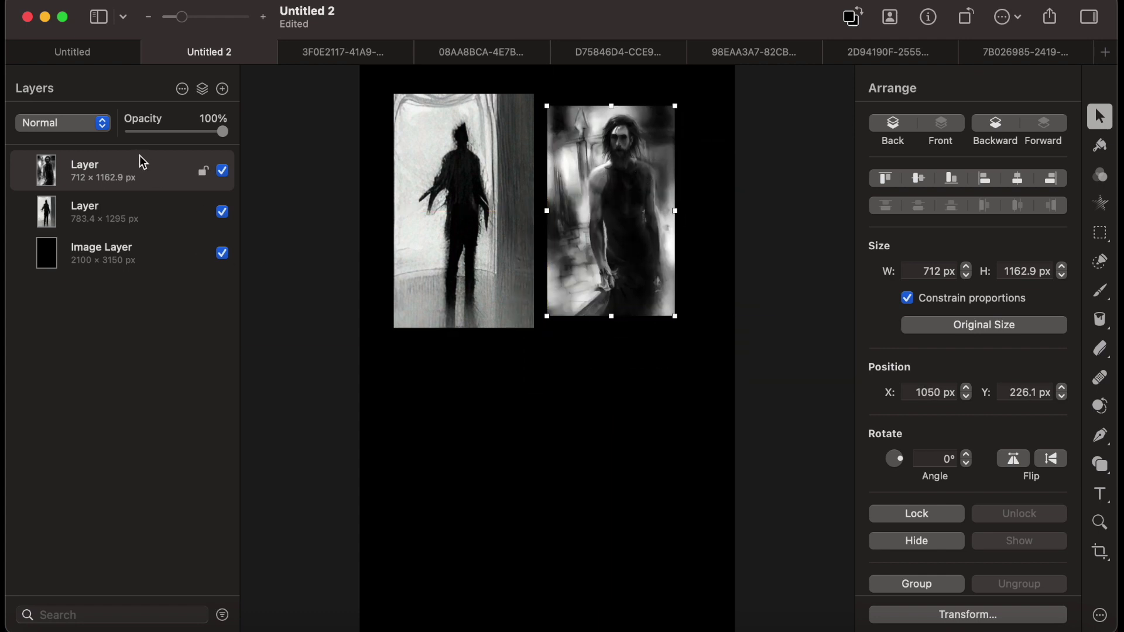
pyautogui.moveTo(143, 163); pyautogui.dragTo(152, 230)
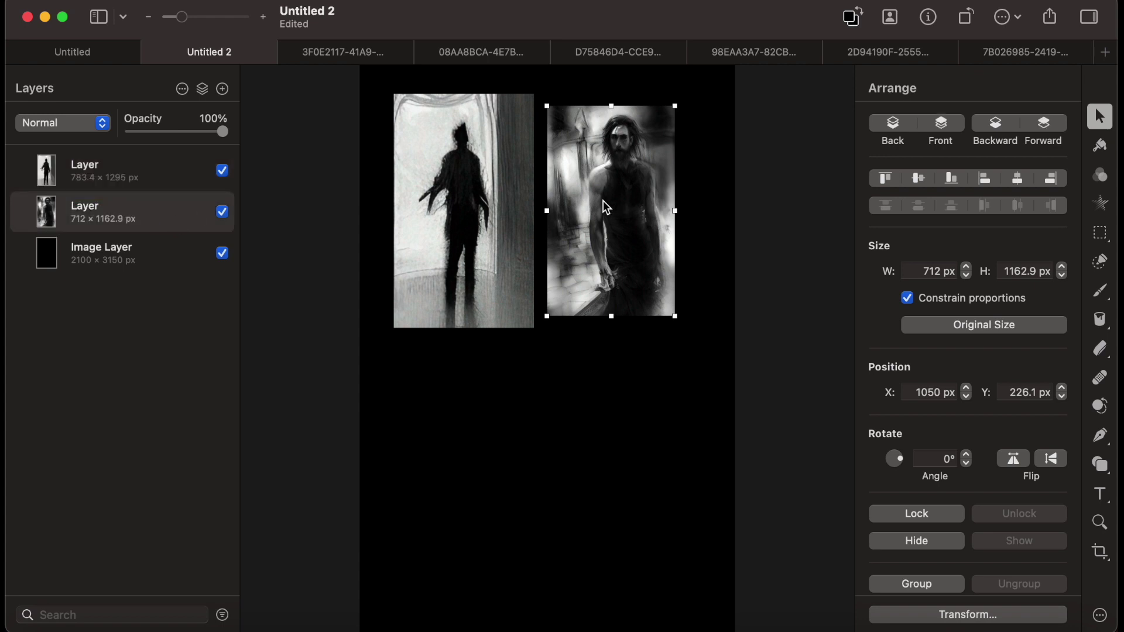
pyautogui.moveTo(603, 208)
pyautogui.mouseDown()
pyautogui.moveTo(597, 183)
pyautogui.moveTo(600, 198)
pyautogui.mouseUp()
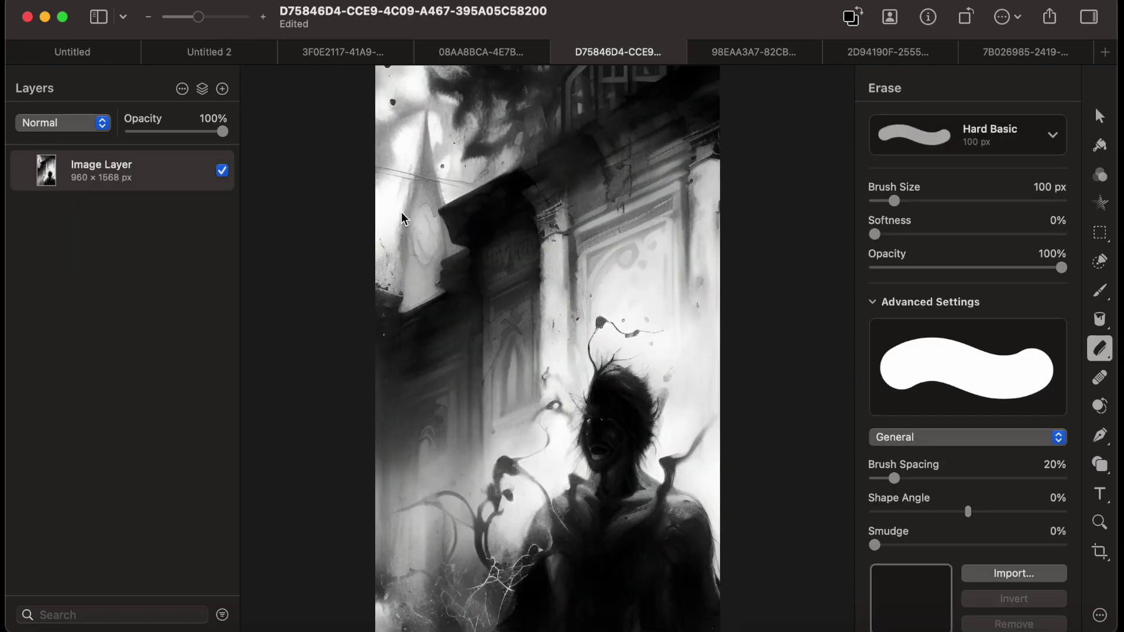
# Copy the entire D75846D4 image of the shadowy figure before the building and close its document without saving
pyautogui.press('super+a')
pyautogui.press('super+c')
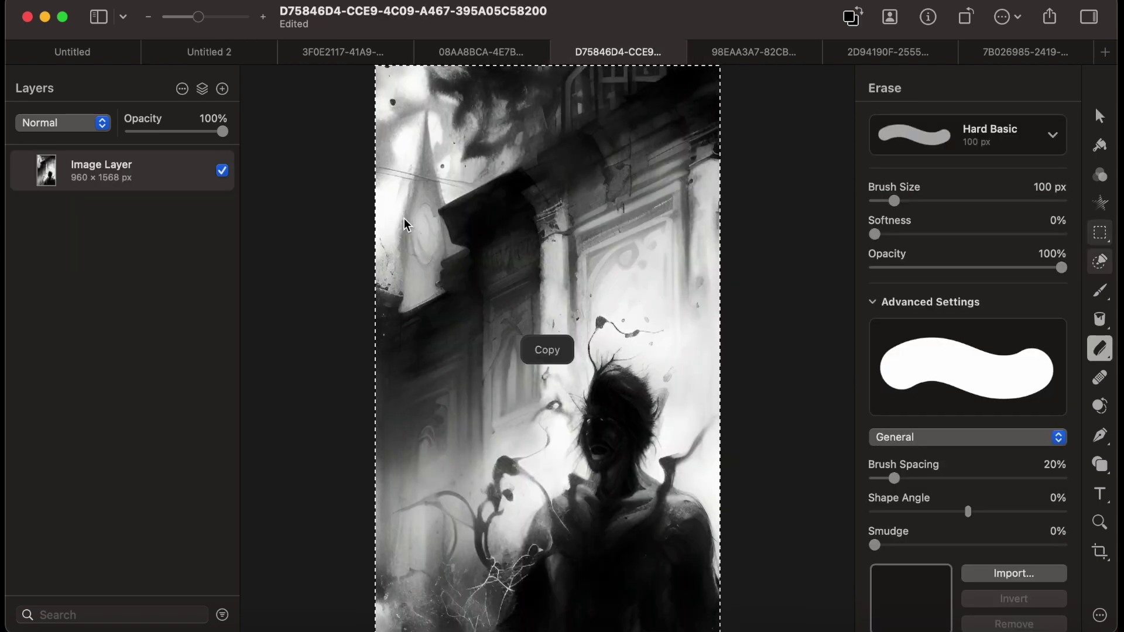
pyautogui.press('super+w')
pyautogui.click(437, 423)
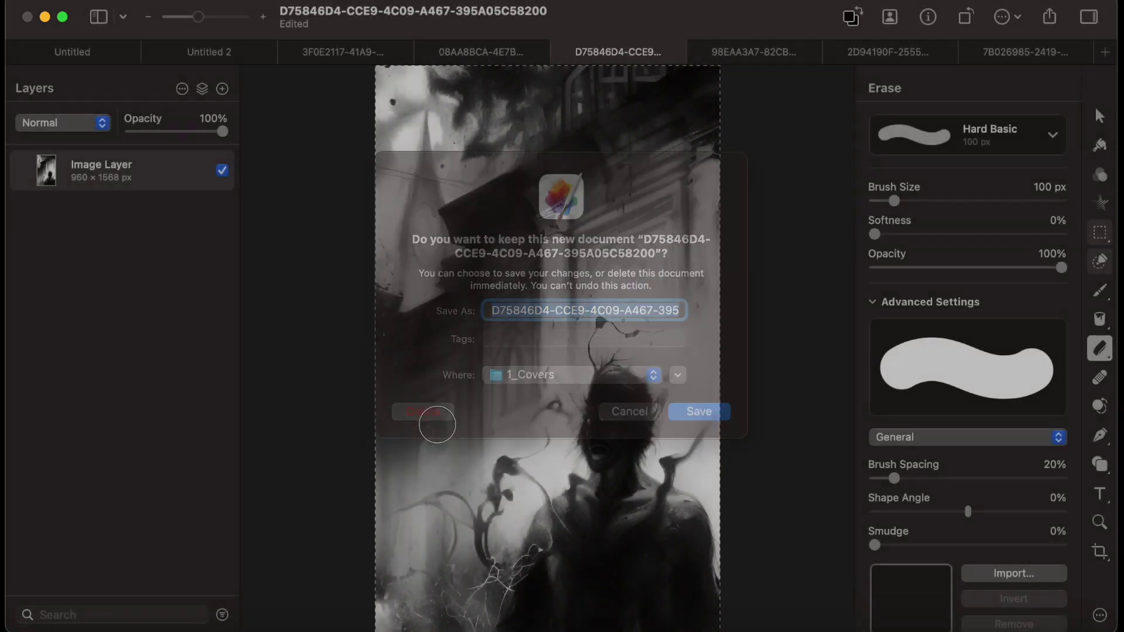
# Paste the building image onto the Untitled 2 page and move it to about X 14 px, Y 160 px
pyautogui.click(225, 55)
pyautogui.press('super+v')
pyautogui.moveTo(407, 365); pyautogui.dragTo(283, 357)
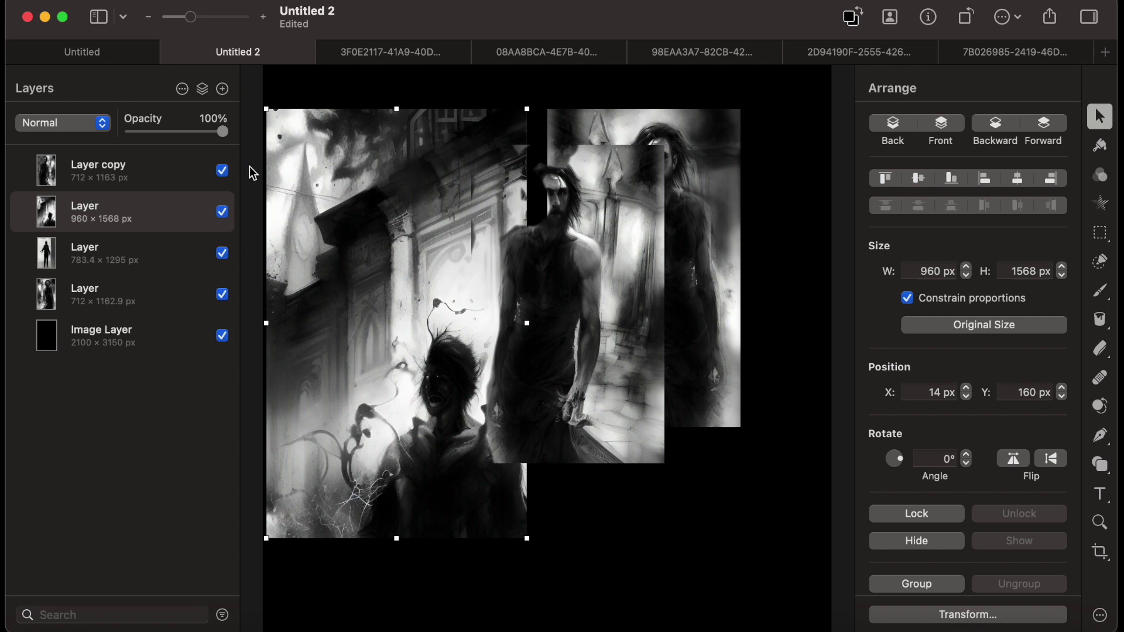
# Hide the Layer copy and silhouette layers, and shrink the building image proportionally to about 783 × 1279 px at X 191 px
pyautogui.click(223, 172)
pyautogui.click(223, 172)
pyautogui.click(223, 173)
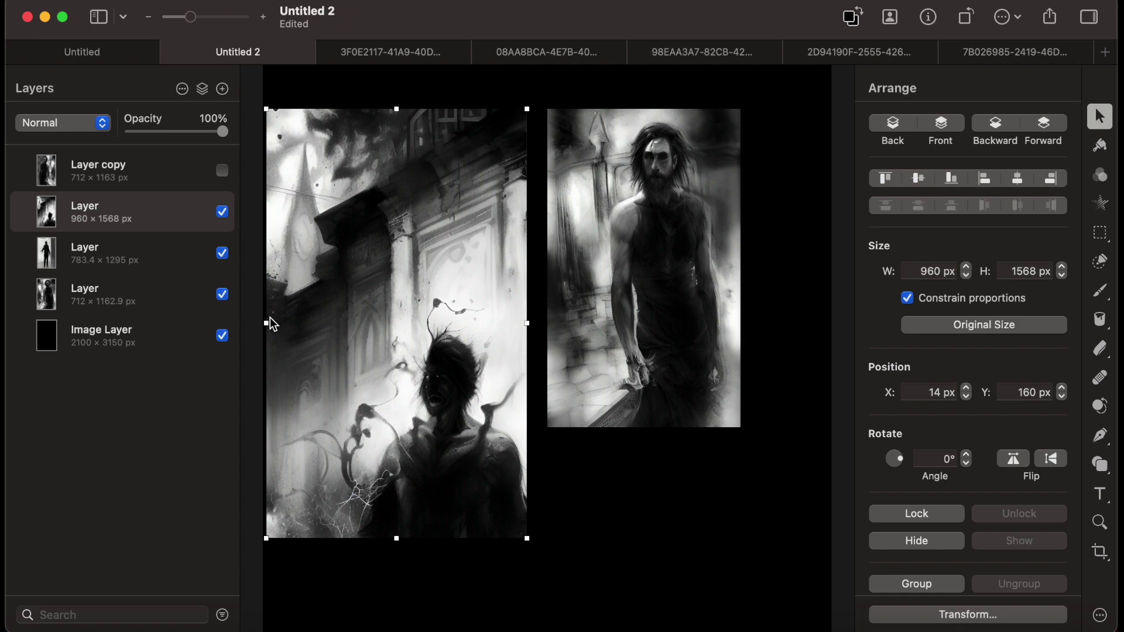
pyautogui.moveTo(268, 324); pyautogui.dragTo(379, 311)
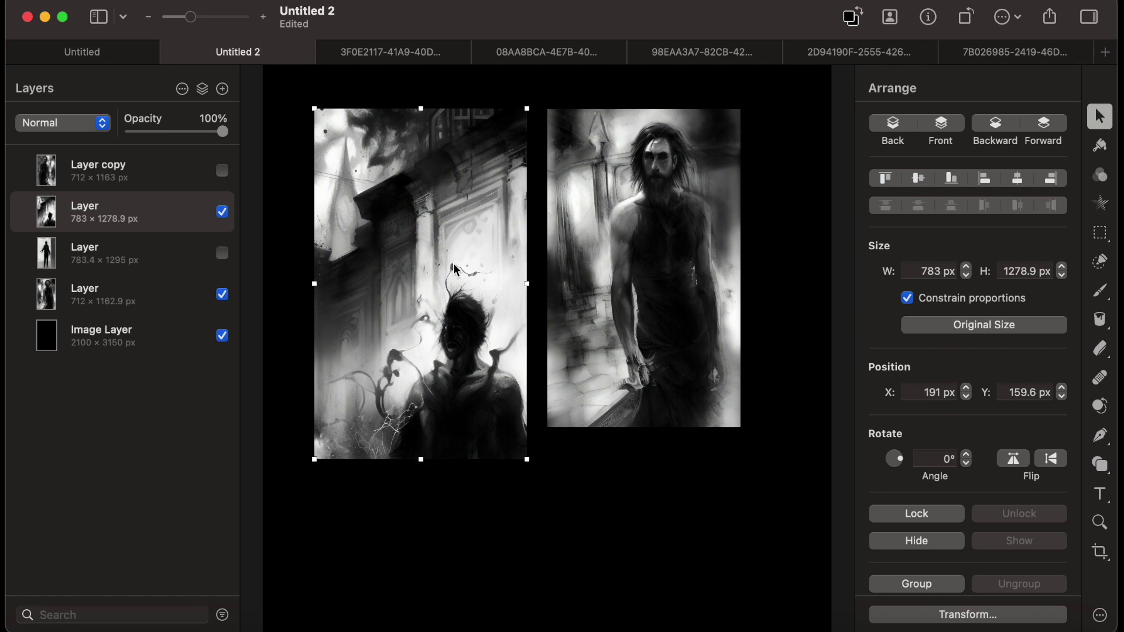
pyautogui.moveTo(627, 290); pyautogui.dragTo(542, 296)
pyautogui.press('super+z')
pyautogui.click(233, 171)
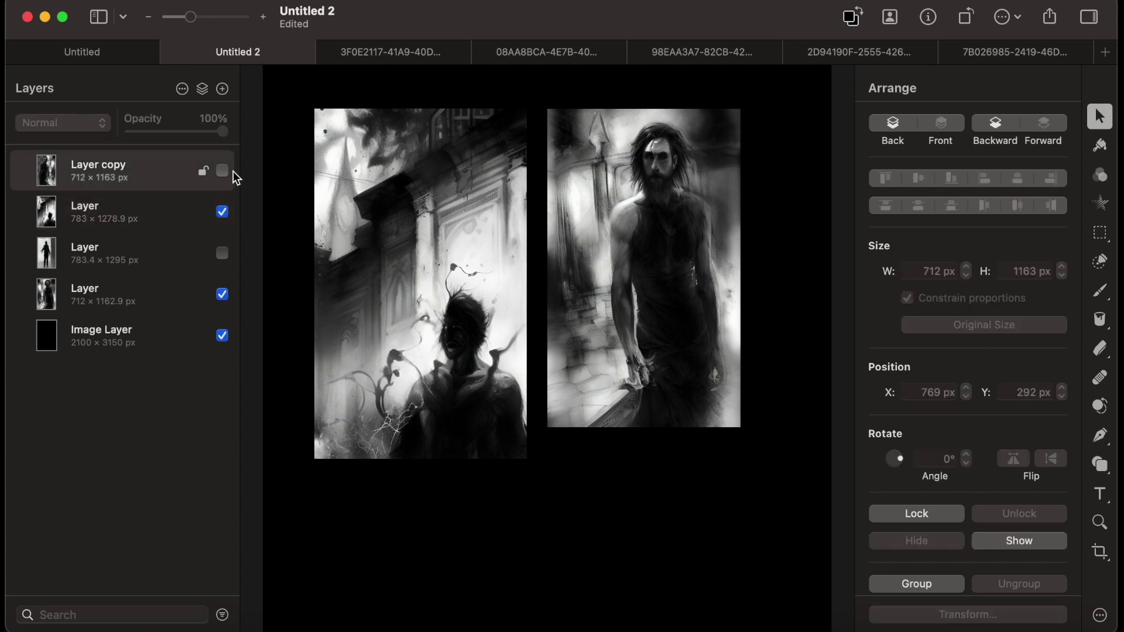
# Bring the long-haired man's layer to the front, shrink it to about 151 × 247 px, and place it at about X 191 px, Y 1286 px
pyautogui.moveTo(131, 296); pyautogui.dragTo(124, 161)
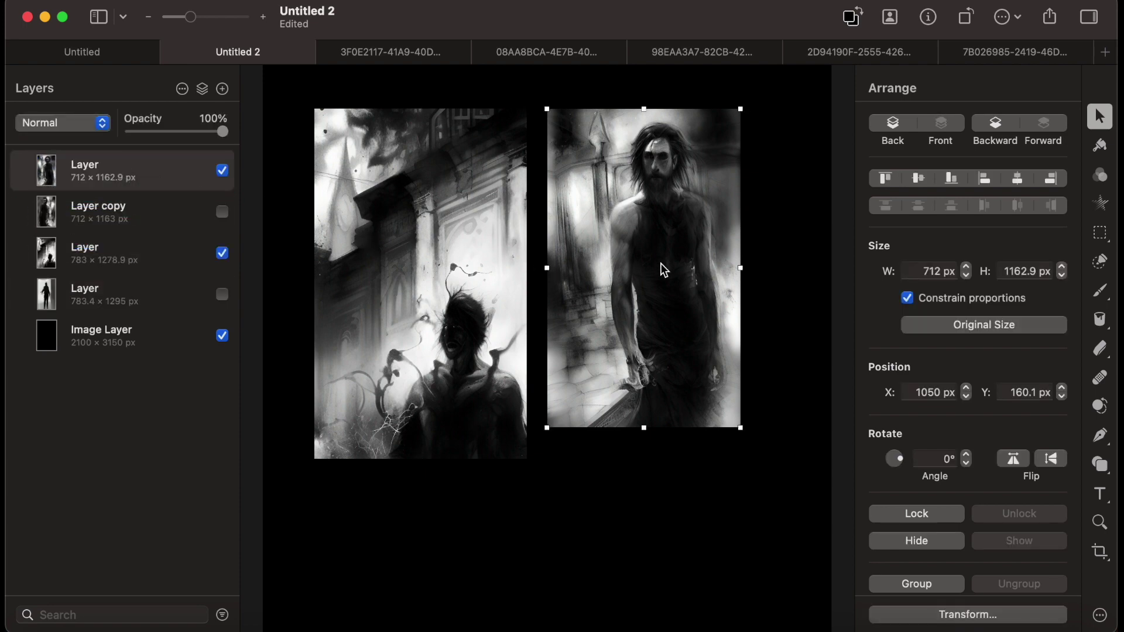
pyautogui.moveTo(659, 271); pyautogui.dragTo(455, 306)
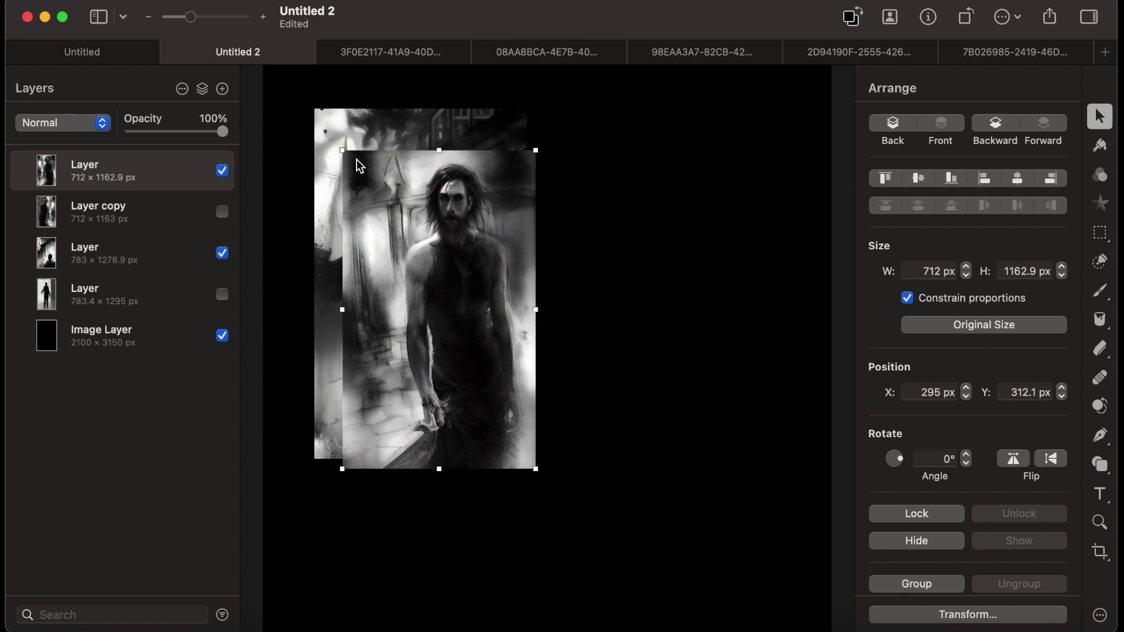
pyautogui.moveTo(342, 151); pyautogui.dragTo(470, 330)
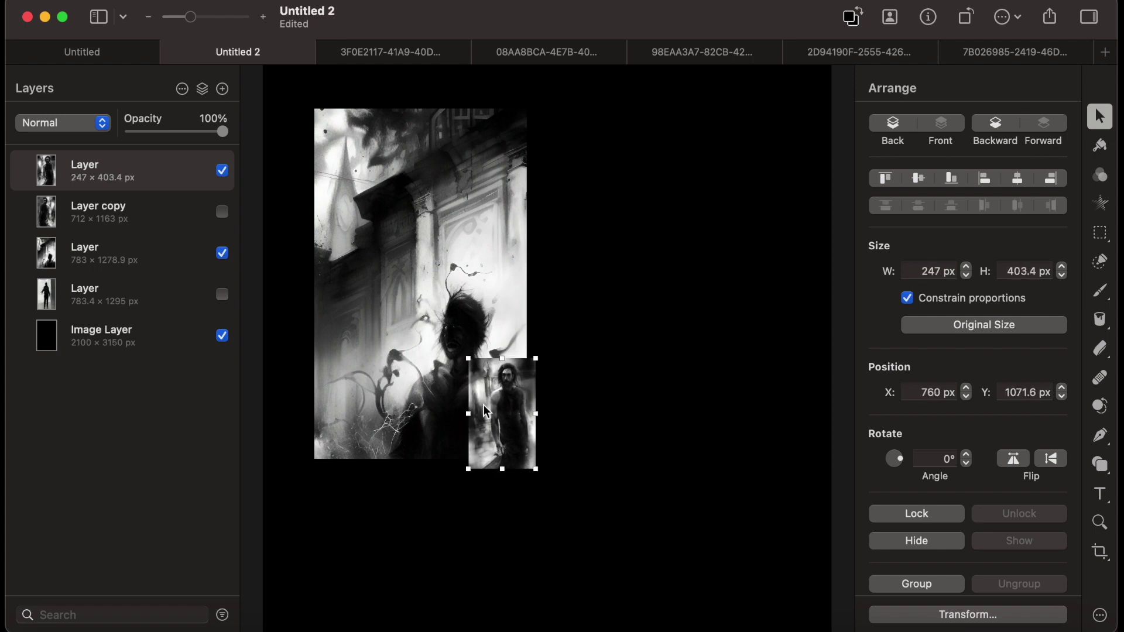
pyautogui.moveTo(510, 434); pyautogui.dragTo(354, 475)
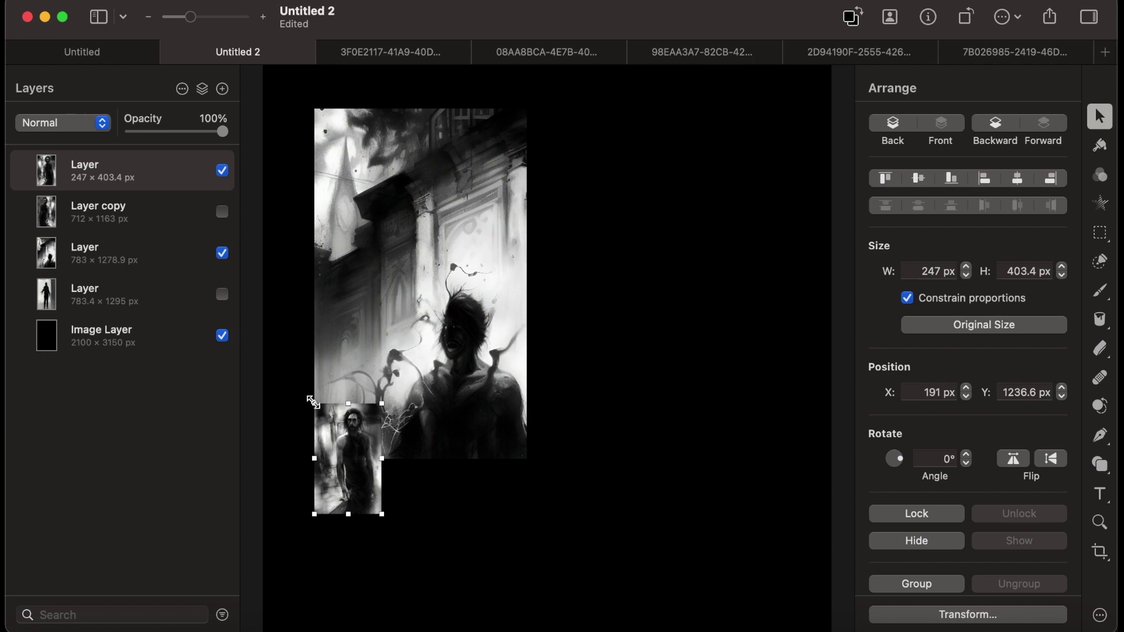
pyautogui.moveTo(313, 402); pyautogui.dragTo(342, 447)
pyautogui.moveTo(363, 485); pyautogui.dragTo(338, 459)
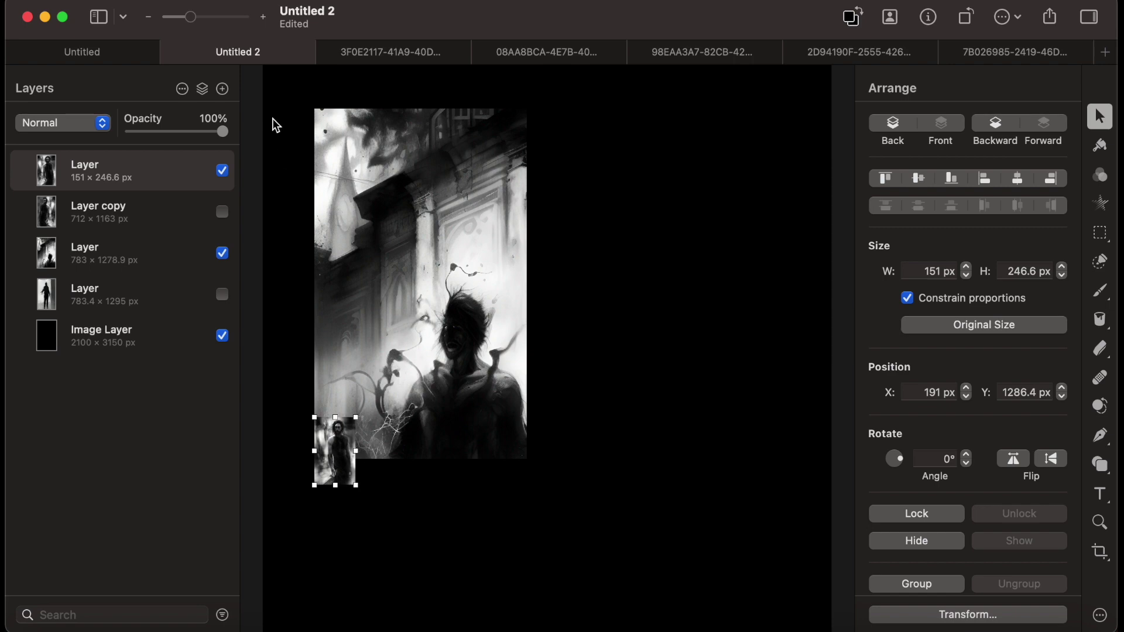
# Delete the part of the small man inset extending below the building panel, leaving 151 × 152 px, and shift the inset down to Y 1288 px
pyautogui.moveTo(205, 23)
pyautogui.mouseDown()
pyautogui.moveTo(229, 20)
pyautogui.moveTo(213, 19)
pyautogui.mouseUp()
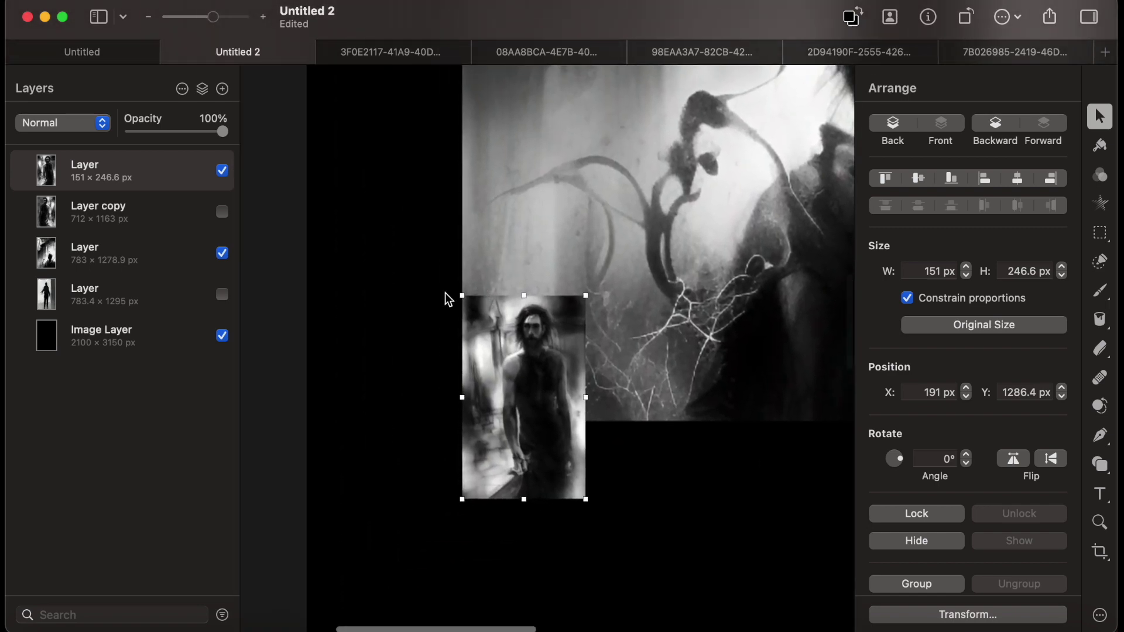
pyautogui.press('m')
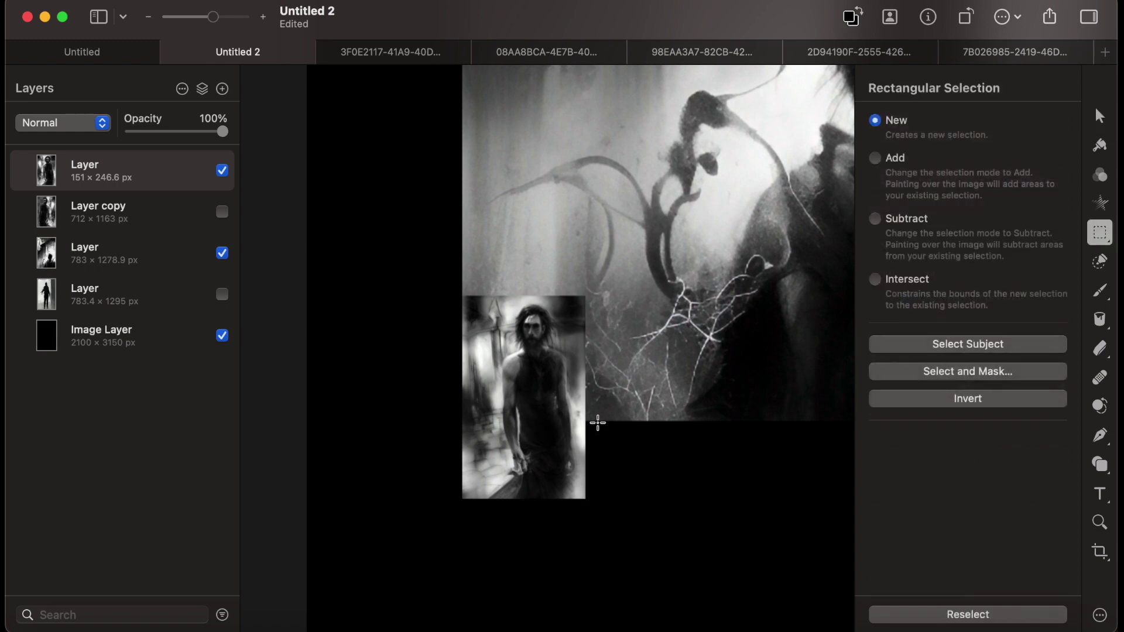
pyautogui.moveTo(598, 421); pyautogui.dragTo(416, 613)
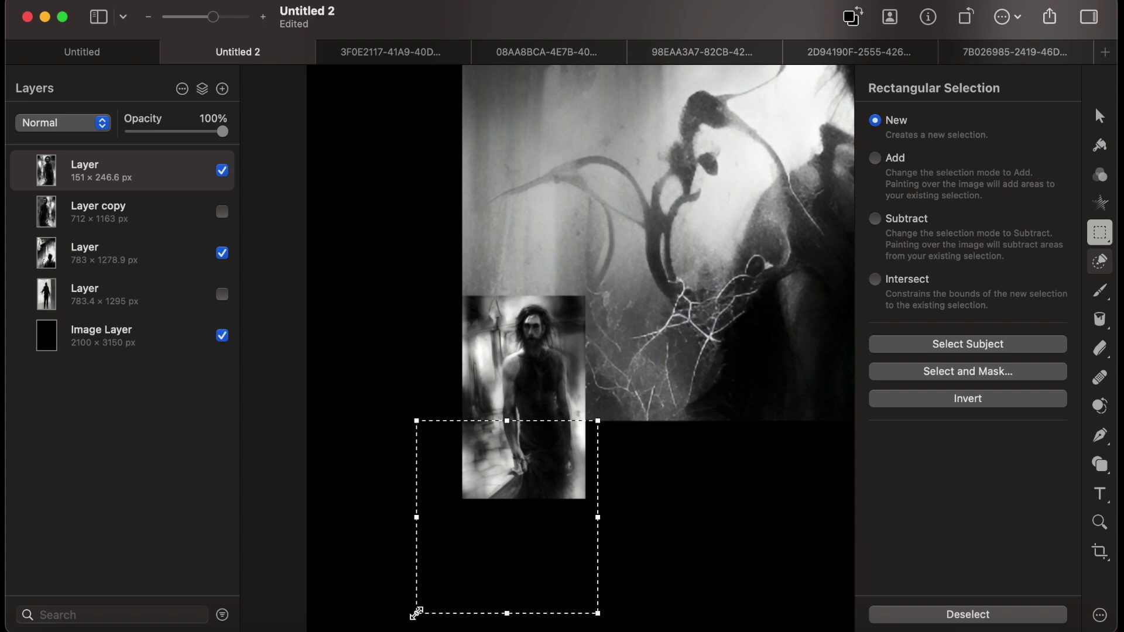
pyautogui.press('Delete')
pyautogui.click(384, 418)
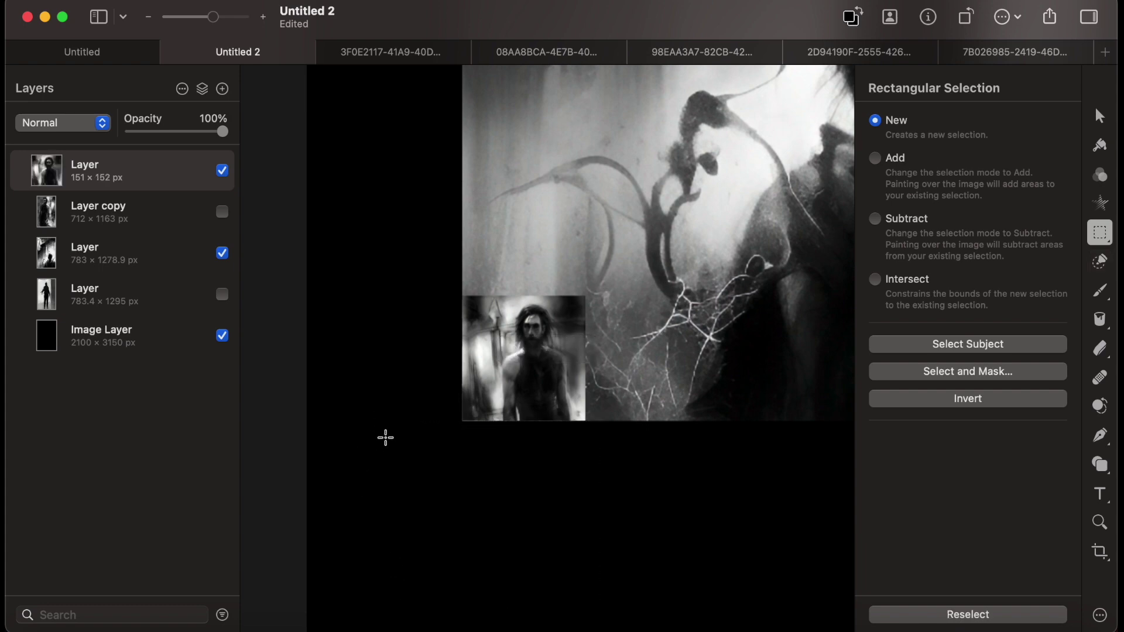
pyautogui.press('v')
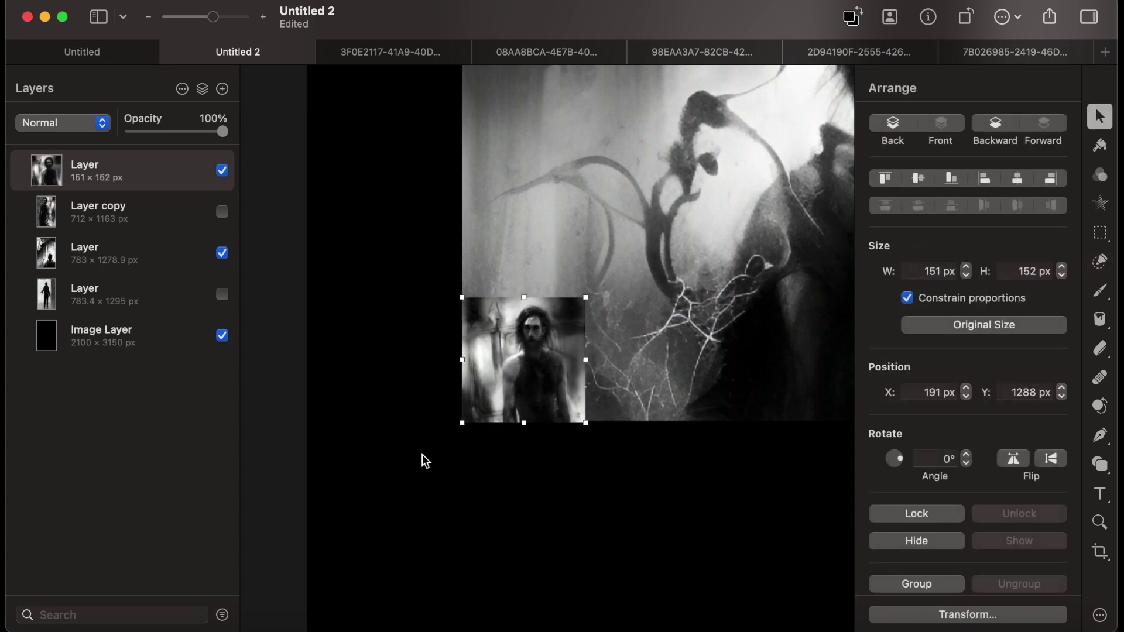
# Erase the background along the left side and upper right corner of the small man inset with a 100 px eraser at 48% softness
pyautogui.press('e')
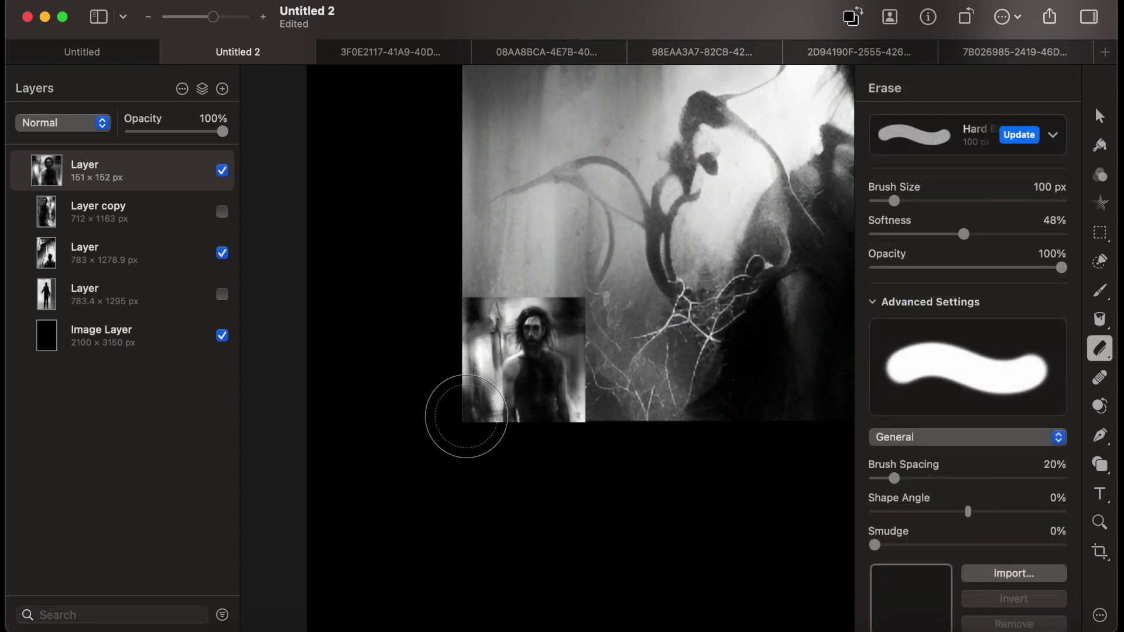
pyautogui.moveTo(458, 422)
pyautogui.mouseDown()
pyautogui.moveTo(462, 412)
pyautogui.moveTo(484, 309)
pyautogui.mouseUp()
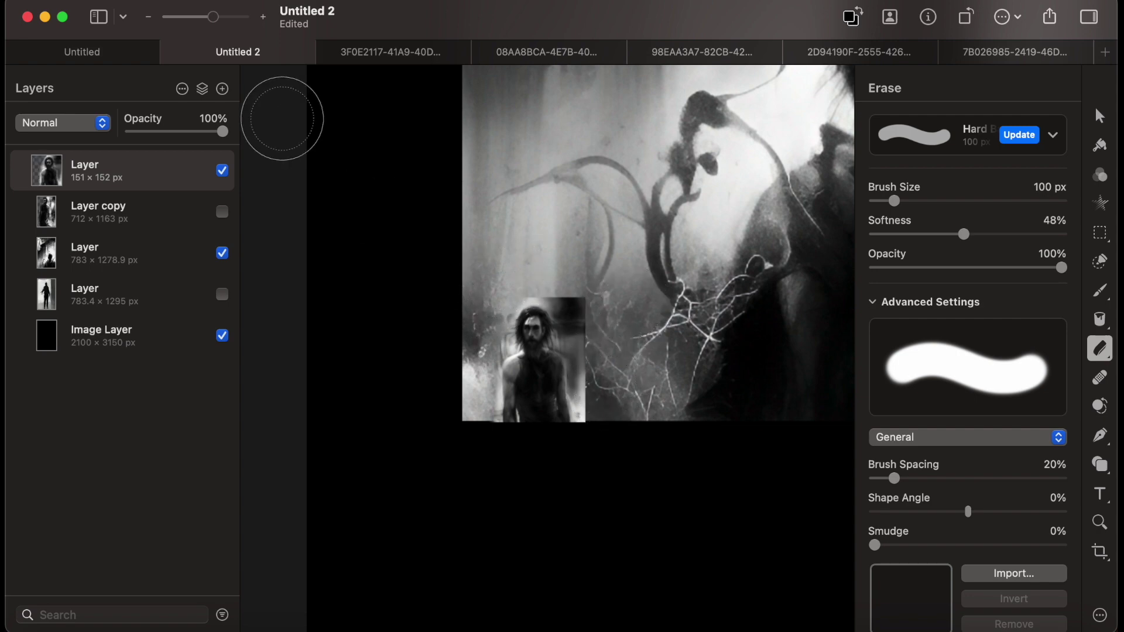
pyautogui.click(222, 19)
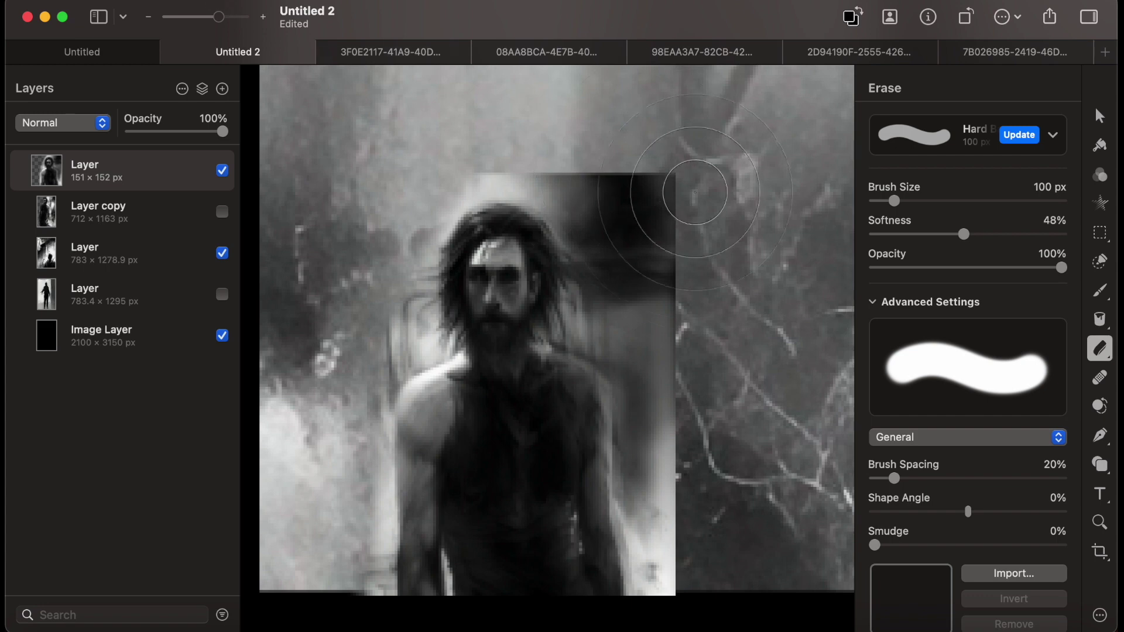
pyautogui.moveTo(696, 222)
pyautogui.mouseDown()
pyautogui.moveTo(640, 275)
pyautogui.moveTo(647, 281)
pyautogui.moveTo(674, 221)
pyautogui.moveTo(627, 126)
pyautogui.moveTo(643, 147)
pyautogui.moveTo(564, 110)
pyautogui.moveTo(498, 175)
pyautogui.moveTo(456, 88)
pyautogui.moveTo(334, 193)
pyautogui.moveTo(597, 202)
pyautogui.mouseUp()
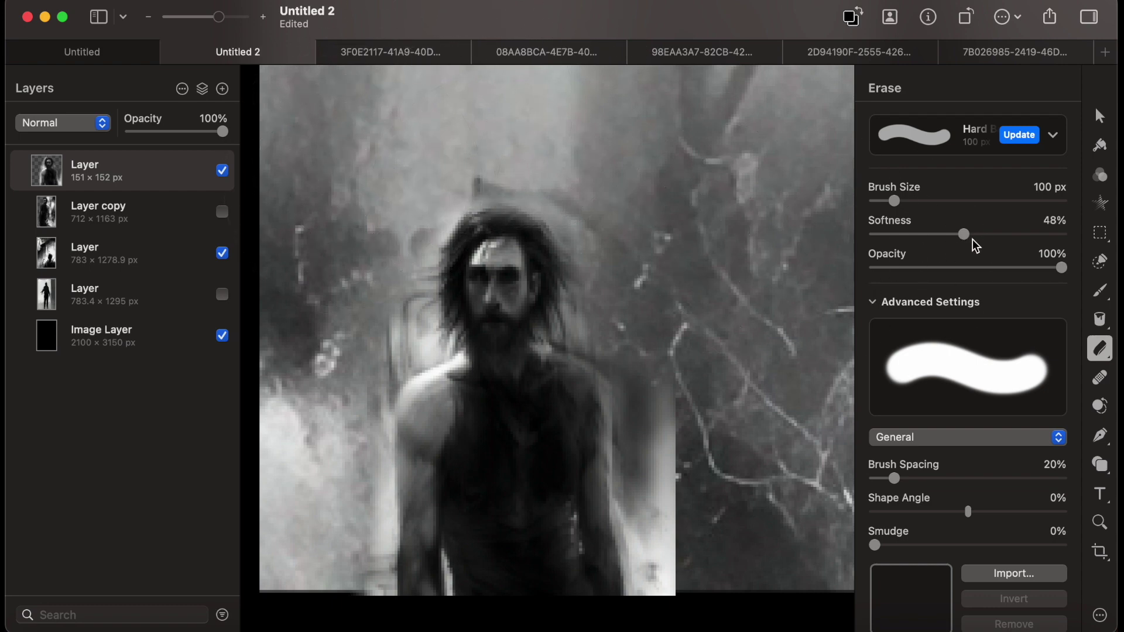
# Erase the remaining background on the right side of the man inset and nudge the inset up to Y 1287 px
pyautogui.scroll(-5, 630, 325)
pyautogui.hscroll(5, 630, 324)
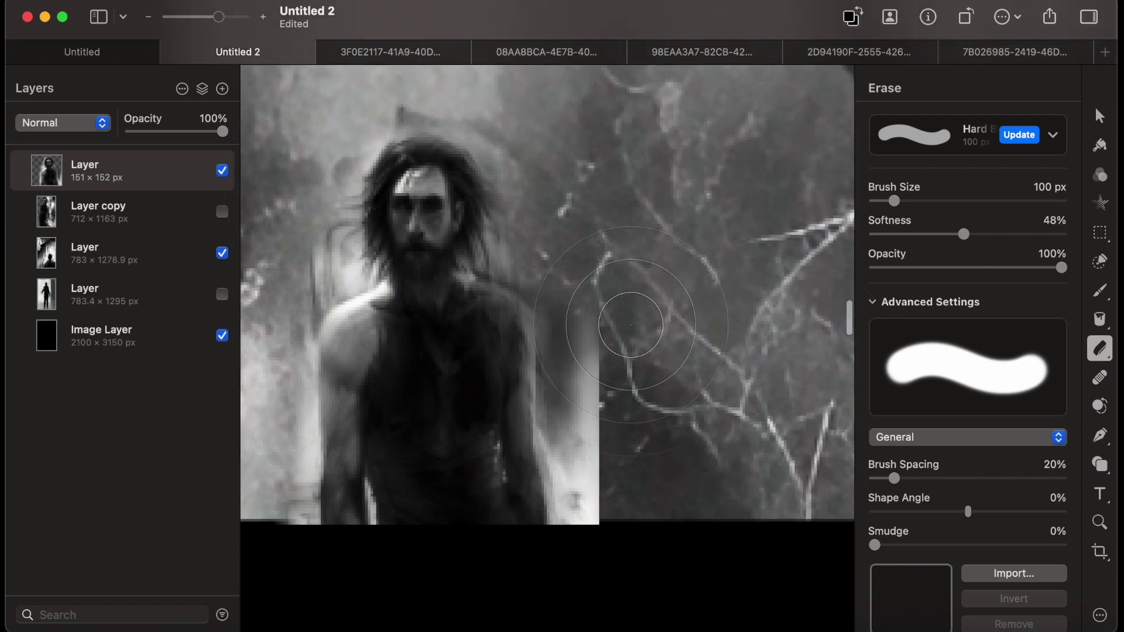
pyautogui.moveTo(630, 325)
pyautogui.mouseDown()
pyautogui.moveTo(668, 298)
pyautogui.moveTo(635, 304)
pyautogui.moveTo(629, 319)
pyautogui.moveTo(637, 405)
pyautogui.moveTo(661, 391)
pyautogui.moveTo(669, 323)
pyautogui.moveTo(648, 337)
pyautogui.moveTo(651, 458)
pyautogui.moveTo(656, 440)
pyautogui.moveTo(677, 489)
pyautogui.mouseUp()
pyautogui.press('super+z')
pyautogui.hscroll(-5, 298, 509)
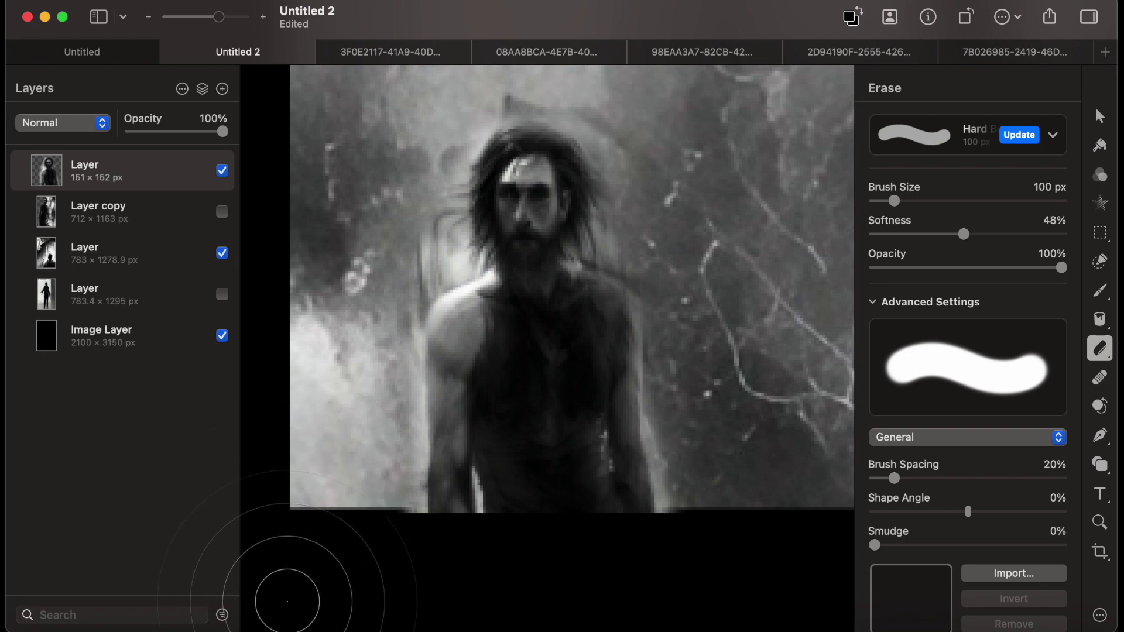
pyautogui.press('v')
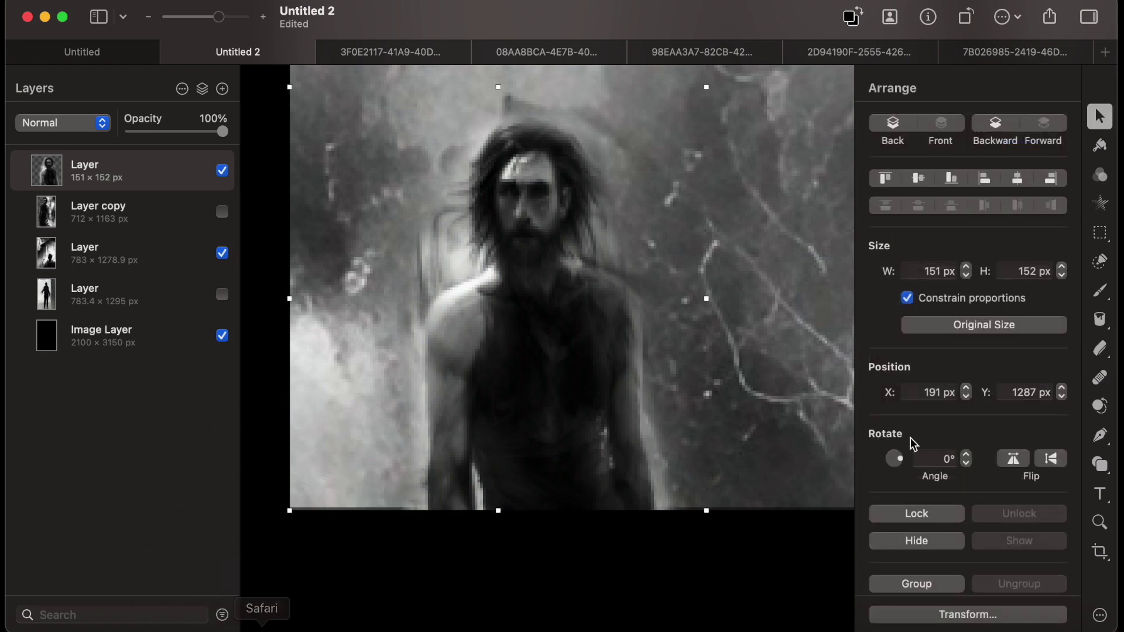
pyautogui.scroll(3, 784, 351)
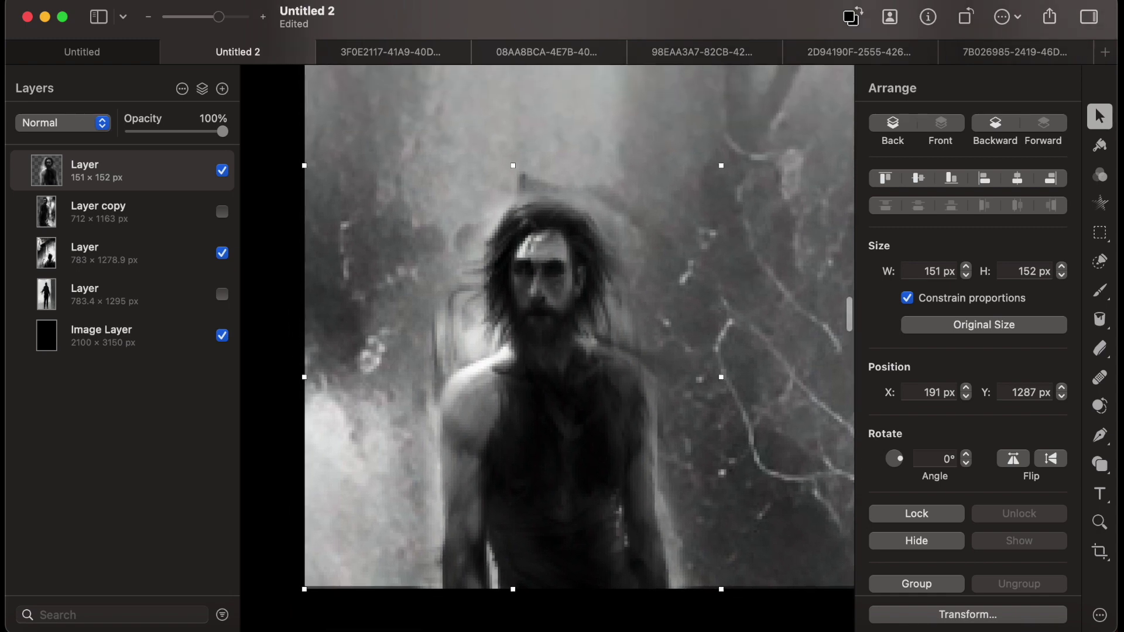
# Set the eraser's brush size to 24 px and clean up the leftover background beside the man's right-hand edge
pyautogui.press('e')
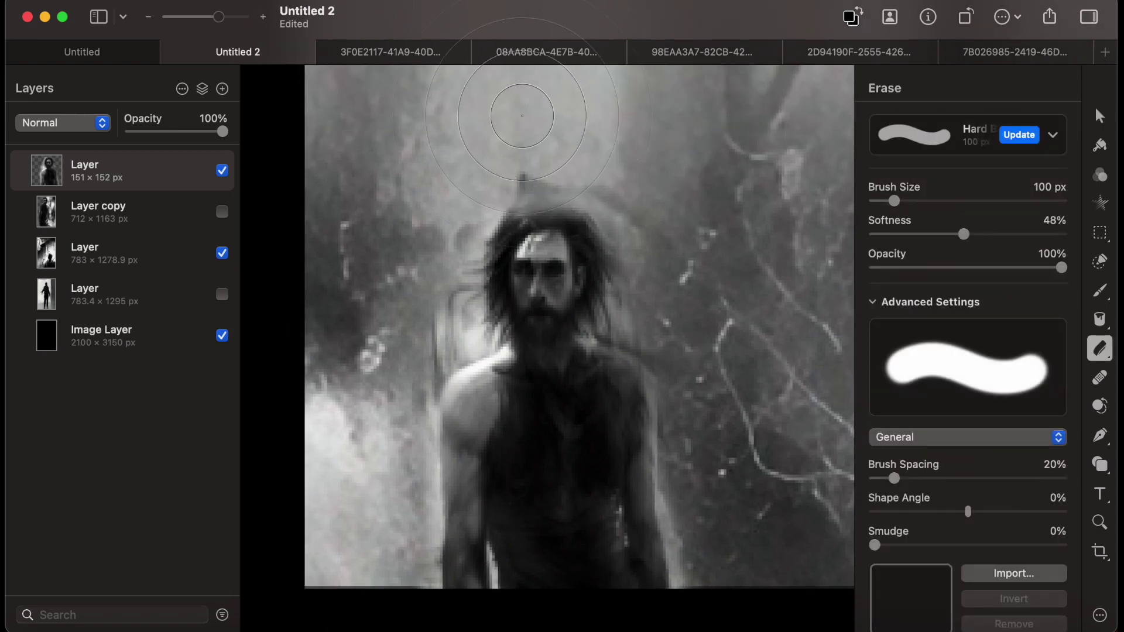
pyautogui.press('super+z')
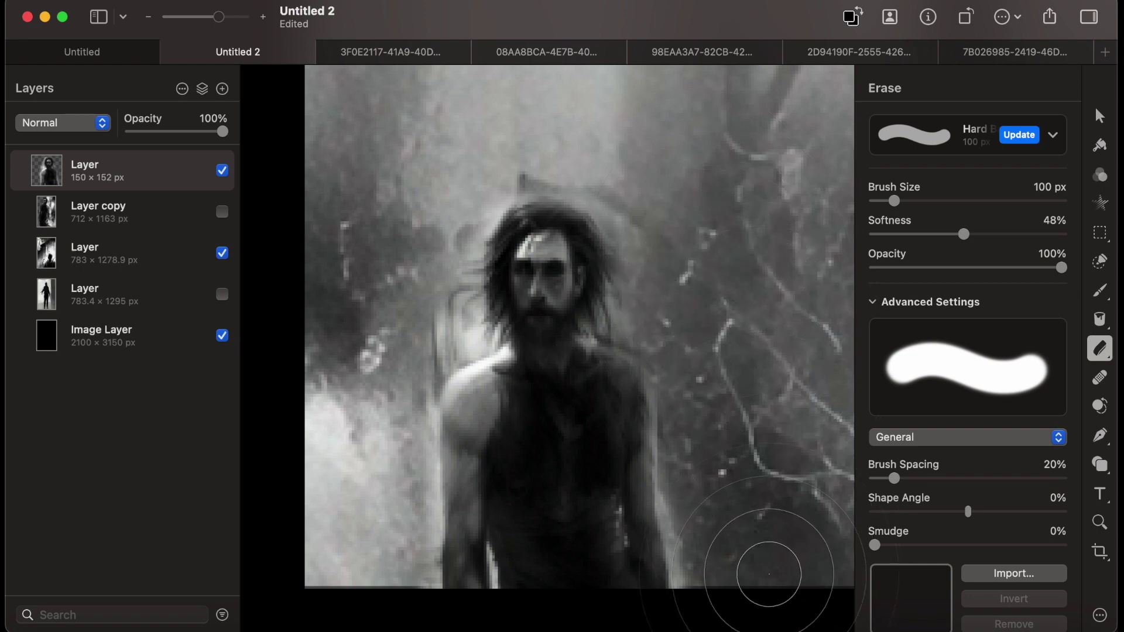
pyautogui.moveTo(893, 201); pyautogui.dragTo(882, 202)
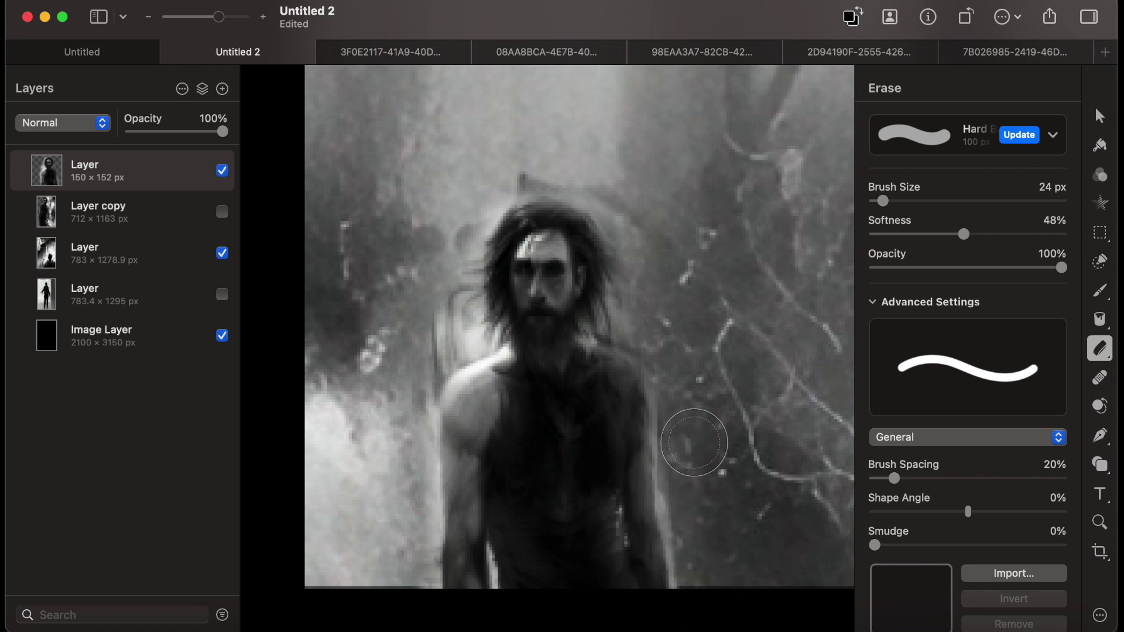
pyautogui.moveTo(662, 326); pyautogui.dragTo(656, 322)
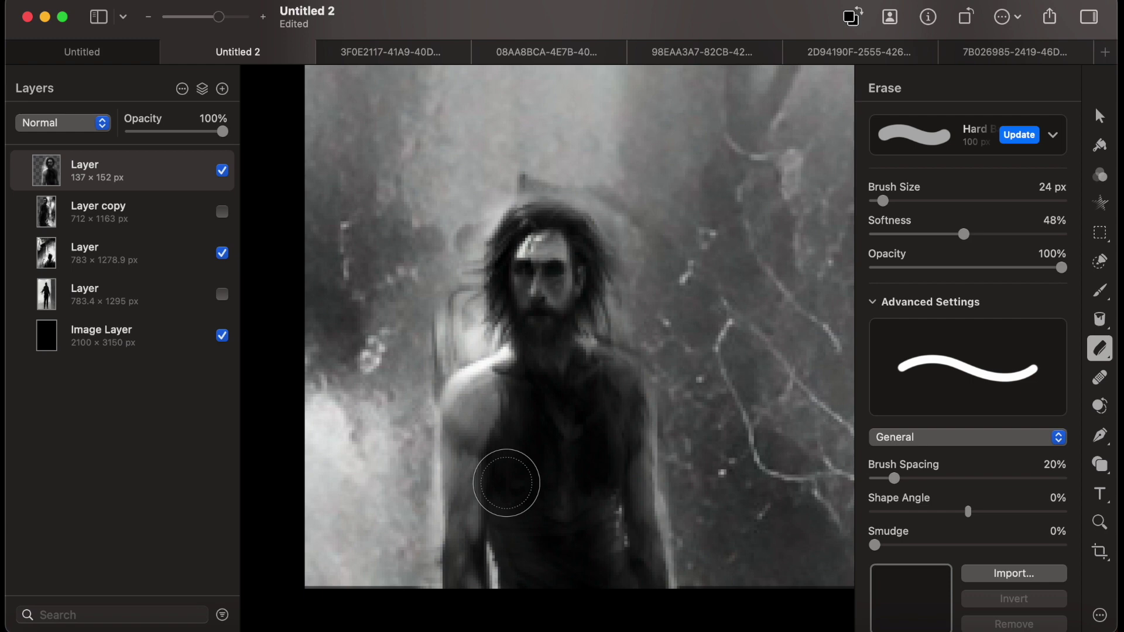
pyautogui.moveTo(223, 132)
pyautogui.mouseDown()
pyautogui.moveTo(198, 132)
pyautogui.moveTo(224, 131)
pyautogui.mouseUp()
pyautogui.moveTo(218, 17); pyautogui.dragTo(209, 17)
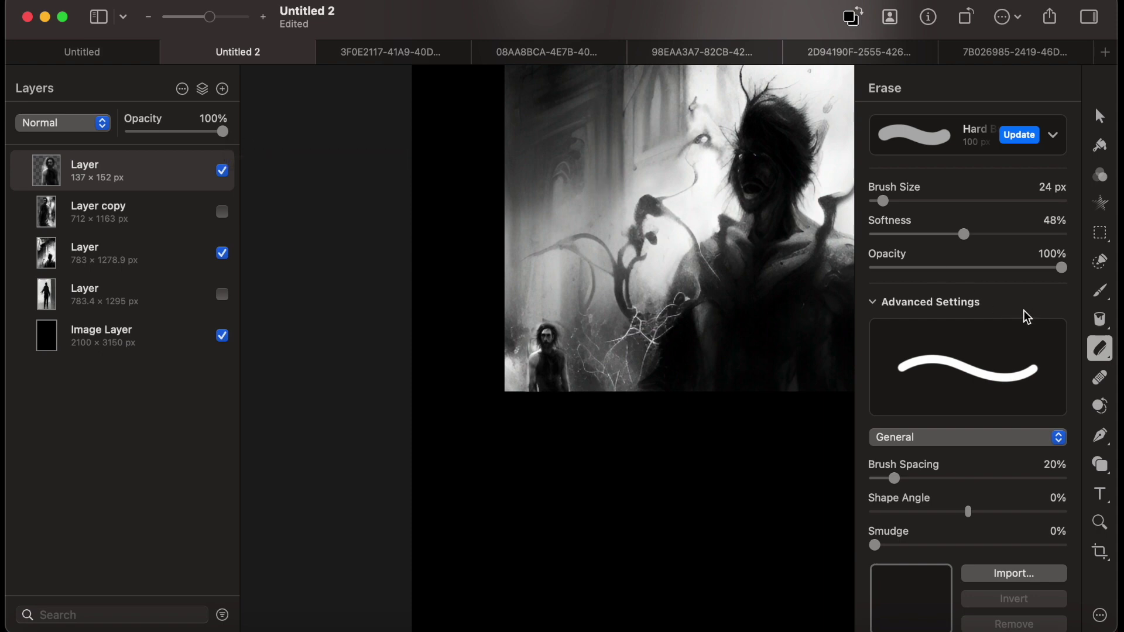
# Add a Gaussian blur effect to the small man inset and set its radius to 0.9 px
pyautogui.click(431, 0)
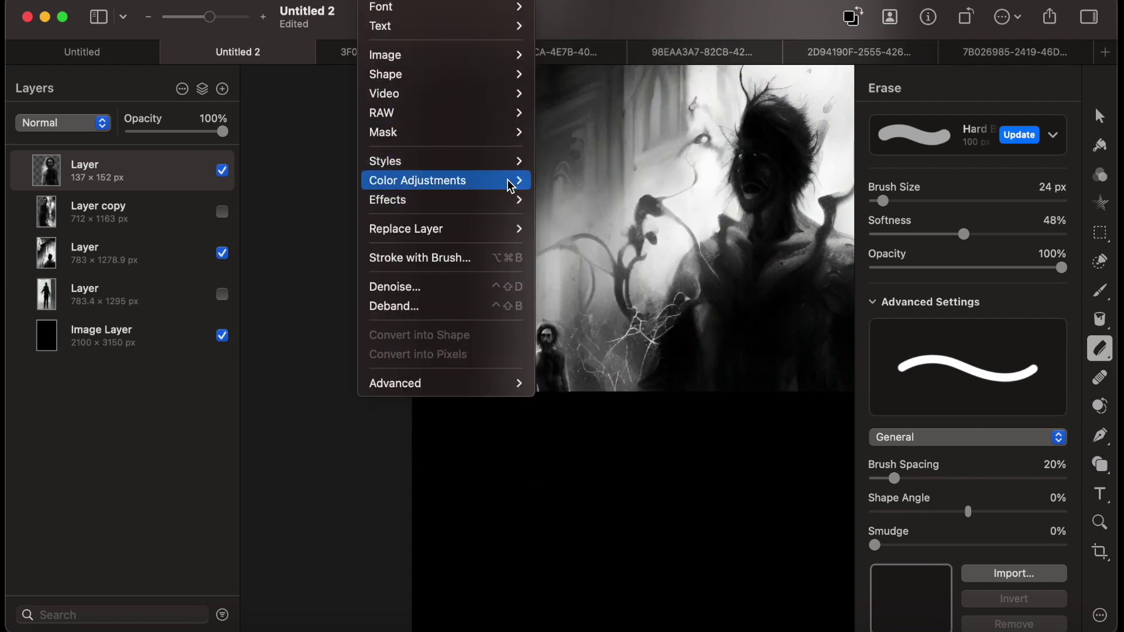
pyautogui.moveTo(490, 210)
pyautogui.moveTo(581, 206)
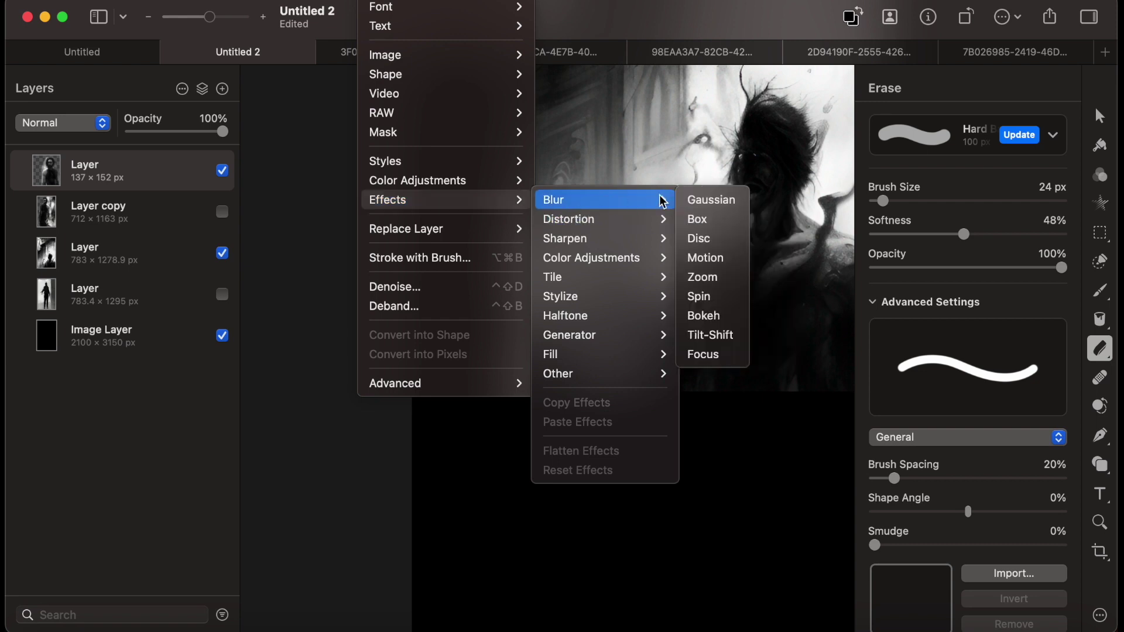
pyautogui.click(709, 200)
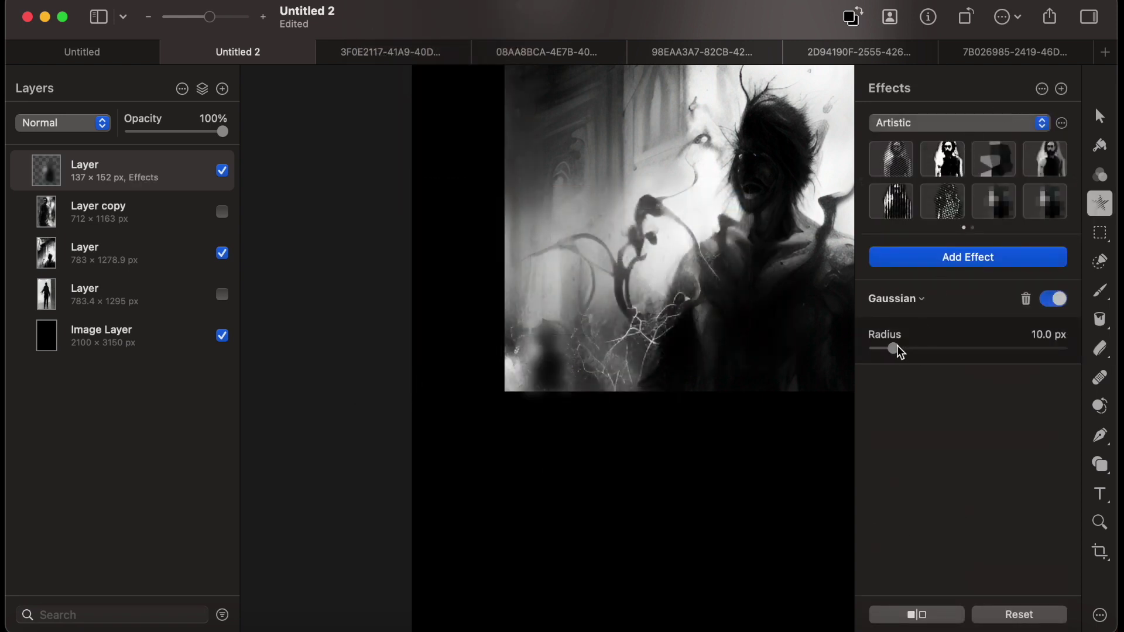
pyautogui.moveTo(900, 352); pyautogui.dragTo(882, 358)
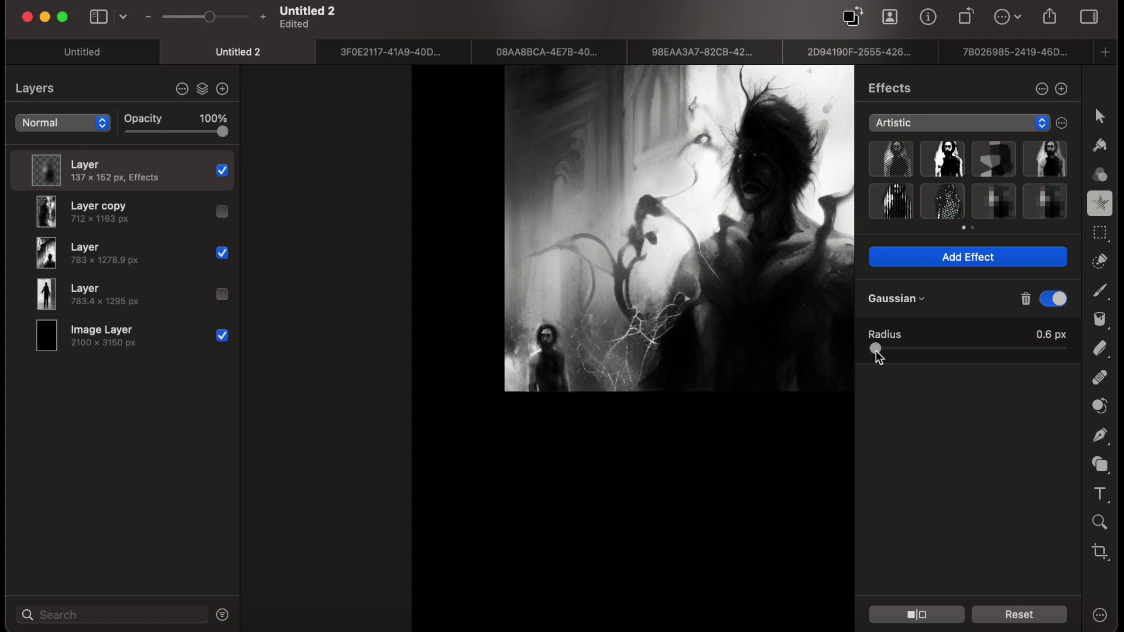
pyautogui.moveTo(882, 359); pyautogui.dragTo(883, 360)
pyautogui.moveTo(877, 343); pyautogui.dragTo(876, 342)
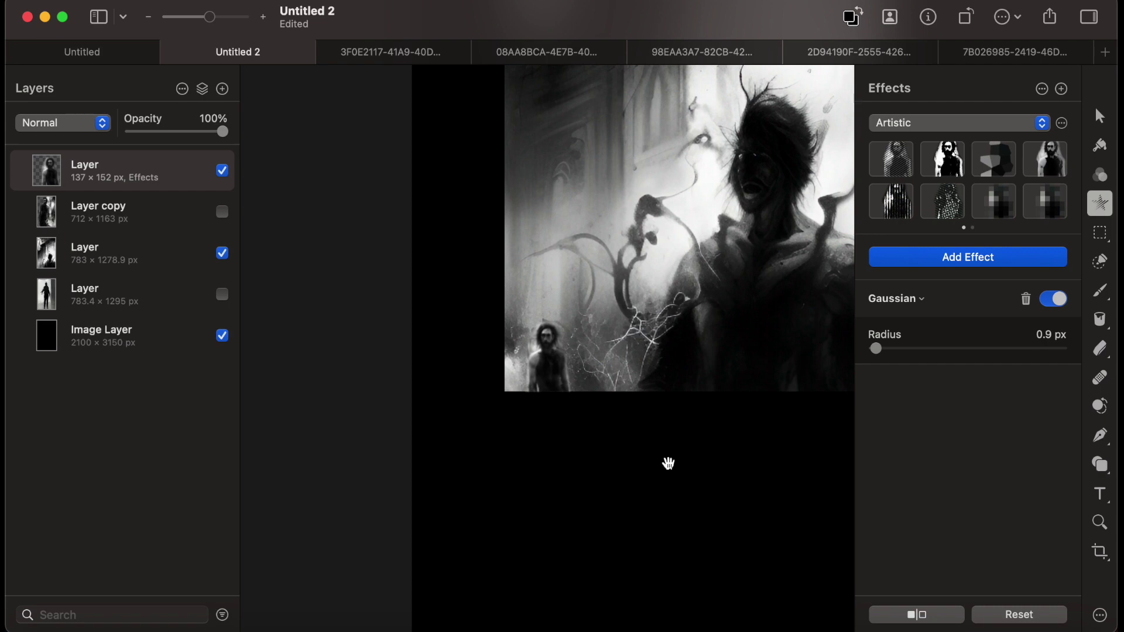
# Show the Layer copy layer and move it beside the building panel to X 1017 px, Y 327 px
pyautogui.click(125, 218)
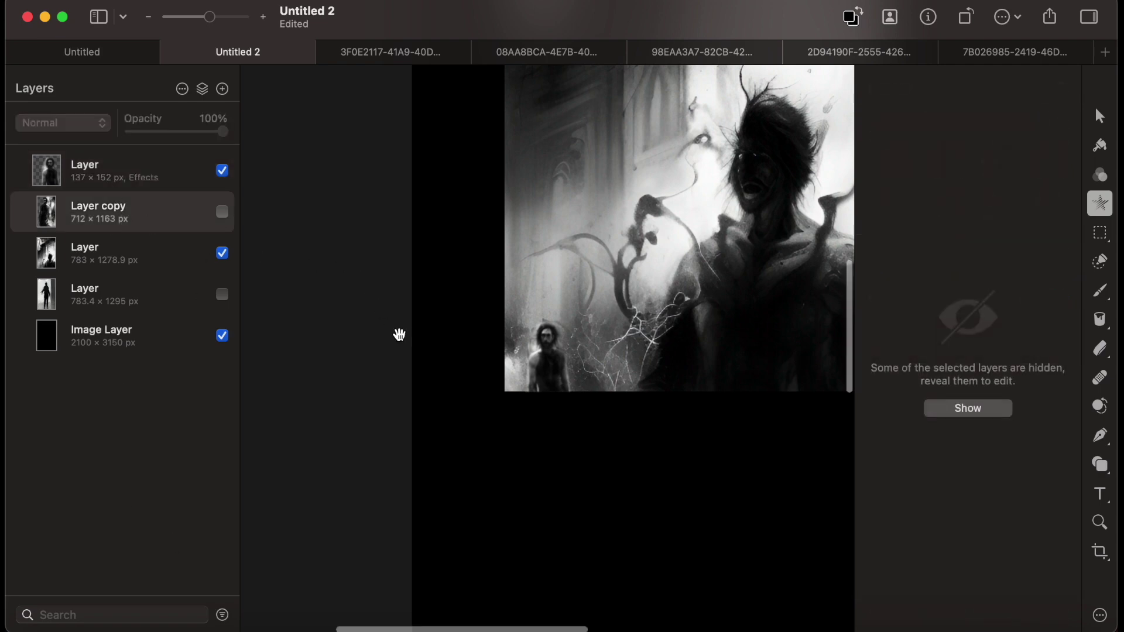
pyautogui.moveTo(209, 17); pyautogui.dragTo(189, 17)
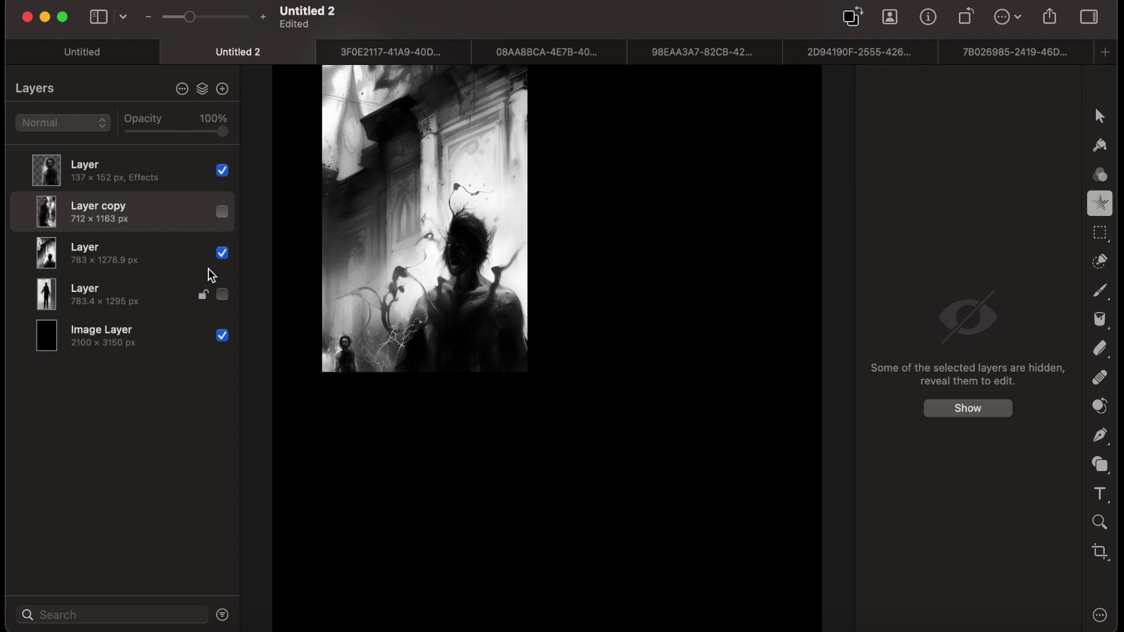
pyautogui.click(223, 295)
pyautogui.click(222, 295)
pyautogui.click(222, 211)
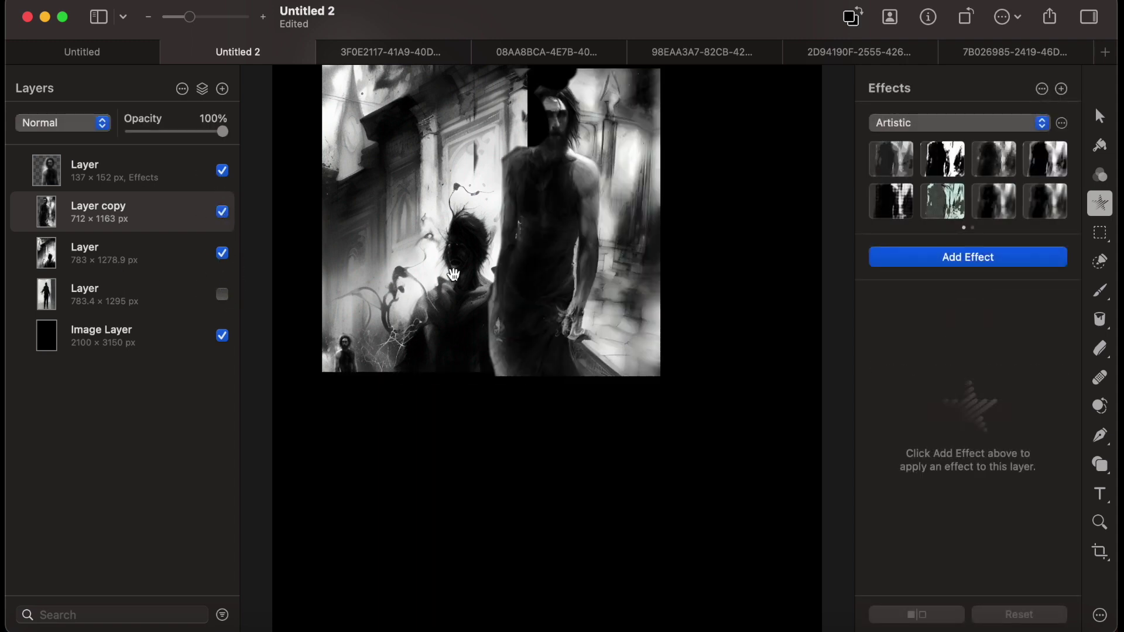
pyautogui.press('v')
pyautogui.moveTo(577, 240); pyautogui.dragTo(637, 246)
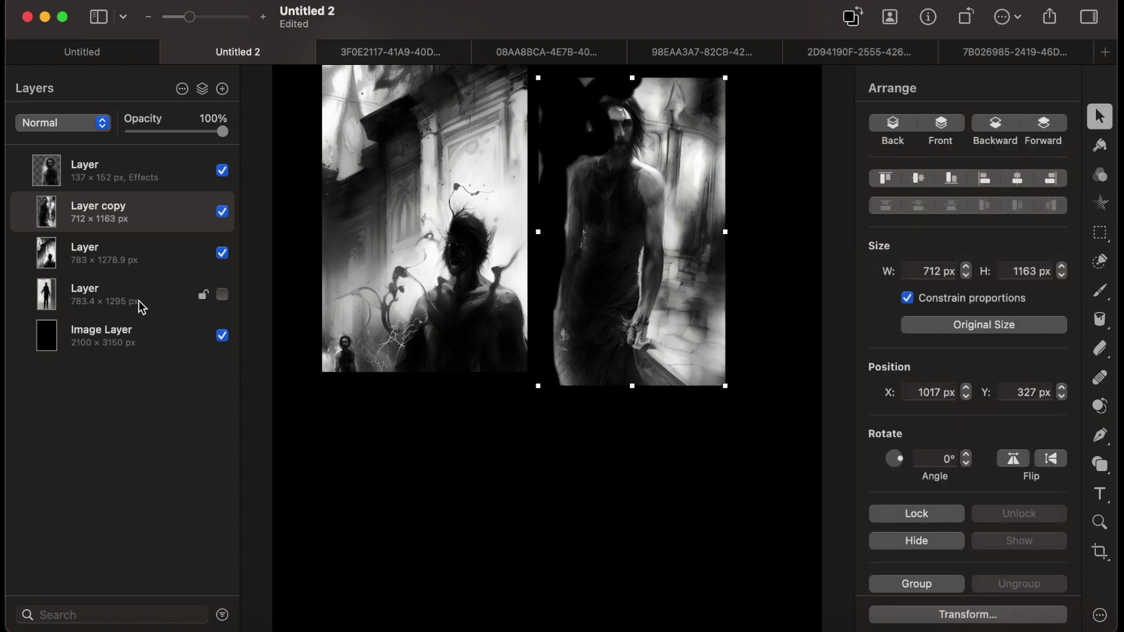
# Delete the Layer copy layer and briefly toggle the silhouette layer's visibility, leaving it hidden
pyautogui.rightClick(138, 213)
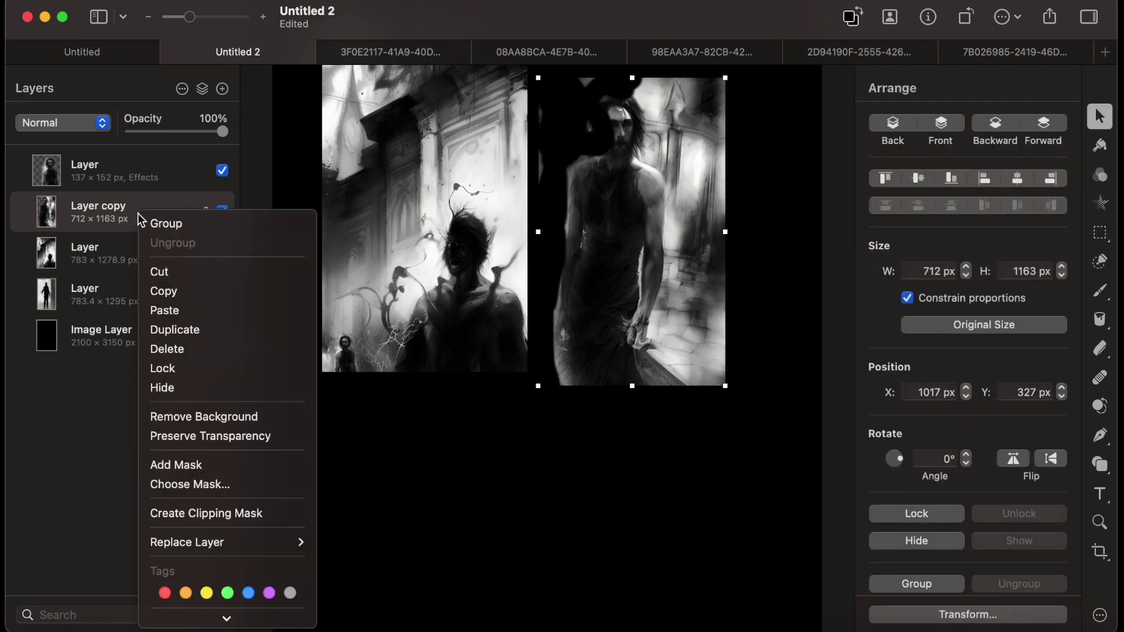
pyautogui.click(164, 351)
pyautogui.click(222, 253)
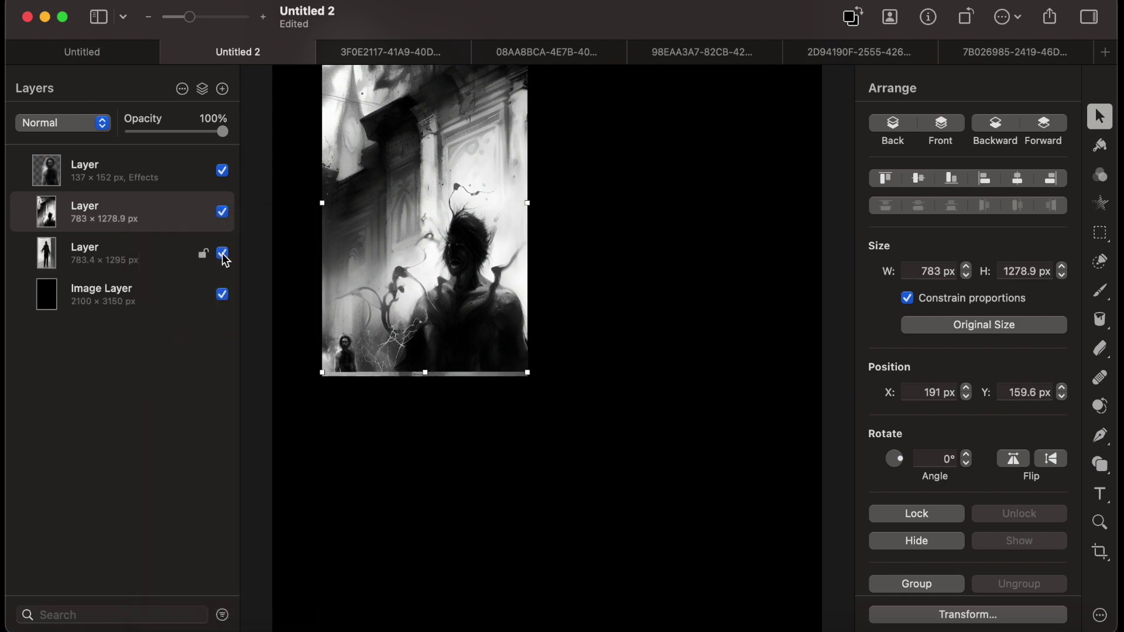
pyautogui.click(222, 254)
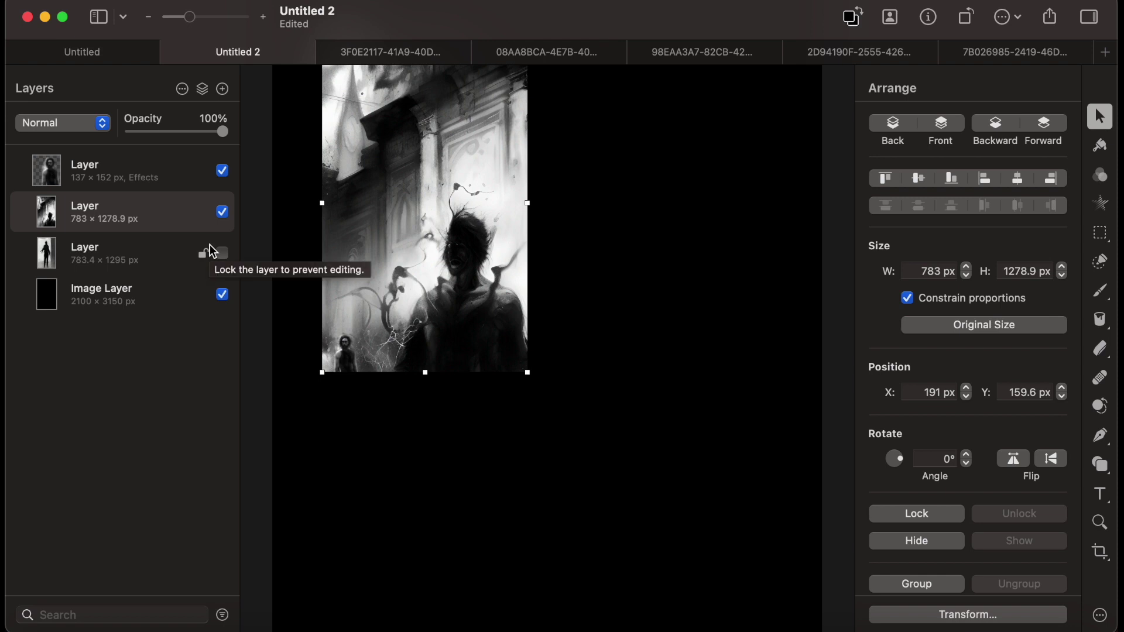
# Close the source images 3F0E2117 and 08AA8BCA
pyautogui.click(419, 52)
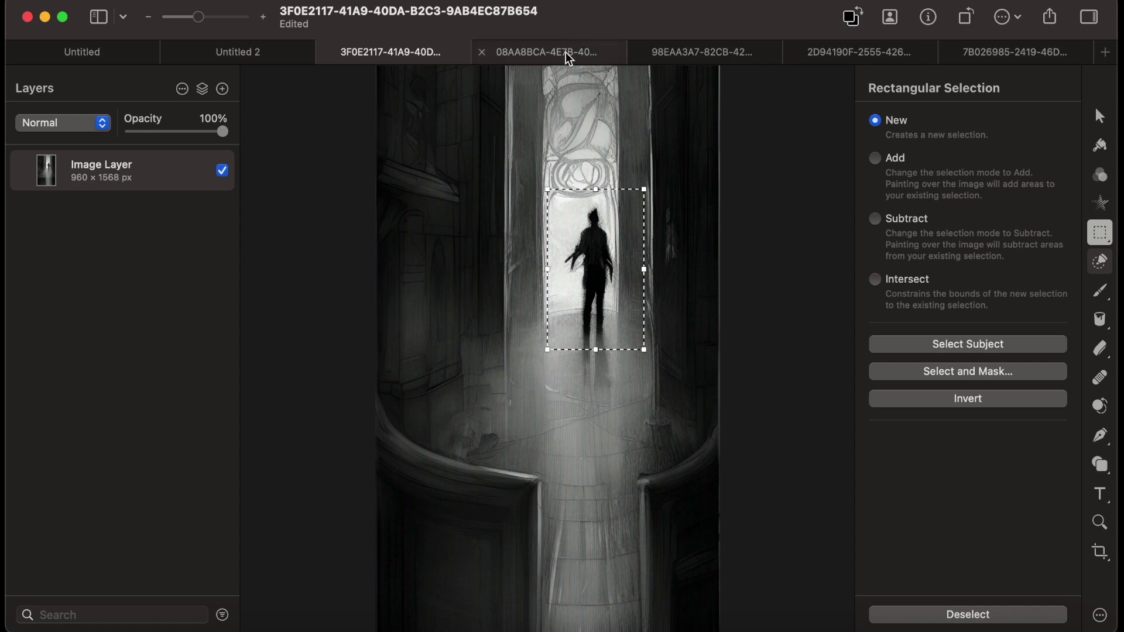
pyautogui.press('super+w')
pyautogui.click(431, 431)
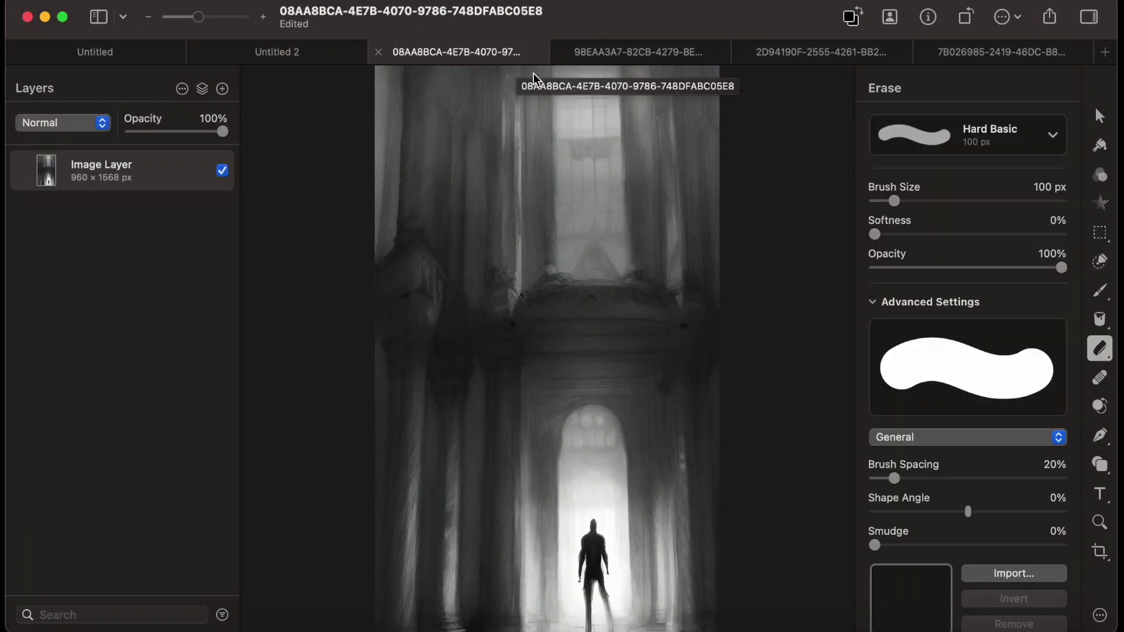
pyautogui.press('super+w')
# Look through the remaining source images and open the long-haired standing man's picture from the Photos library
pyautogui.click(784, 46)
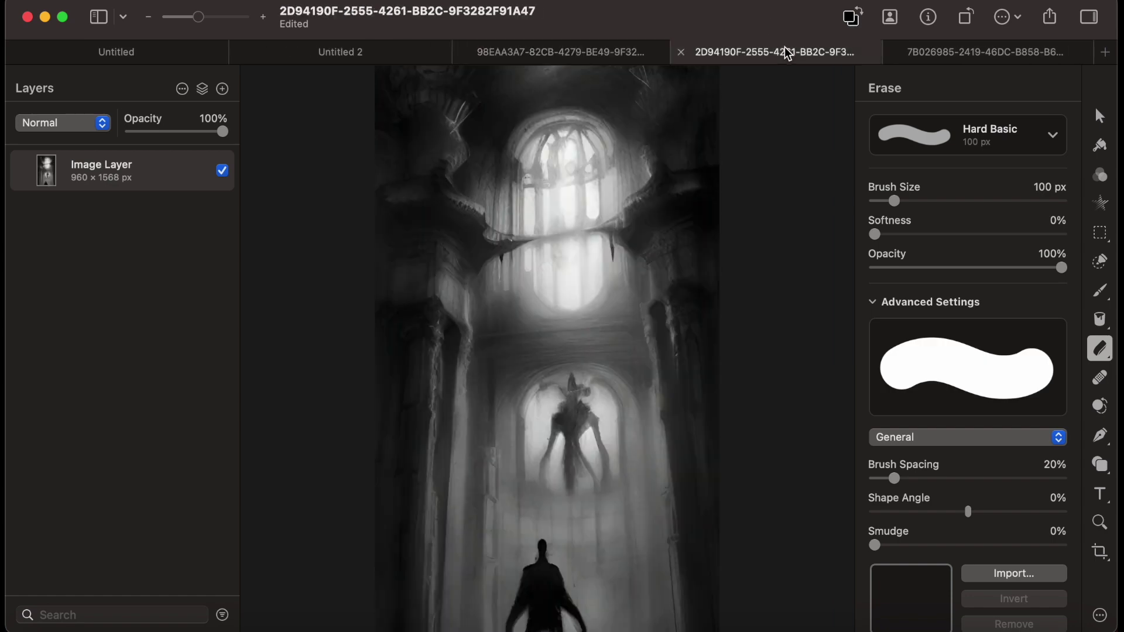
pyautogui.click(939, 55)
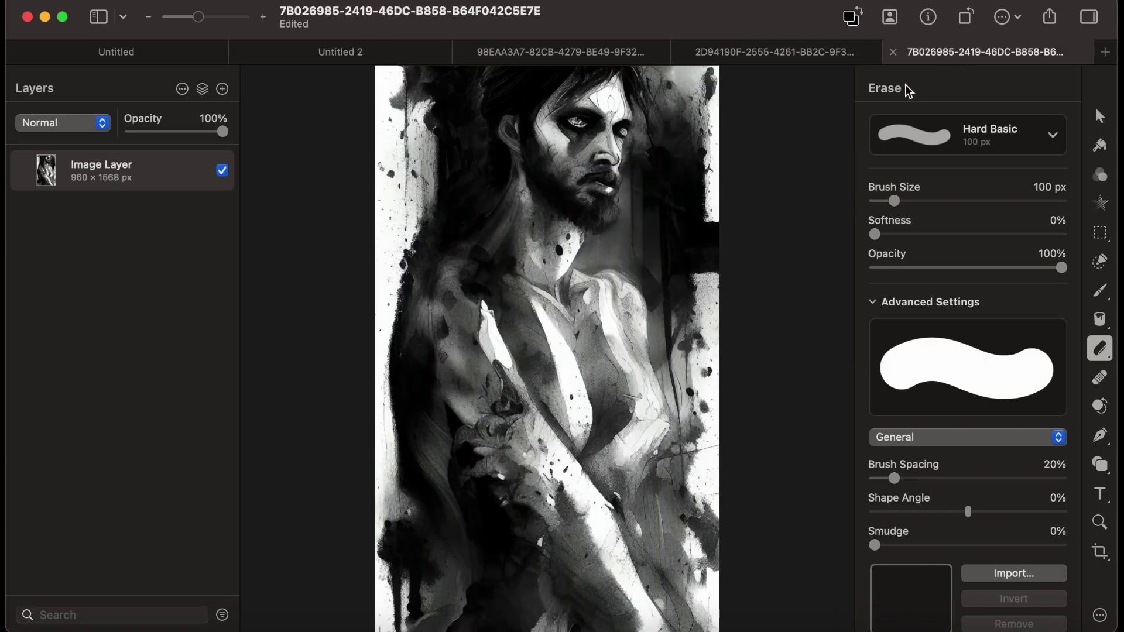
pyautogui.press('super+o')
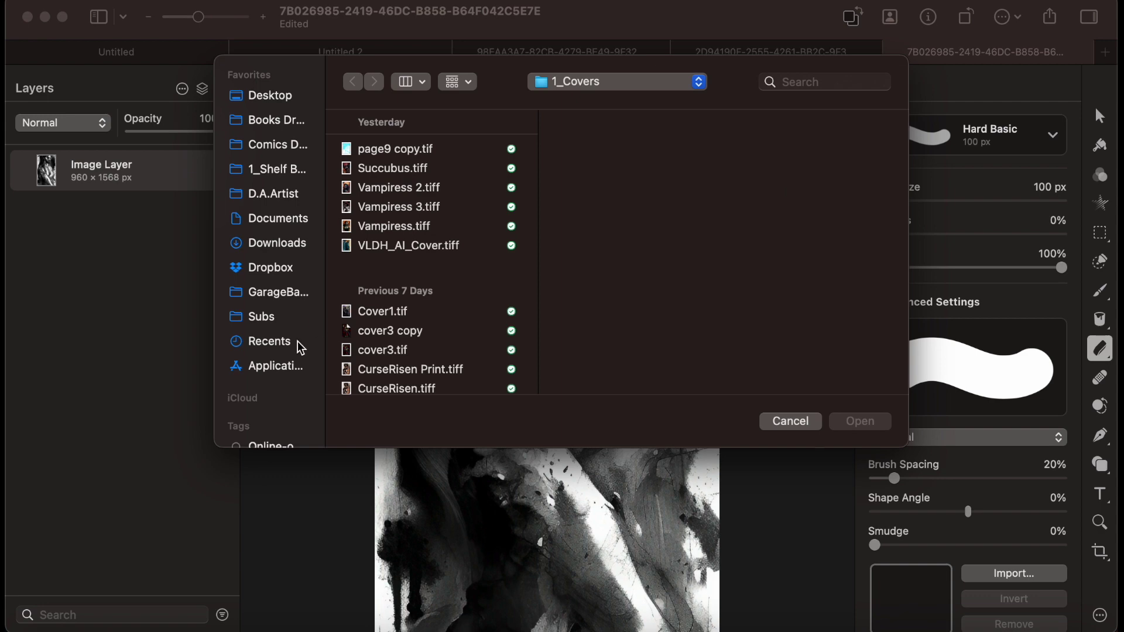
pyautogui.scroll(-5, 301, 348)
pyautogui.click(287, 403)
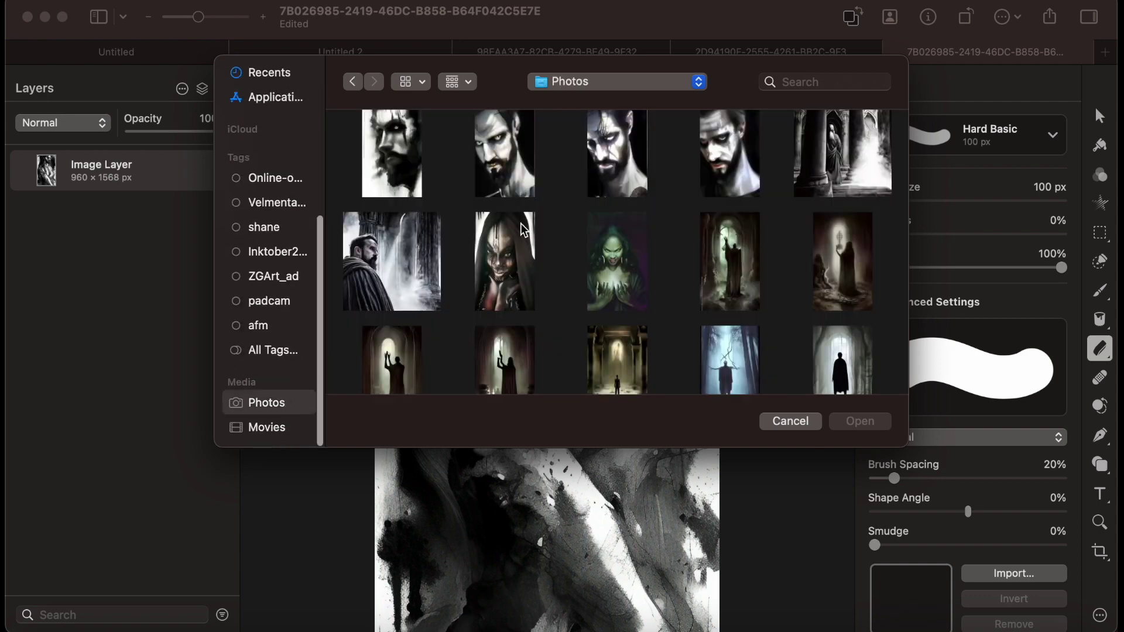
pyautogui.scroll(-10, 522, 243)
pyautogui.click(523, 323)
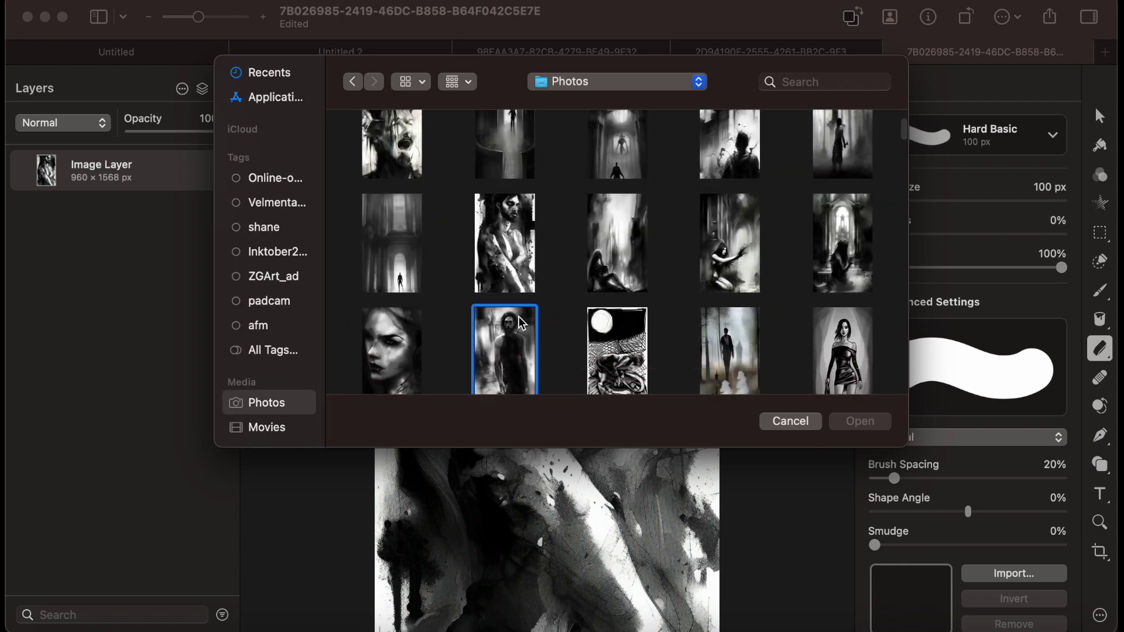
pyautogui.doubleClick(523, 323)
# Copy the whole long-haired man image, close its document, and paste the image onto the Untitled 2 page
pyautogui.press('super+a')
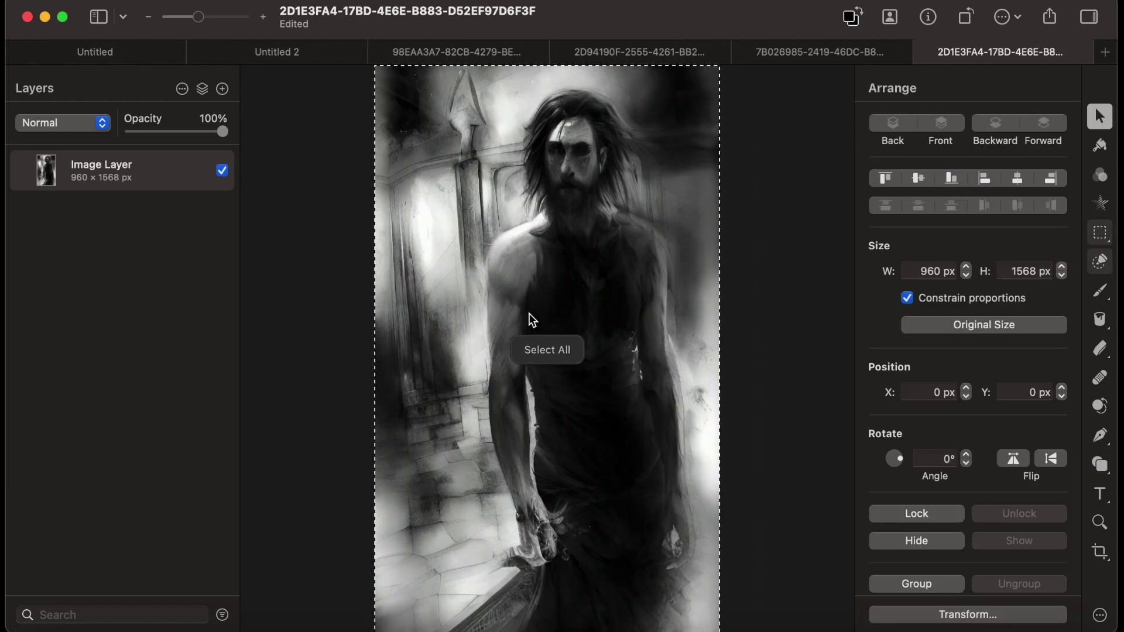
pyautogui.press('super+c')
pyautogui.press('super+w')
pyautogui.click(443, 426)
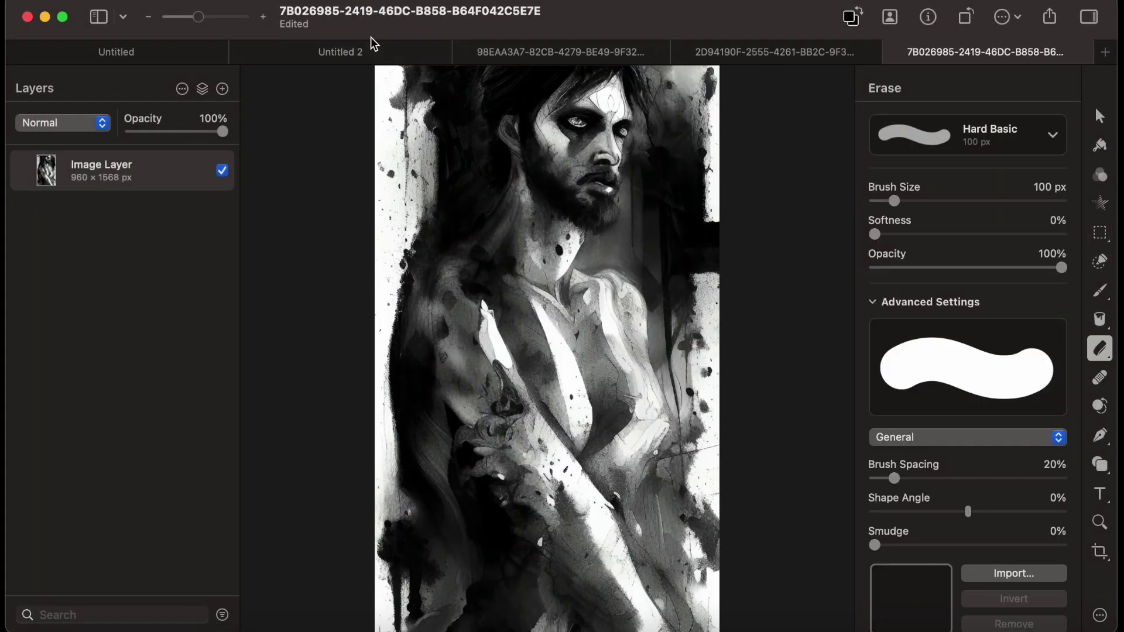
pyautogui.click(375, 58)
pyautogui.press('super+v')
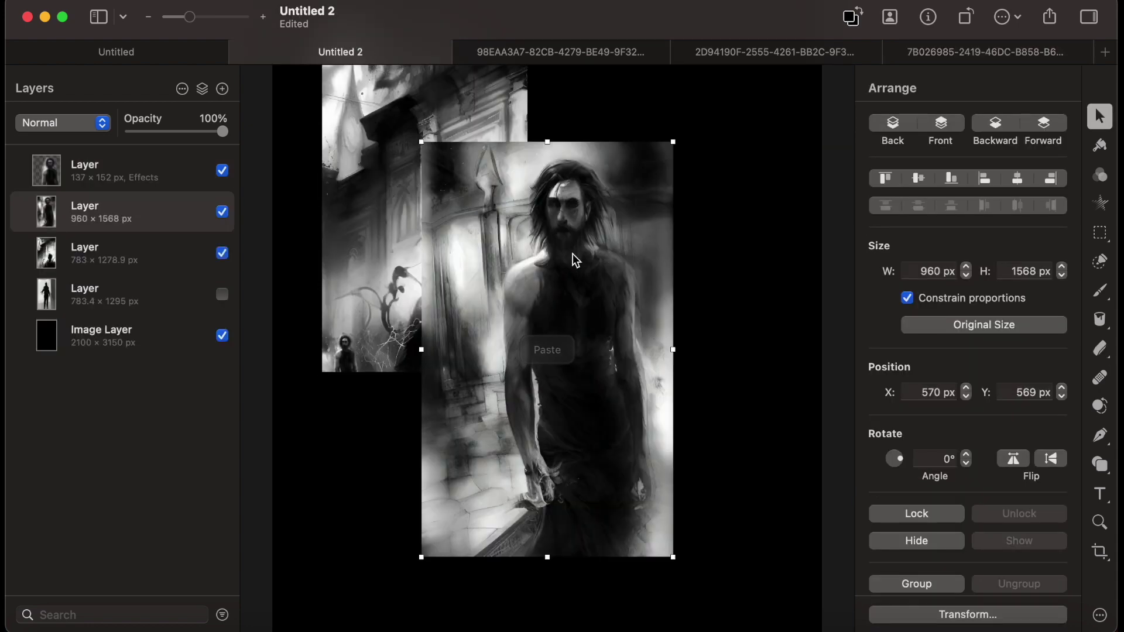
# Scale the long-haired man's picture to about 695 × 1135 px and place it beside the large spiky-haired figure panel
pyautogui.moveTo(572, 254); pyautogui.dragTo(637, 254)
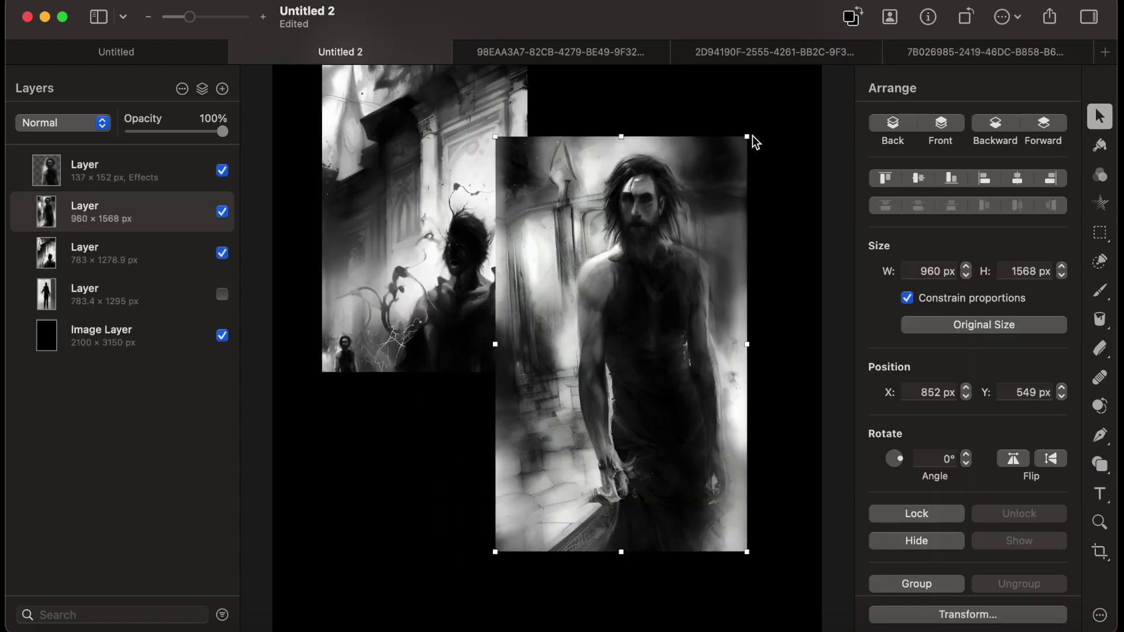
pyautogui.moveTo(749, 137); pyautogui.dragTo(681, 246)
pyautogui.moveTo(613, 303); pyautogui.dragTo(709, 137)
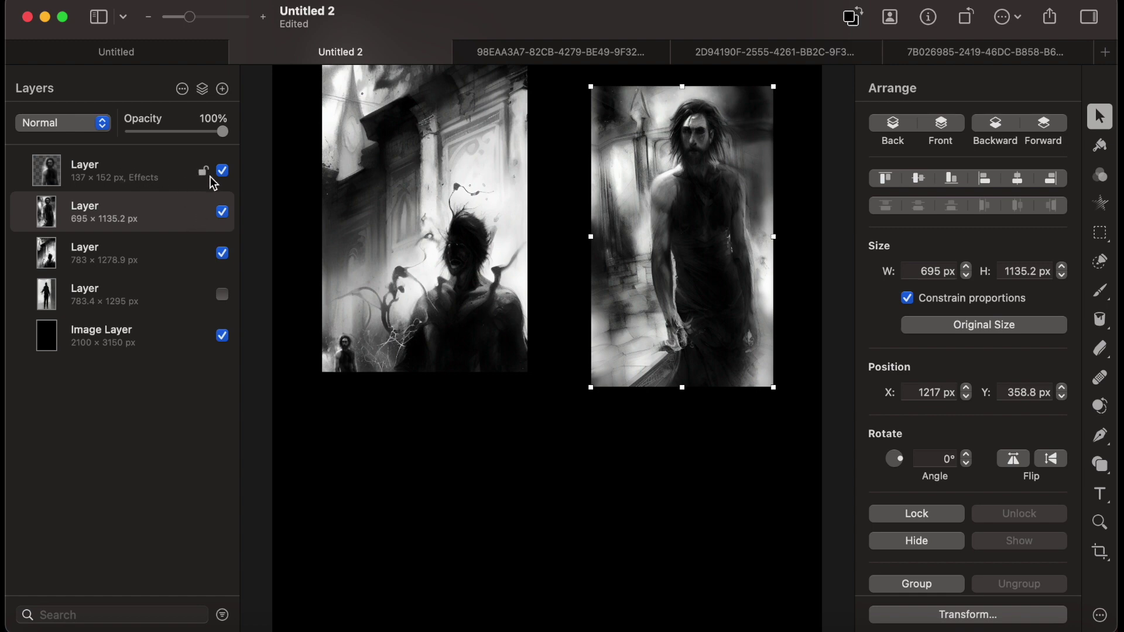
# Try merging the small inset figure layer with the long-haired man layer and resizing the result
pyautogui.keyDown('shift'); pyautogui.click(161, 174); pyautogui.keyUp('shift')
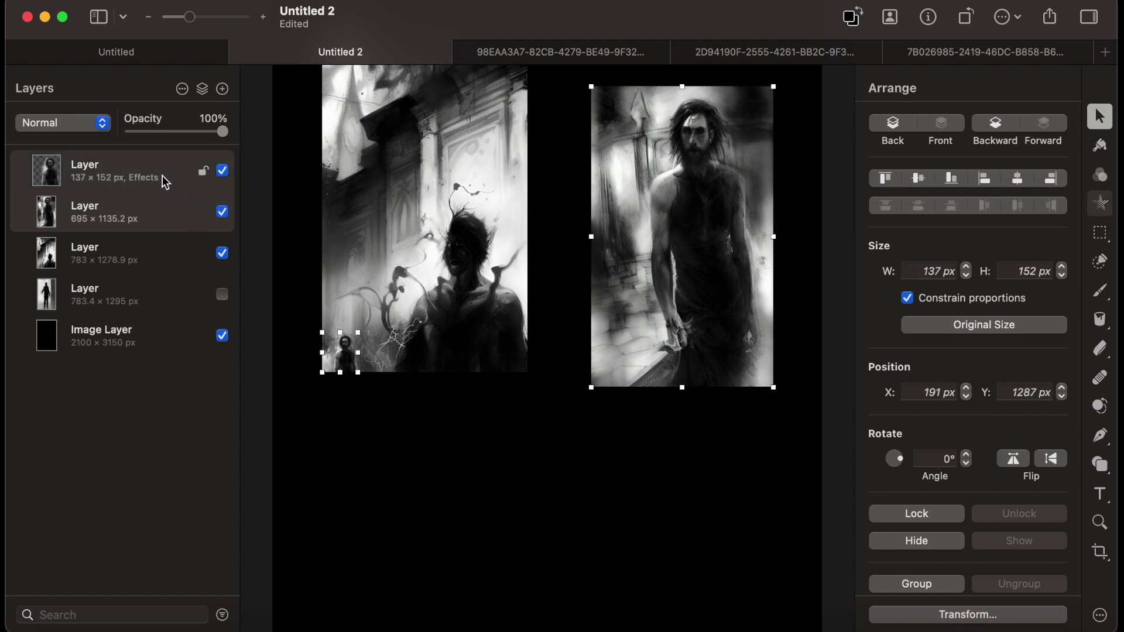
pyautogui.rightClick(162, 177)
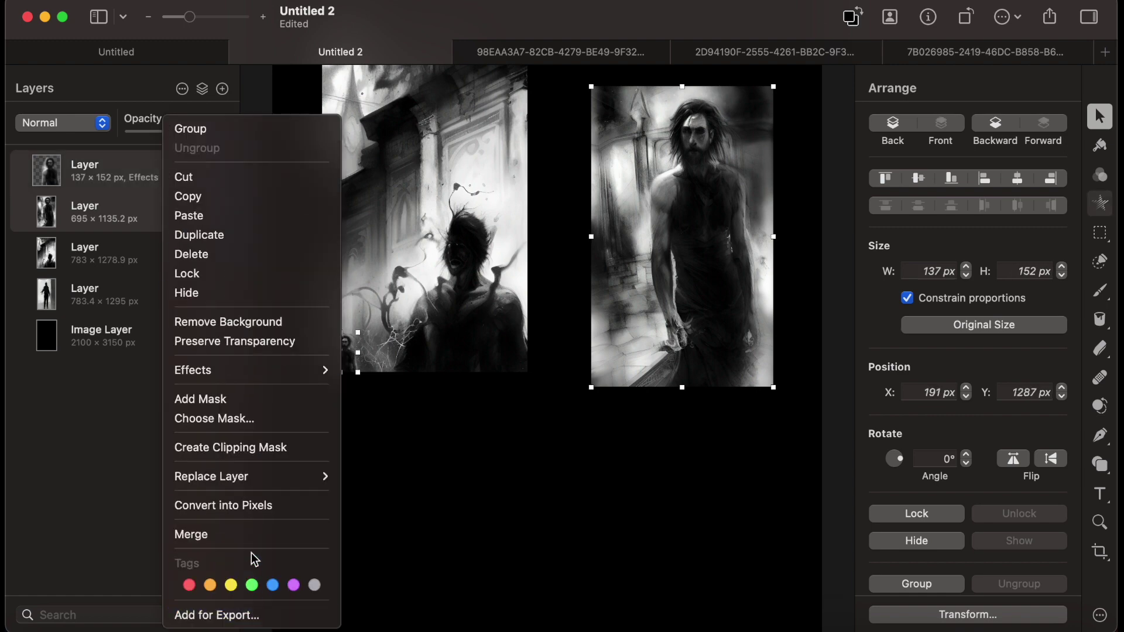
pyautogui.click(250, 534)
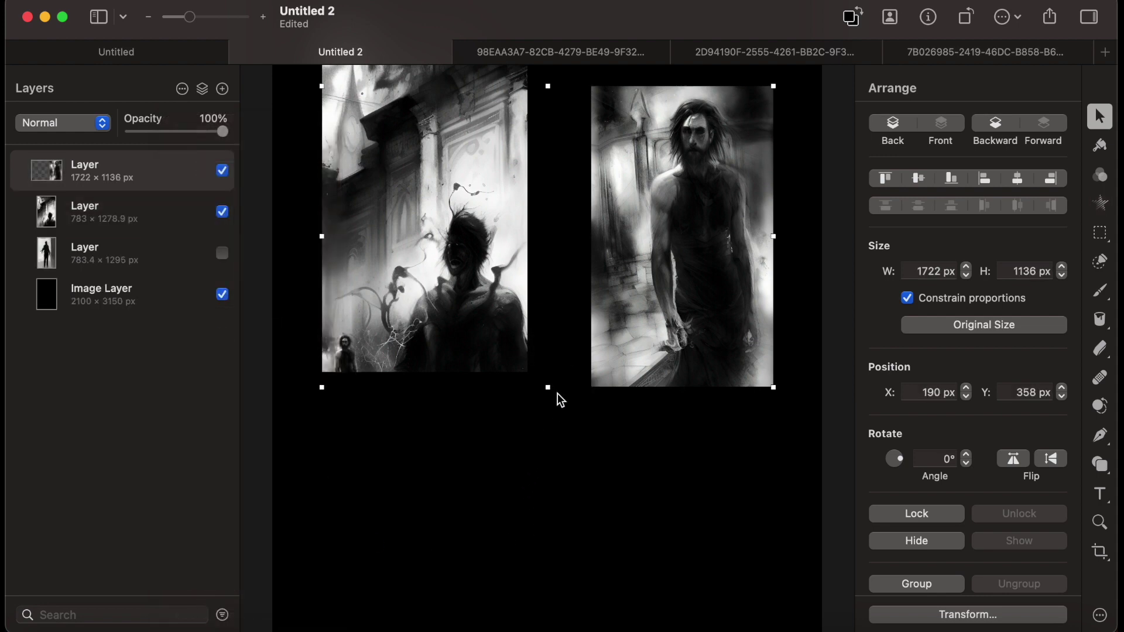
pyautogui.moveTo(550, 388); pyautogui.dragTo(582, 436)
pyautogui.press('super+z')
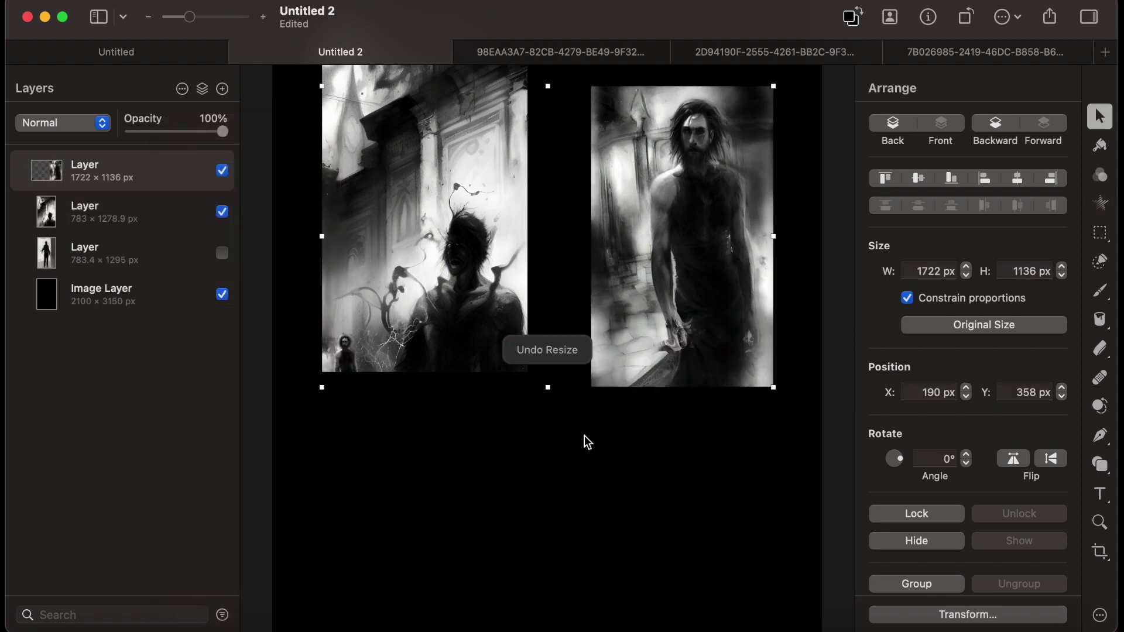
pyautogui.press('super+z')
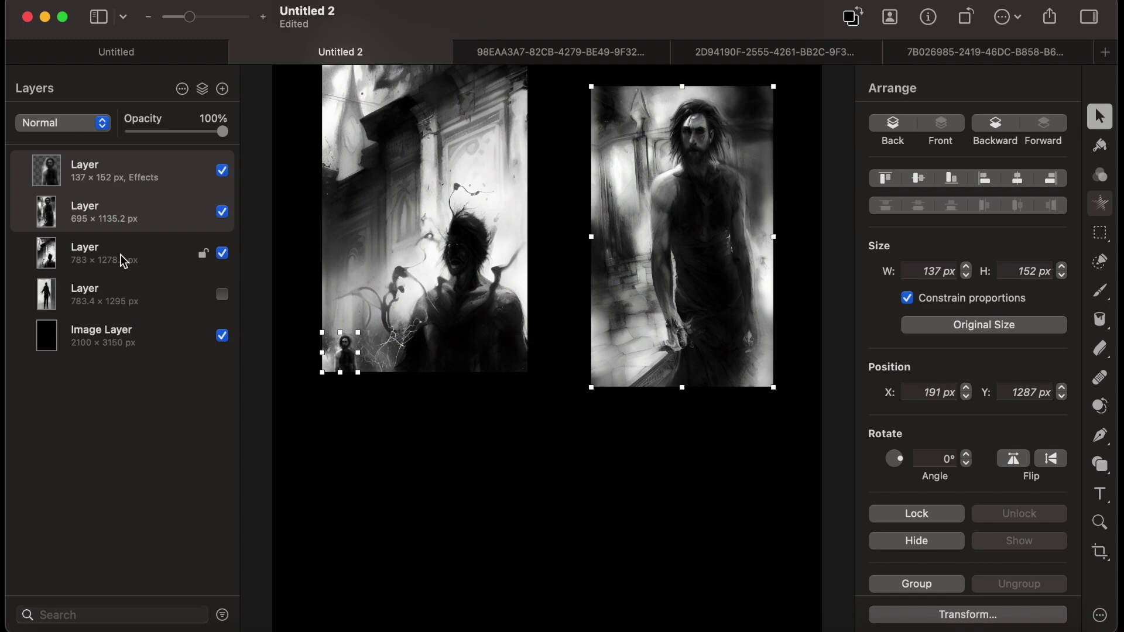
# Merge the long-haired man layer with the large spiky-haired figure panel layer
pyautogui.click(121, 255)
pyautogui.click(124, 221)
pyautogui.keyDown('shift'); pyautogui.click(125, 242); pyautogui.keyUp('shift')
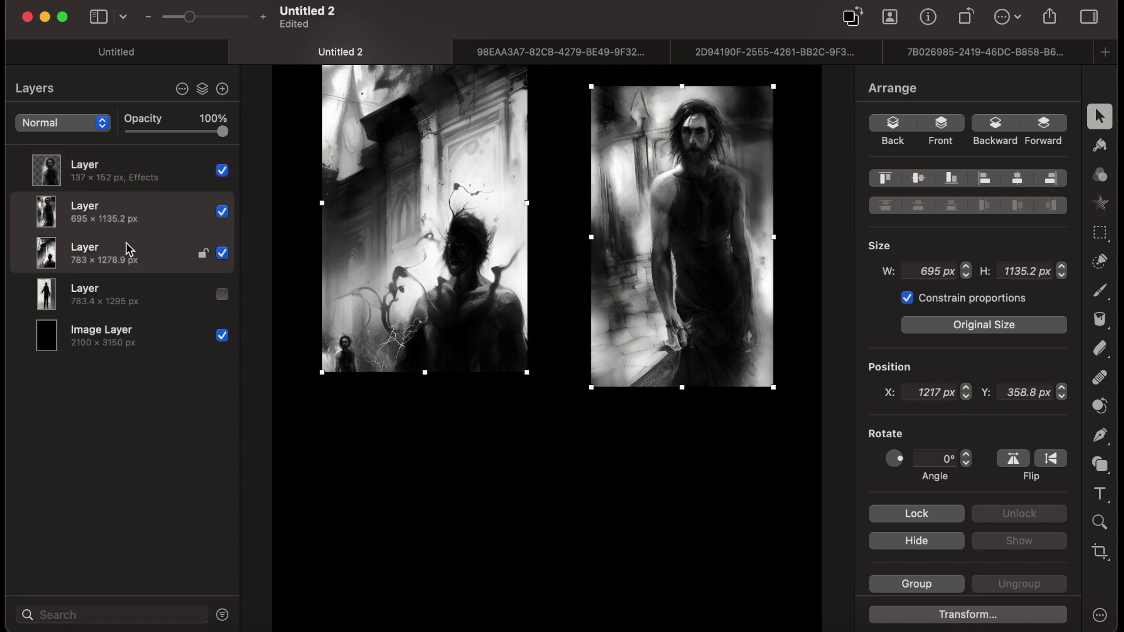
pyautogui.rightClick(125, 243)
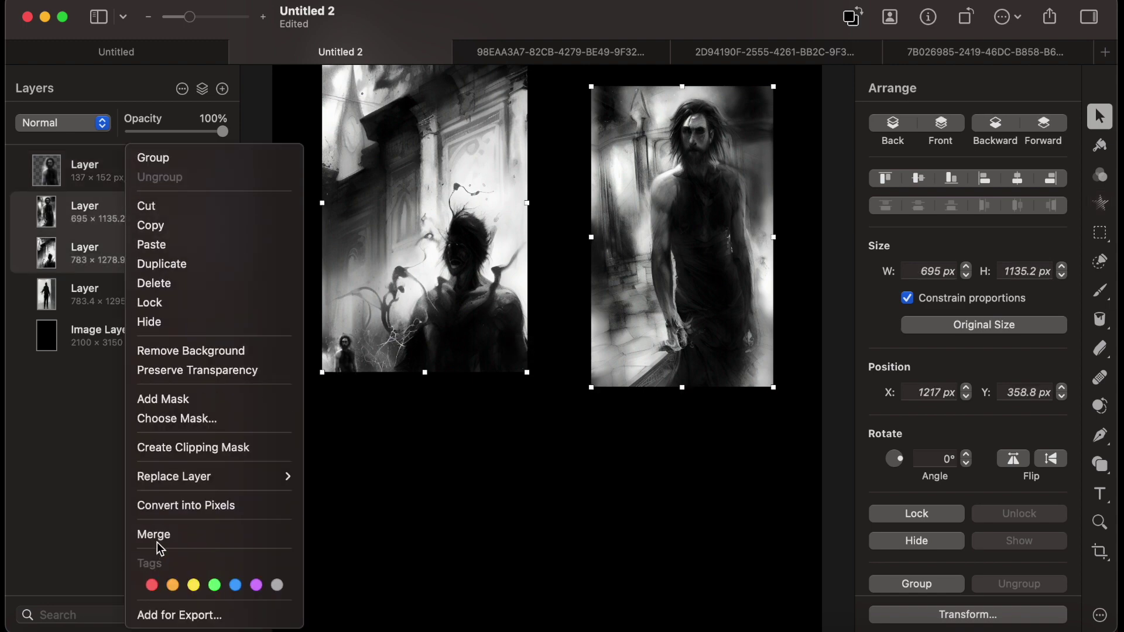
pyautogui.click(159, 536)
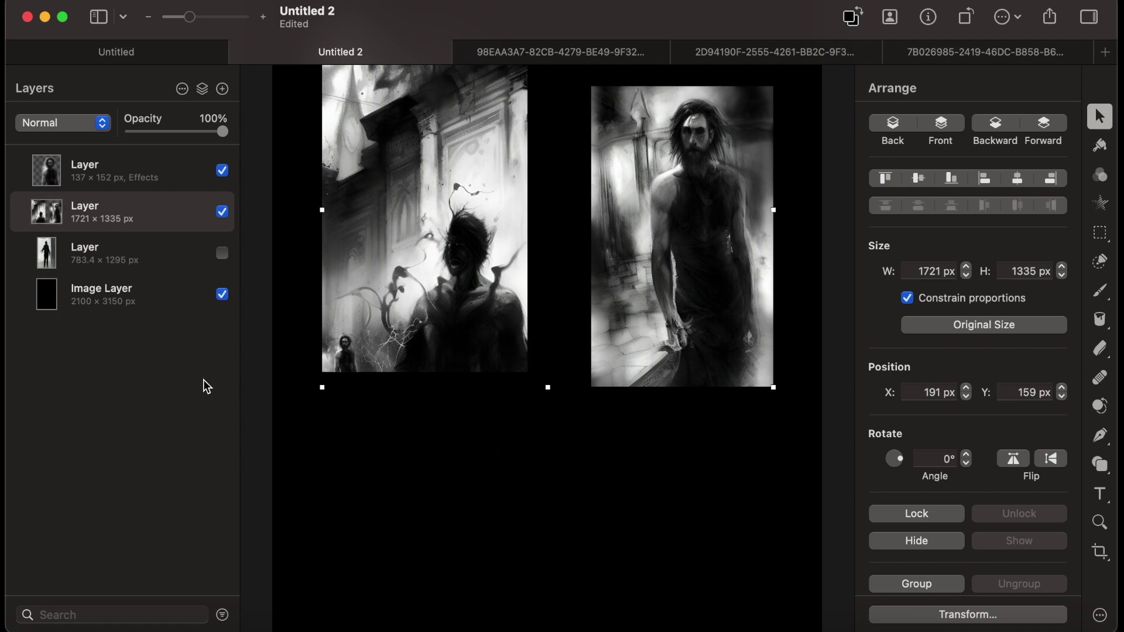
# Delete the hidden silhouette layer and merge the small inset figure layer with the combined panels layer
pyautogui.click(222, 212)
pyautogui.click(222, 212)
pyautogui.press('m')
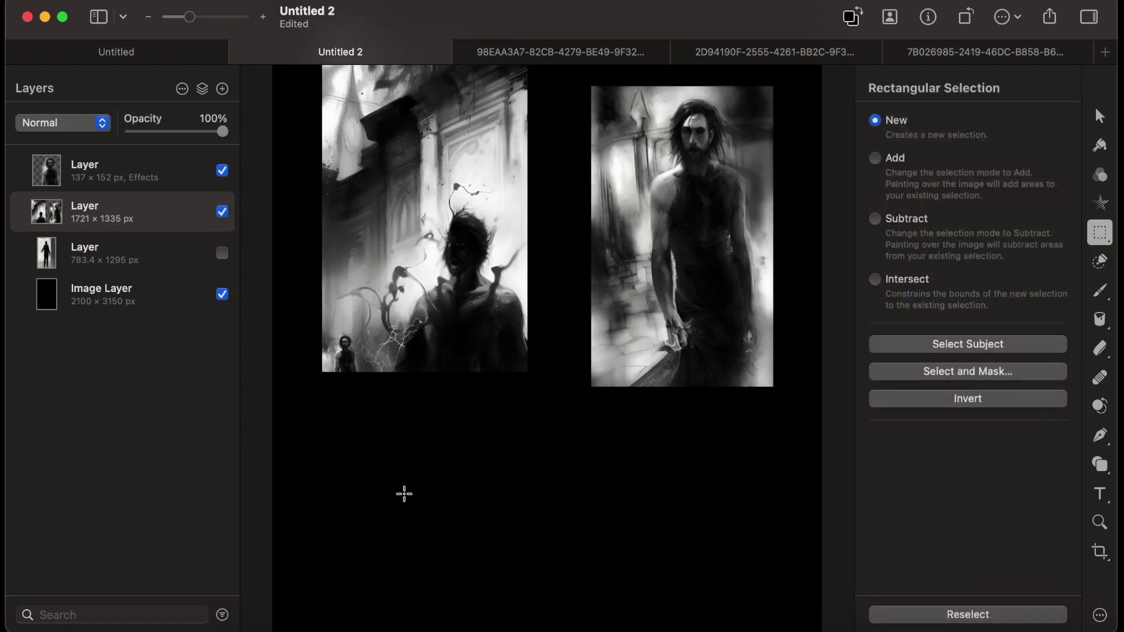
pyautogui.rightClick(157, 208)
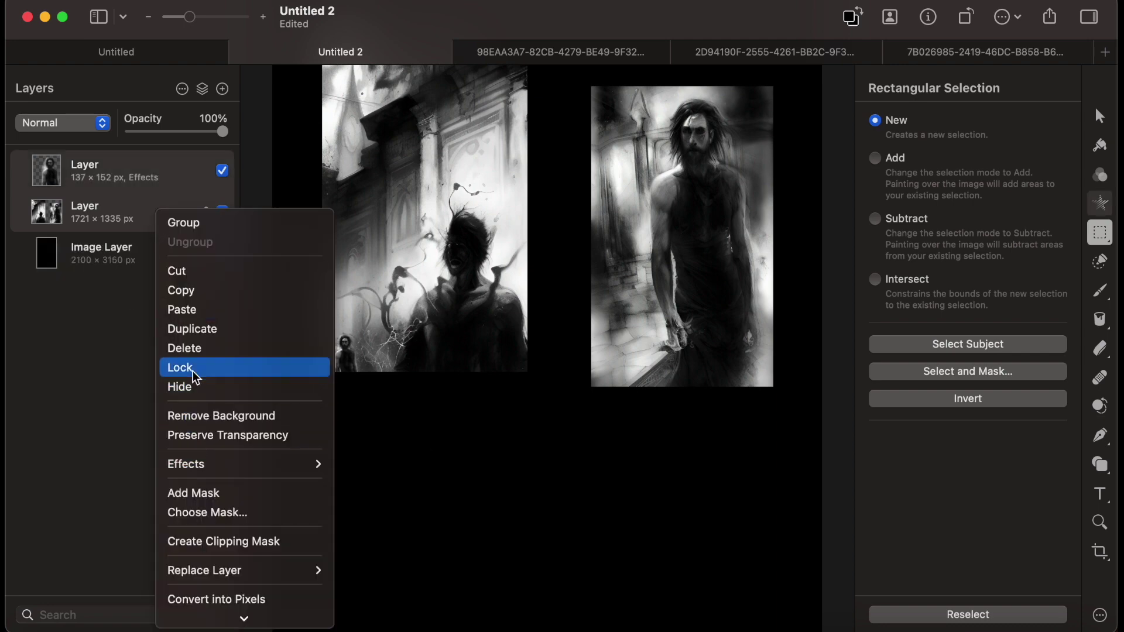
pyautogui.moveTo(244, 618)
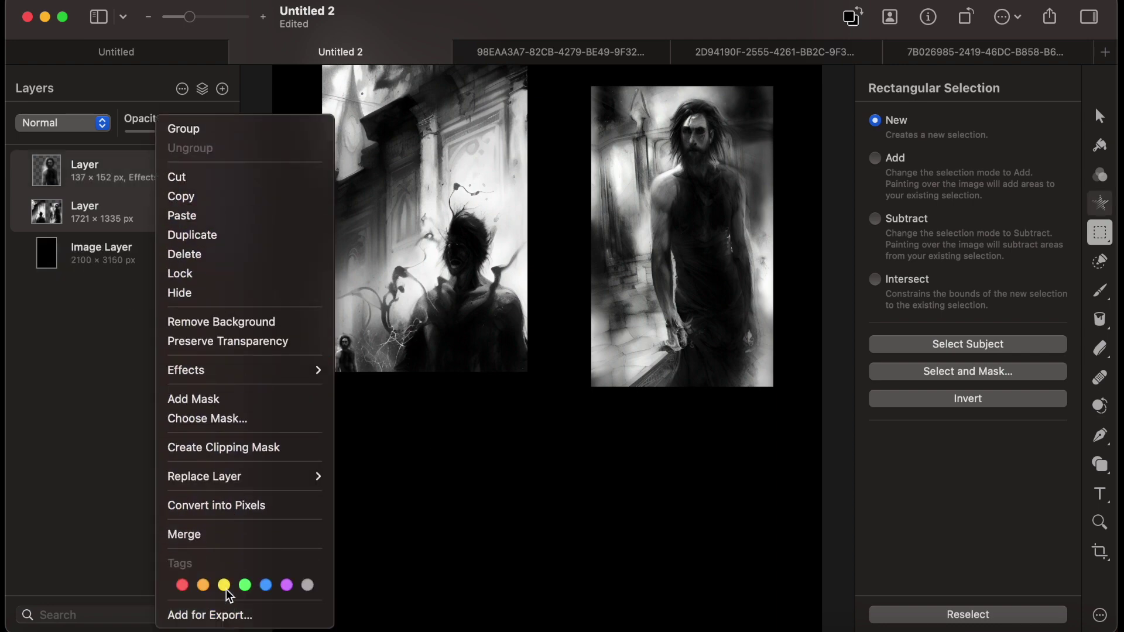
pyautogui.click(220, 538)
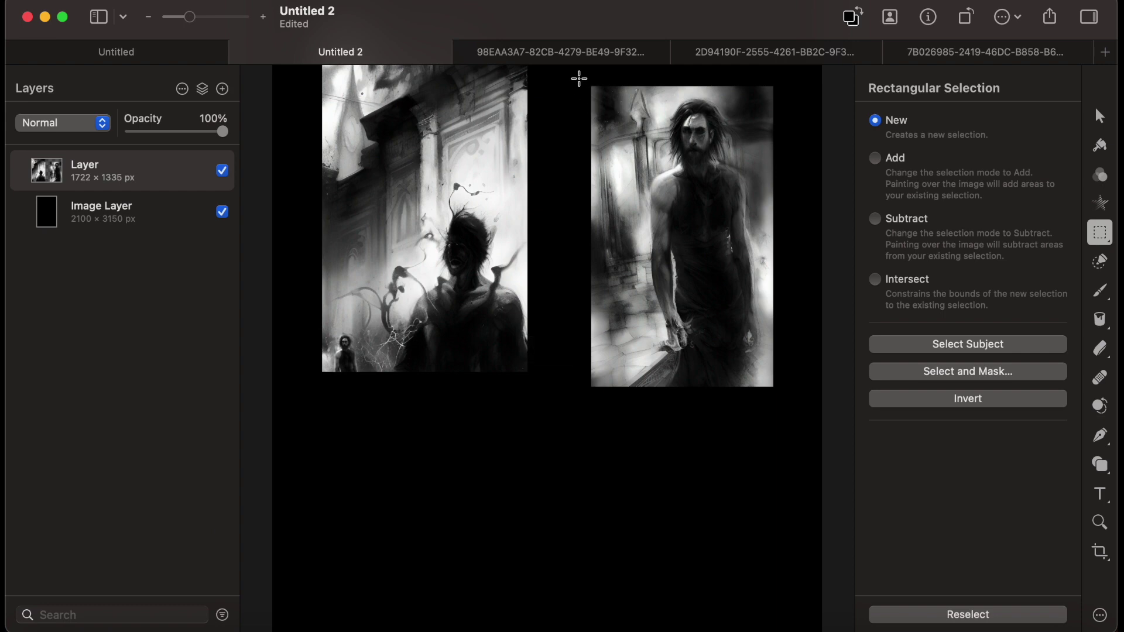
# Copy a rectangular selection around the long-haired man's picture and delete that area from the merged layer
pyautogui.moveTo(582, 78); pyautogui.dragTo(782, 397)
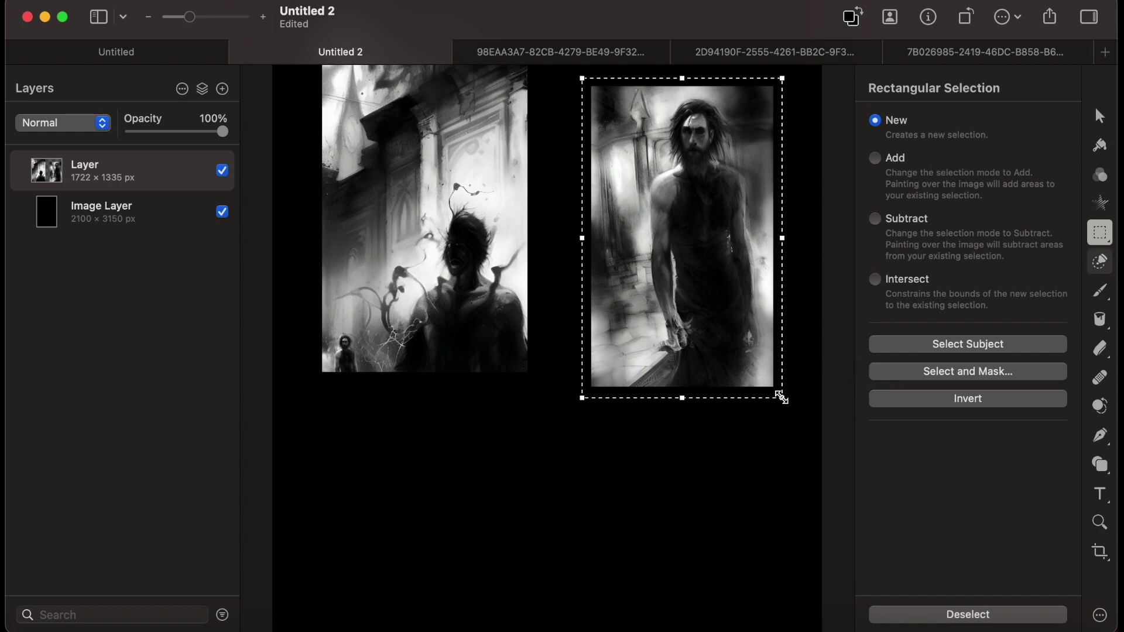
pyautogui.press('super+c')
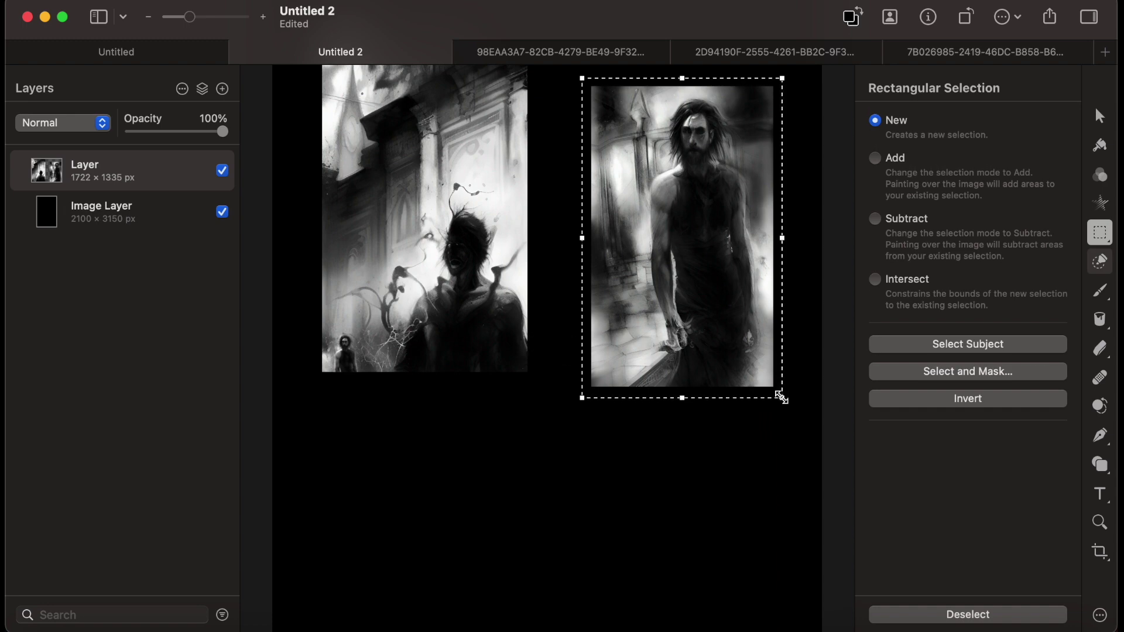
pyautogui.press('BackSpace')
# Enlarge the remaining spiky-haired figure panel to about 1046 × 1711 px, keeping its upper-left corner in place
pyautogui.press('super+a')
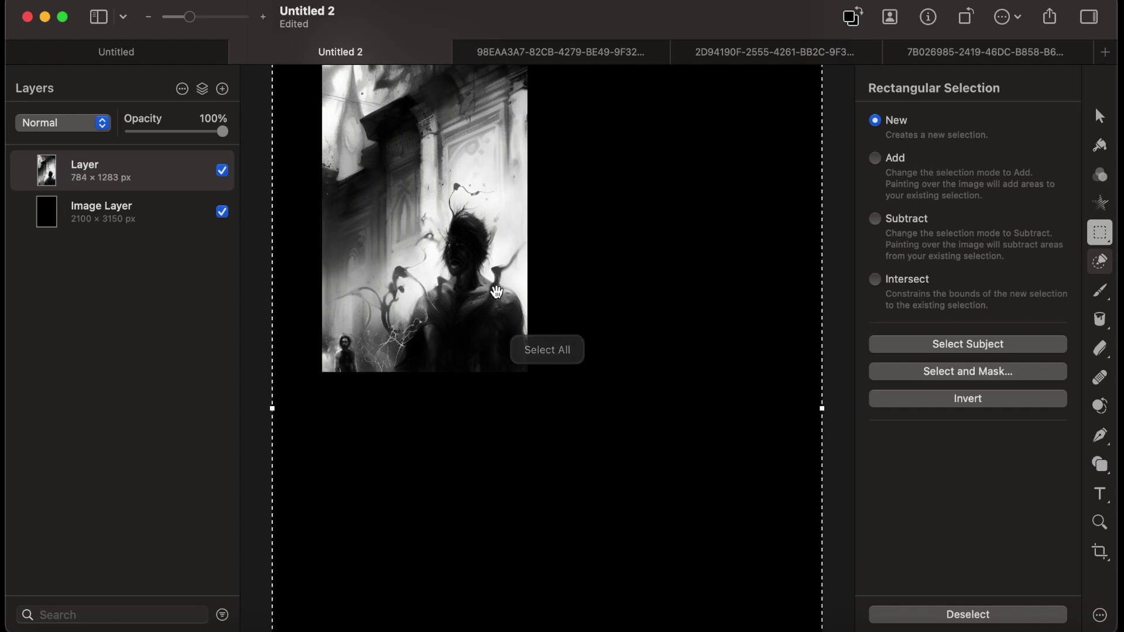
pyautogui.press('v')
pyautogui.scroll(1, 462, 336)
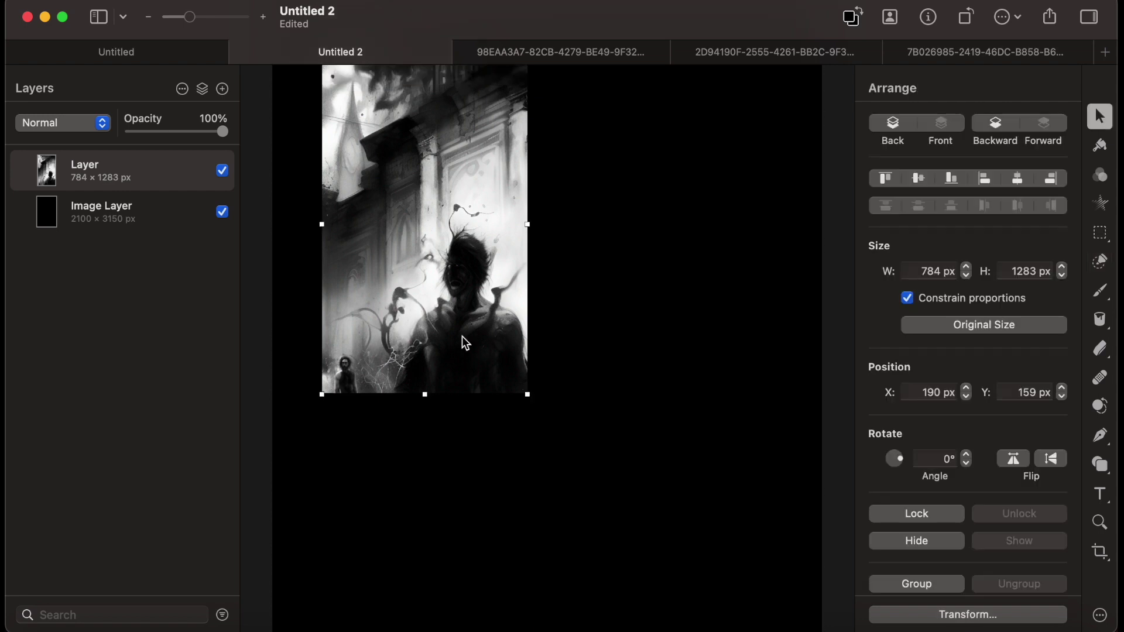
pyautogui.moveTo(530, 393); pyautogui.dragTo(607, 510)
pyautogui.scroll(2, 469, 303)
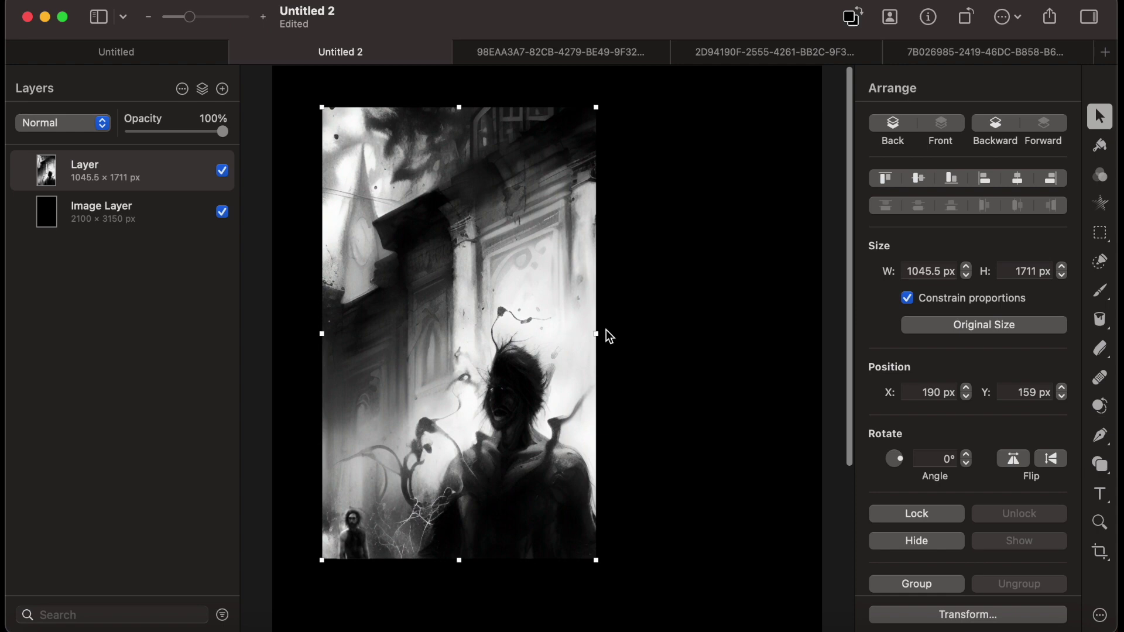
# Paste the long-haired man's picture and place it behind the large panel, overlapping its lower-right edge at about X 1196, Y 884 px
pyautogui.press('super+v')
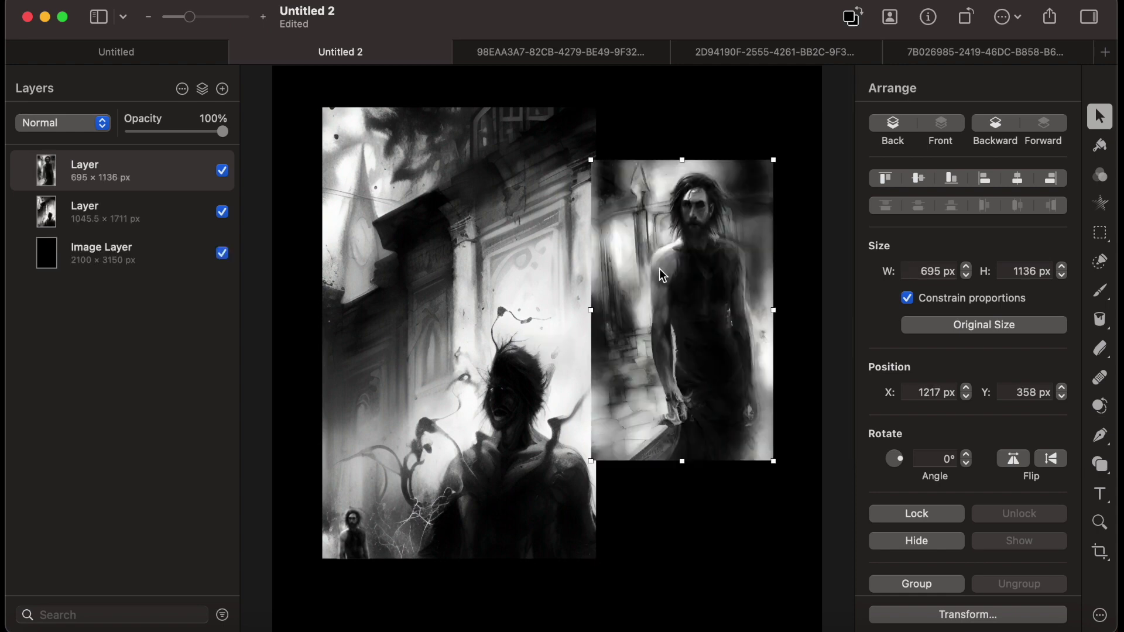
pyautogui.moveTo(659, 268); pyautogui.dragTo(681, 319)
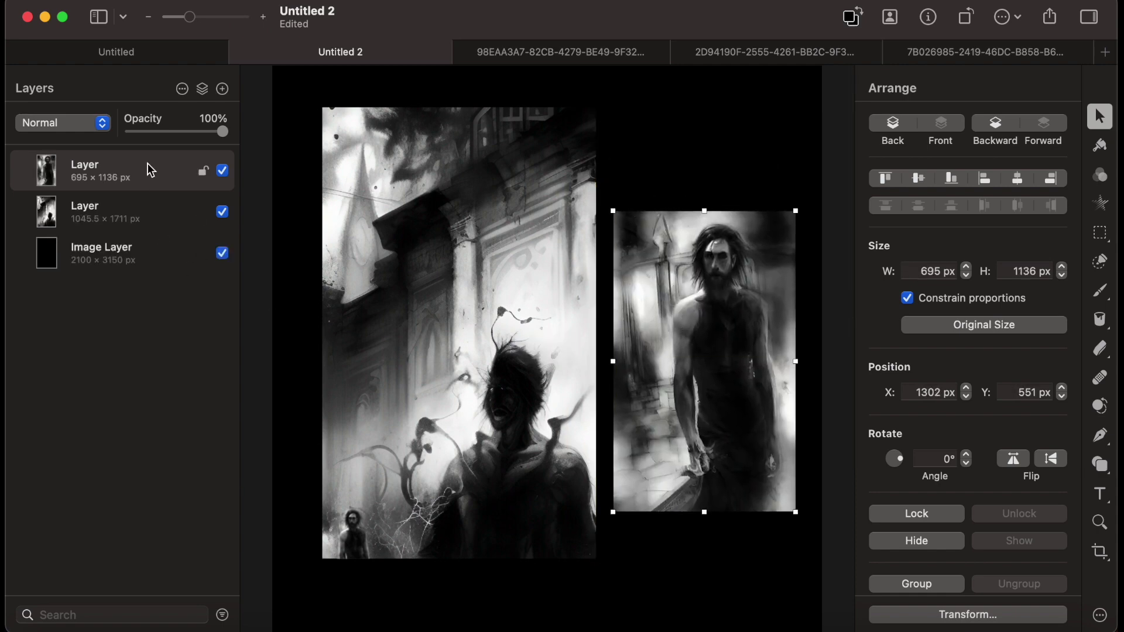
pyautogui.moveTo(150, 170); pyautogui.dragTo(150, 234)
pyautogui.moveTo(696, 324); pyautogui.dragTo(691, 404)
pyautogui.moveTo(701, 331); pyautogui.dragTo(679, 372)
# Try bringing the long-haired man's picture in front of the large panel and shifting it slightly upward
pyautogui.click(184, 216)
pyautogui.moveTo(184, 216); pyautogui.dragTo(193, 246)
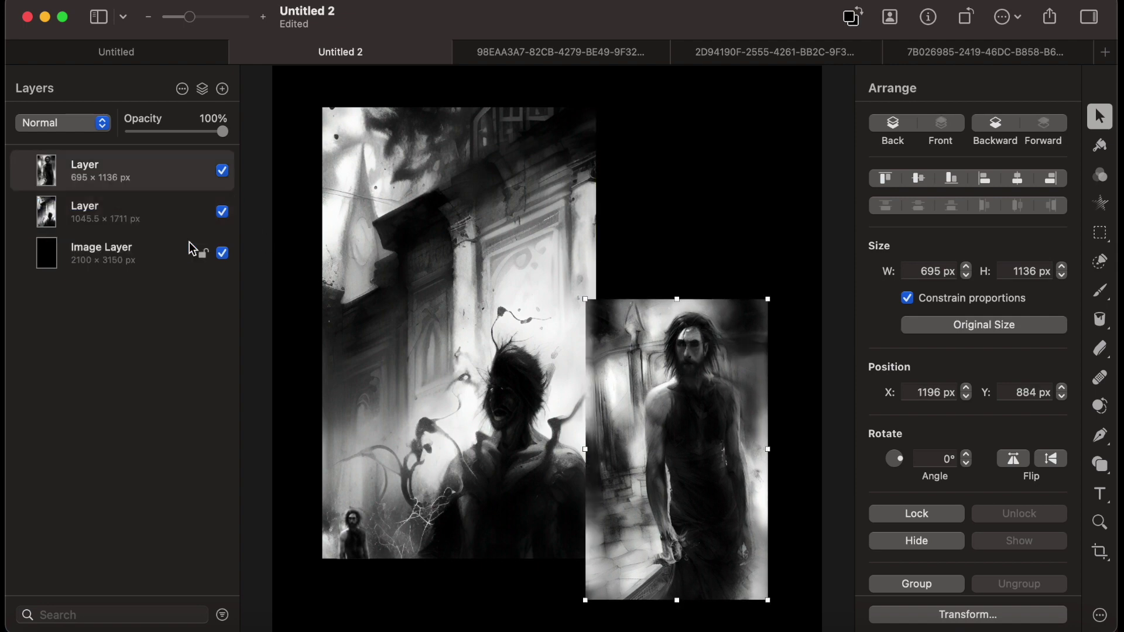
pyautogui.moveTo(612, 364); pyautogui.dragTo(611, 355)
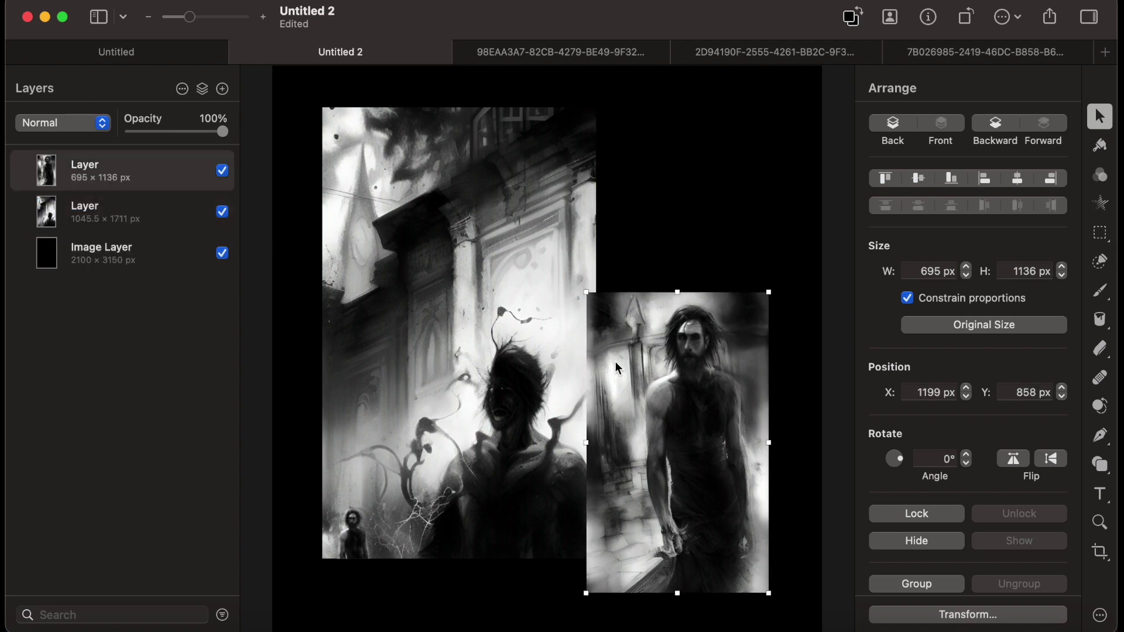
pyautogui.press('super+z')
pyautogui.press('super+z')
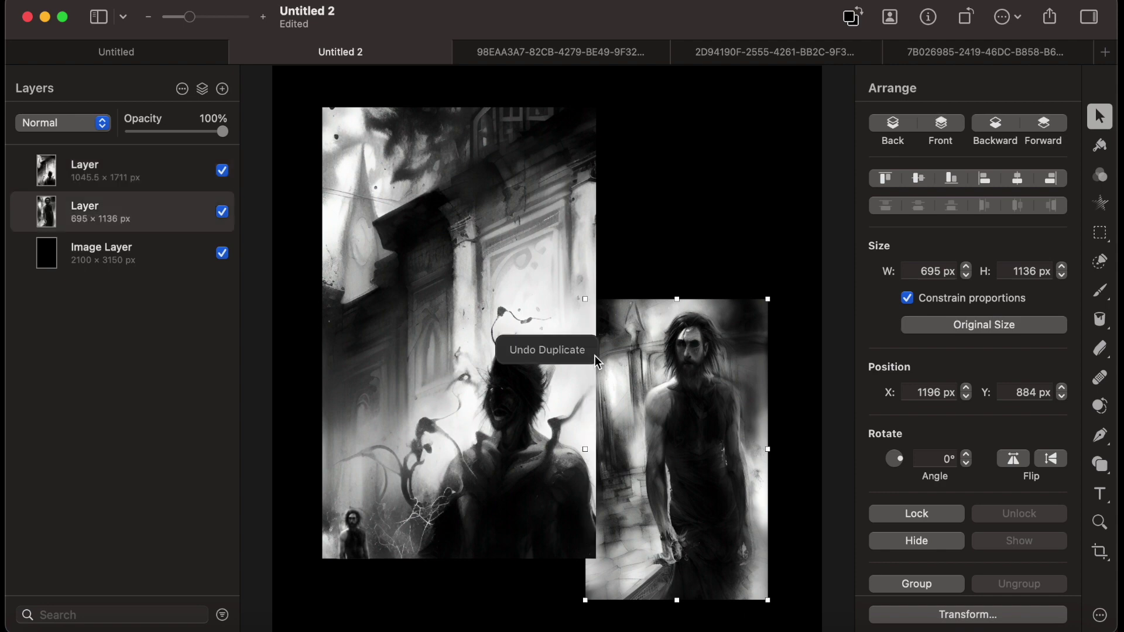
# Enlarge the long-haired man's picture to about 948 × 1549 px, positioned at about X 1080, Y 476 px behind the large panel
pyautogui.moveTo(662, 404); pyautogui.dragTo(669, 227)
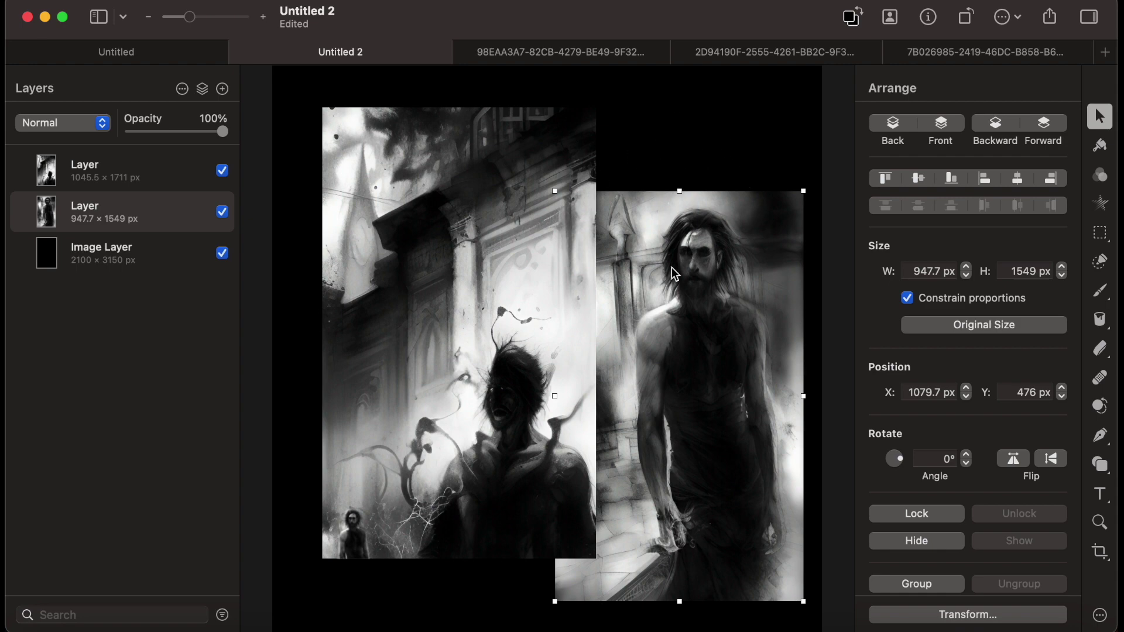
pyautogui.scroll(-5, 674, 274)
pyautogui.scroll(4, 675, 280)
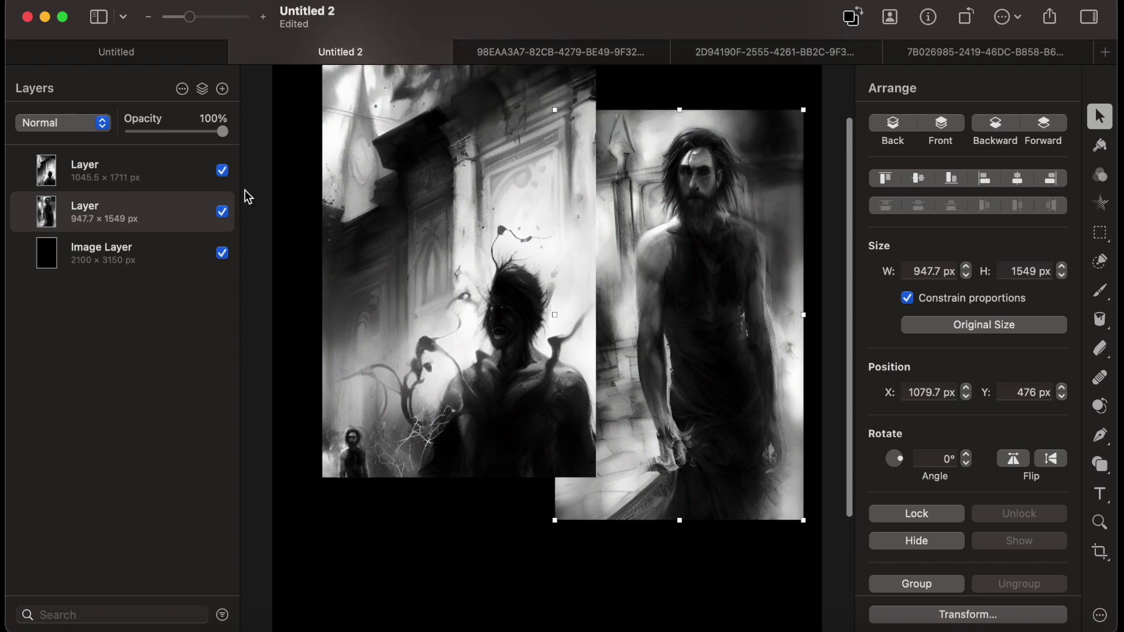
# Preview a black 10 px Hard Basic Stroke with Brush outline around the large spiky-haired figure panel
pyautogui.click(159, 177)
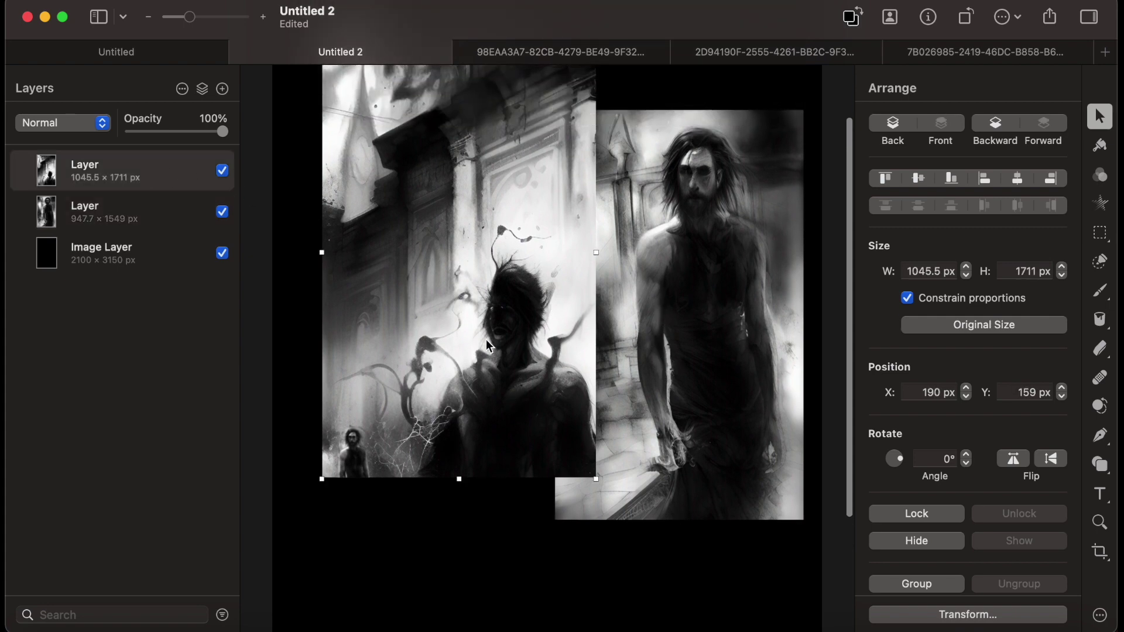
pyautogui.click(439, 0)
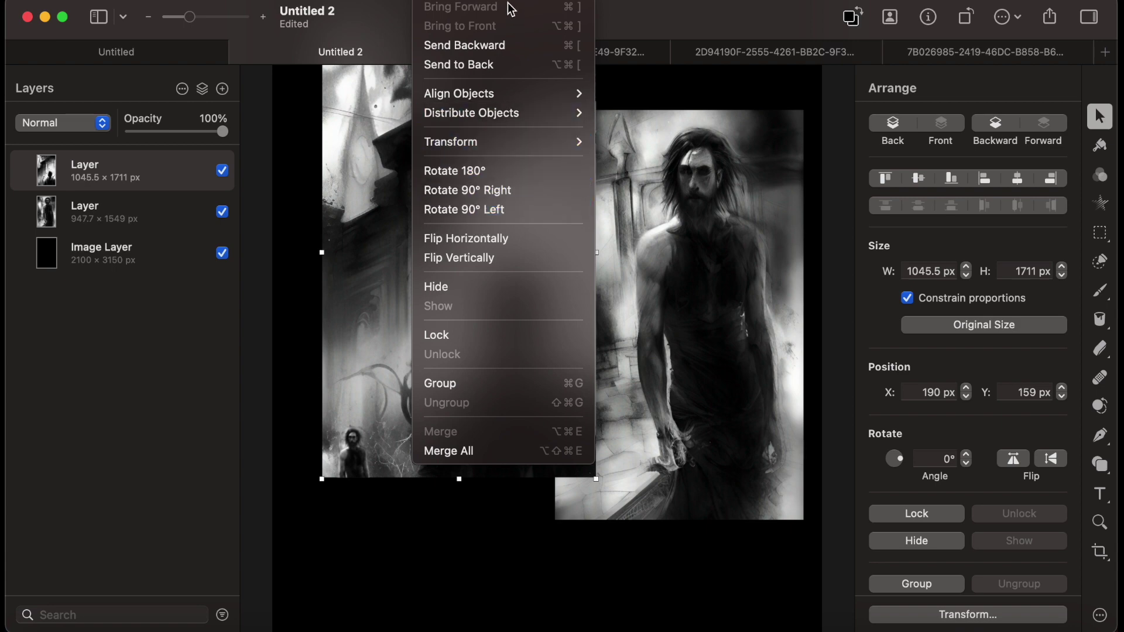
pyautogui.moveTo(380, 0)
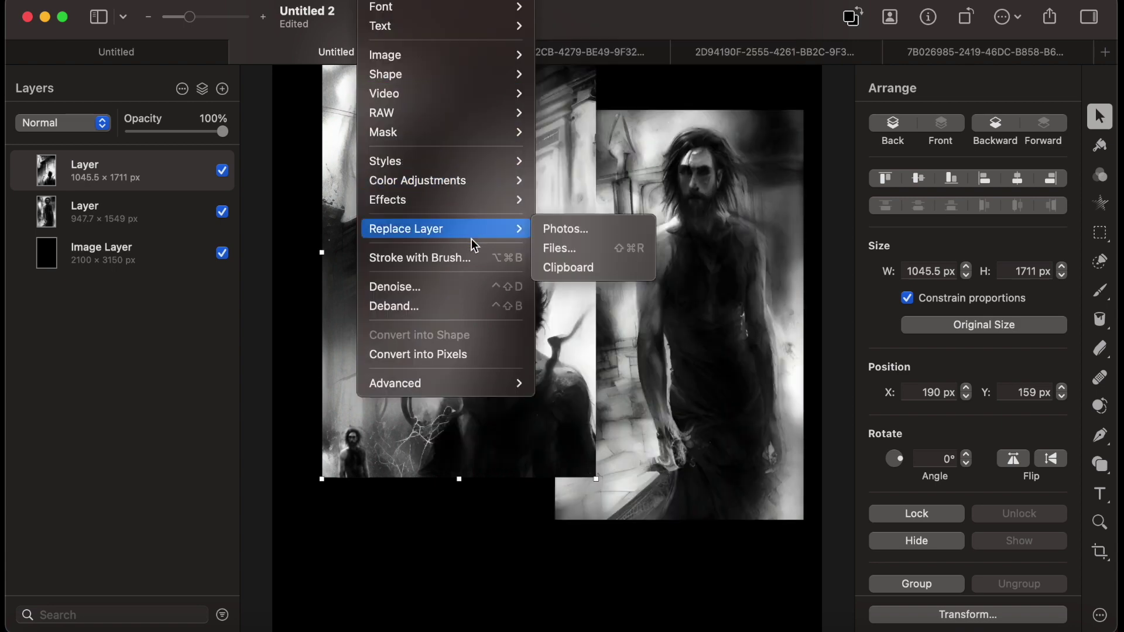
pyautogui.click(473, 268)
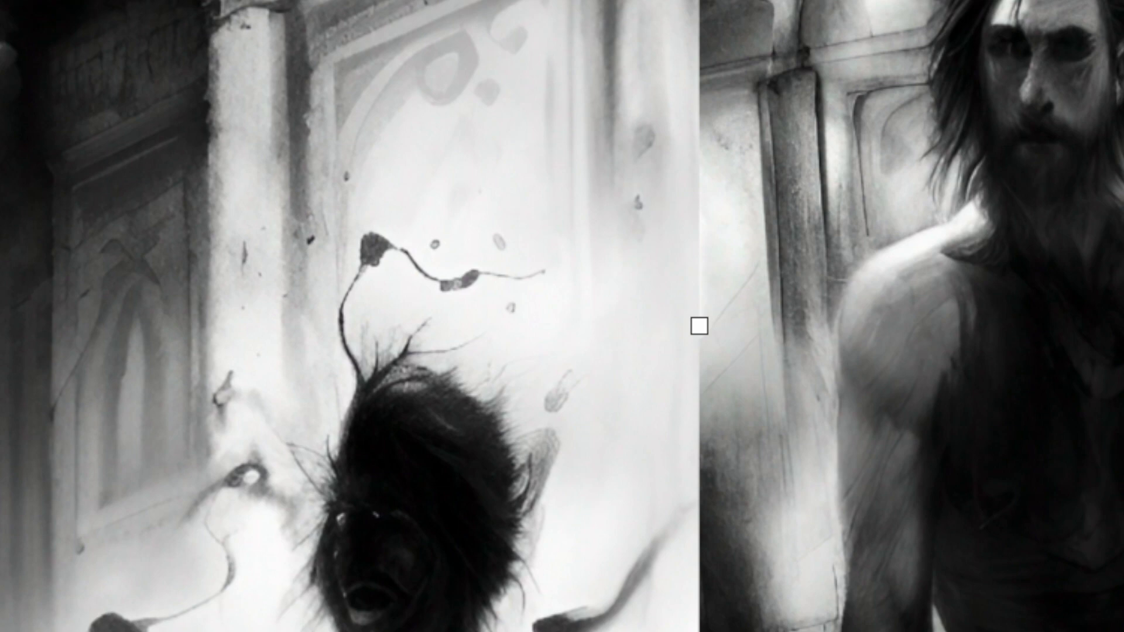
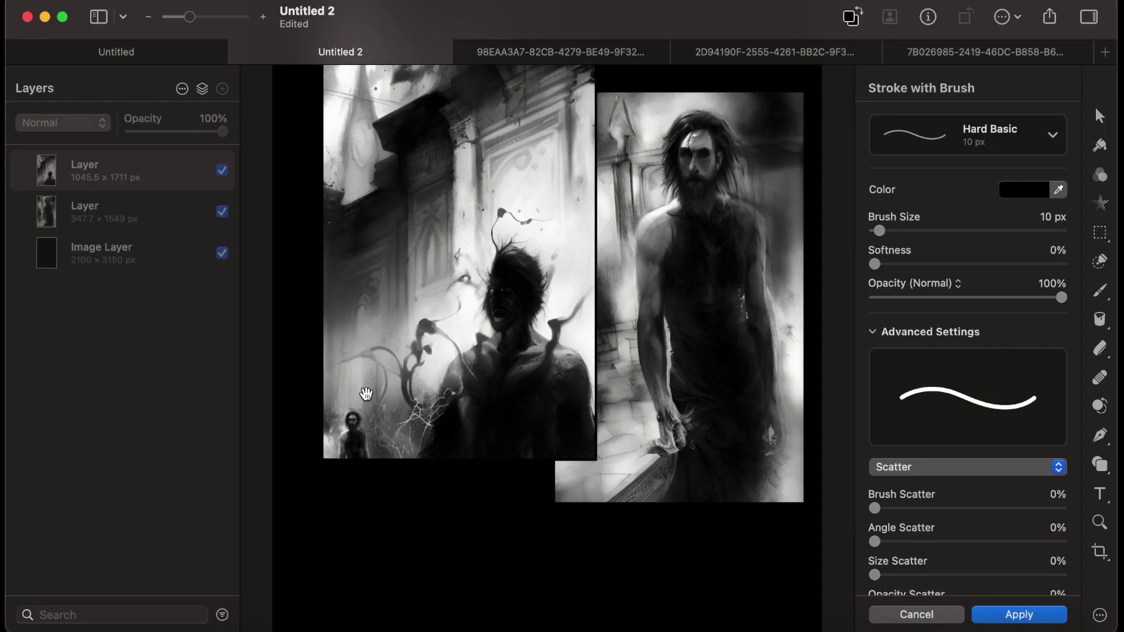
pyautogui.moveTo(189, 17); pyautogui.dragTo(183, 18)
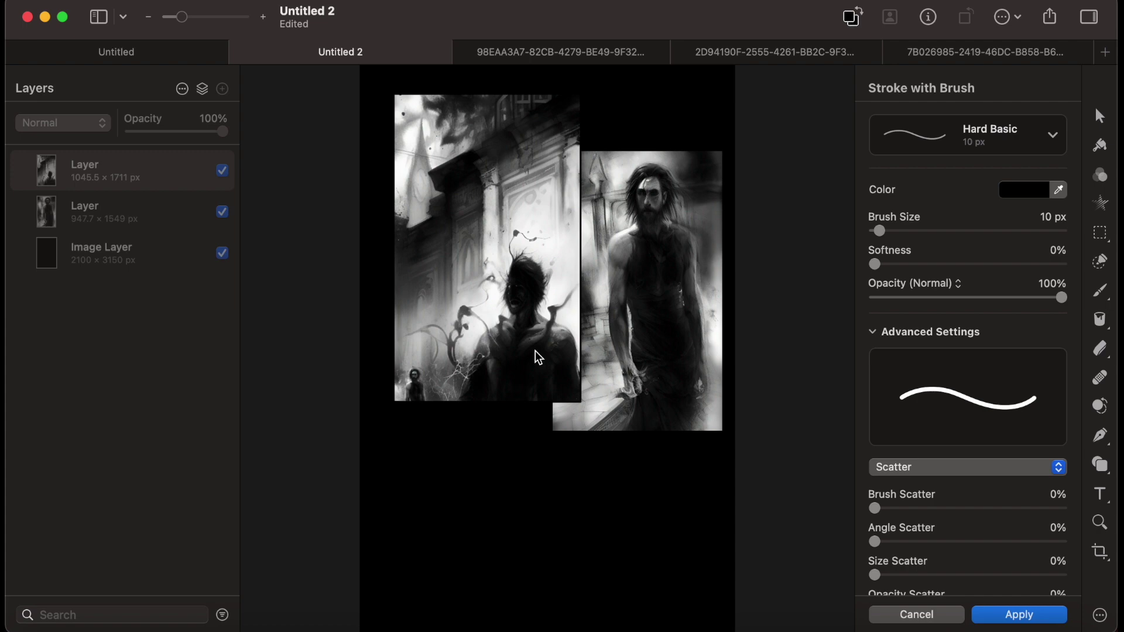
# Look through the open source image documents and bring up the gothic hall picture 2D94190F
pyautogui.press('super+o')
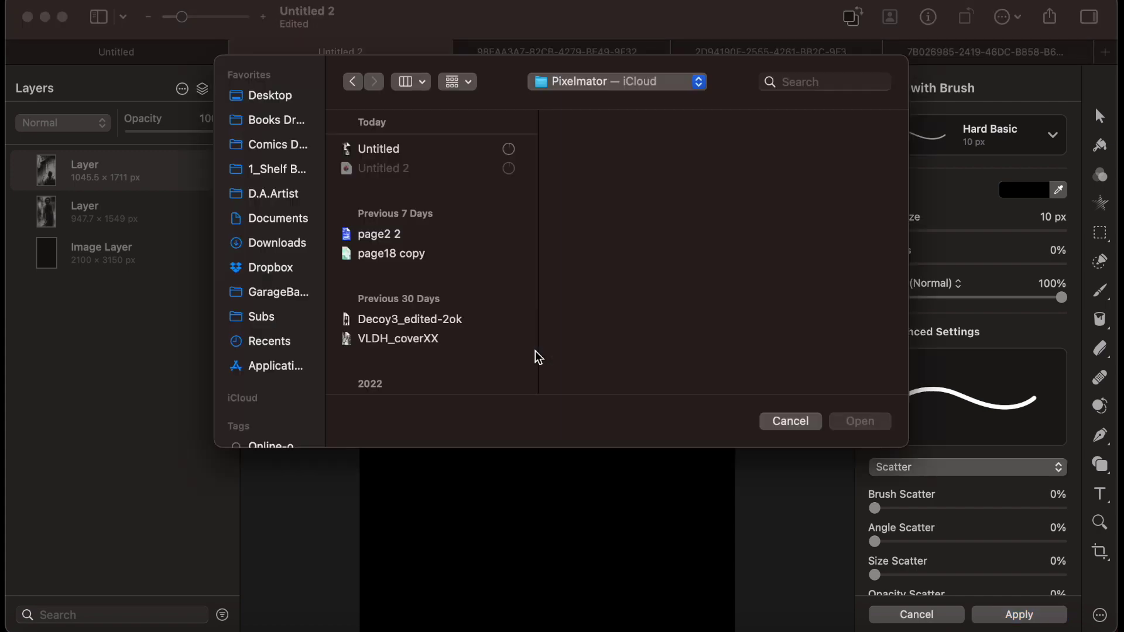
pyautogui.click(810, 425)
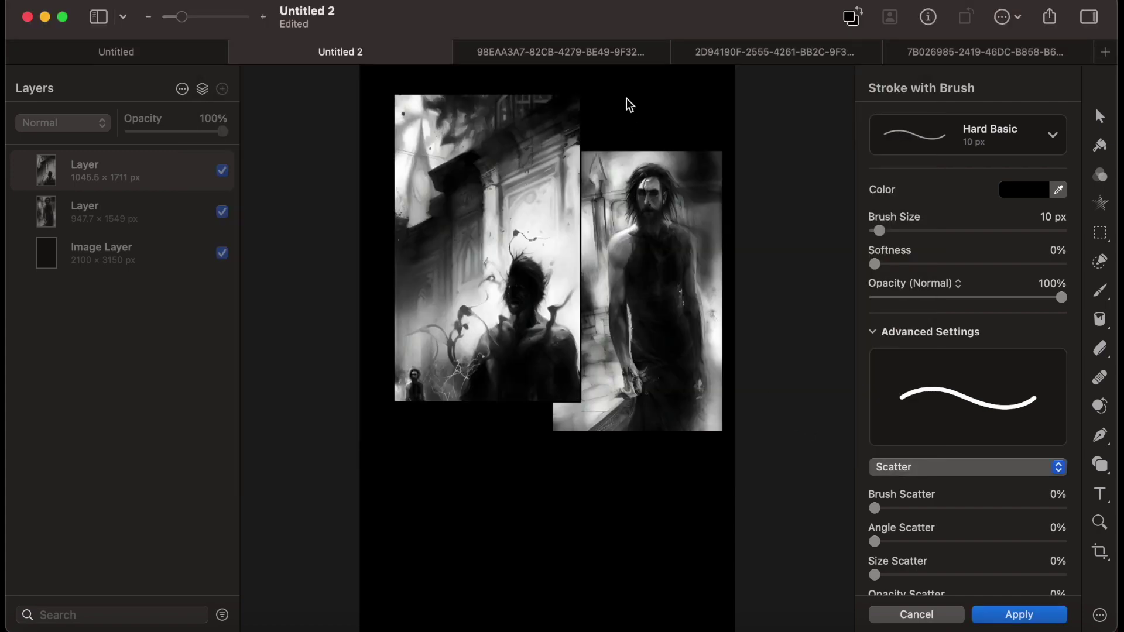
pyautogui.click(596, 58)
pyautogui.click(745, 55)
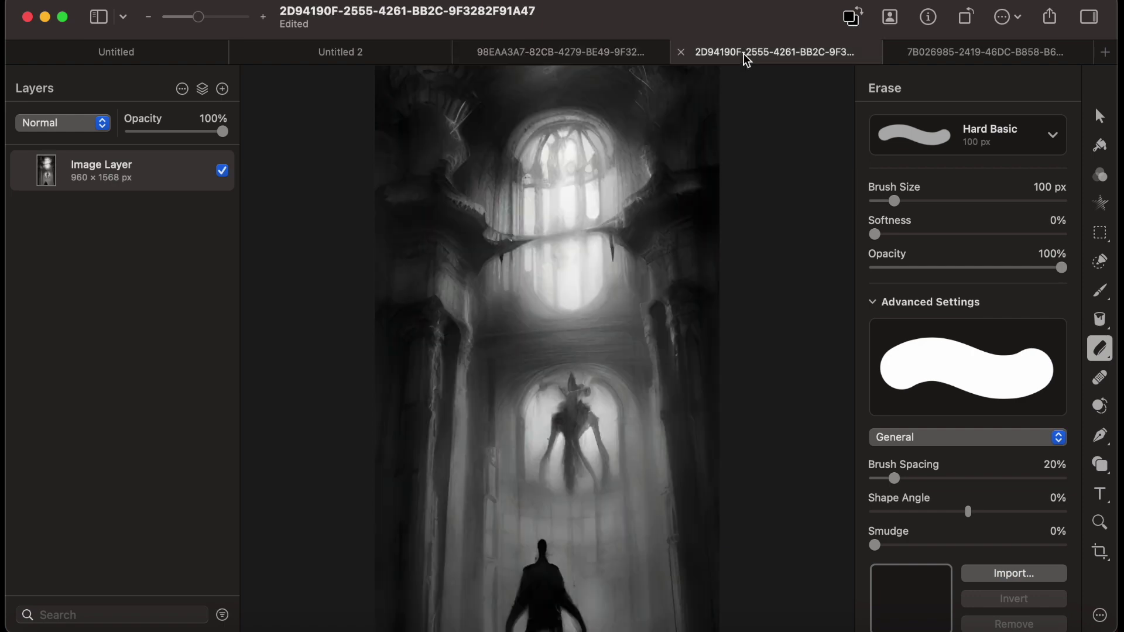
# Copy the whole bearded man picture from 7B026985 and close that document, deleting it without saving
pyautogui.click(935, 59)
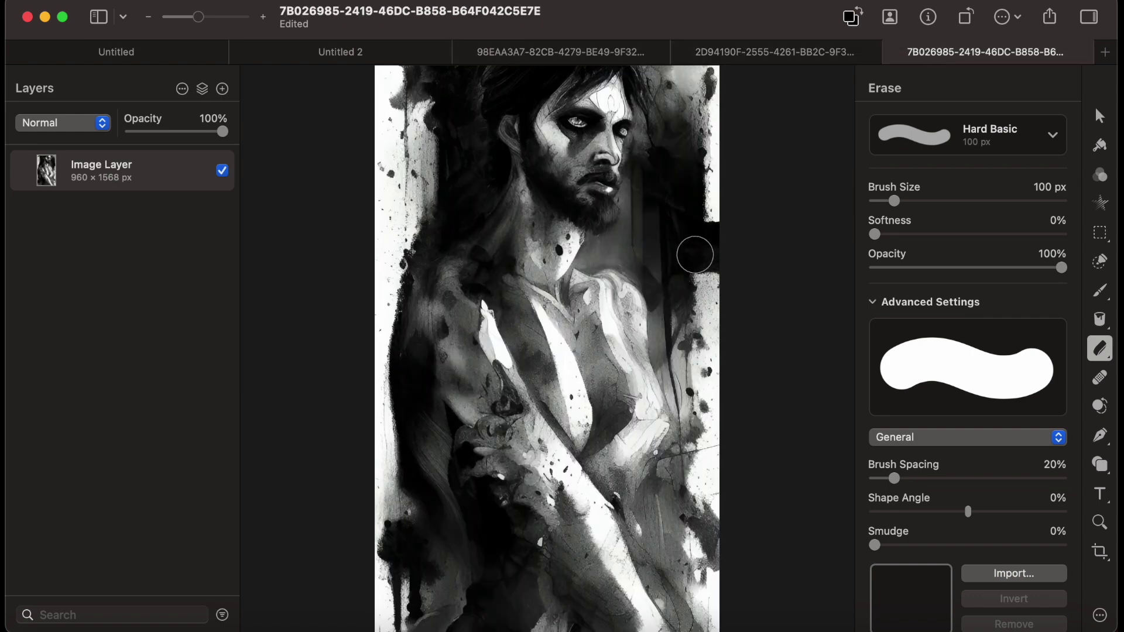
pyautogui.press('super+a')
pyautogui.press('super+c')
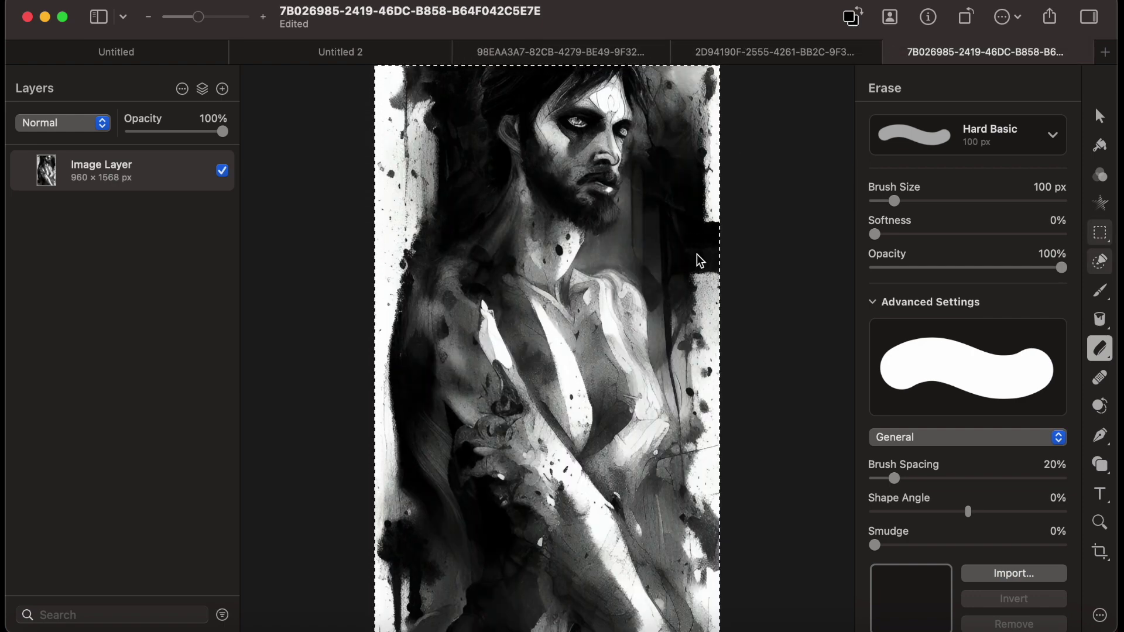
pyautogui.press('super+w')
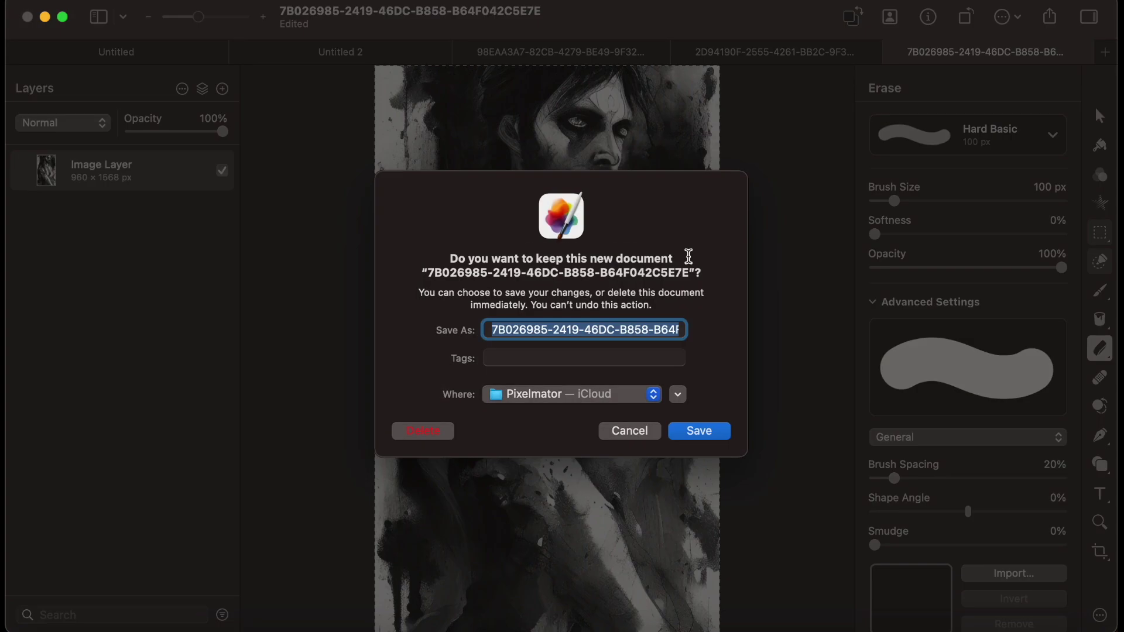
pyautogui.click(434, 432)
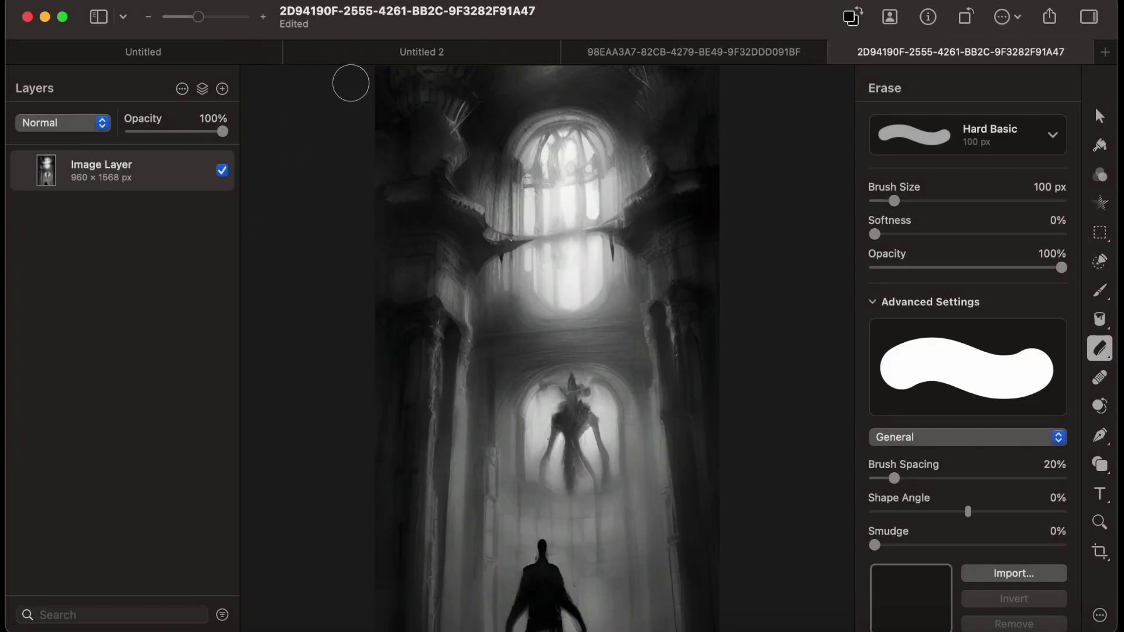
# Paste the bearded man's picture into Untitled 2, positioned at X 186, Y 1582 px against the page's bottom edge
pyautogui.click(421, 51)
pyautogui.press('Escape')
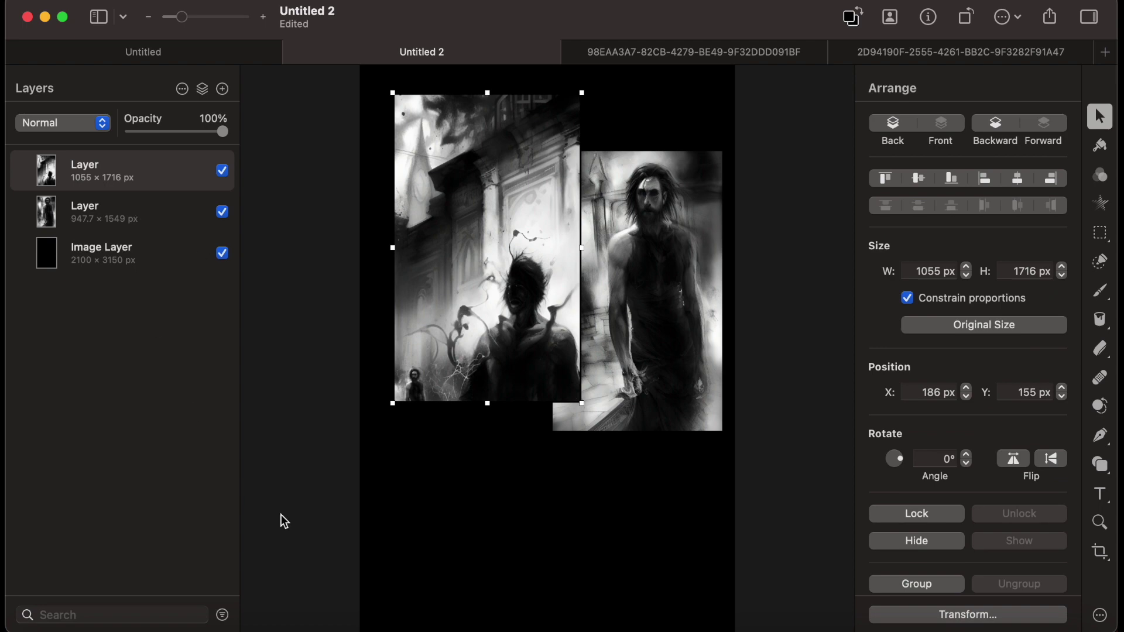
pyautogui.press('super+v')
pyautogui.moveTo(555, 405); pyautogui.dragTo(516, 413)
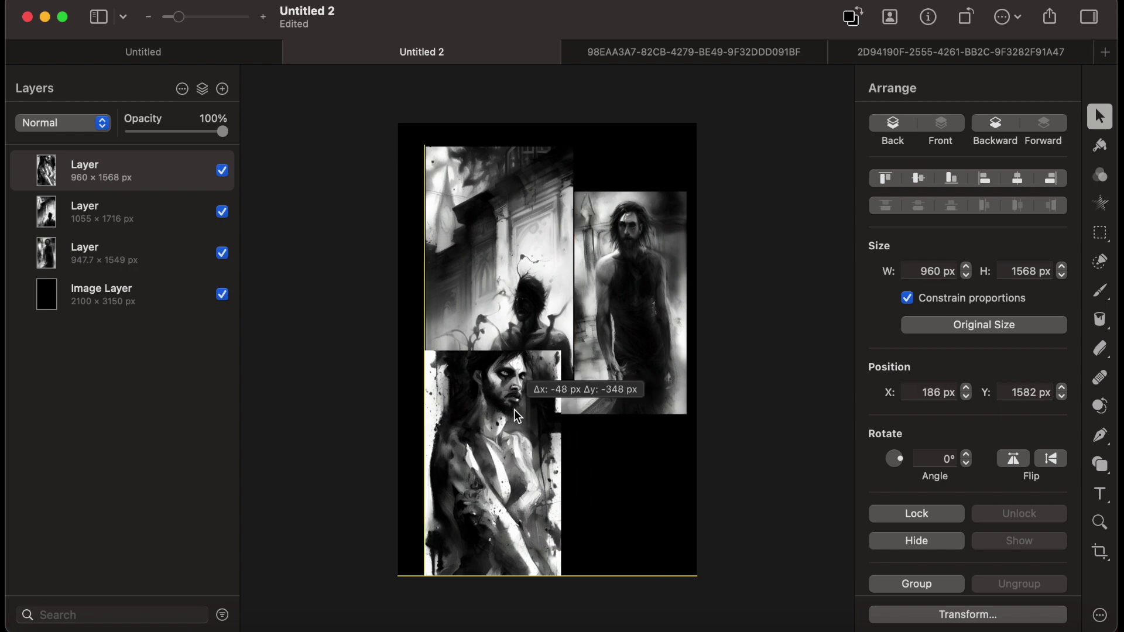
pyautogui.moveTo(514, 409); pyautogui.dragTo(514, 410)
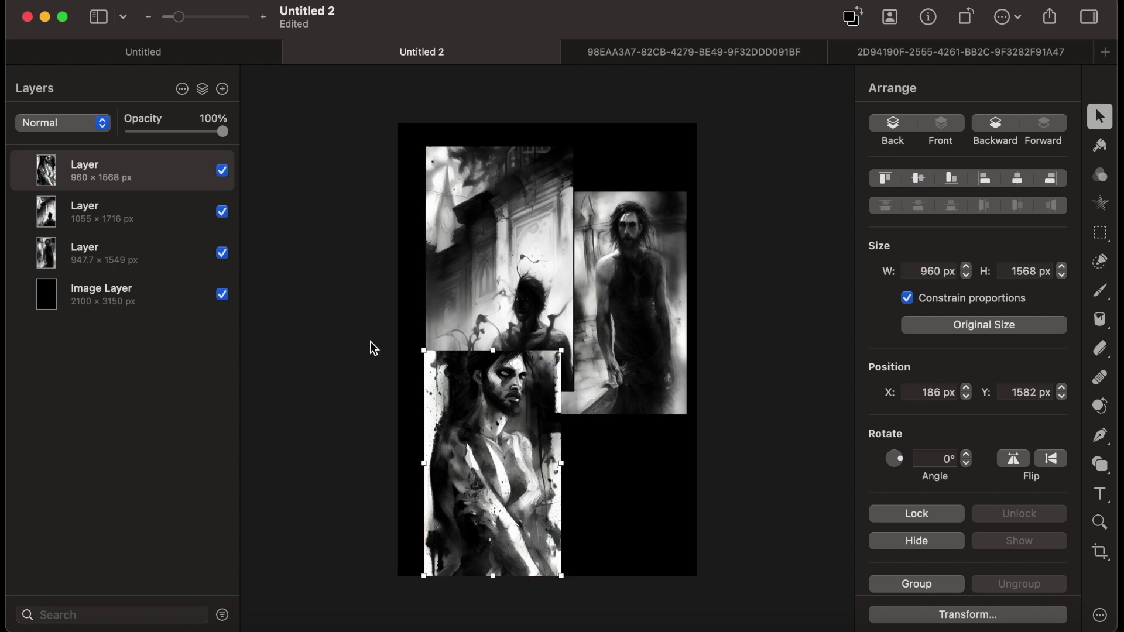
# Shrink the spiky-haired figure panel to about 858 × 1395 px and move it to about X 186, Y 187 px
pyautogui.click(147, 250)
pyautogui.click(223, 252)
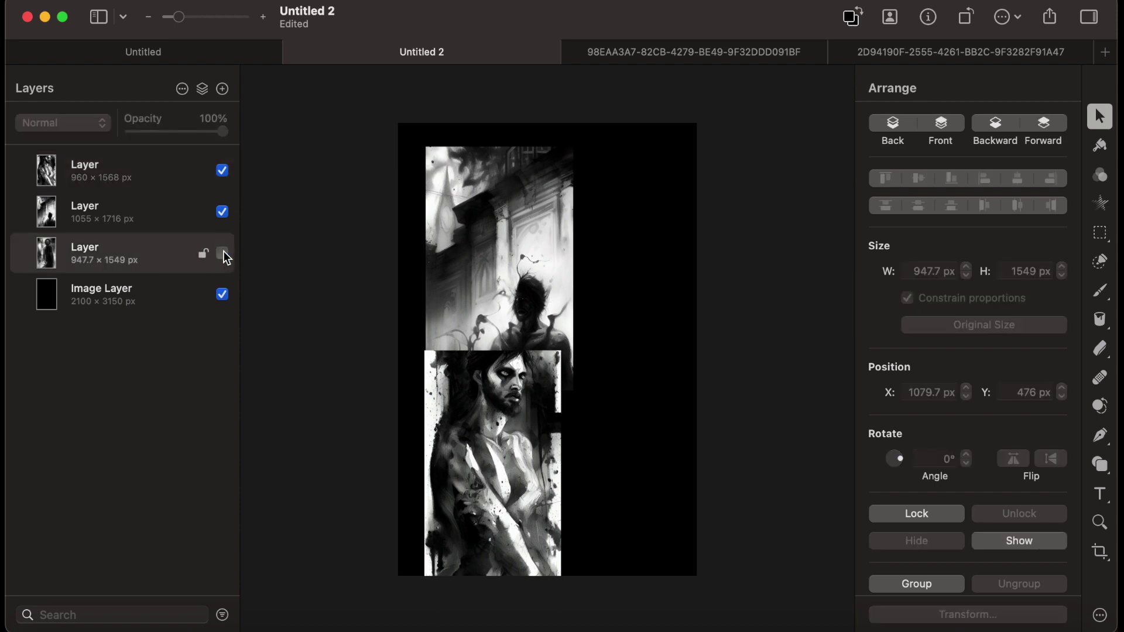
pyautogui.click(223, 253)
pyautogui.click(182, 214)
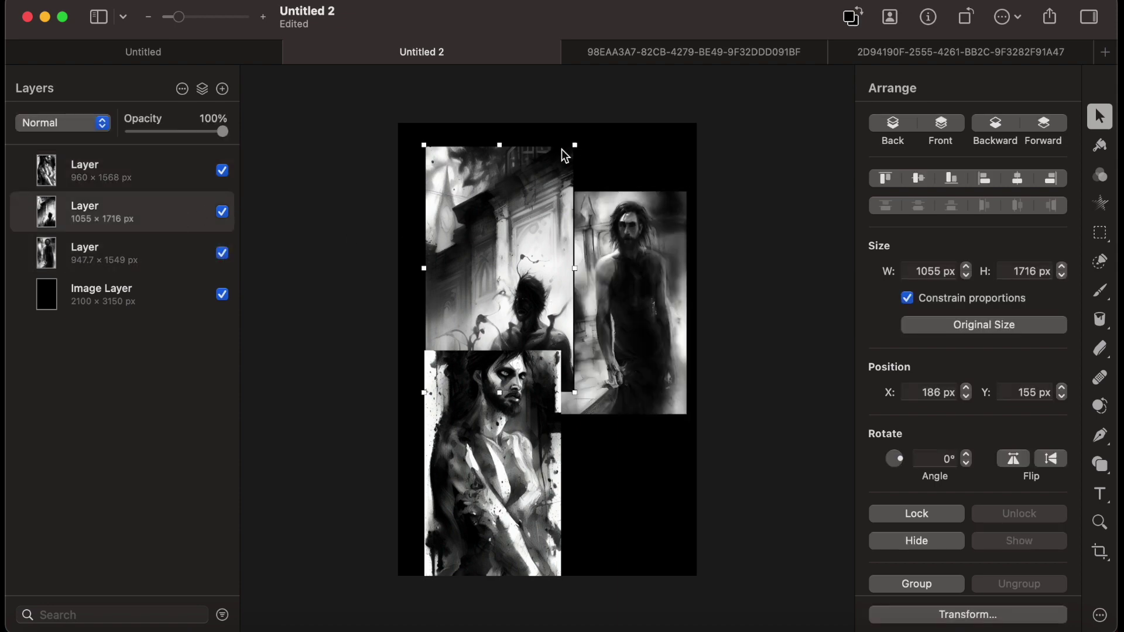
pyautogui.moveTo(501, 145); pyautogui.dragTo(502, 191)
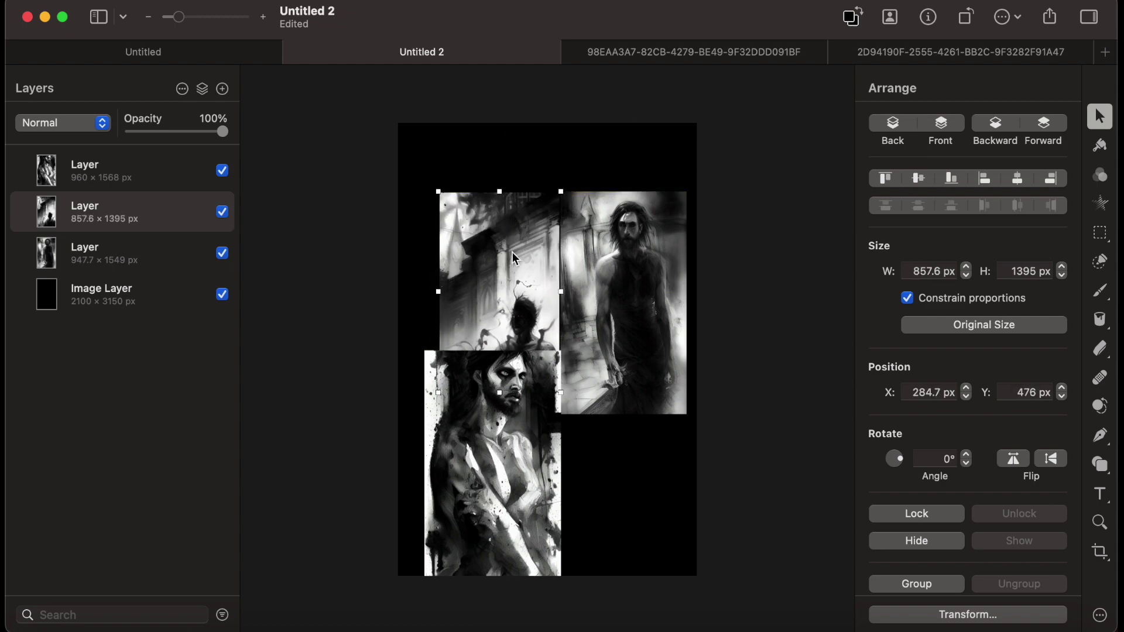
pyautogui.moveTo(512, 252); pyautogui.dragTo(481, 215)
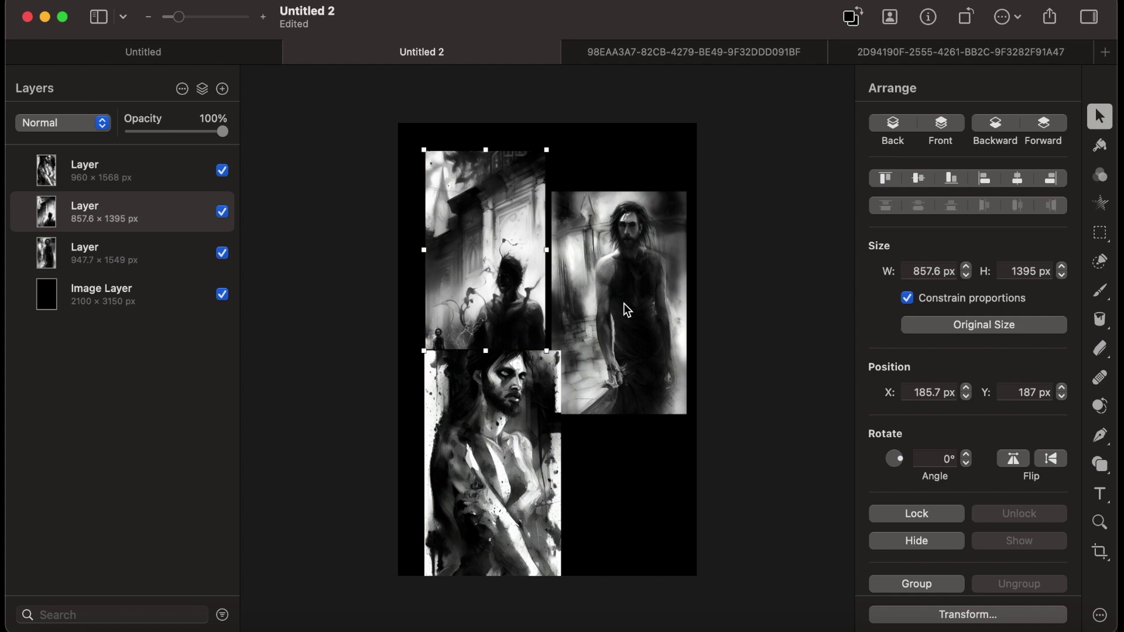
# Shrink the long-haired man's picture to about 680 × 1112 px, positioned at about X 1071, Y 191 px
pyautogui.click(160, 167)
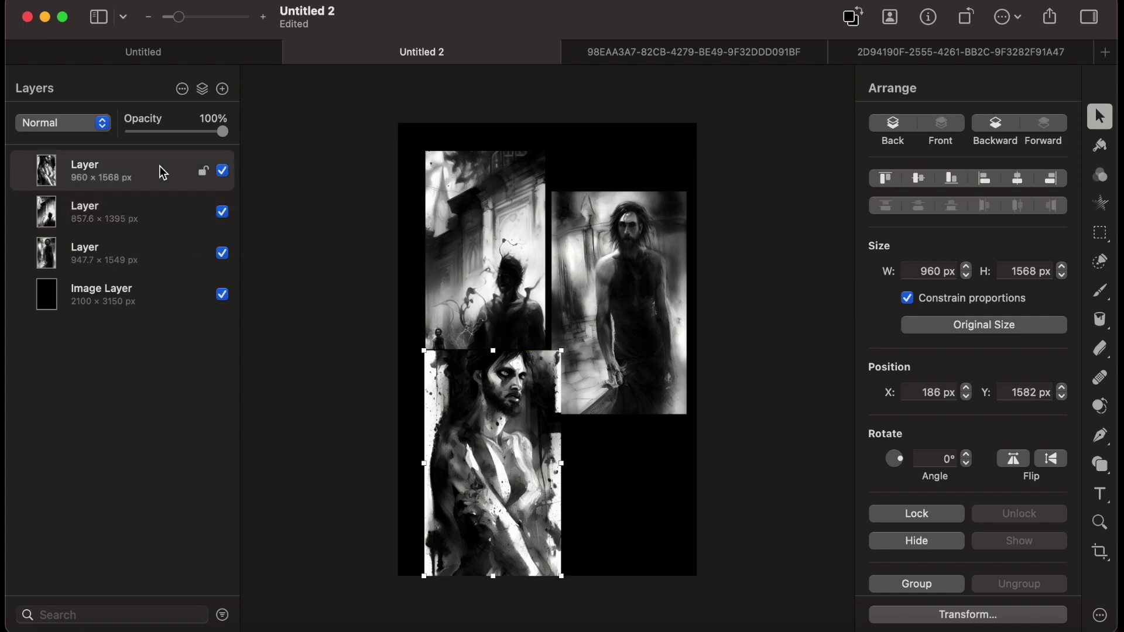
pyautogui.click(139, 254)
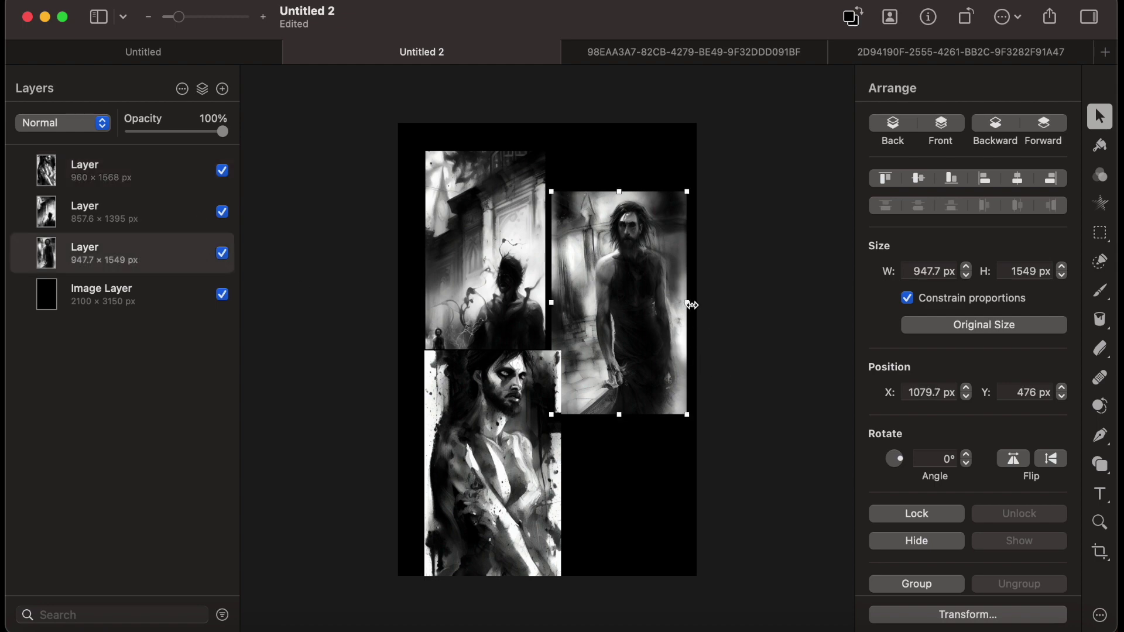
pyautogui.moveTo(688, 304); pyautogui.dragTo(658, 274)
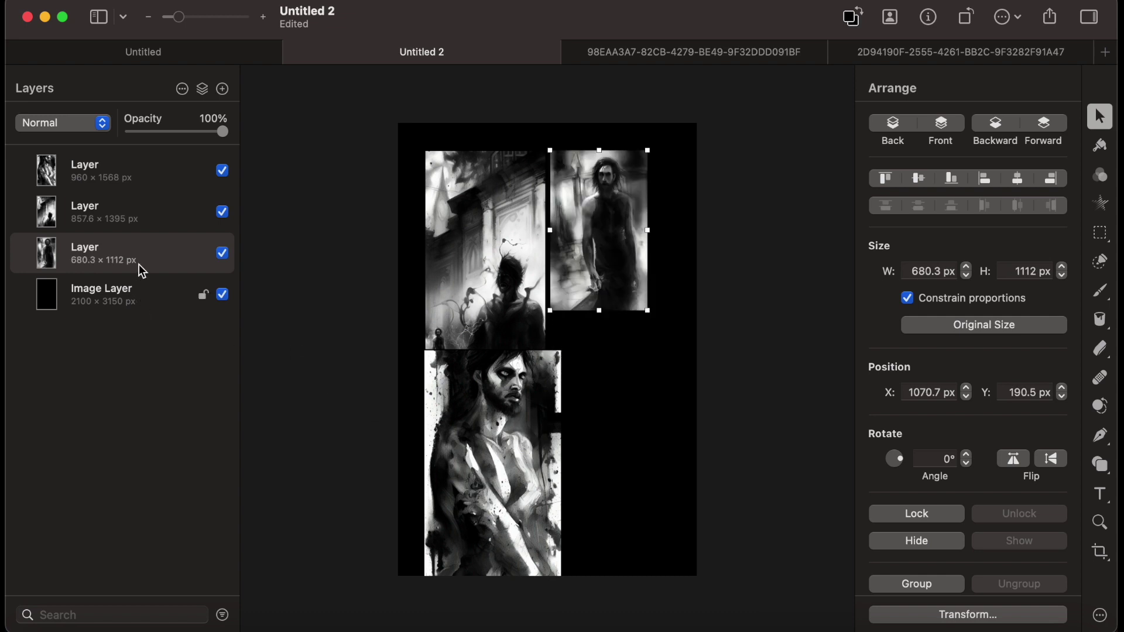
# Move the bearded man's picture to about X 451, Y 1575 px, below the two upper panels
pyautogui.click(223, 254)
pyautogui.click(222, 254)
pyautogui.moveTo(542, 491); pyautogui.dragTo(581, 491)
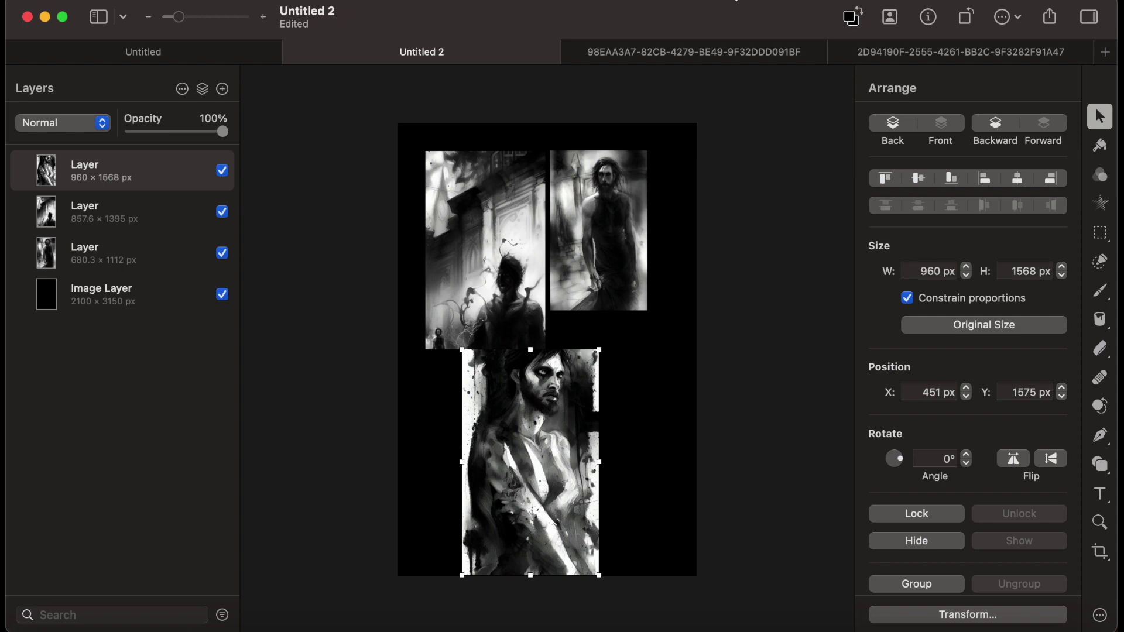
# Copy the whole gothic hall picture from 2D94190F and close that document, deleting it without saving
pyautogui.click(734, 48)
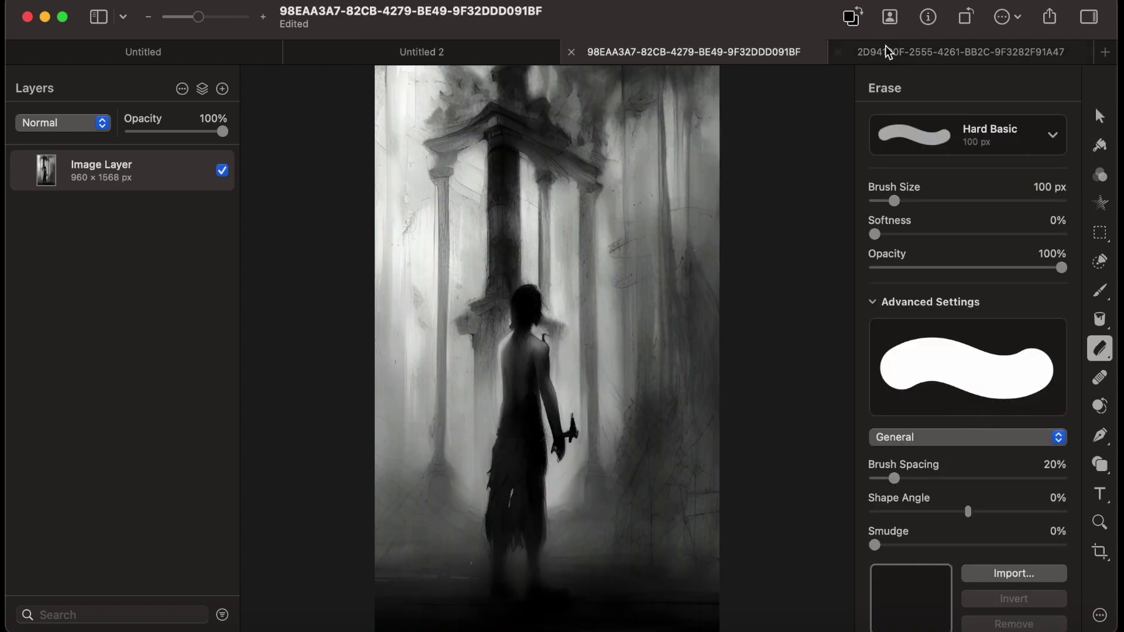
pyautogui.click(987, 53)
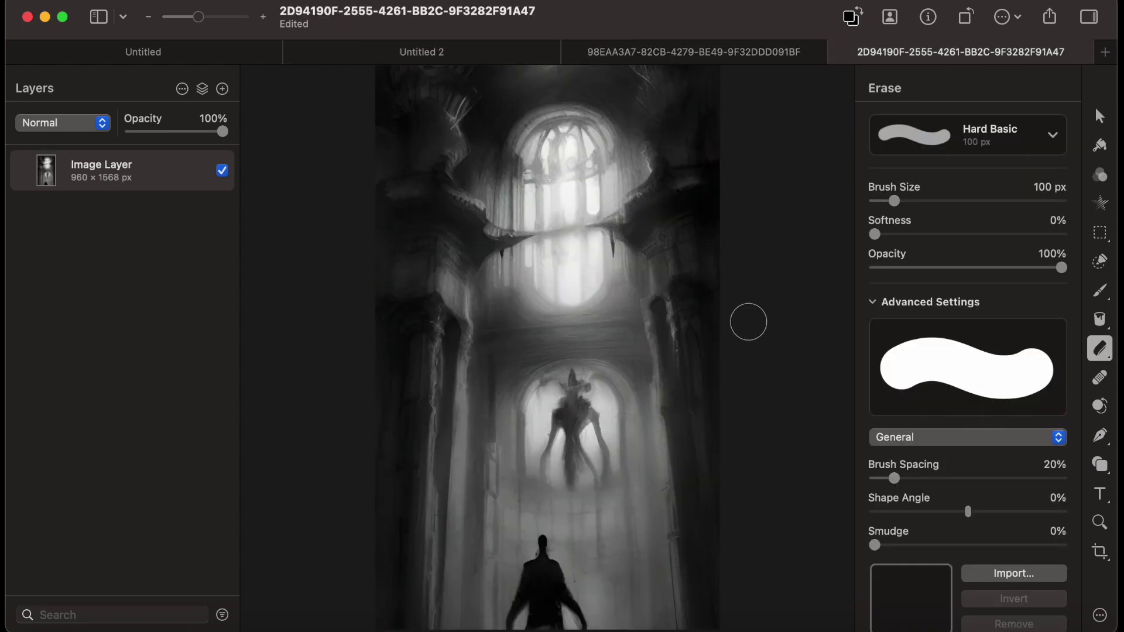
pyautogui.press('super+a')
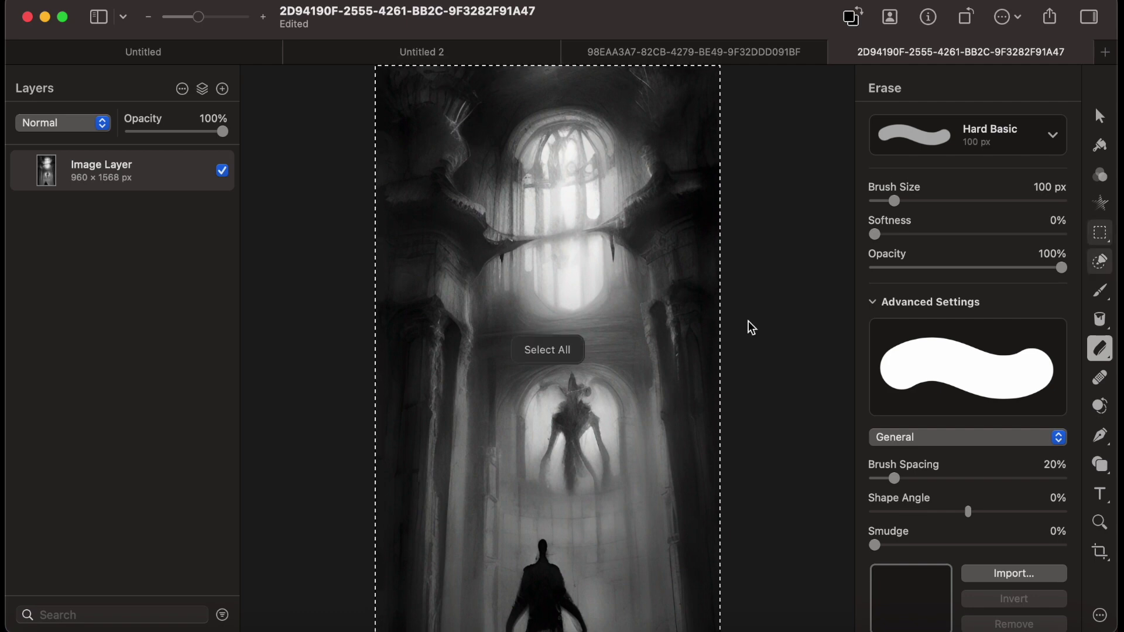
pyautogui.press('super+c')
pyautogui.press('super+w')
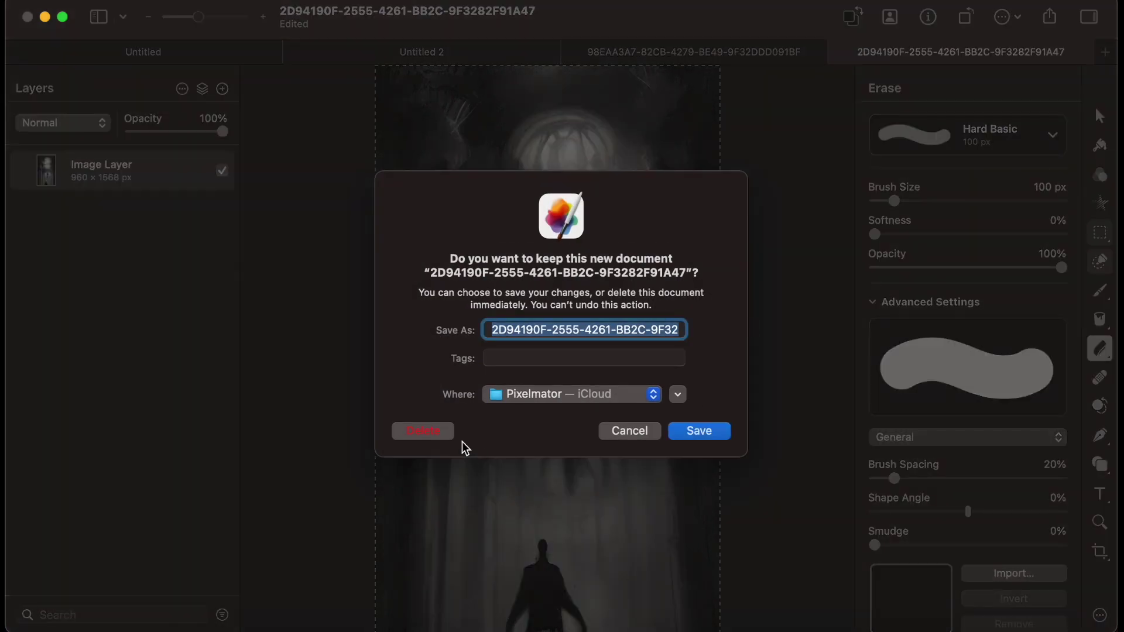
pyautogui.click(436, 431)
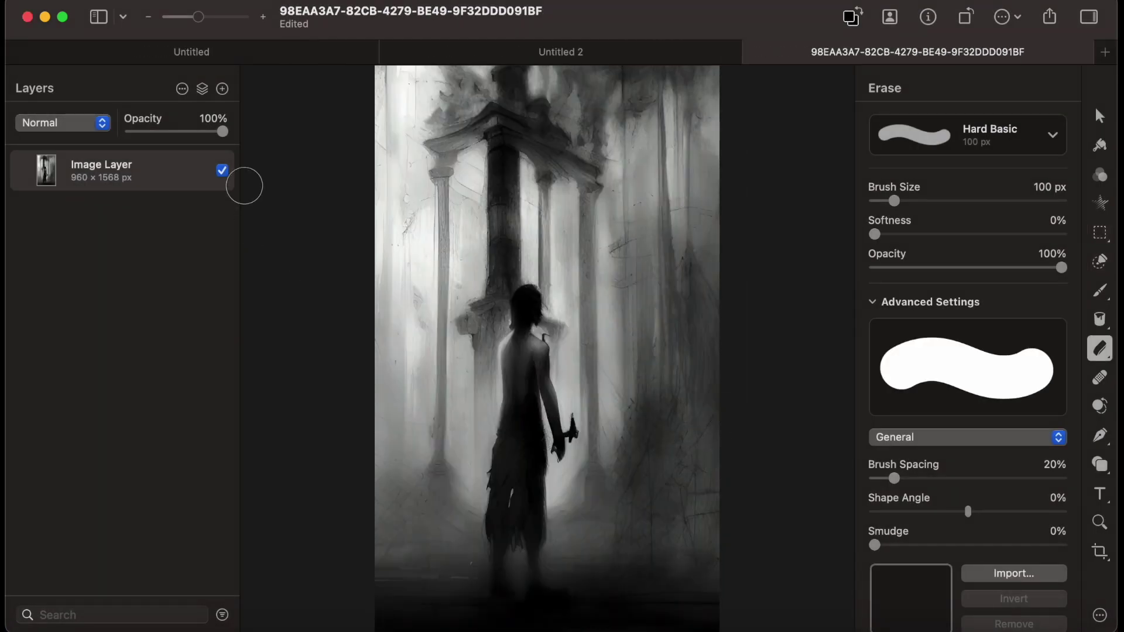
# Paste the gothic hall picture into Untitled 2 and enlarge it to 2100 × 3430 px at X 0, Y 14 px
pyautogui.click(518, 54)
pyautogui.press('super+v')
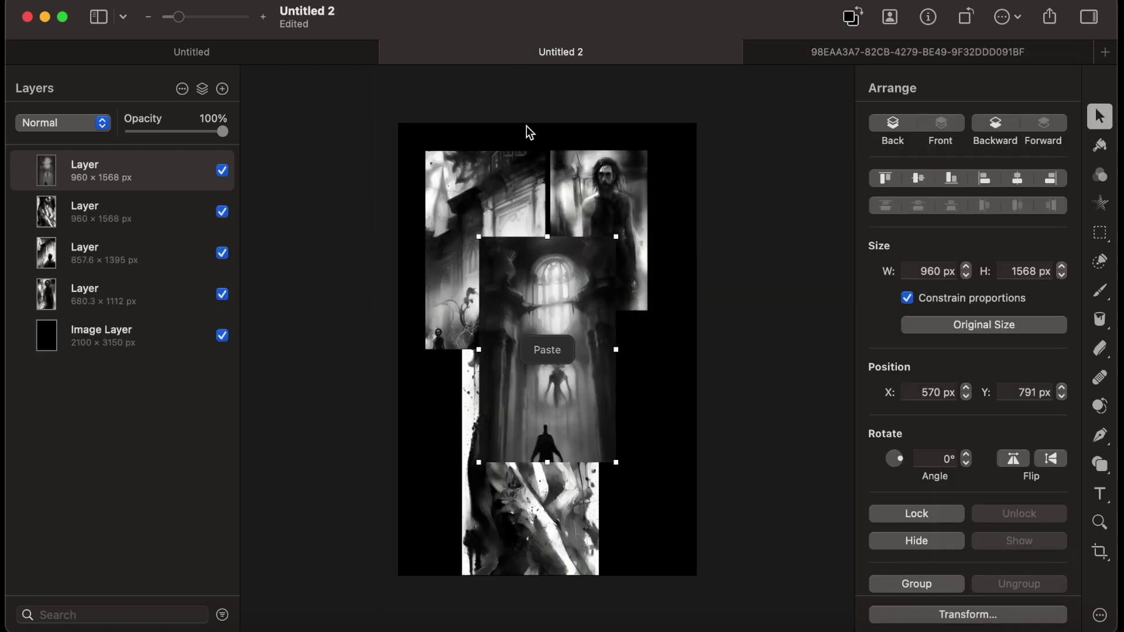
pyautogui.moveTo(537, 343); pyautogui.dragTo(467, 246)
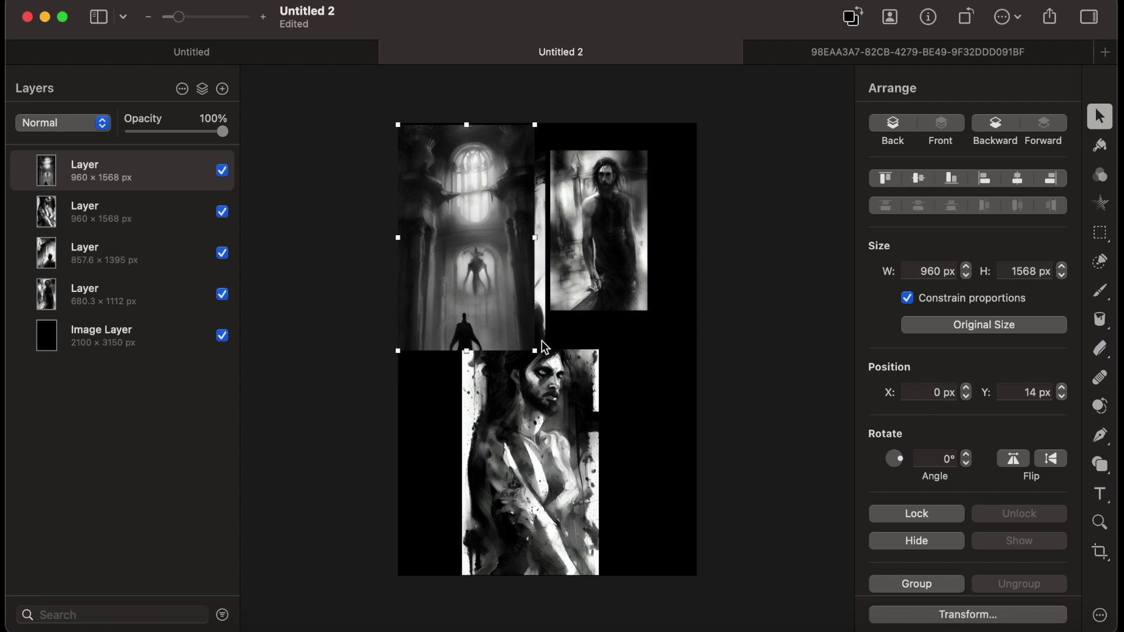
pyautogui.moveTo(534, 351); pyautogui.dragTo(748, 620)
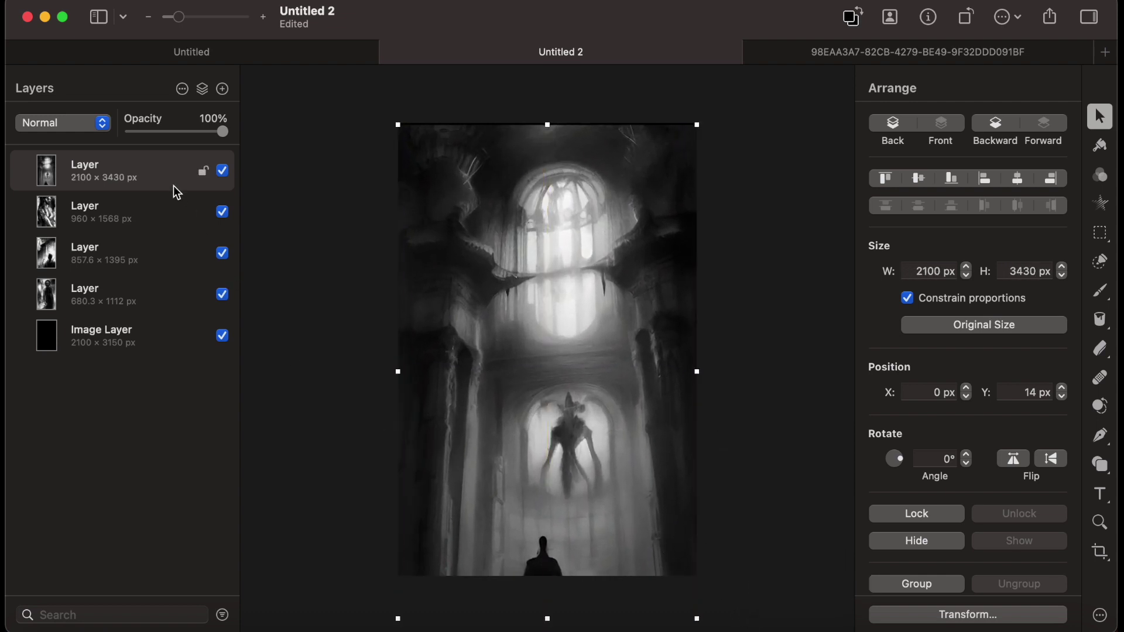
# Move the gothic hall layer behind all the art panels, directly above the black page background
pyautogui.moveTo(176, 188); pyautogui.dragTo(170, 341)
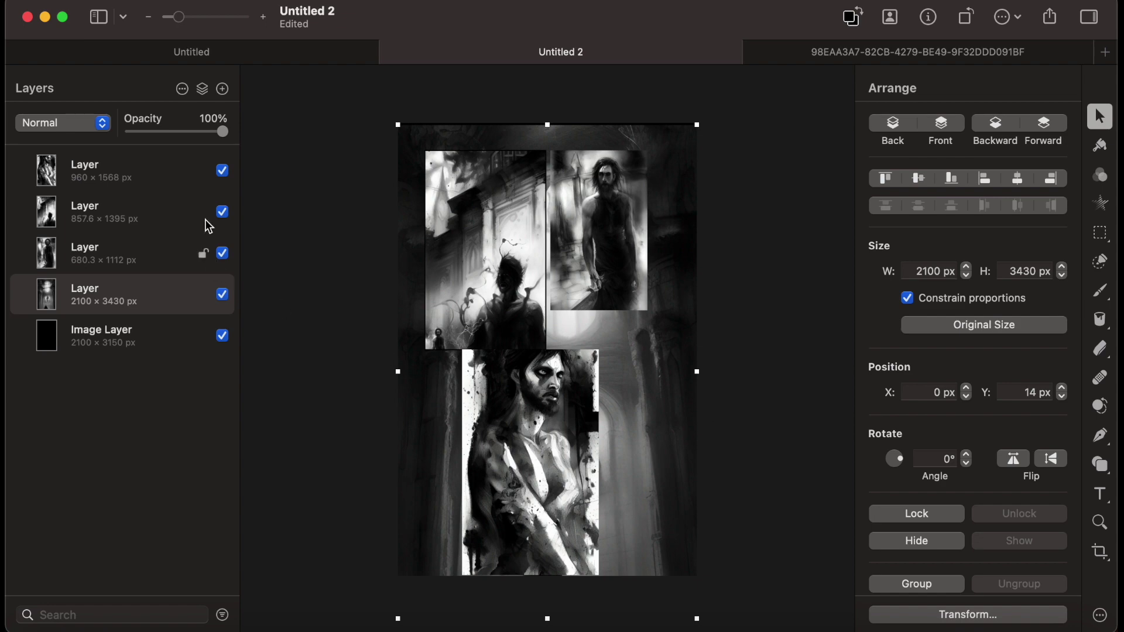
pyautogui.click(160, 170)
pyautogui.click(152, 290)
# Shift the bearded man's picture to Y 1582 px and copy a full-width rectangular selection of its head and chest
pyautogui.click(83, 174)
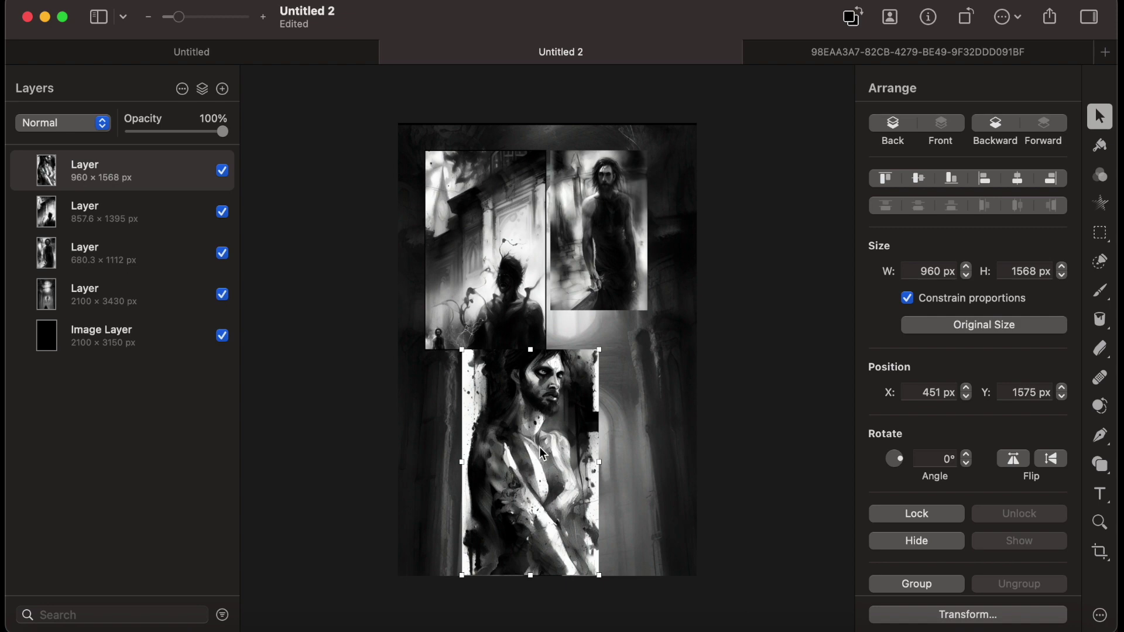
pyautogui.moveTo(538, 447); pyautogui.dragTo(543, 449)
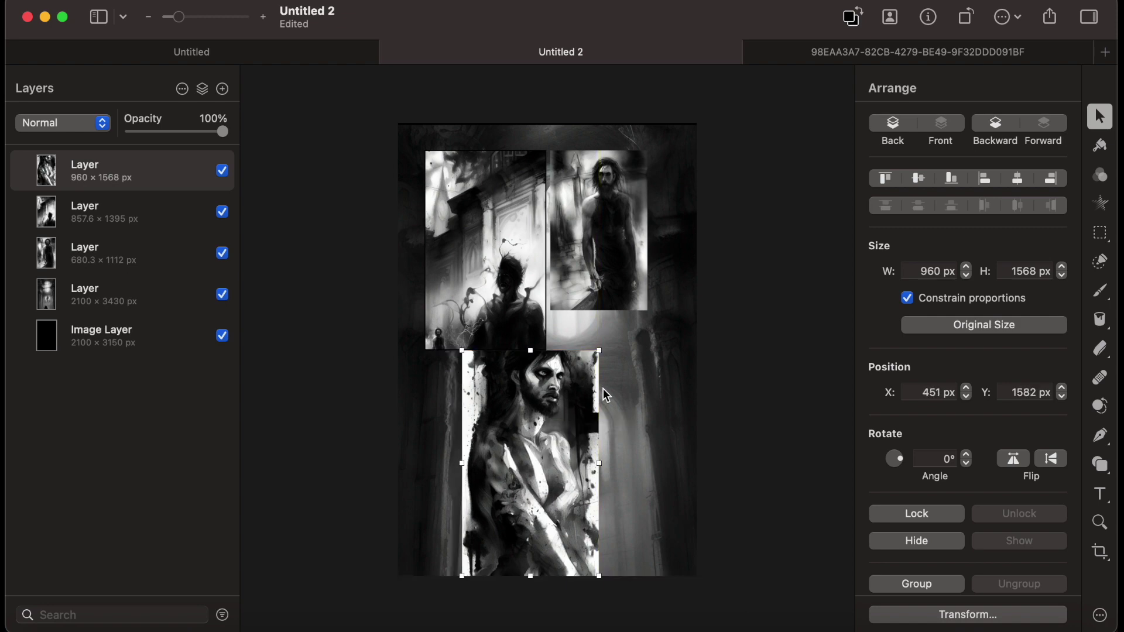
pyautogui.press('m')
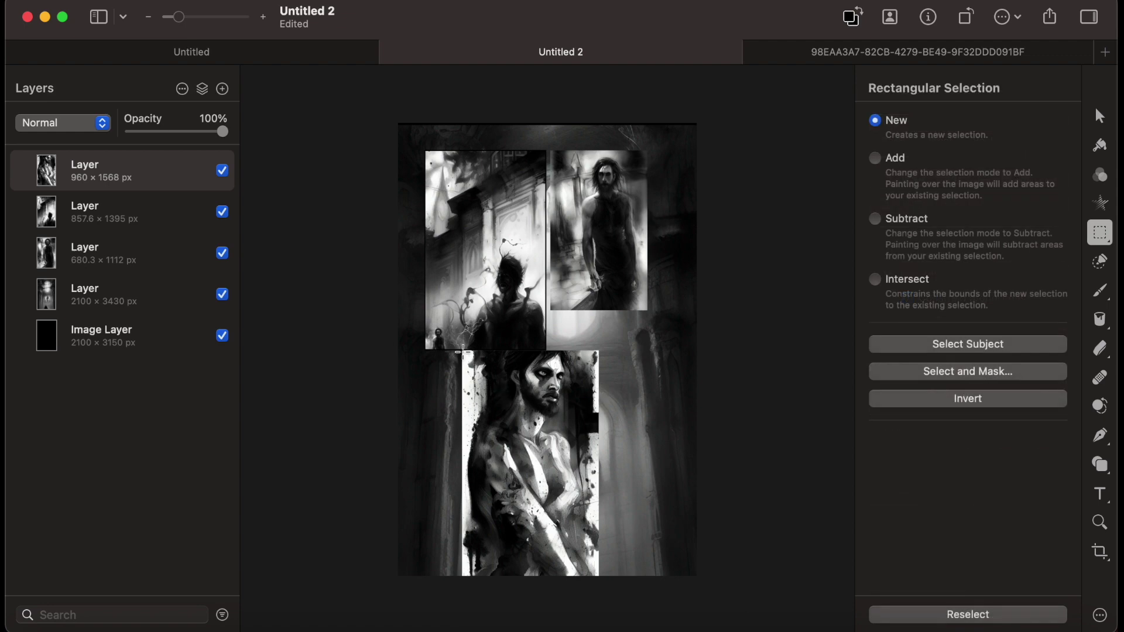
pyautogui.moveTo(462, 351); pyautogui.dragTo(600, 481)
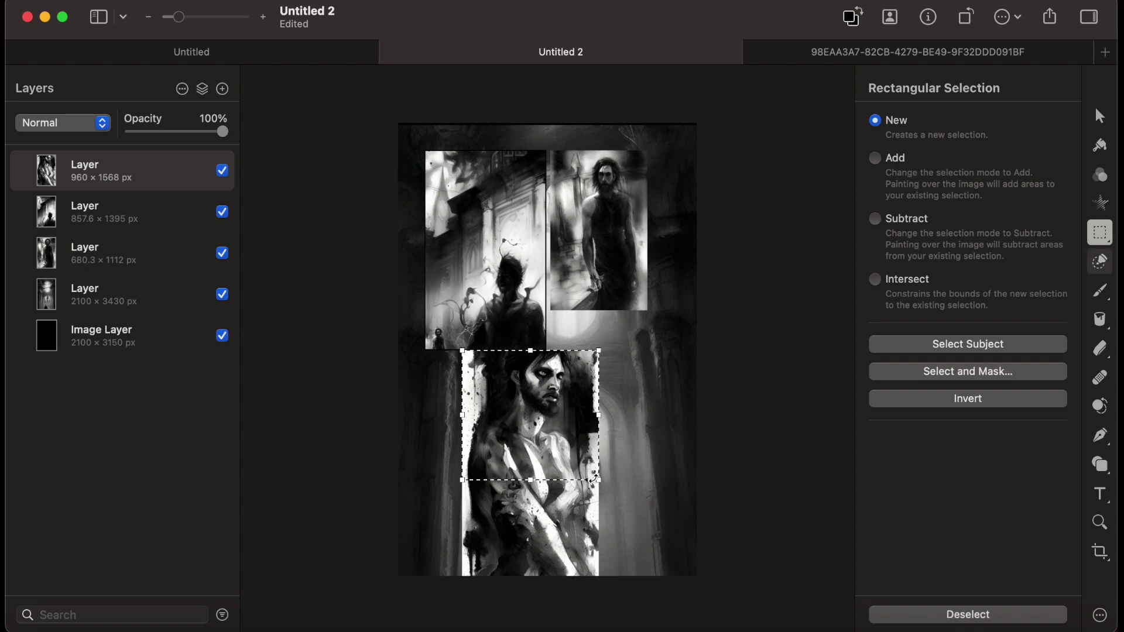
pyautogui.press('super+c')
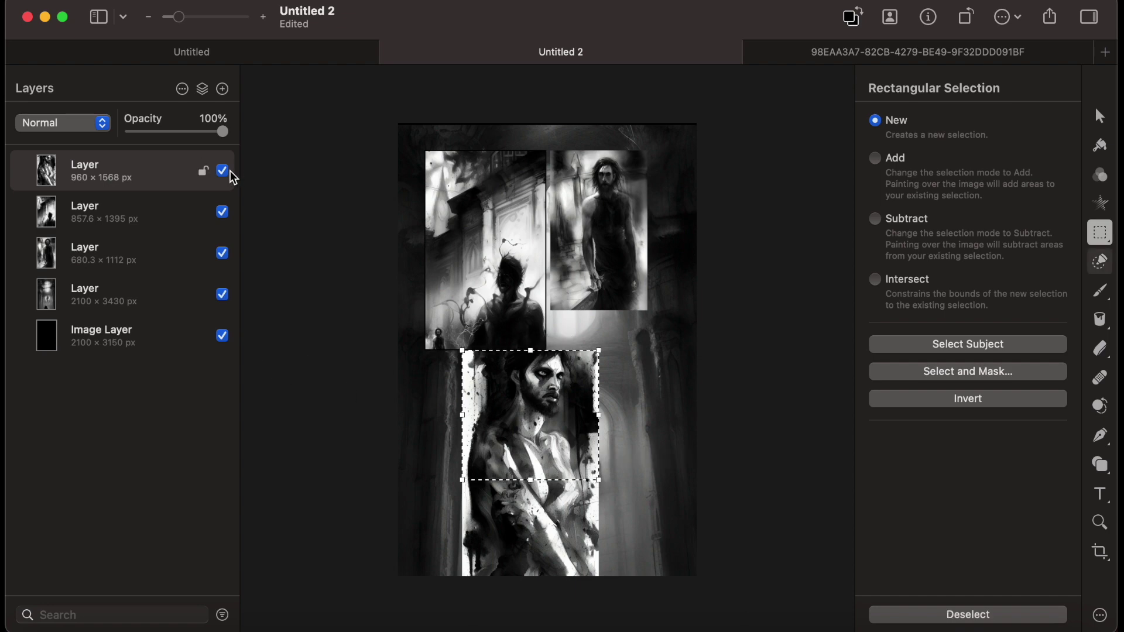
# Hide the full bearded man layer and paste the copied head-and-chest crop above the spiky-haired figure layer
pyautogui.click(225, 172)
pyautogui.press('alt')
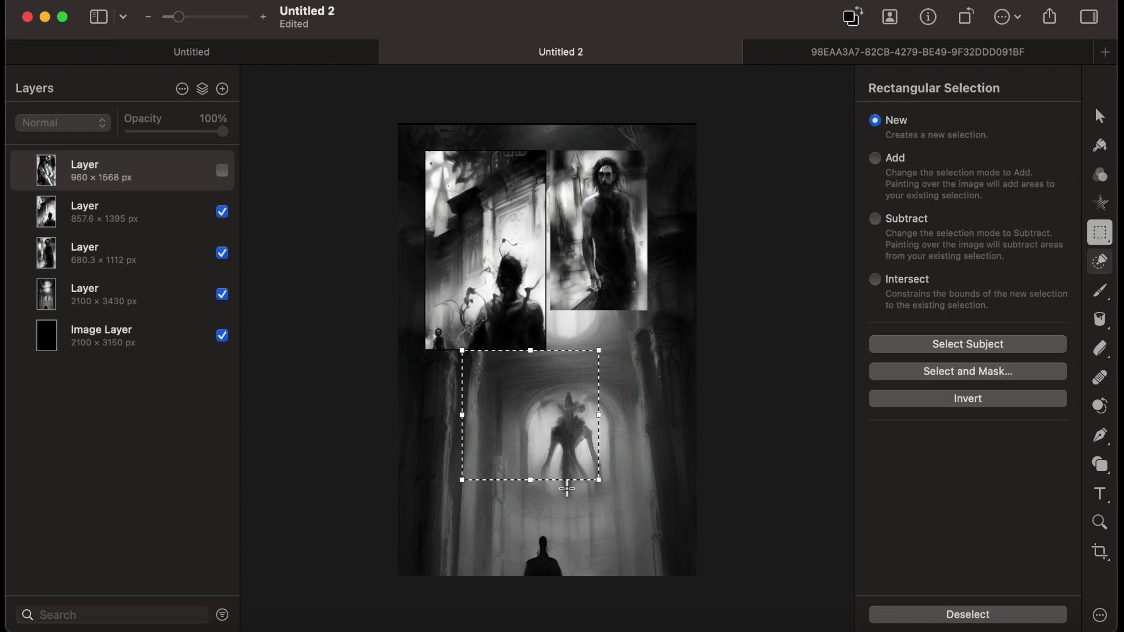
pyautogui.click(579, 546)
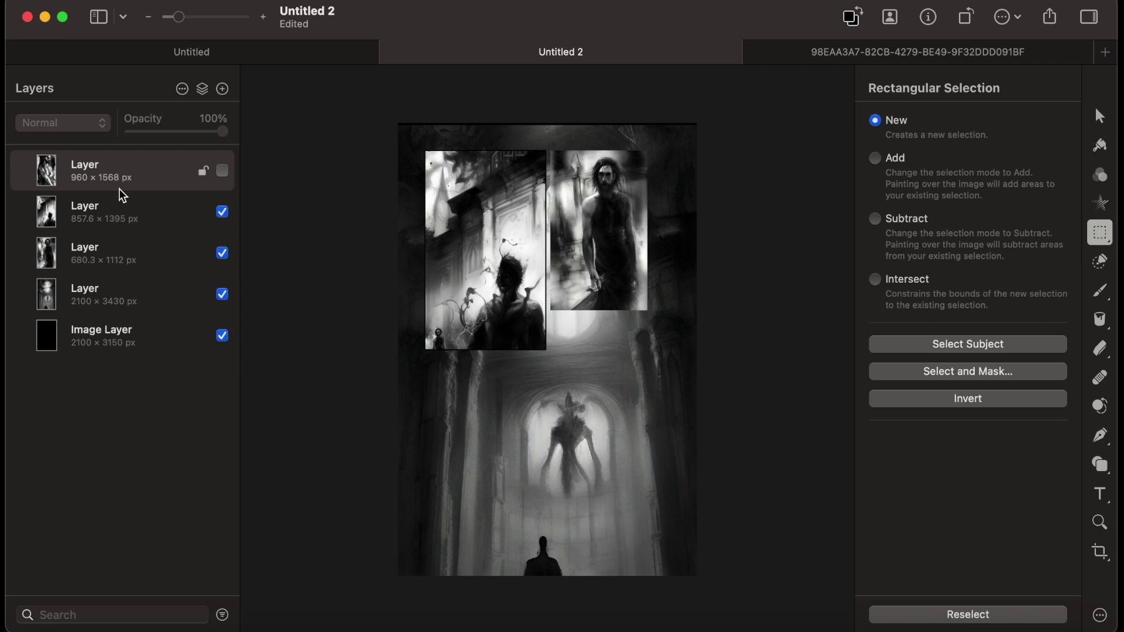
pyautogui.click(123, 220)
pyautogui.press('super+v')
# Resize the bearded man's crop to about 1175 × 1099 px at about X 483, Y 1454 px, overlapping the spiky-haired figure panel
pyautogui.press('v')
pyautogui.moveTo(577, 431); pyautogui.dragTo(727, 435)
pyautogui.moveTo(621, 409); pyautogui.dragTo(561, 436)
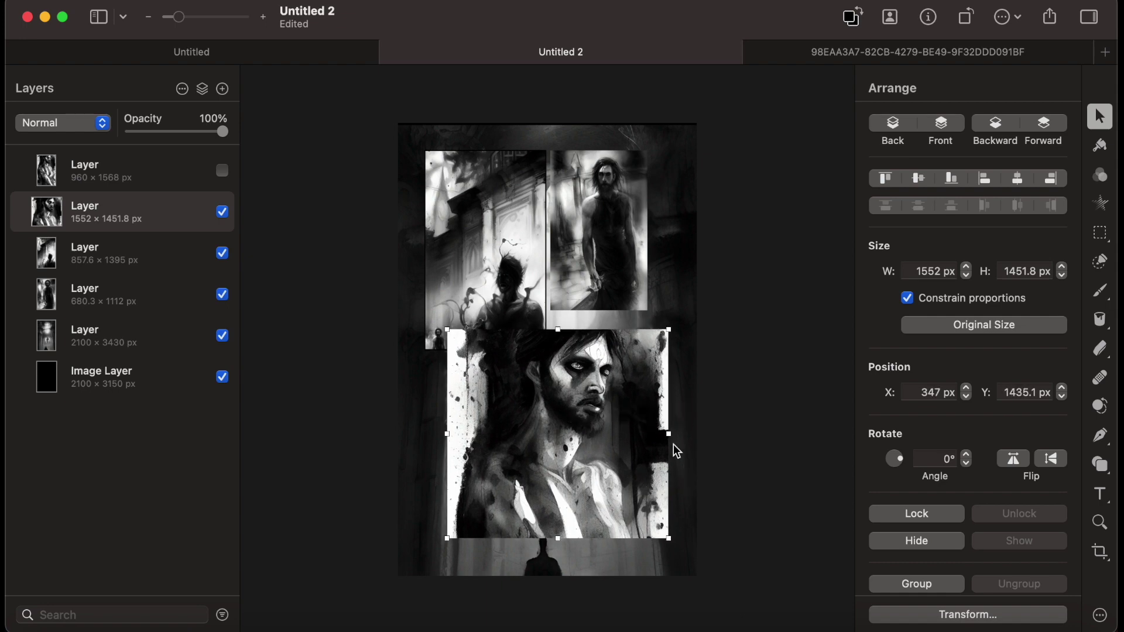
pyautogui.moveTo(669, 434); pyautogui.dragTo(576, 414)
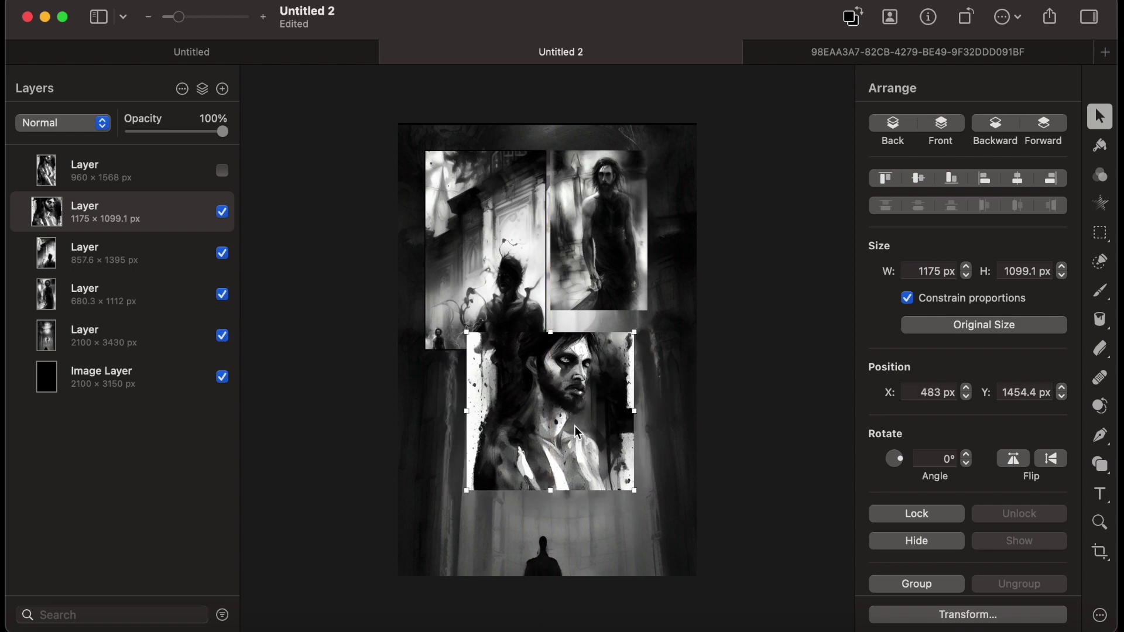
# Enlarge the standing long-haired man's panel to about 795 × 1300 px and place it at about X 875, Y 187.5 px, partly behind the spiky-haired figure panel
pyautogui.click(450, 275)
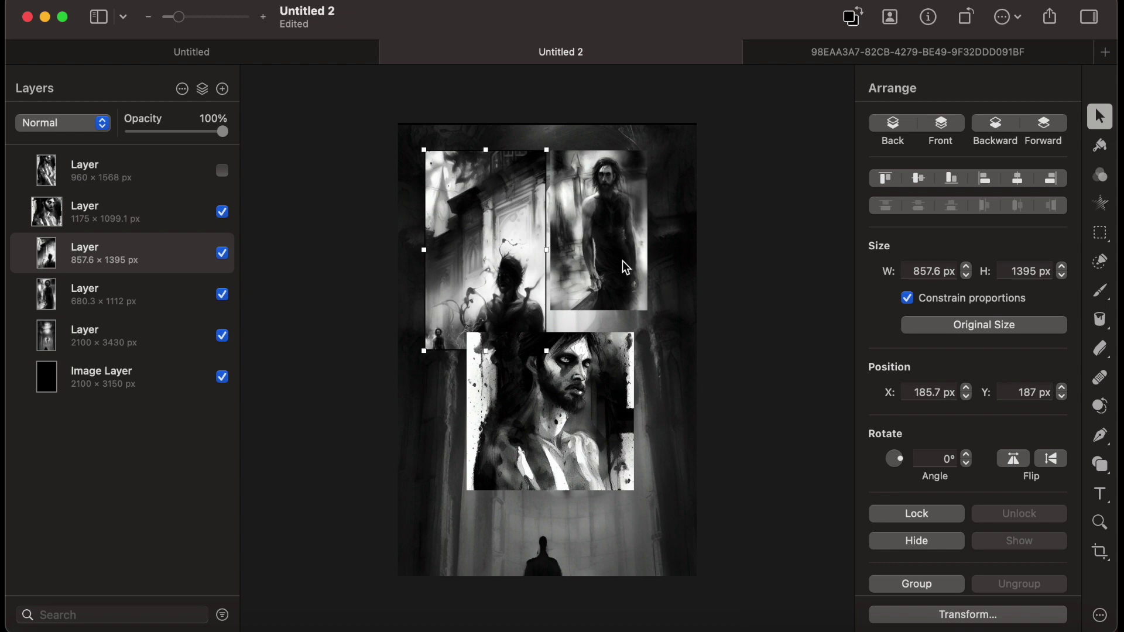
pyautogui.click(223, 336)
pyautogui.click(222, 336)
pyautogui.click(142, 297)
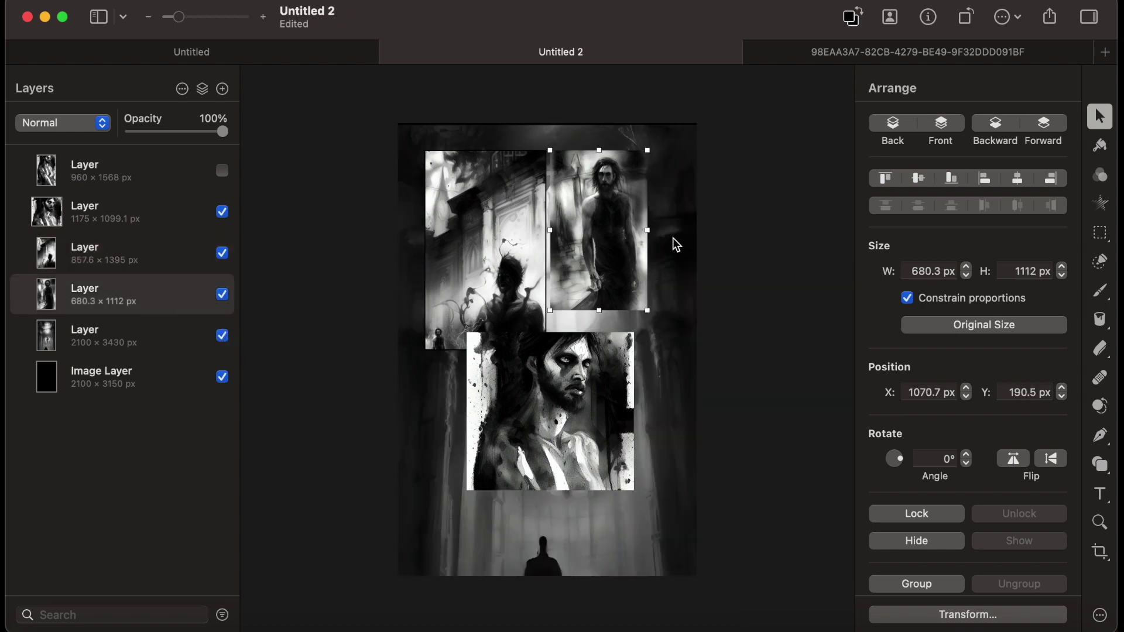
pyautogui.moveTo(648, 230); pyautogui.dragTo(622, 231)
pyautogui.moveTo(679, 254)
pyautogui.mouseDown()
pyautogui.moveTo(635, 260)
pyautogui.moveTo(665, 265)
pyautogui.mouseUp()
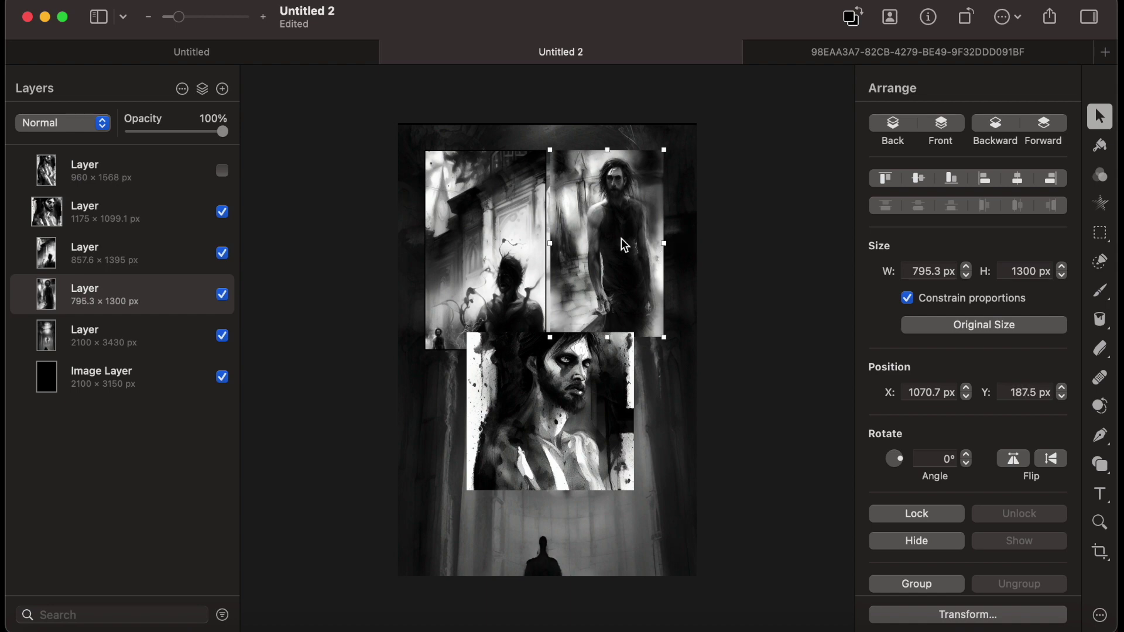
pyautogui.moveTo(610, 239); pyautogui.dragTo(596, 239)
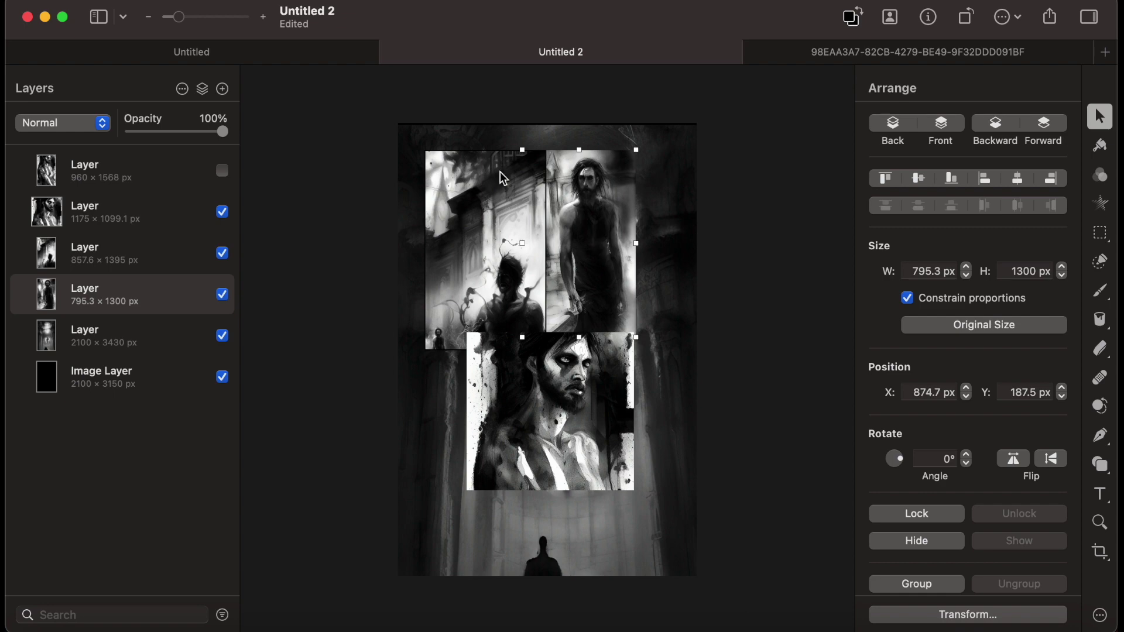
# Erase the narrow strip of the standing man's panel along the edge of the spiky-haired figure panel, using a tall rectangular selection
pyautogui.press('m')
pyautogui.moveTo(529, 137); pyautogui.dragTo(547, 374)
pyautogui.press('Delete')
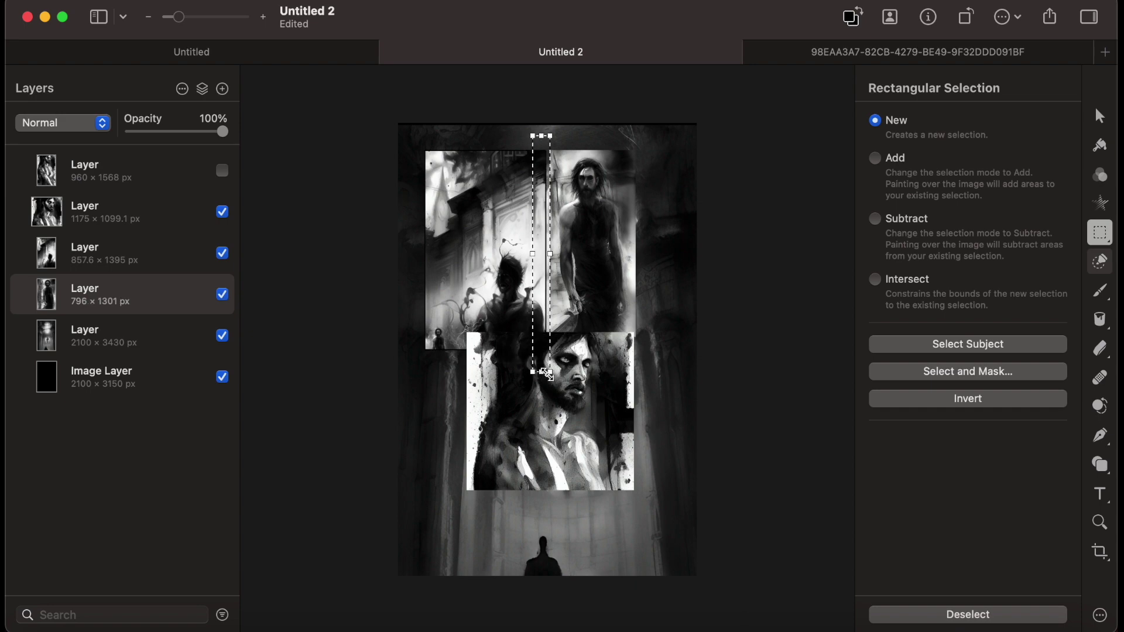
pyautogui.press('super+a')
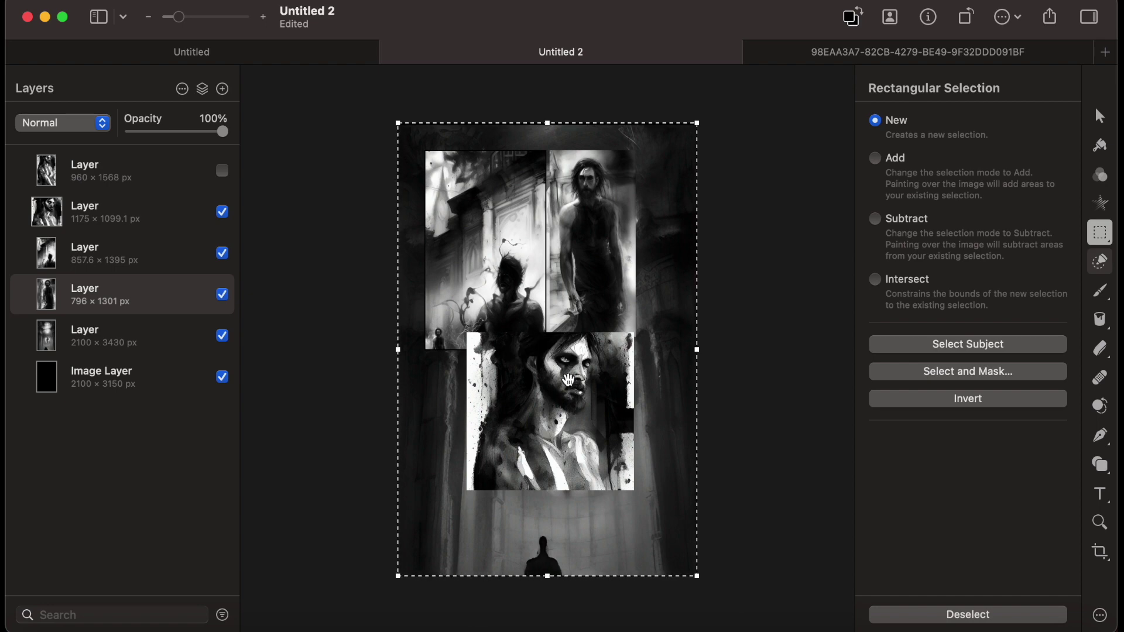
pyautogui.press('v')
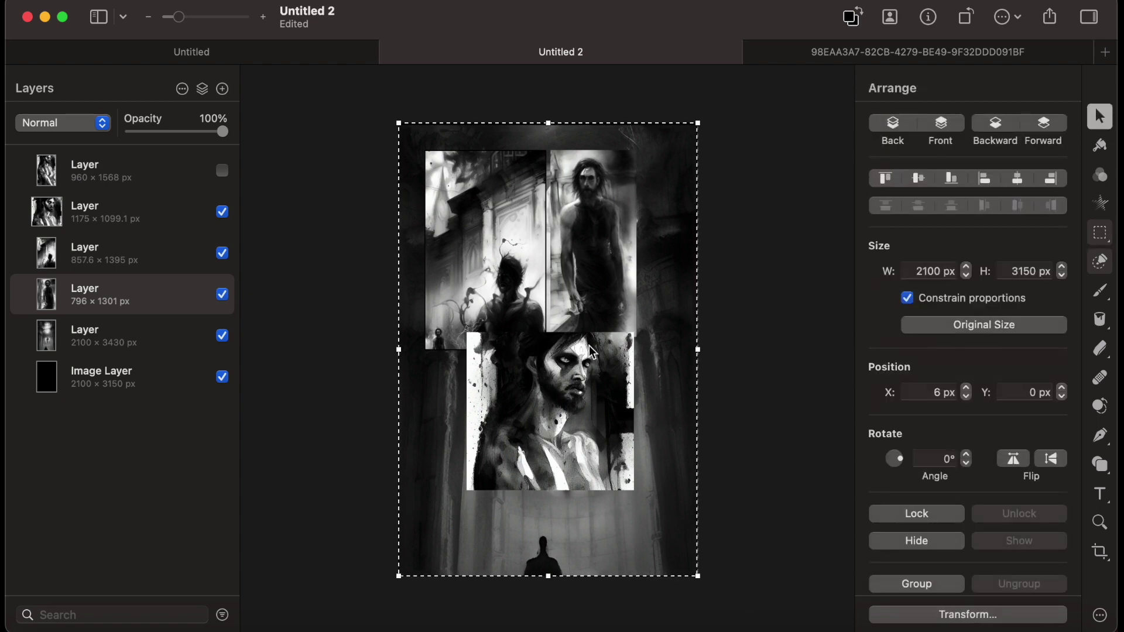
pyautogui.press('m')
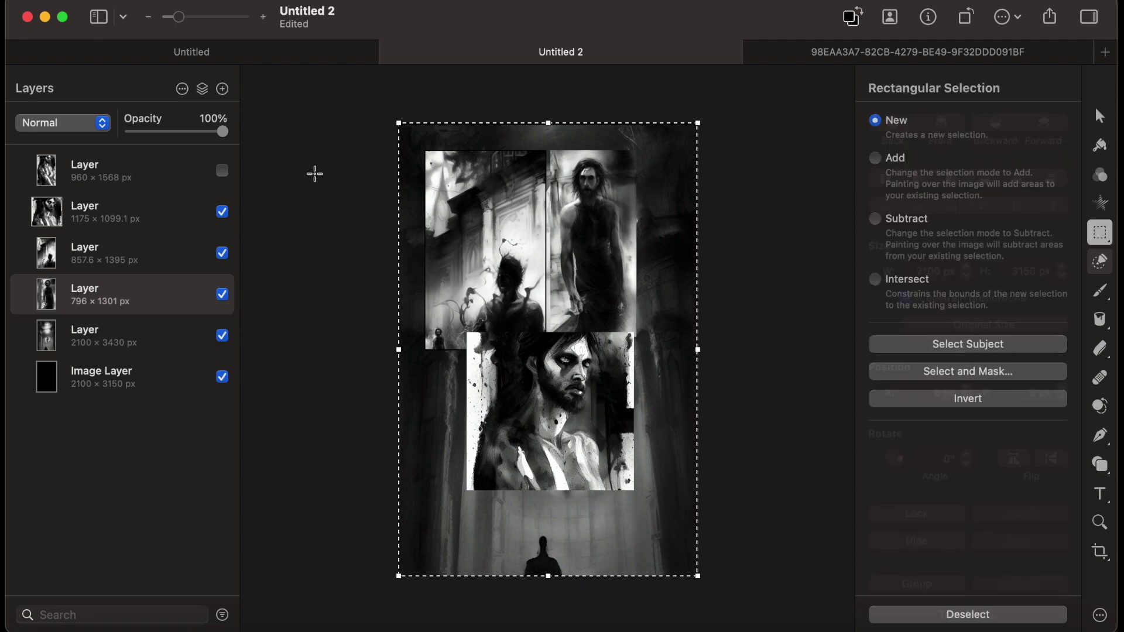
pyautogui.click(314, 175)
pyautogui.press('v')
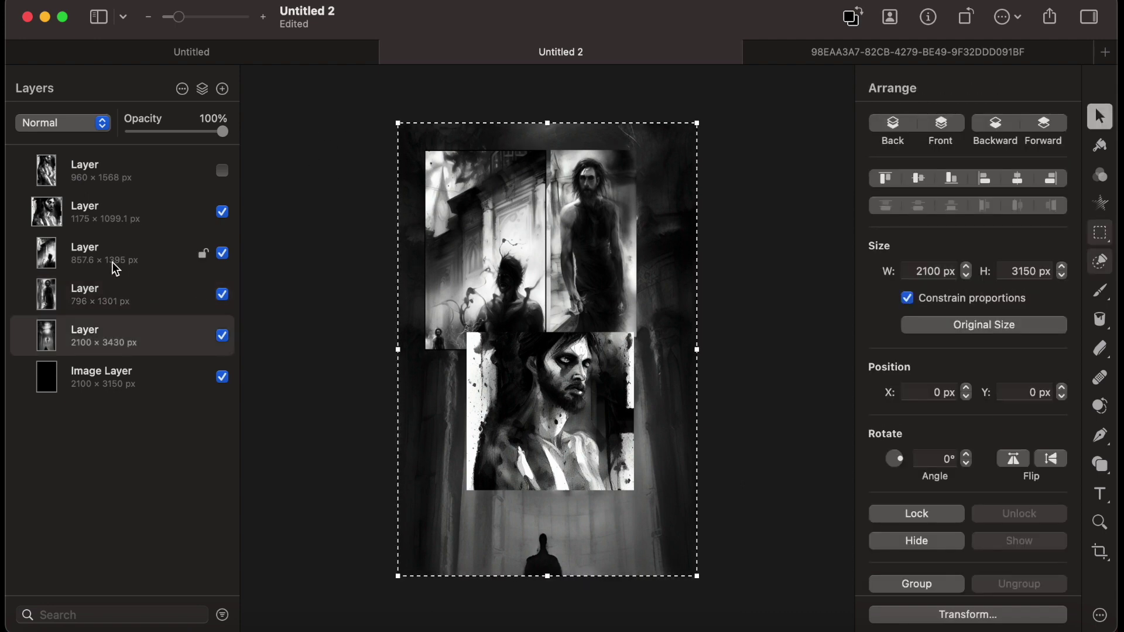
pyautogui.click(113, 289)
# Set up a Stroke with Brush outline on the standing man's panel with the black Hard Basic brush at 10 px
pyautogui.press('m')
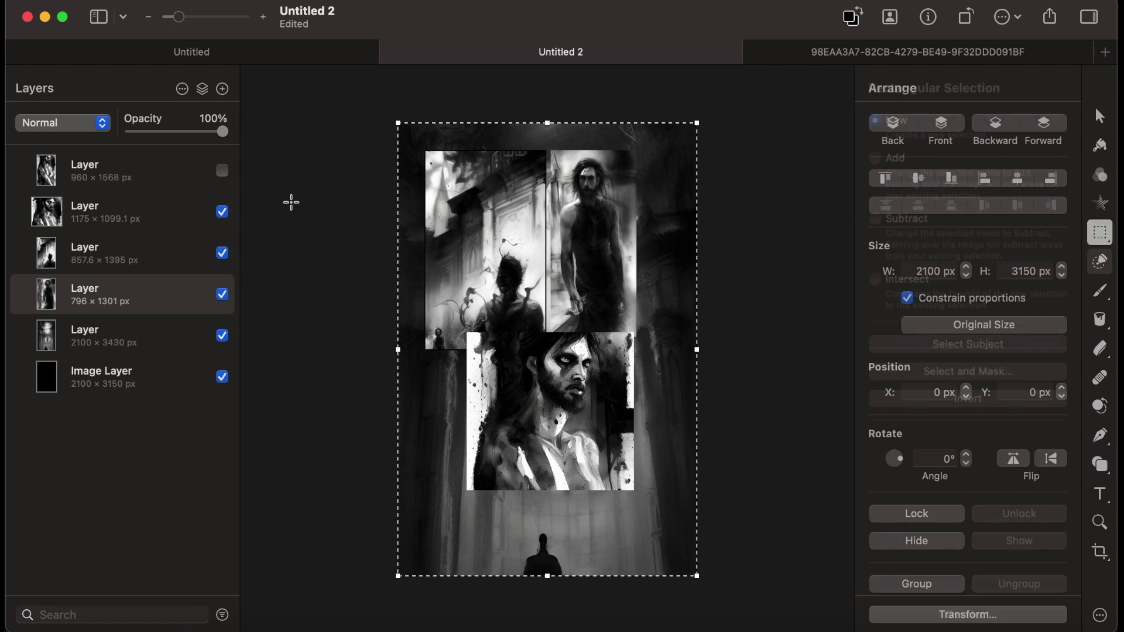
pyautogui.click(379, 0)
pyautogui.moveTo(285, 0)
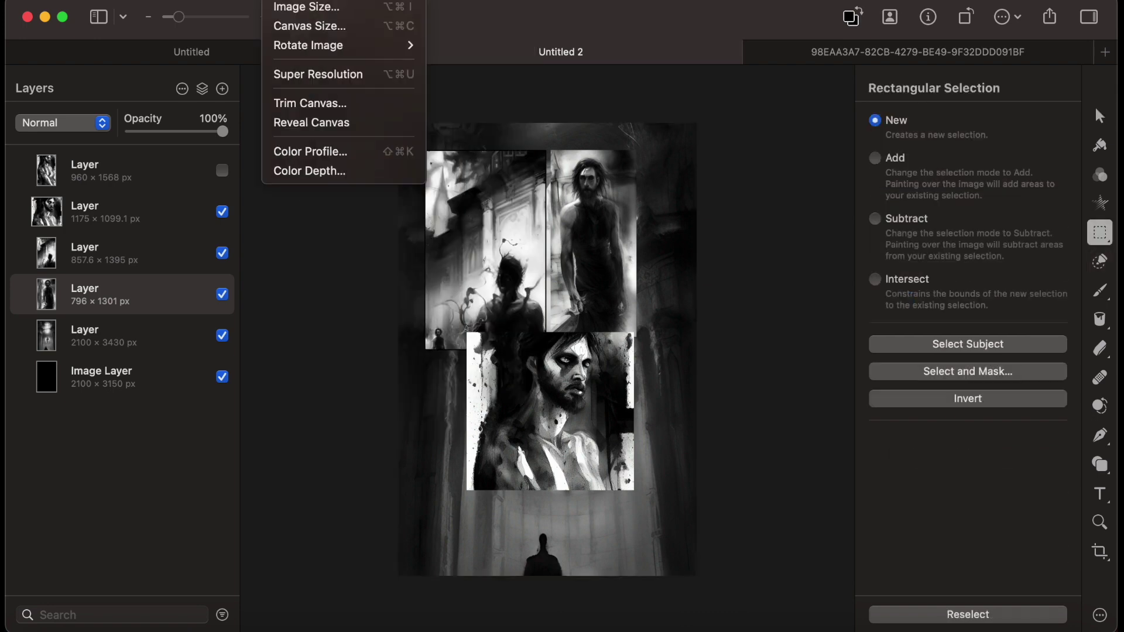
pyautogui.moveTo(380, 0)
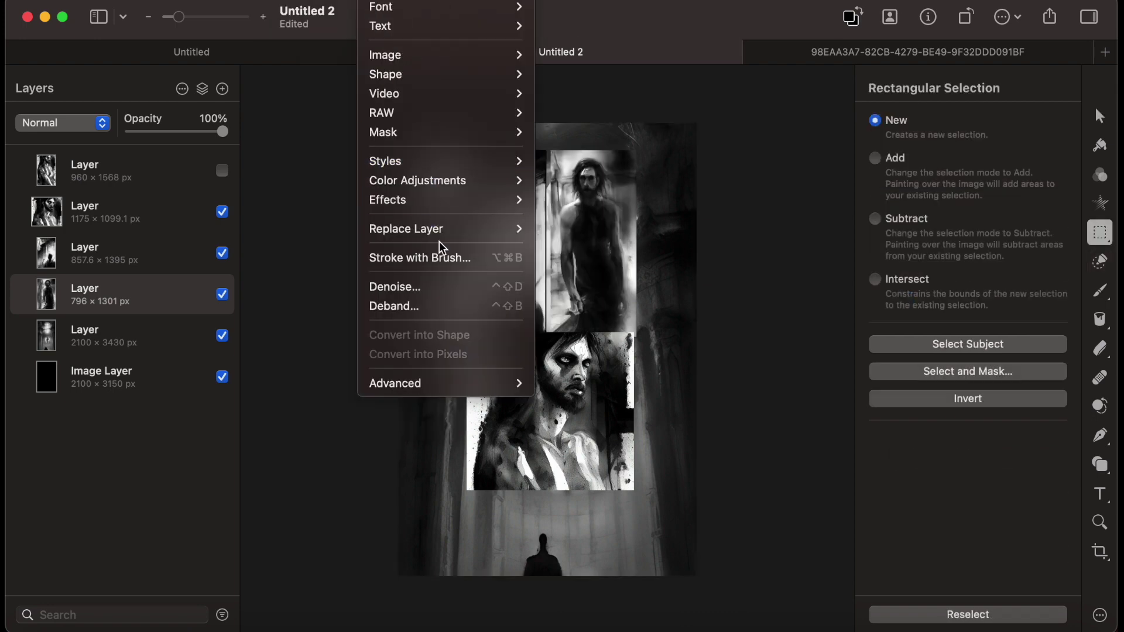
pyautogui.click(448, 261)
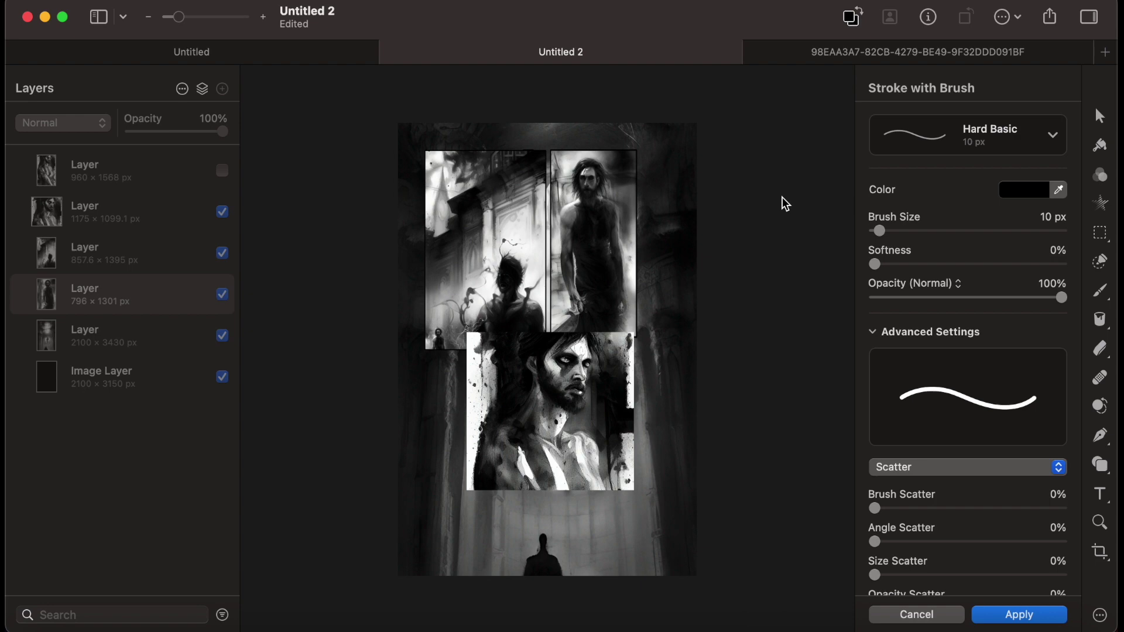
# Copy a rectangular crop of the silhouetted figure's head and torso from the columned forest image, and close that document
pyautogui.click(889, 57)
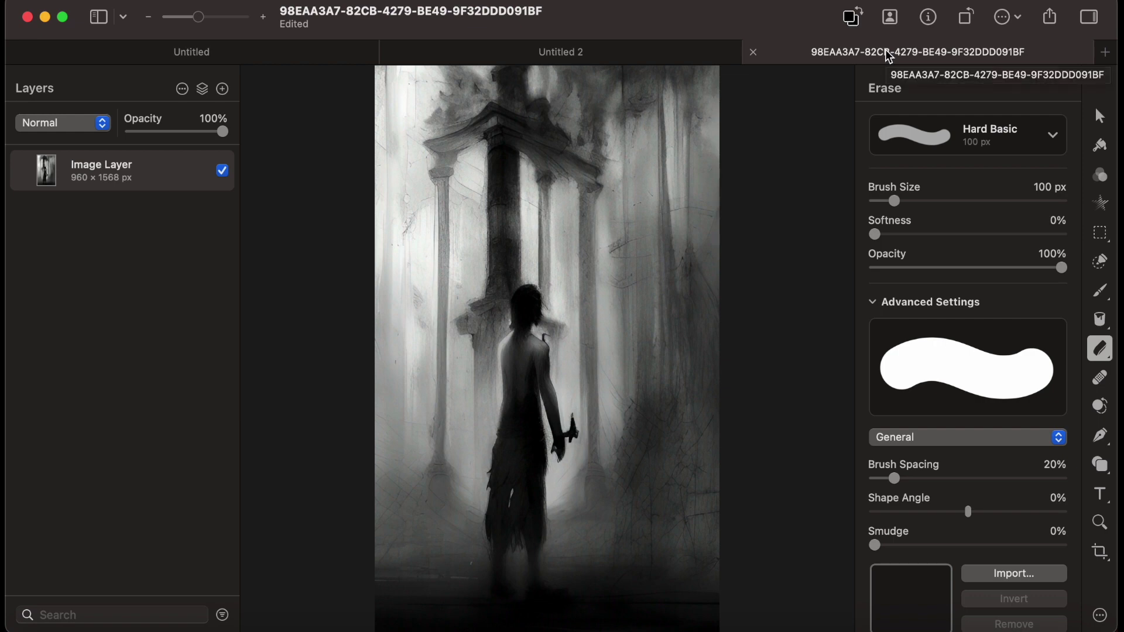
pyautogui.press('m')
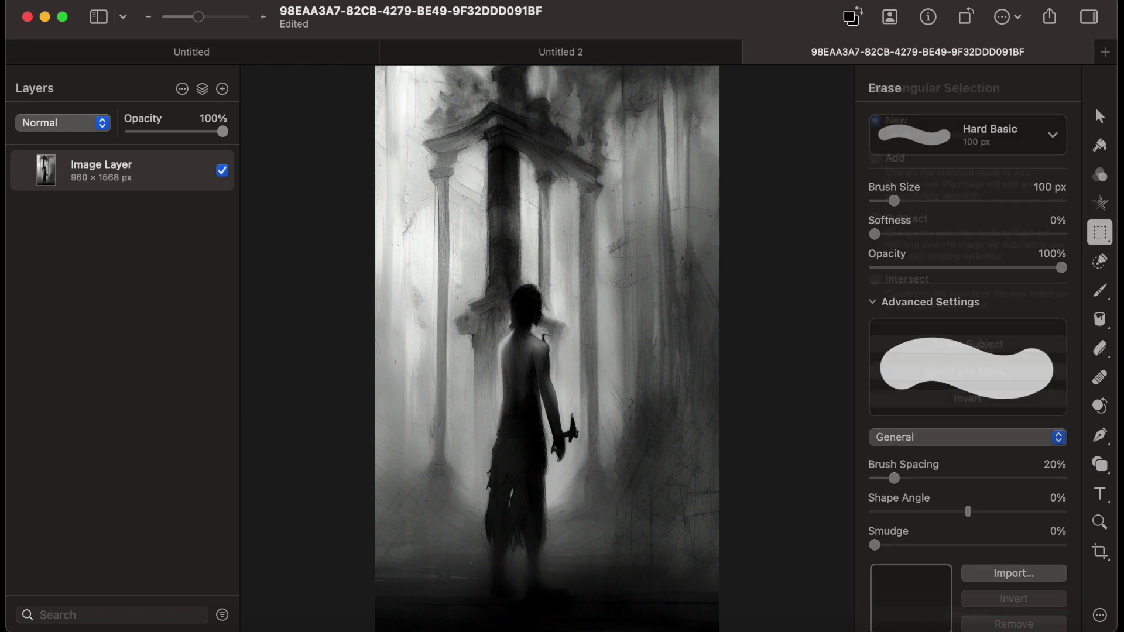
pyautogui.moveTo(471, 260); pyautogui.dragTo(564, 460)
pyautogui.moveTo(529, 426); pyautogui.dragTo(535, 393)
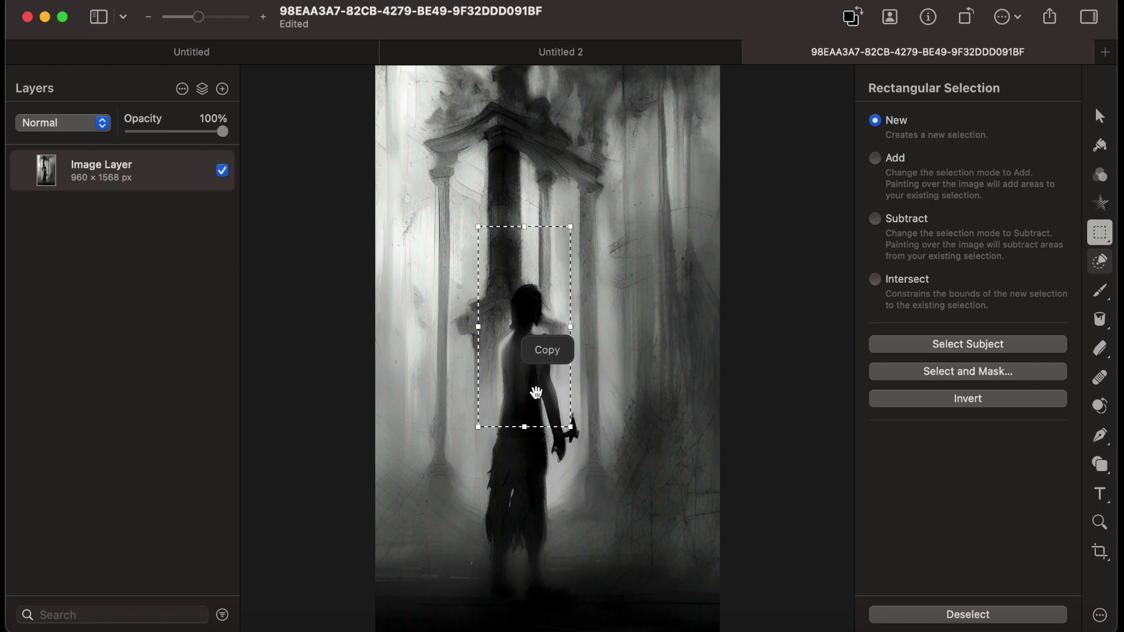
pyautogui.press('super+w')
pyautogui.click(445, 426)
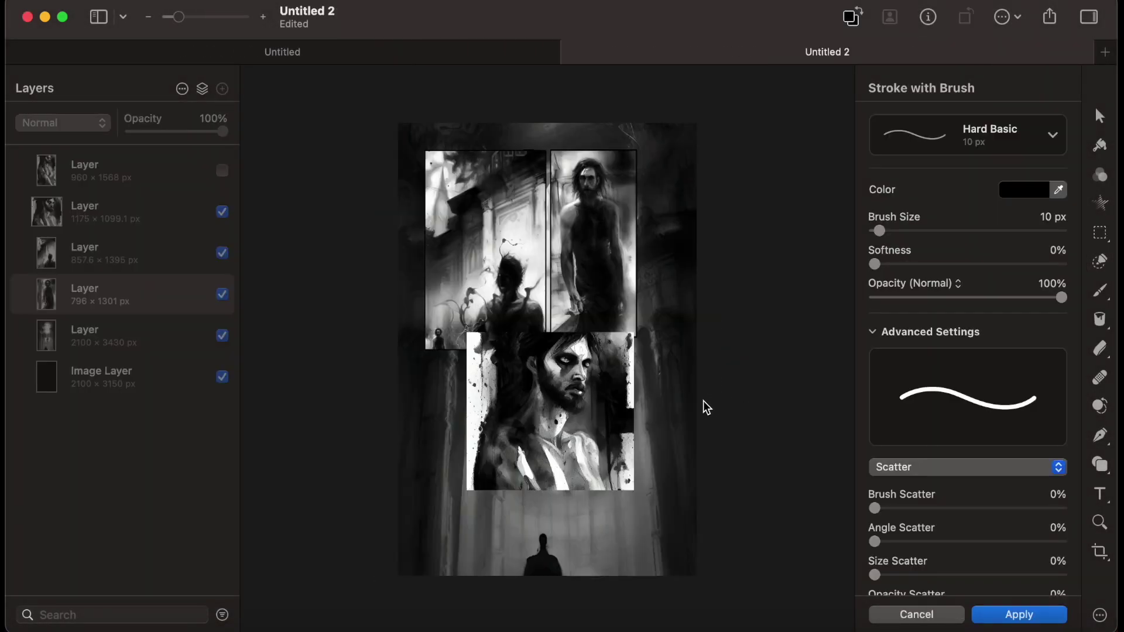
# Apply the stroke to the standing man's panel and paste the copied silhouette crop as an enlarged panel at the page's right edge
pyautogui.press('Return')
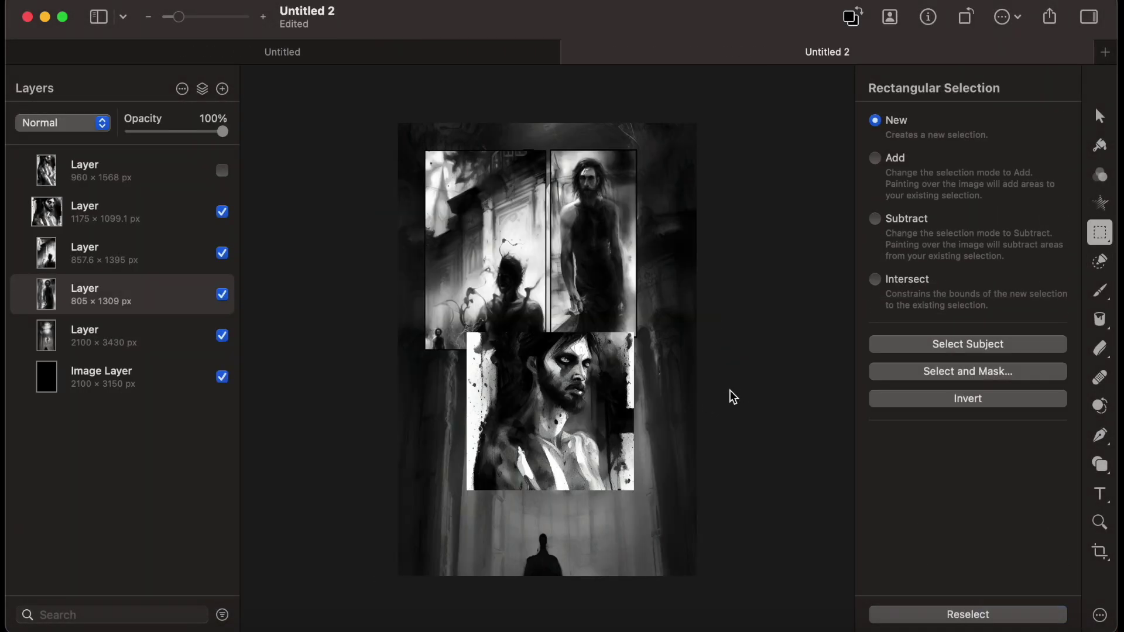
pyautogui.press('super+v')
pyautogui.press('v')
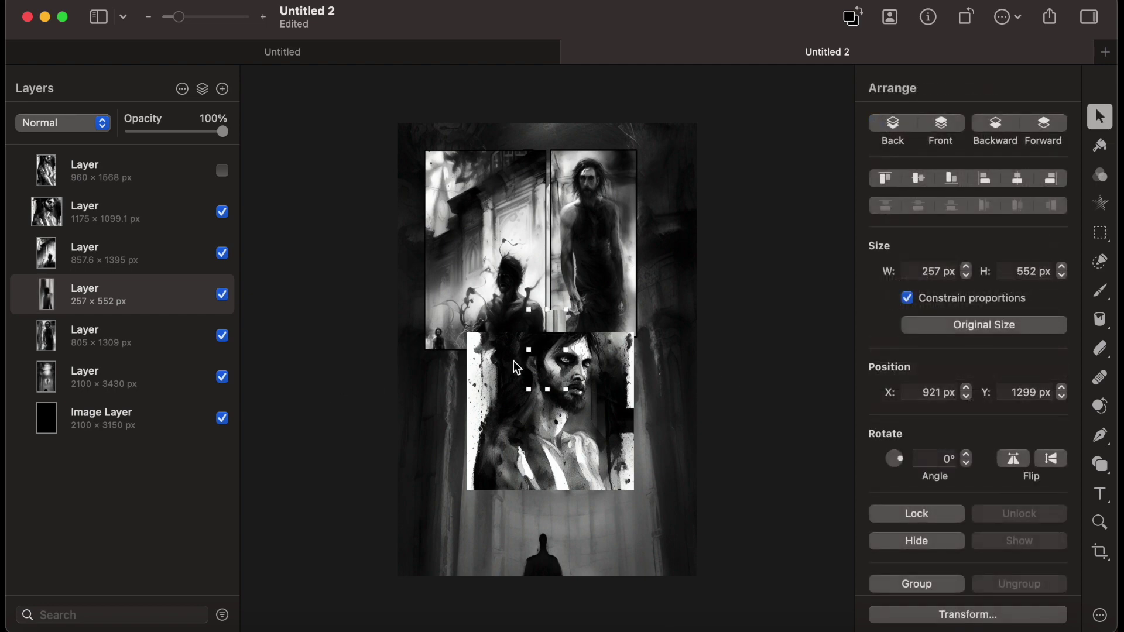
pyautogui.moveTo(540, 372); pyautogui.dragTo(684, 342)
# Erase the part of the silhouetted figure's panel that covers the standing man, using a tall rectangular selection
pyautogui.press('m')
pyautogui.moveTo(600, 134); pyautogui.dragTo(628, 380)
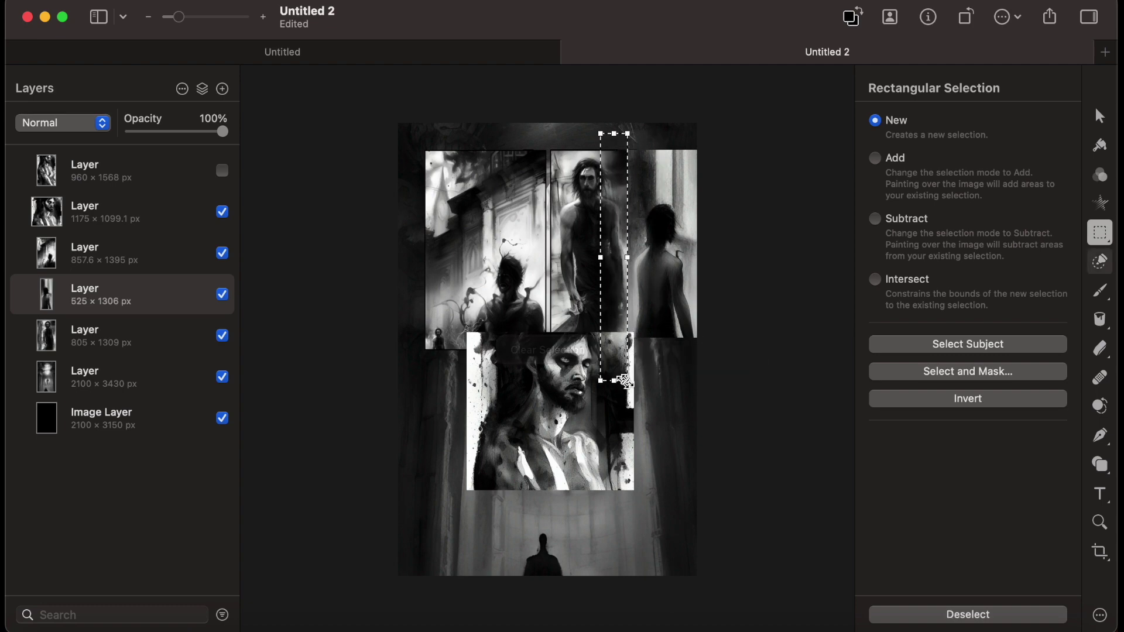
pyautogui.press('super+a')
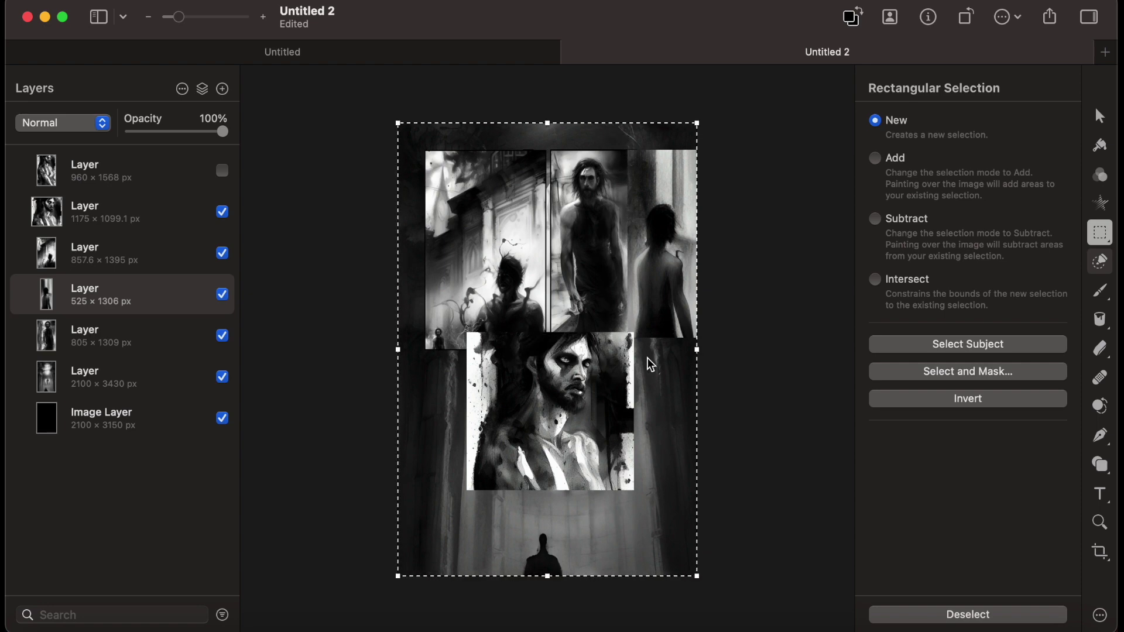
# Try erasing more of the silhouetted figure's panel with the strip selection shifted slightly farther right, and undo it
pyautogui.press('super+z')
pyautogui.hotkey('shift', 'Right')
pyautogui.hotkey('shift', 'Right')
pyautogui.hotkey('shift', 'Right')
pyautogui.hotkey('shift', 'Right')
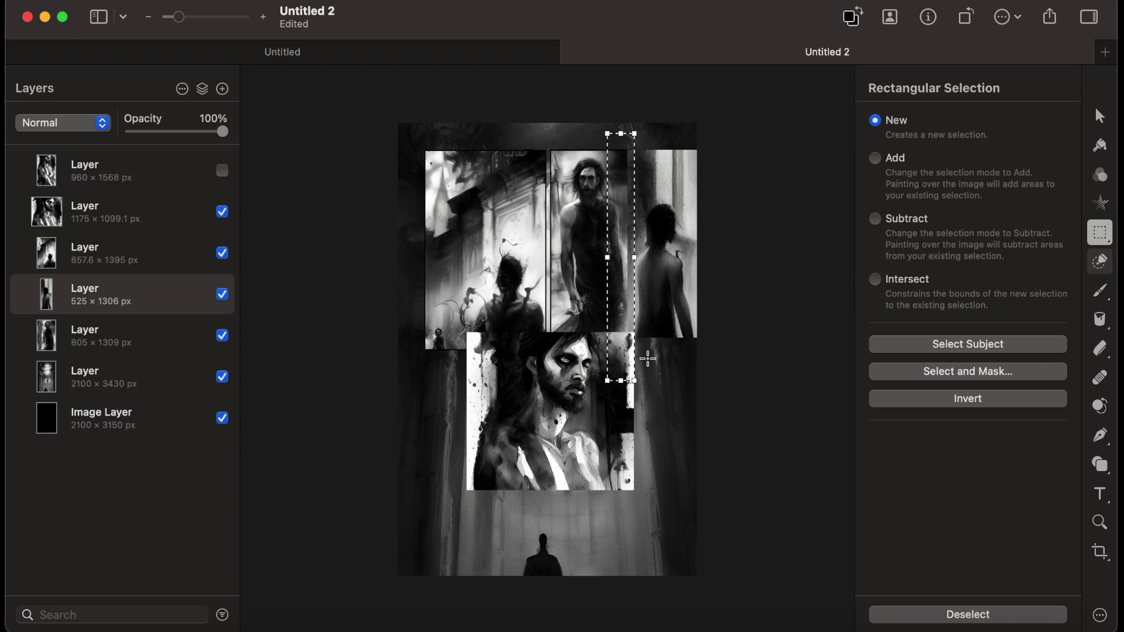
pyautogui.press('Delete')
pyautogui.press('super+z')
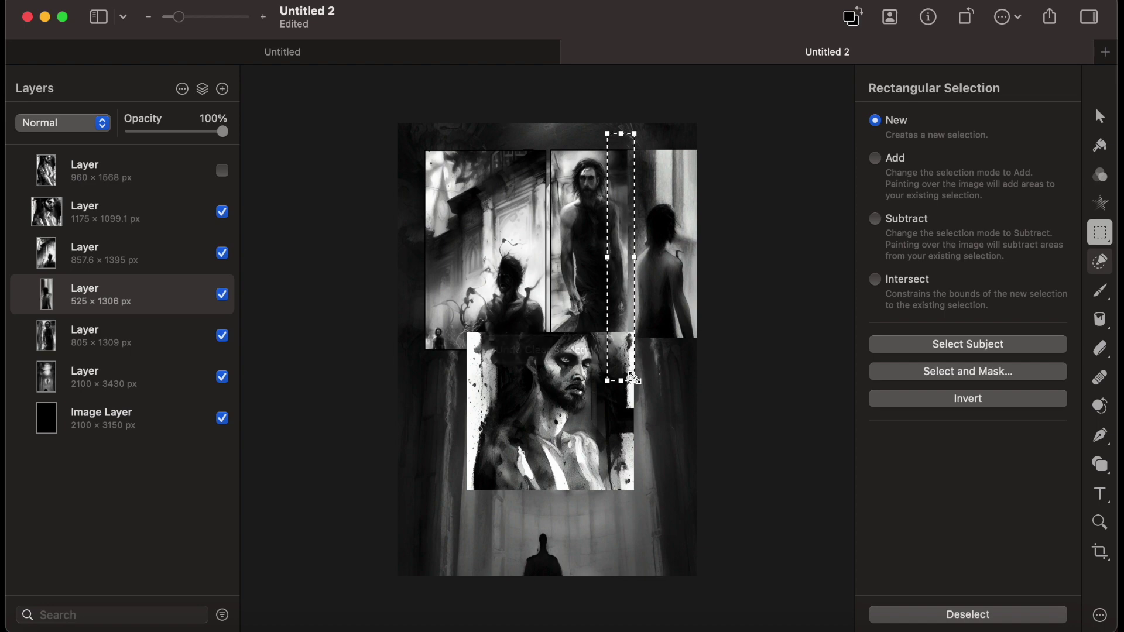
# Select the whole canvas and shift the silhouetted figure's panel left to about X −21 px
pyautogui.press('super+a')
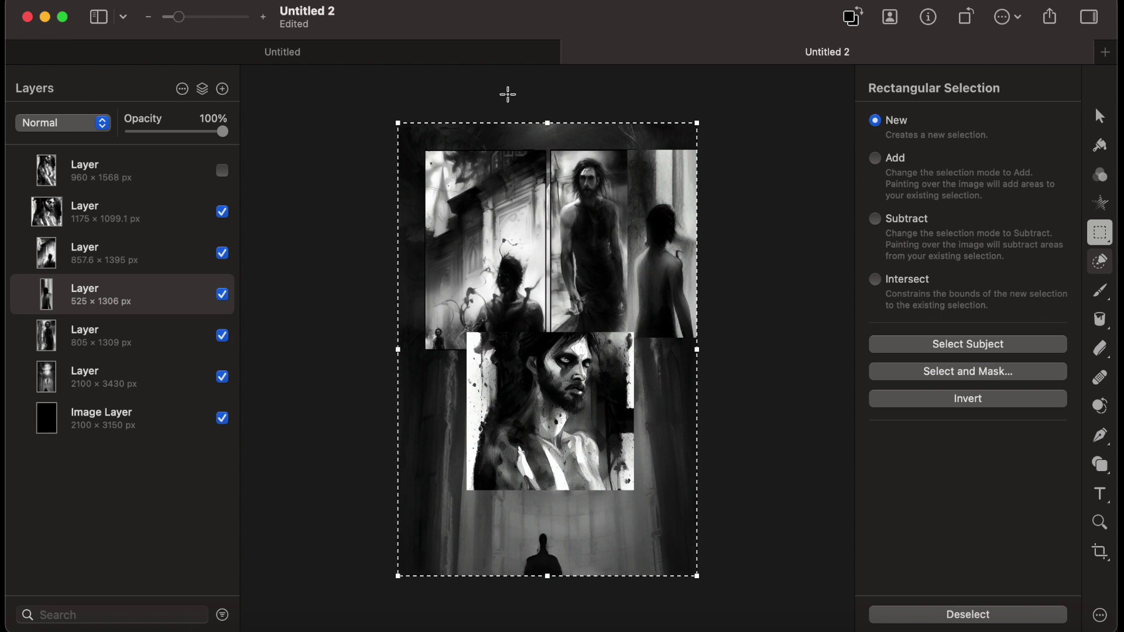
pyautogui.press('v')
pyautogui.press('Left')
pyautogui.press('Left')
pyautogui.press('Left')
pyautogui.press('Left')
pyautogui.press('Left')
pyautogui.press('Left')
pyautogui.press('Left')
pyautogui.press('Left')
pyautogui.press('Left')
pyautogui.press('Left')
pyautogui.press('Left')
pyautogui.press('Left')
pyautogui.press('Left')
pyautogui.press('Left')
pyautogui.press('Left')
pyautogui.press('Left')
pyautogui.press('Left')
pyautogui.press('Left')
pyautogui.press('Left')
pyautogui.press('Left')
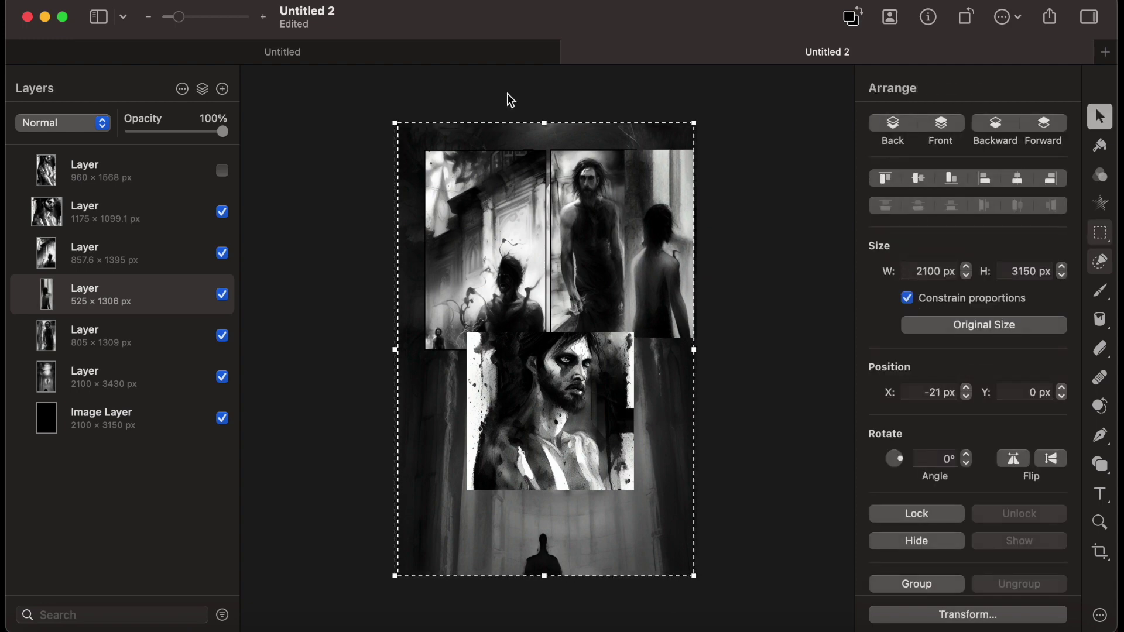
# Undo the leftward nudges of the silhouetted figure's panel back to X −3 px
pyautogui.press('super+z')
pyautogui.press('super+z')
pyautogui.press('super+z')
pyautogui.press('super+z')
pyautogui.press('super+z')
pyautogui.press('super+z')
pyautogui.press('super+z')
pyautogui.press('super+z')
pyautogui.press('super+z')
pyautogui.press('super+z')
pyautogui.press('super+z')
pyautogui.press('super+z')
pyautogui.press('super+z')
pyautogui.press('super+z')
pyautogui.press('super+z')
pyautogui.press('super+z')
pyautogui.press('super+z')
pyautogui.press('super+z')
pyautogui.press('super+z')
pyautogui.press('super+z')
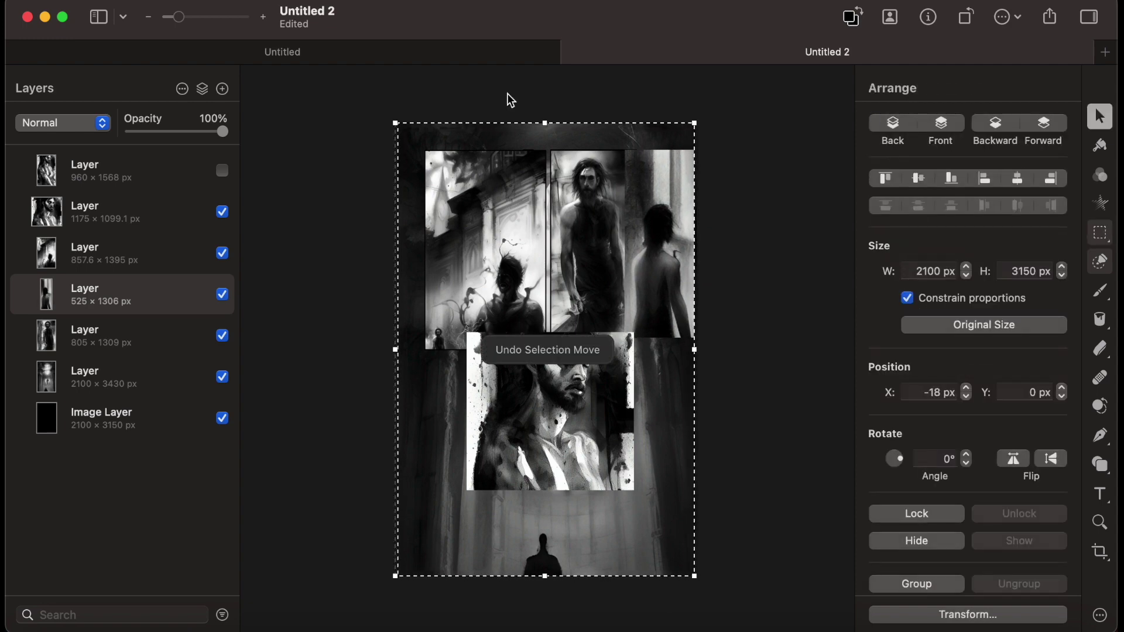
pyautogui.press('super+z')
pyautogui.press('super+z')
pyautogui.press('super+z')
pyautogui.press('super+z')
pyautogui.press('super+z')
pyautogui.press('super+z')
pyautogui.press('super+z')
pyautogui.press('super+z')
pyautogui.press('super+z')
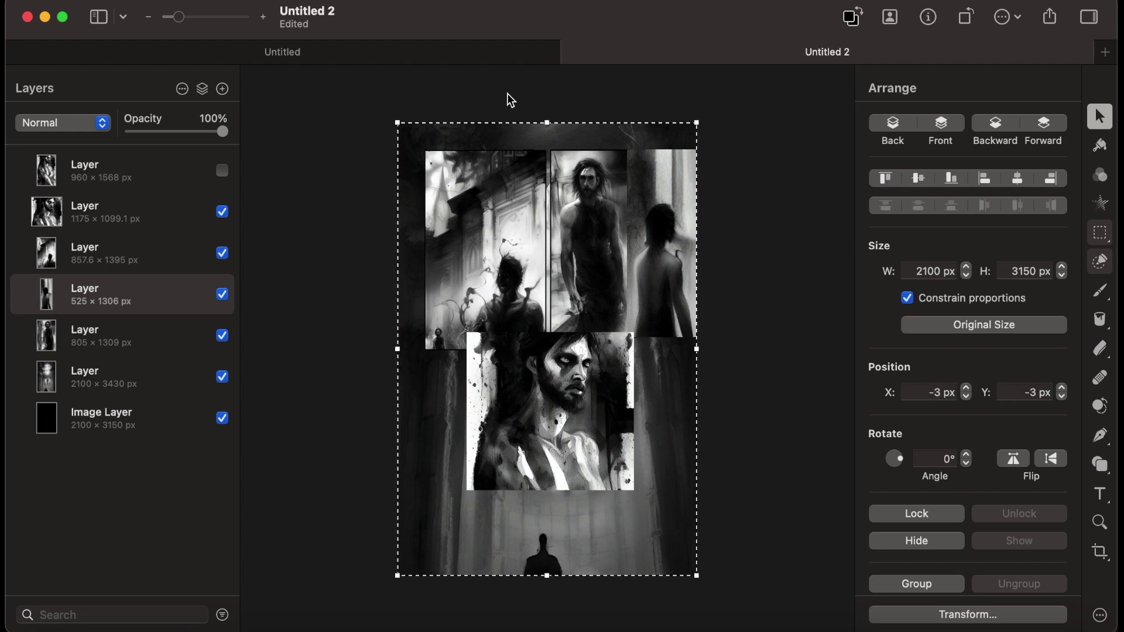
# Nudge the silhouetted figure's panel up so its selection sits at X −3, Y −3 px
pyautogui.press('Up')
pyautogui.press('Up')
pyautogui.press('Up')
pyautogui.click(281, 1)
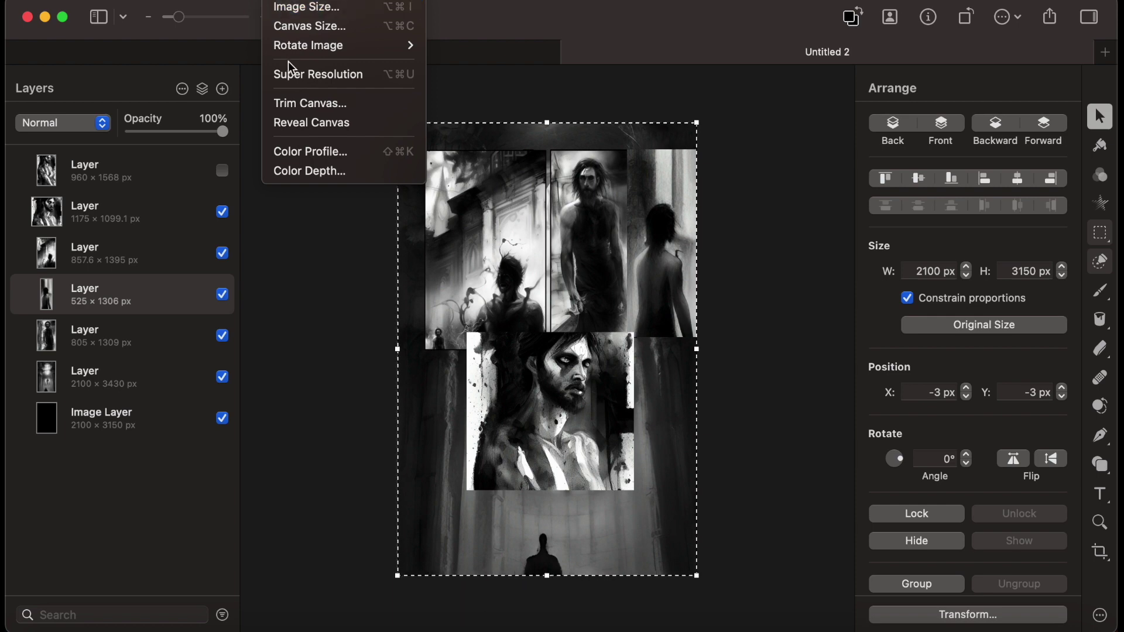
pyautogui.moveTo(375, 0)
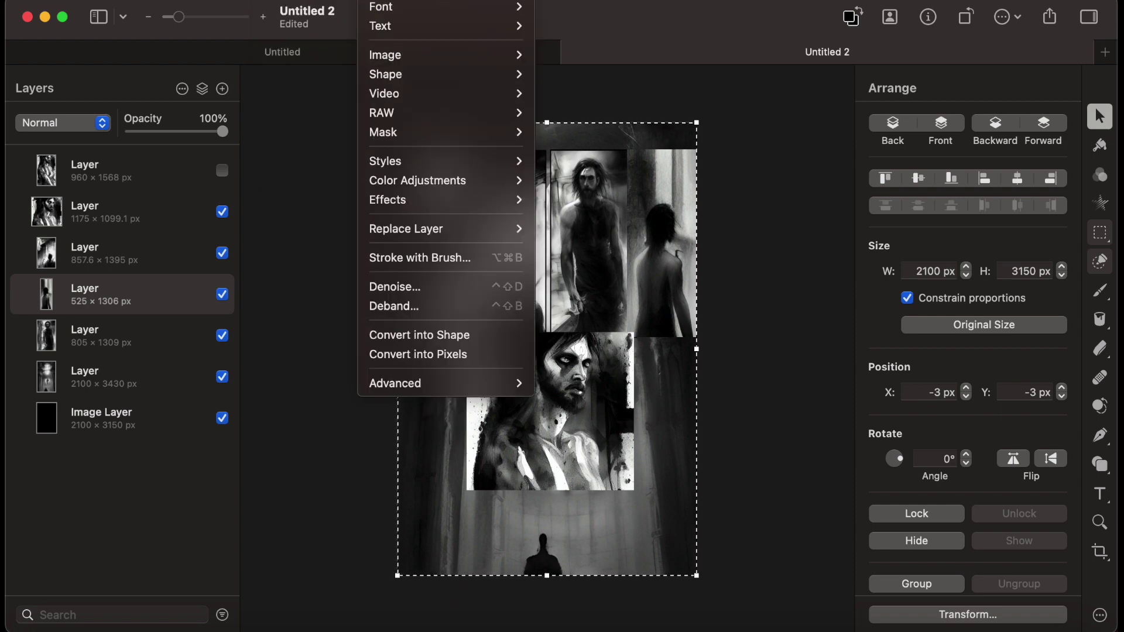
pyautogui.press('Escape')
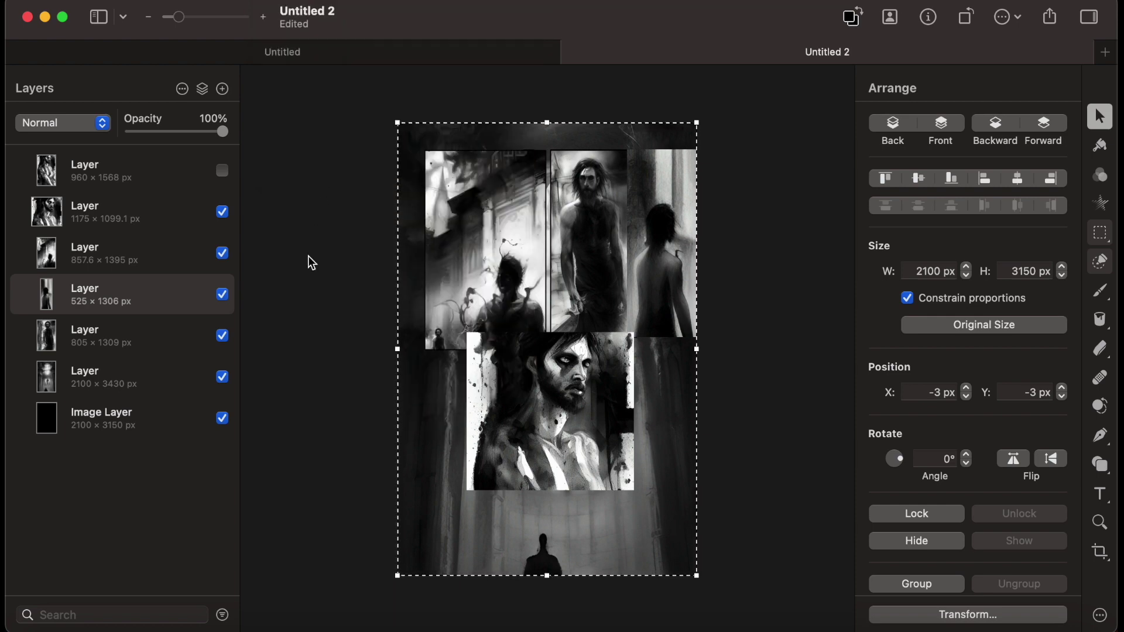
# Outline the silhouetted figure's panel using Stroke with Brush with the black Hard Basic brush at 10 px
pyautogui.press('m')
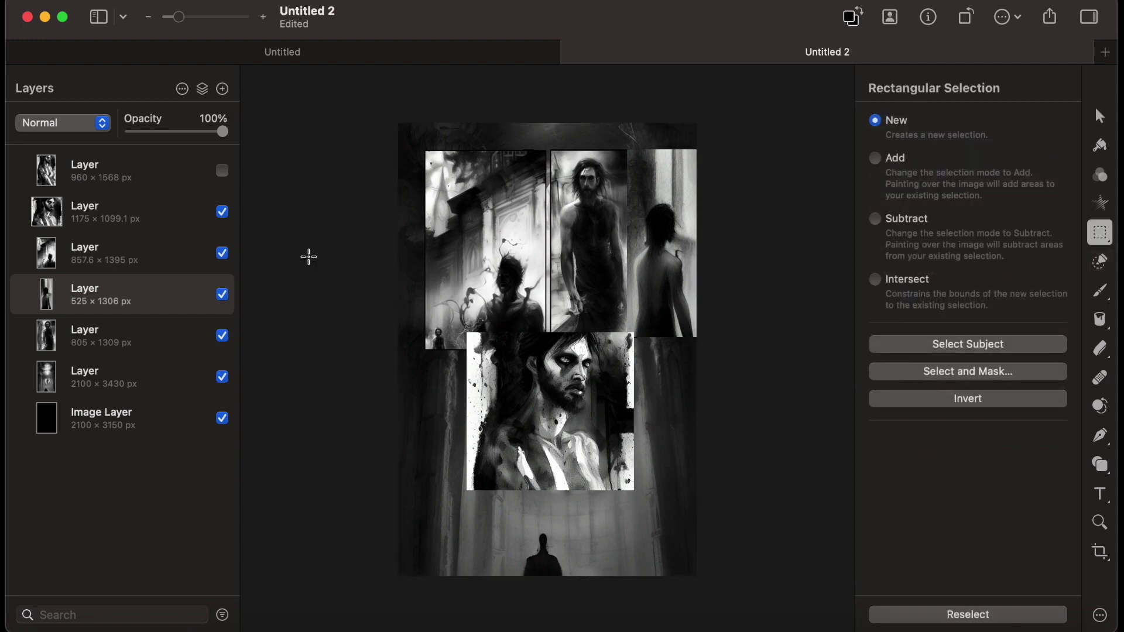
pyautogui.click(333, 0)
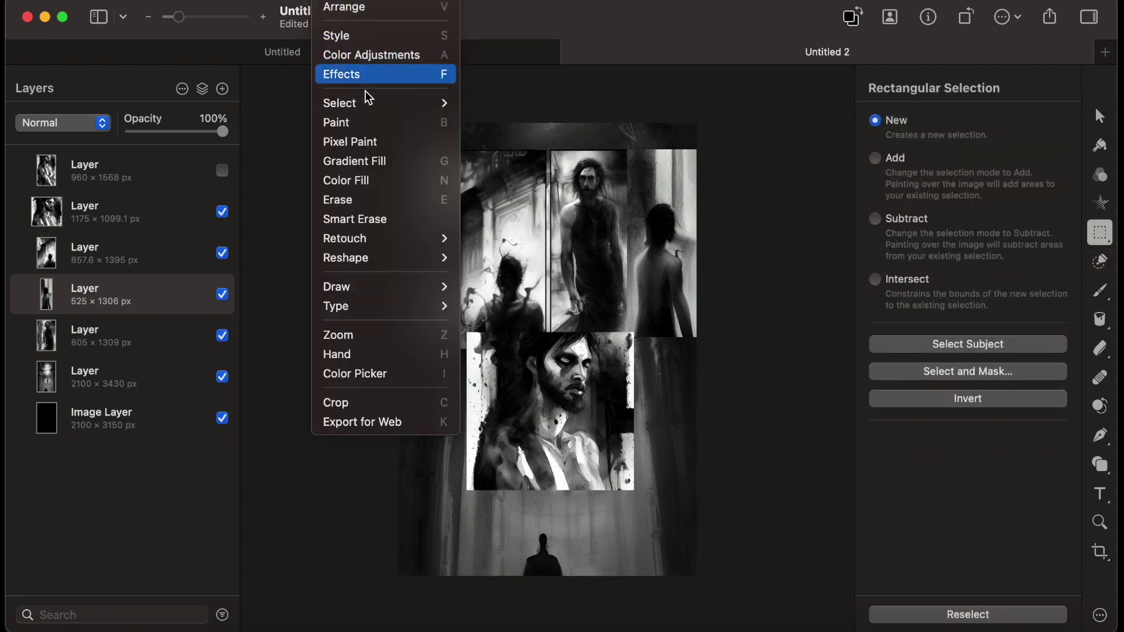
pyautogui.moveTo(375, 0)
pyautogui.click(410, 256)
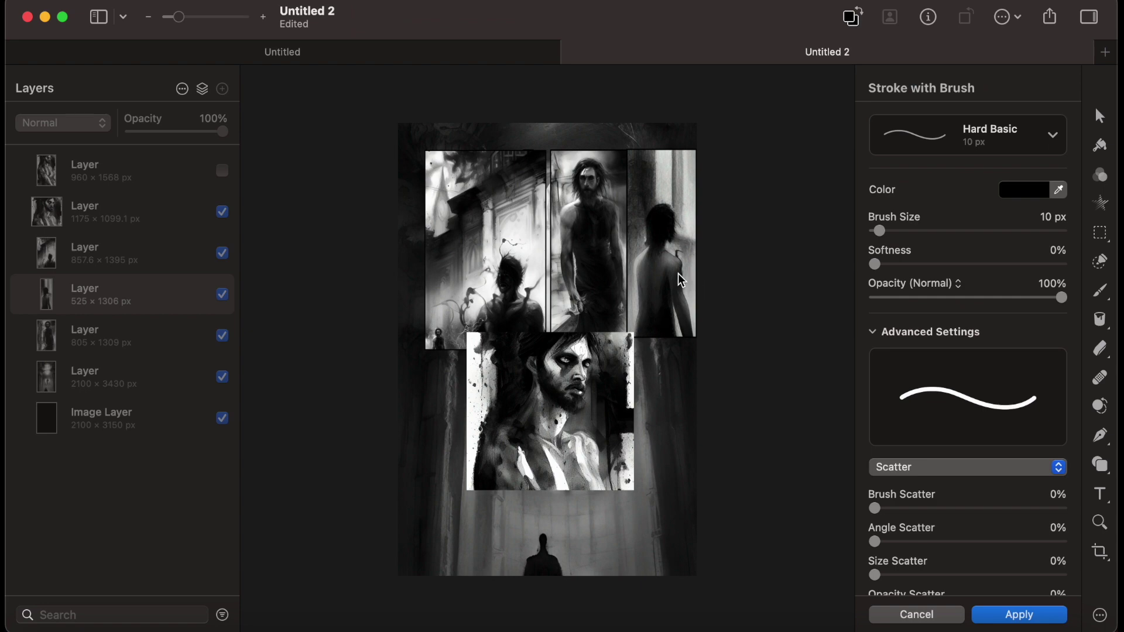
pyautogui.press('v')
# Lower the silhouetted figure's panel over the standing man's panel and trim its right side, leaving the layer about 489 × 1316 px
pyautogui.moveTo(670, 248)
pyautogui.mouseDown()
pyautogui.moveTo(645, 279)
pyautogui.moveTo(671, 283)
pyautogui.mouseUp()
pyautogui.press('m')
pyautogui.moveTo(695, 173); pyautogui.dragTo(690, 173)
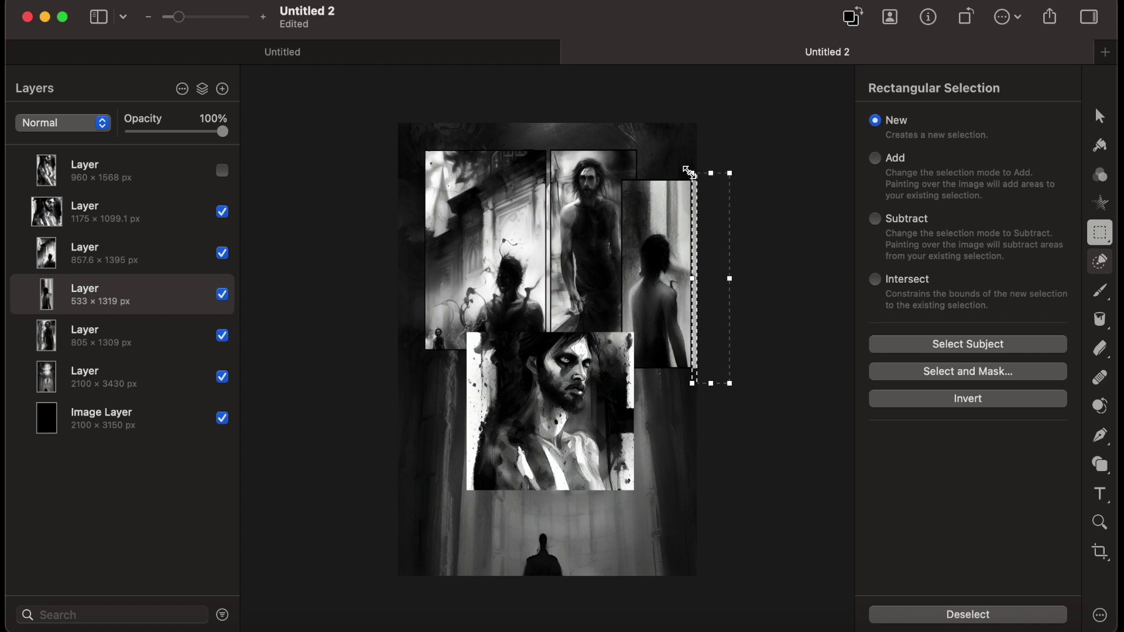
pyautogui.press('BackSpace')
pyautogui.press('super+a')
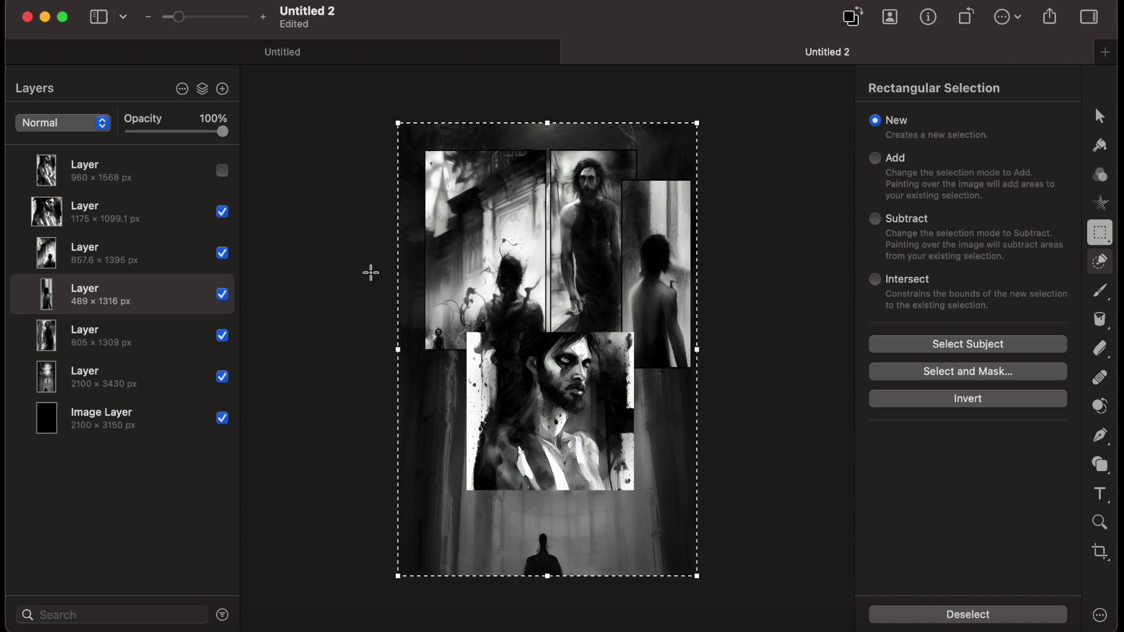
# Nudge the silhouetted figure's panel up so its selection sits at Y −99 px
pyautogui.moveTo(148, 217)
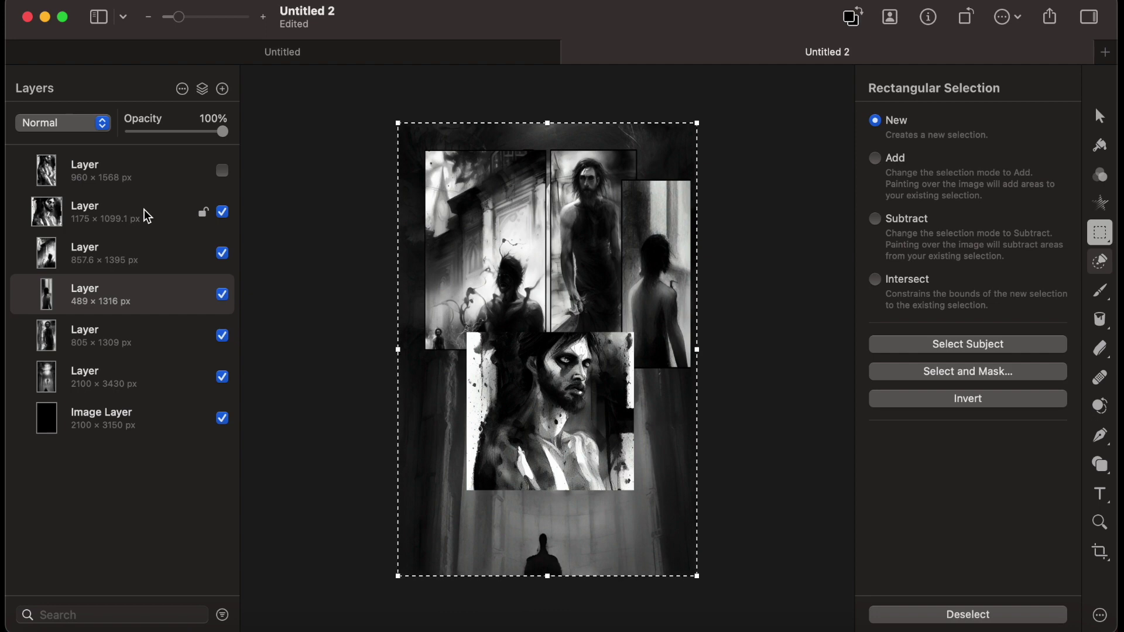
pyautogui.press('v')
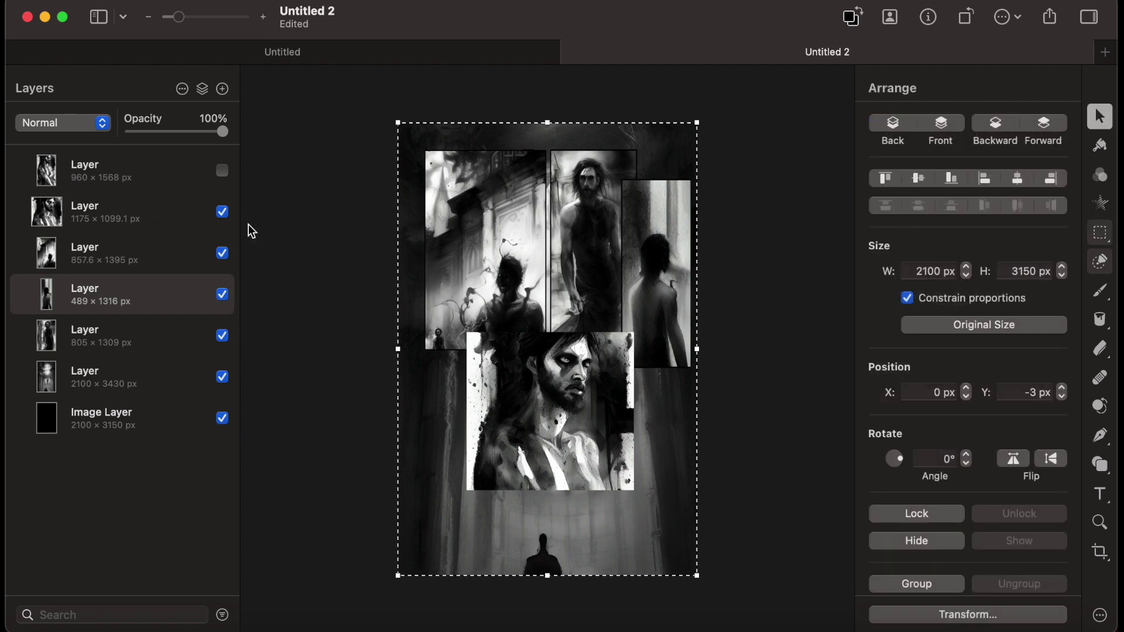
pyautogui.press('Up')
pyautogui.press('Up')
pyautogui.press('Up')
pyautogui.press('Up')
pyautogui.press('Up')
pyautogui.press('Up')
pyautogui.press('Up')
pyautogui.press('Up')
pyautogui.press('Up')
pyautogui.press('Up')
pyautogui.press('Up')
pyautogui.press('Up')
pyautogui.press('Up')
pyautogui.press('Up')
pyautogui.press('Up')
pyautogui.press('Up')
pyautogui.press('Up')
pyautogui.press('Up')
pyautogui.press('Up')
pyautogui.press('Up')
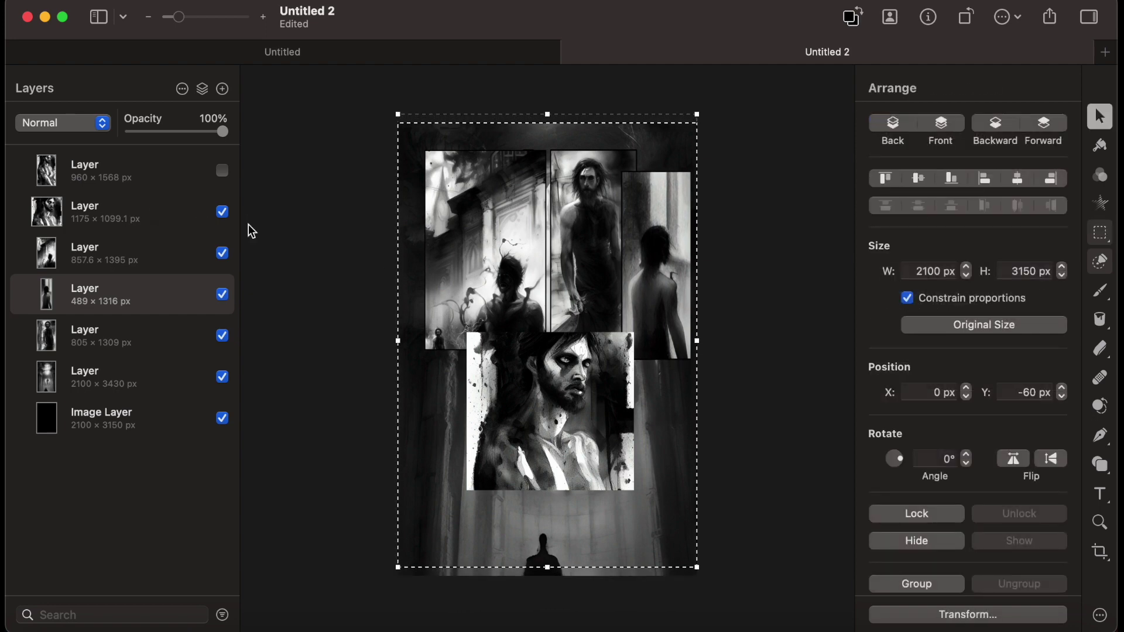
pyautogui.press('Up')
pyautogui.press('Up')
pyautogui.press('Up')
pyautogui.press('Up')
pyautogui.press('Up')
pyautogui.press('Up')
pyautogui.press('Up')
pyautogui.press('Up')
pyautogui.press('Up')
pyautogui.press('Up')
pyautogui.press('Up')
pyautogui.press('Up')
pyautogui.press('Up')
pyautogui.press('Up')
pyautogui.press('Up')
pyautogui.press('Up')
pyautogui.press('Up')
pyautogui.press('Up')
pyautogui.press('Up')
pyautogui.press('Up')
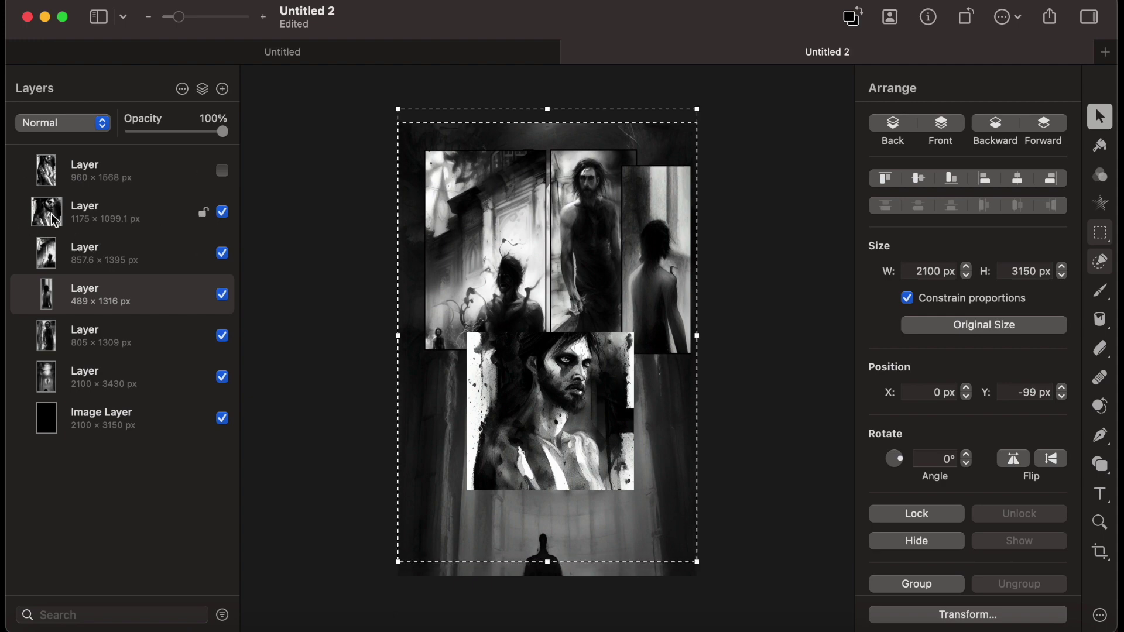
# Lower the leftmost panel slightly and erase the strip of the standing man's panel exposed behind it, leaving that layer 613 × 1309 px
pyautogui.click(120, 246)
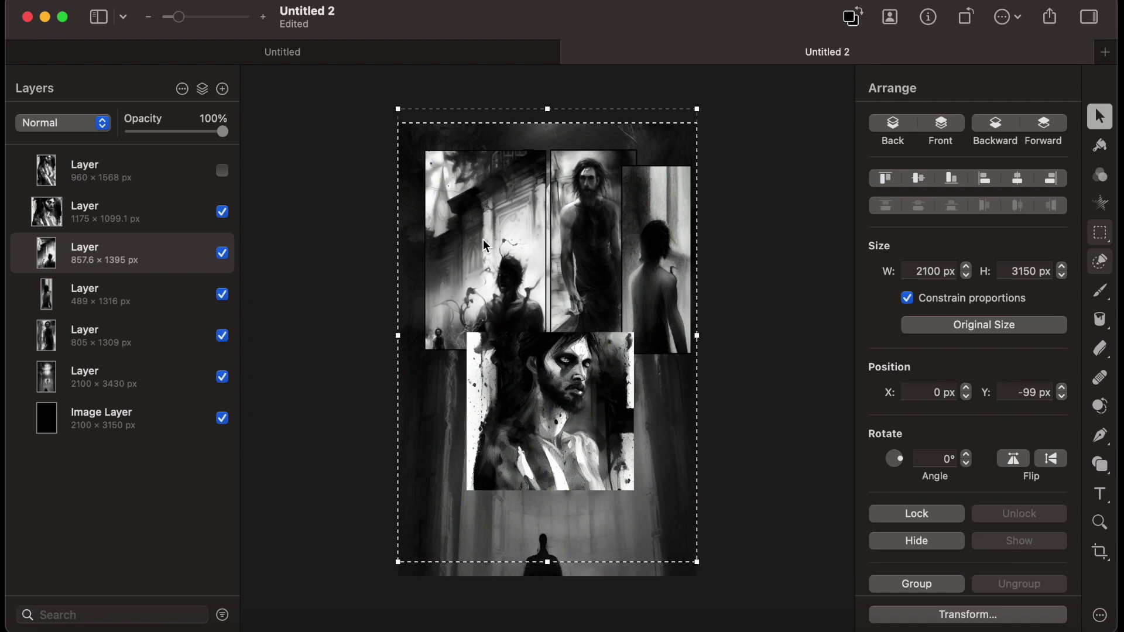
pyautogui.press('super+z')
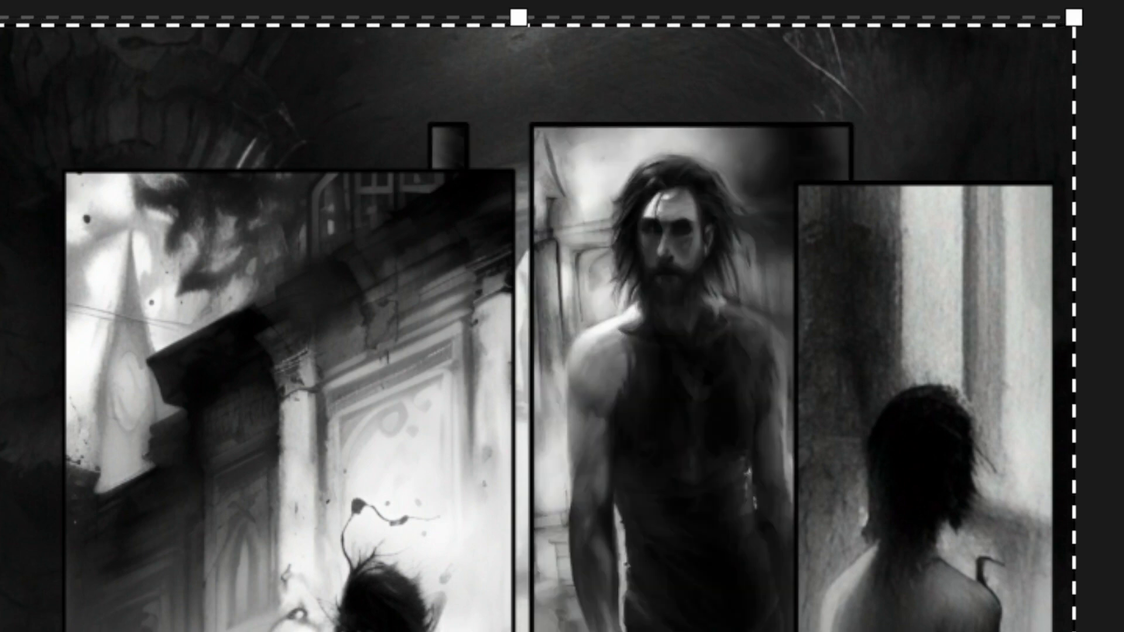
pyautogui.hotkey('ctrl', 'd')
pyautogui.moveTo(349, 25); pyautogui.dragTo(519, 631)
pyautogui.press('Delete')
pyautogui.hotkey('ctrl', 'a')
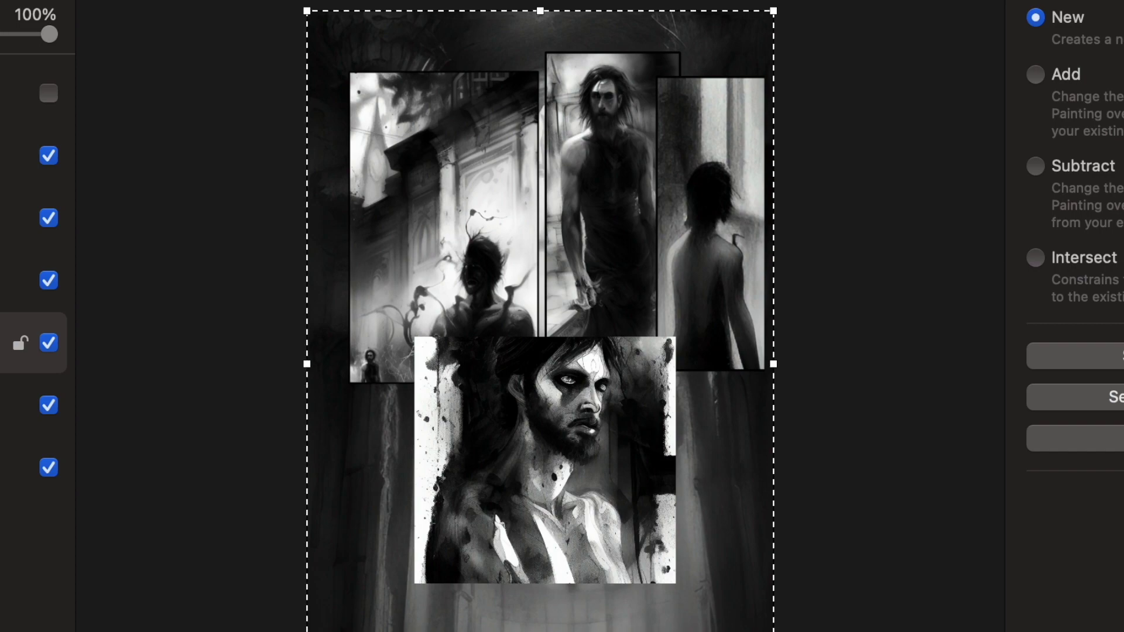
# Shift the three upper panels left together about 50 px so their outer margins on the page are equal
pyautogui.press('v')
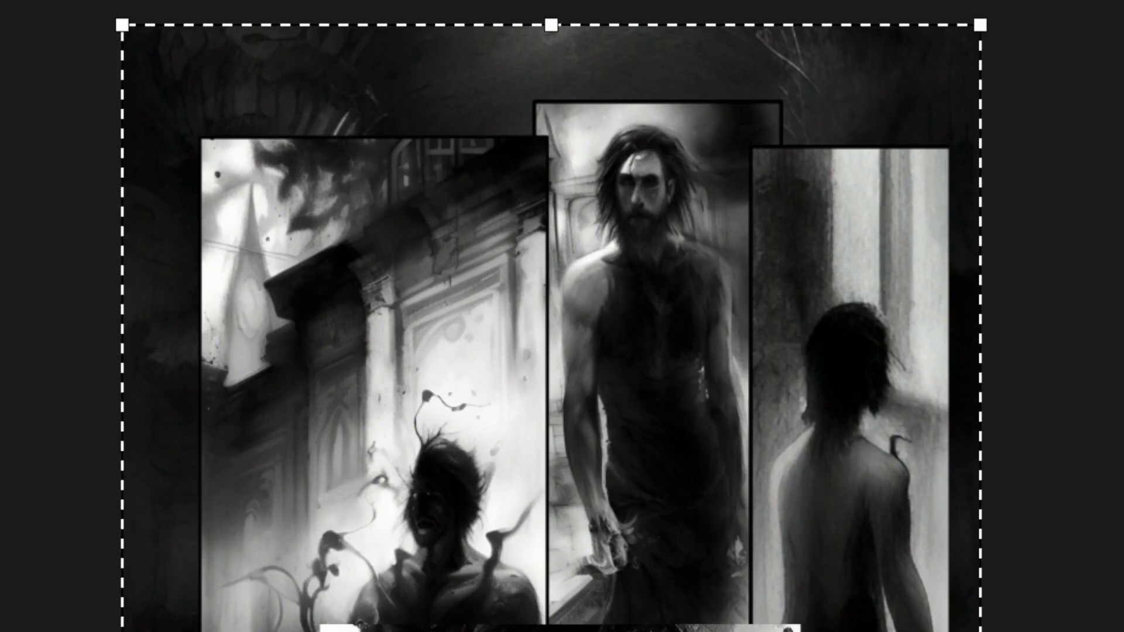
pyautogui.click(372, 424)
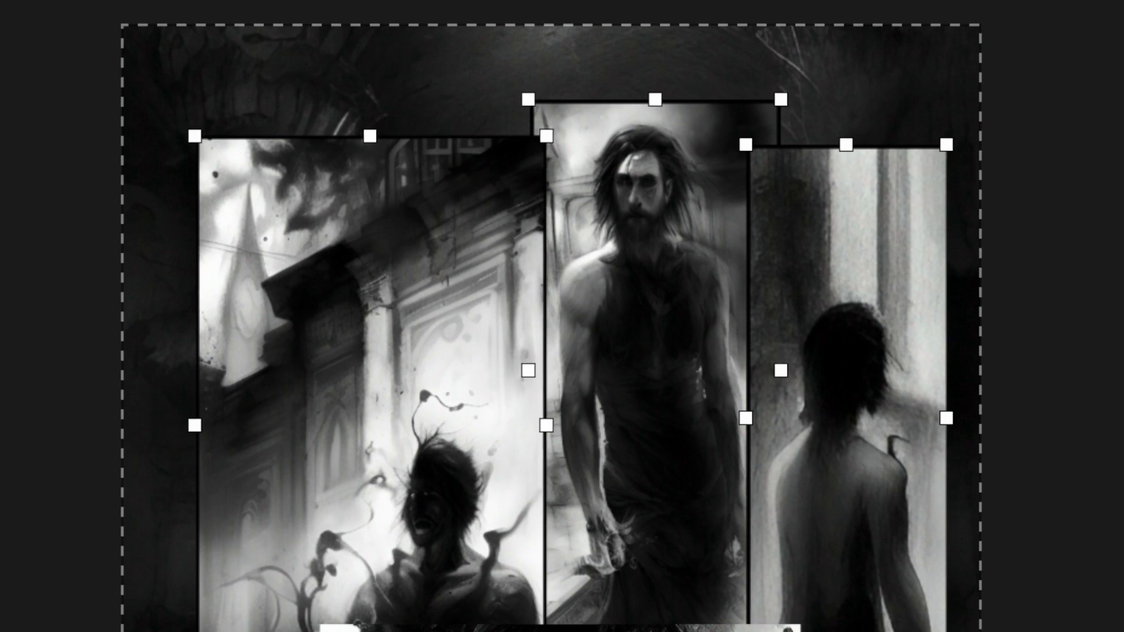
pyautogui.hotkey('shift', 'Left')
pyautogui.hotkey('shift', 'Left')
pyautogui.hotkey('shift', 'Left')
pyautogui.hotkey('shift', 'Left')
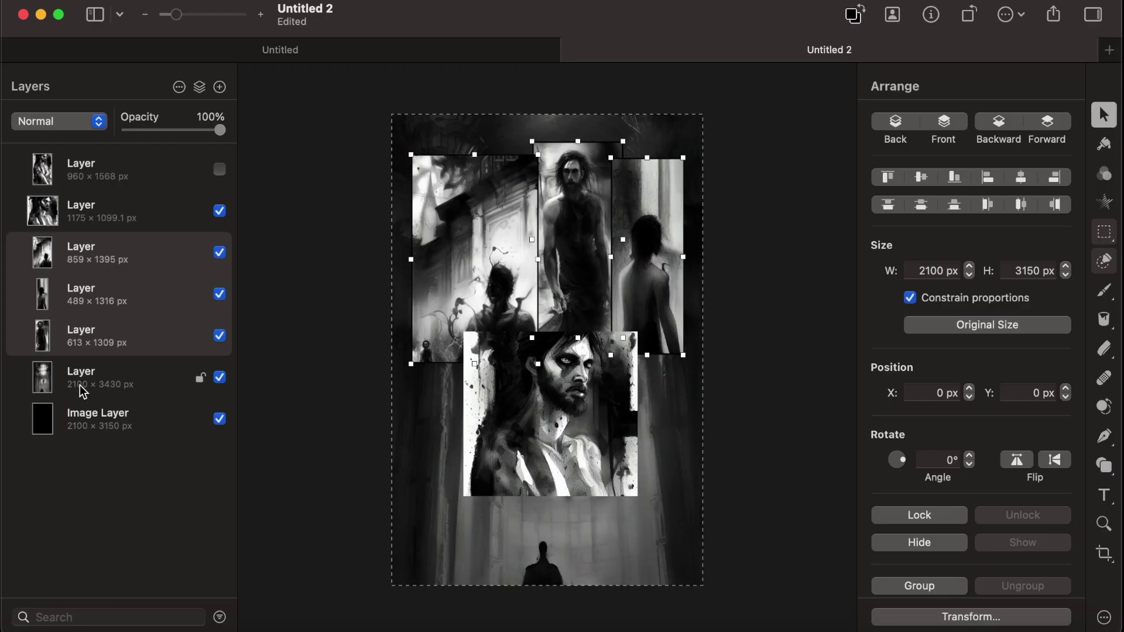
# Nudge the bearded man's close-up panel left about 70 px
pyautogui.click(80, 380)
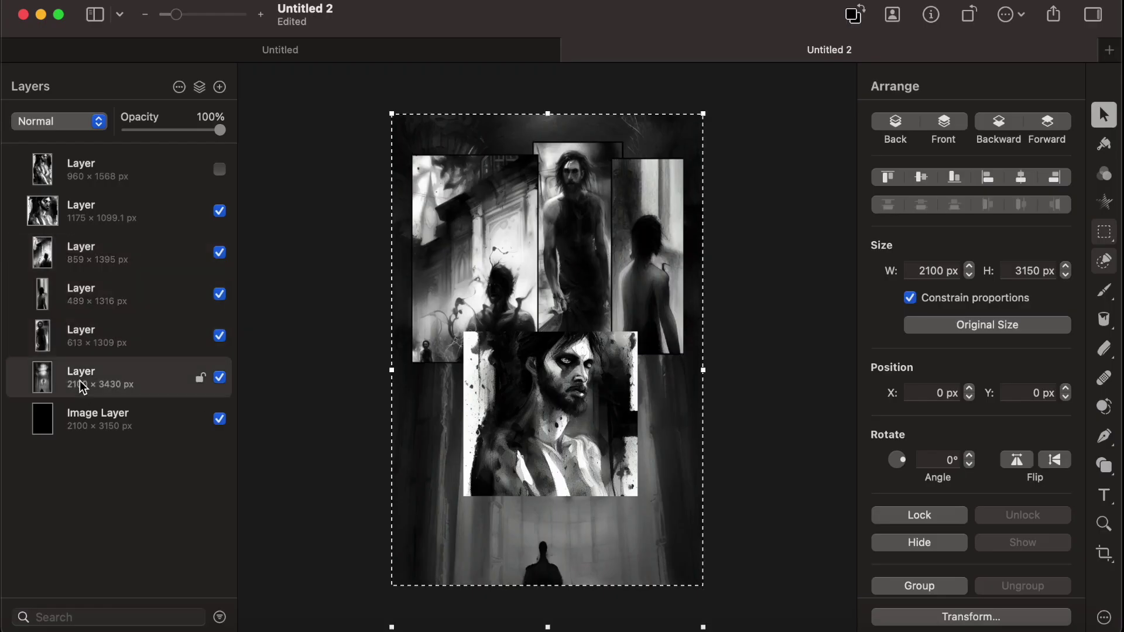
pyautogui.click(110, 205)
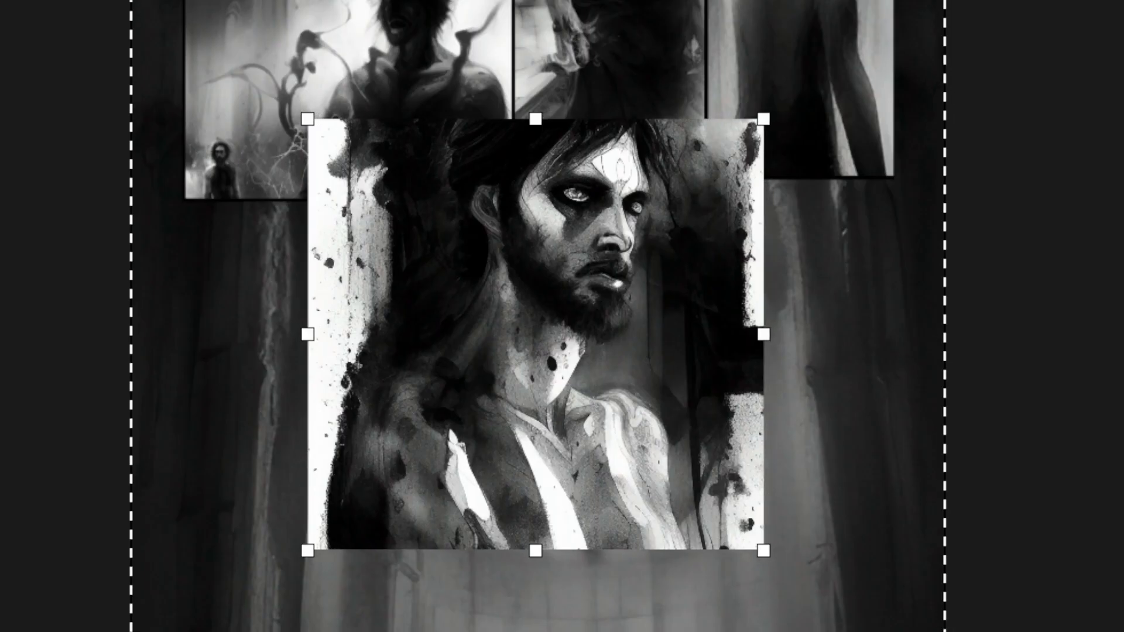
pyautogui.press('Left')
pyautogui.press('Left')
pyautogui.press('Left')
pyautogui.press('Left')
pyautogui.press('Left')
pyautogui.press('Left')
pyautogui.press('Left')
pyautogui.press('Left')
pyautogui.press('Left')
pyautogui.press('Left')
pyautogui.press('Left')
pyautogui.press('Left')
pyautogui.press('Left')
pyautogui.press('Left')
pyautogui.press('Left')
pyautogui.press('Left')
pyautogui.press('Left')
pyautogui.press('Left')
pyautogui.press('Left')
pyautogui.press('Left')
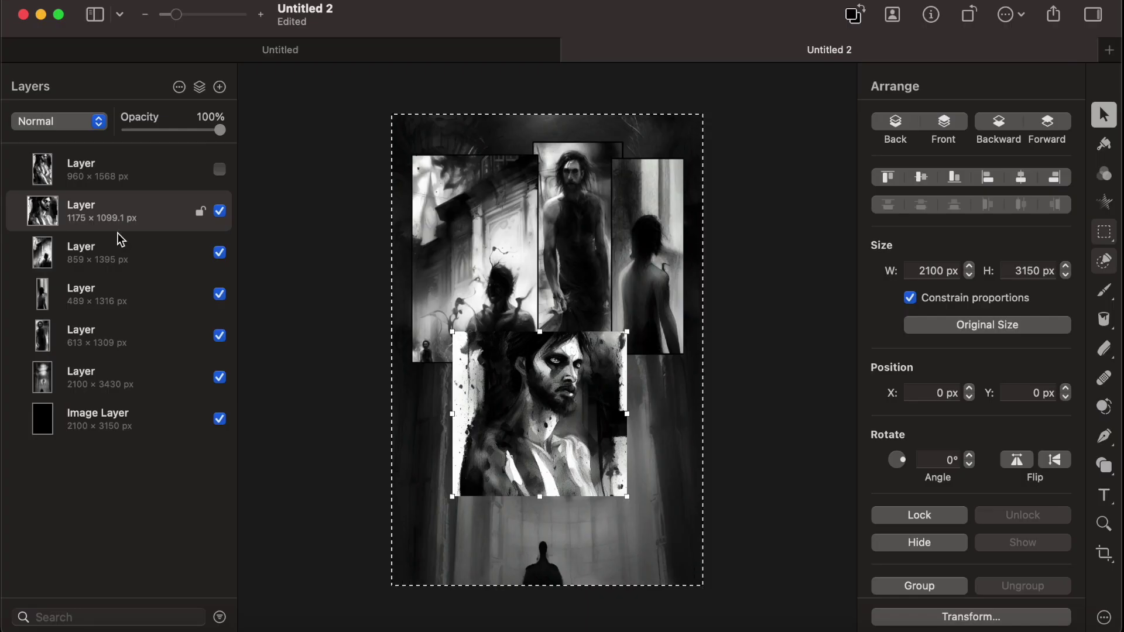
# Enlarge the close-up panel to about 1288 × 1205 px and nudge it so its upper edge overlaps the bottoms of the upper panels
pyautogui.moveTo(537, 497); pyautogui.dragTo(539, 512)
pyautogui.hotkey('shift', 'Down')
pyautogui.hotkey('shift', 'Down')
pyautogui.hotkey('shift', 'Down')
pyautogui.hotkey('shift', 'Down')
pyautogui.hotkey('shift', 'Down')
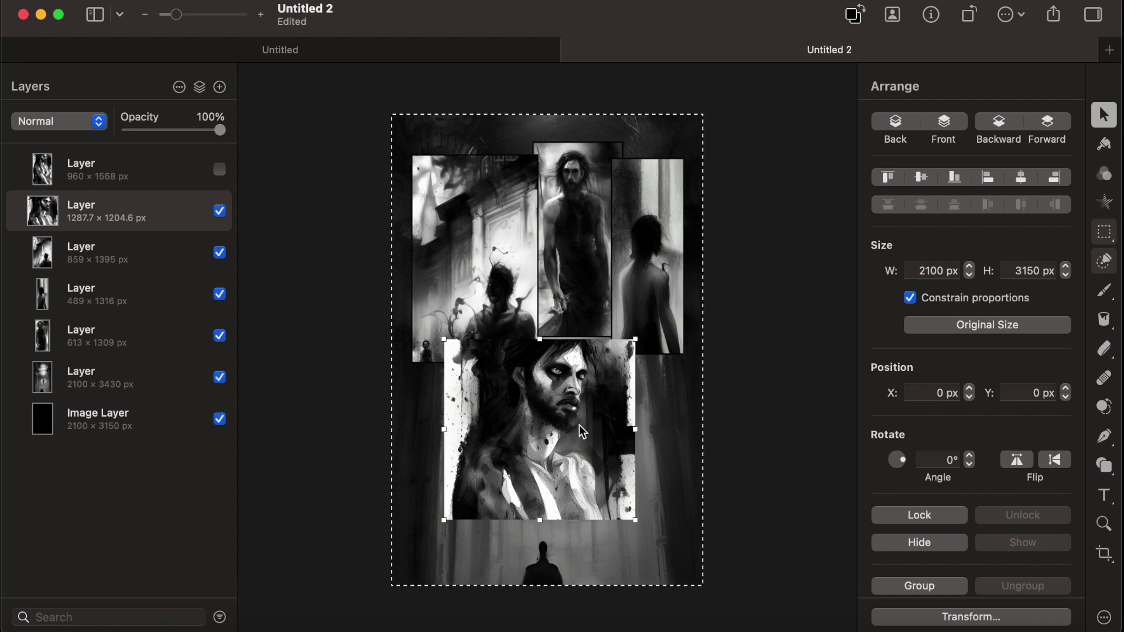
pyautogui.hotkey('shift', 'Up')
pyautogui.hotkey('shift', 'Up')
pyautogui.hotkey('shift', 'Up')
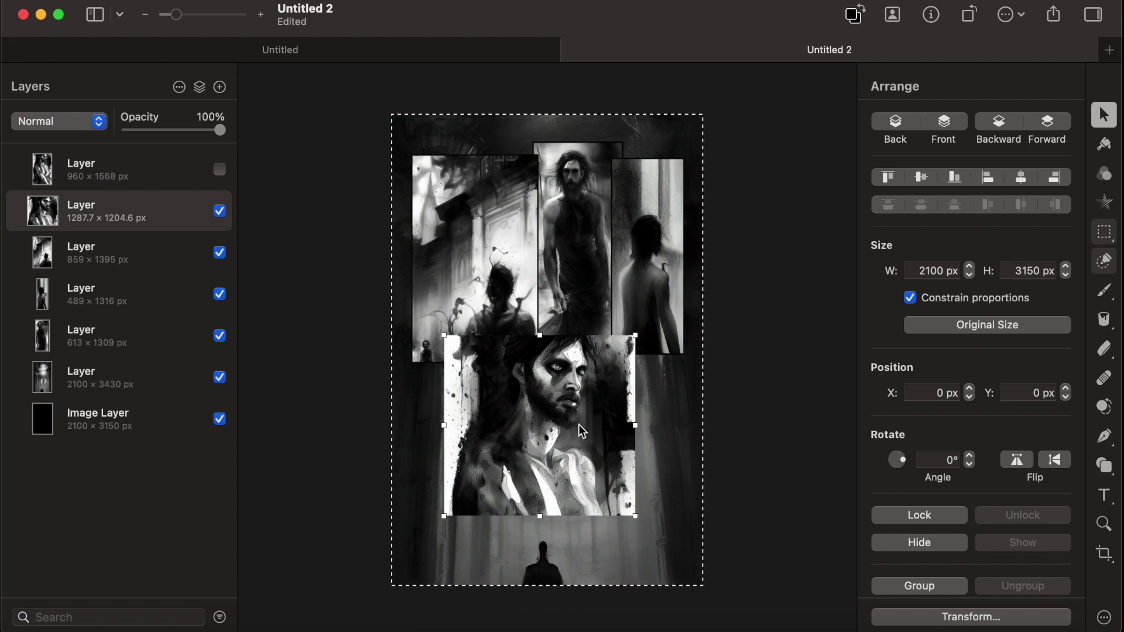
pyautogui.hotkey('shift', 'Right')
pyautogui.hotkey('shift', 'Right')
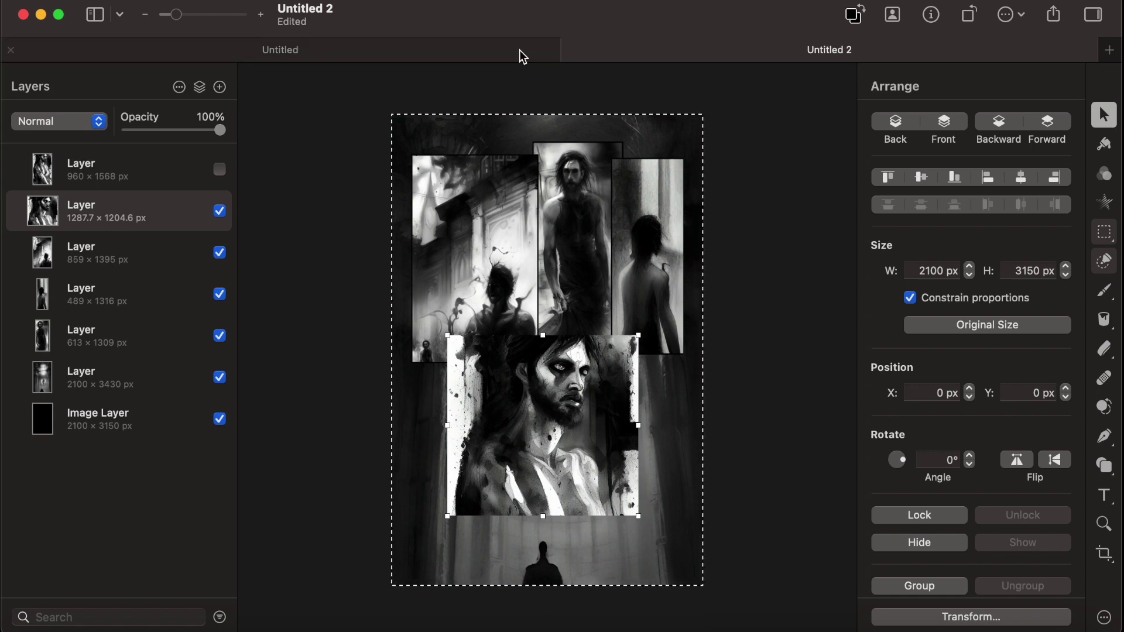
# Review the first comic page in Untitled, then examine the panel edges and close-up art on Untitled 2
pyautogui.hotkey('ctrl', 'shift', 'Tab')
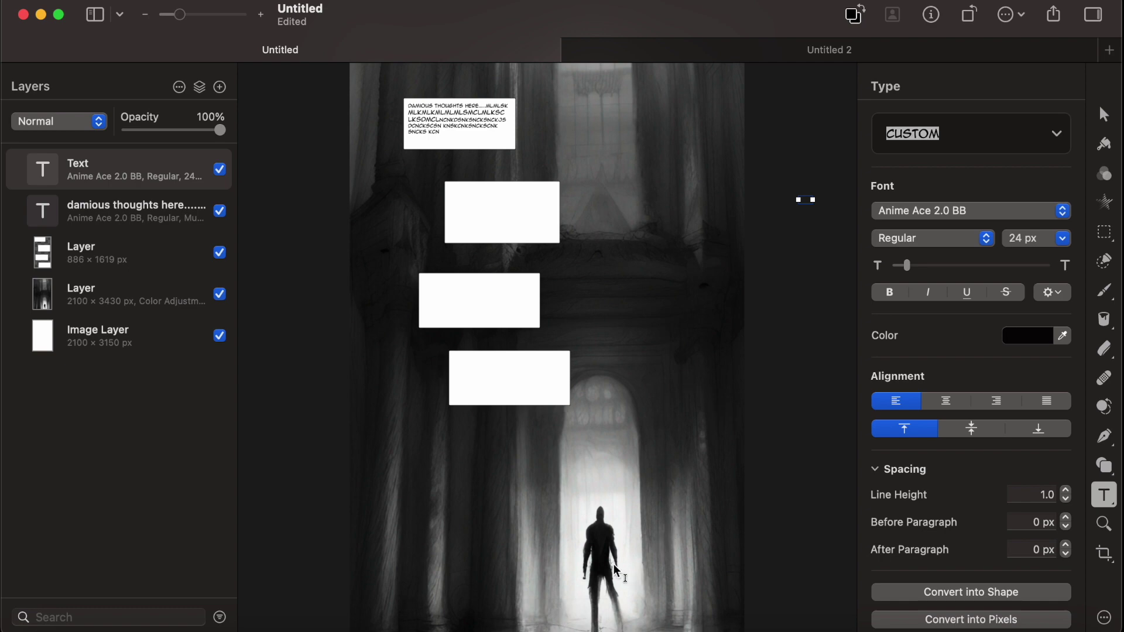
pyautogui.click(706, 47)
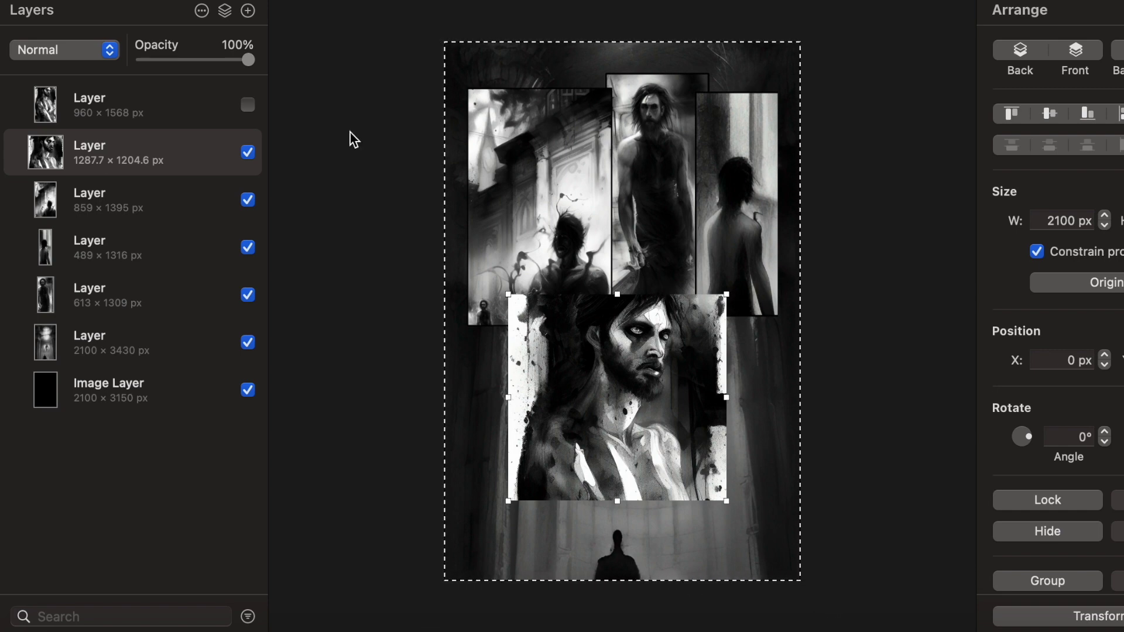
pyautogui.press('super+equal')
pyautogui.press('super+equal')
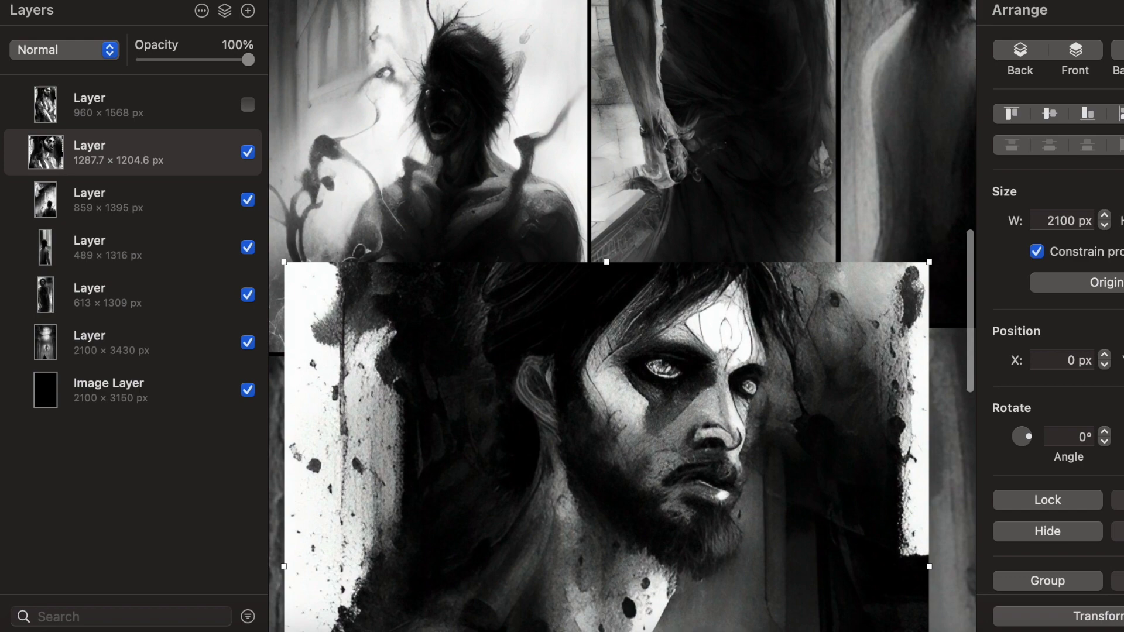
pyautogui.press('super+equal')
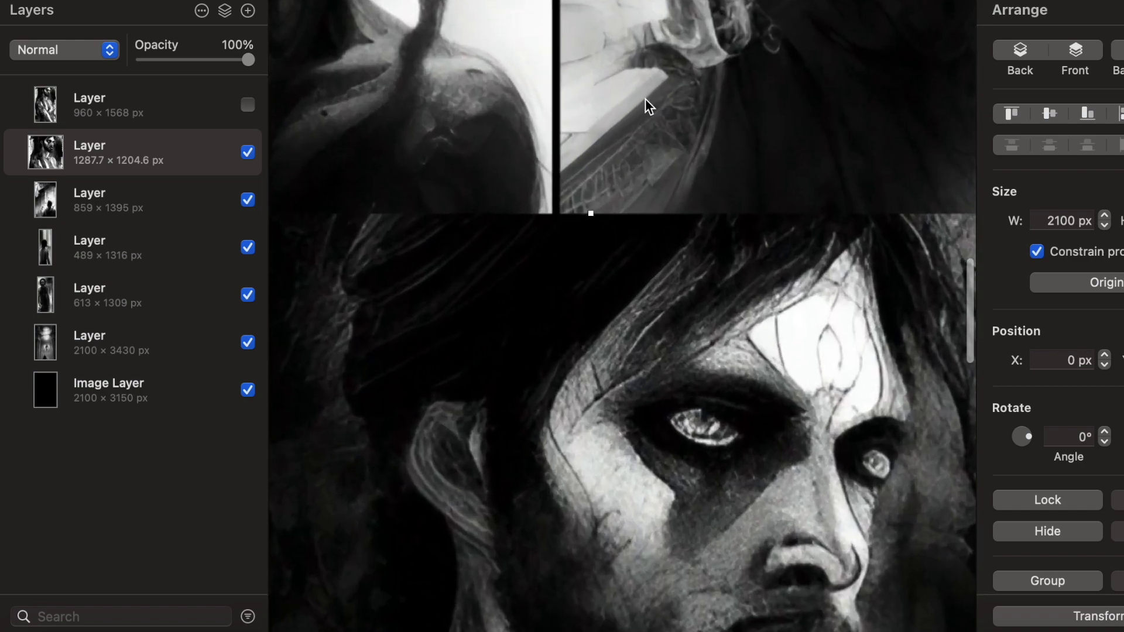
pyautogui.scroll(5, 647, 114)
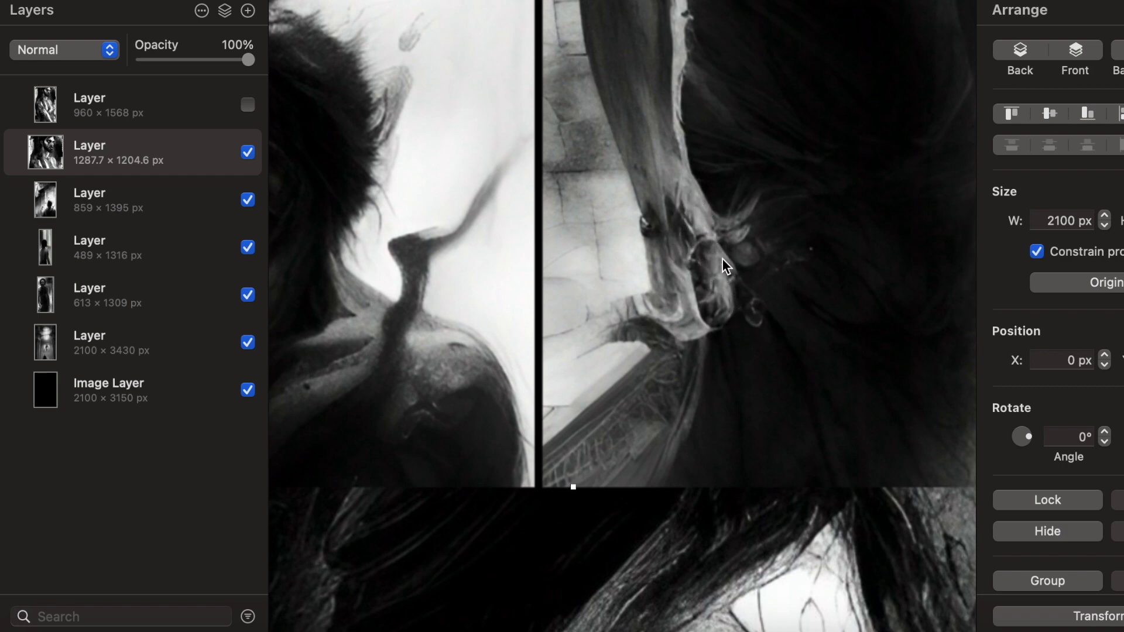
pyautogui.scroll(-8, 726, 266)
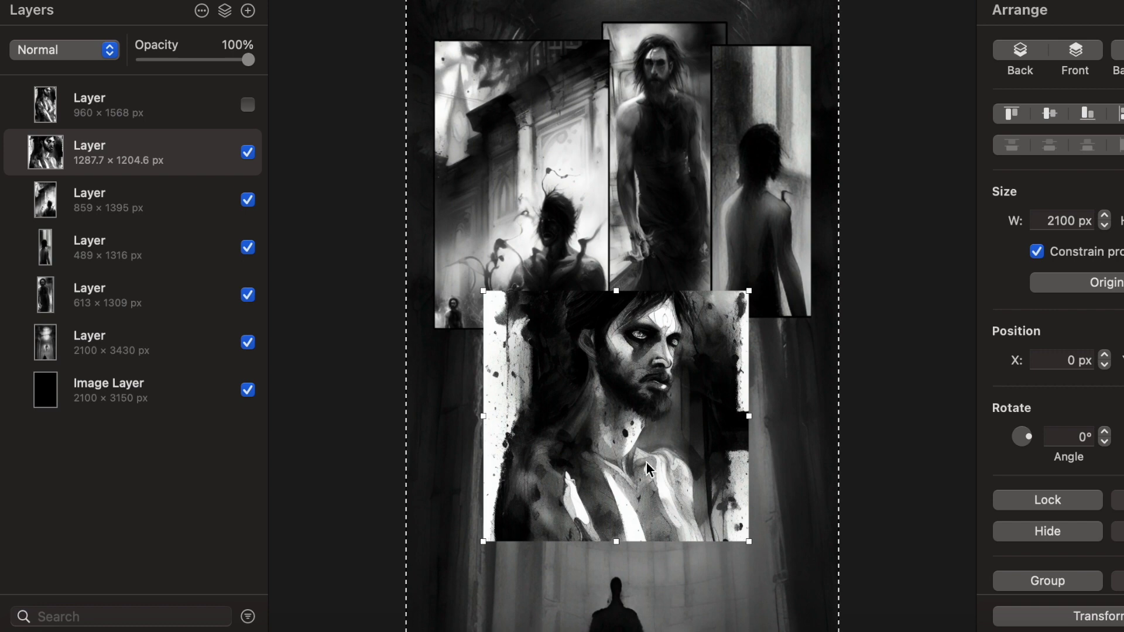
pyautogui.scroll(-3, 653, 513)
pyautogui.scroll(3, 653, 513)
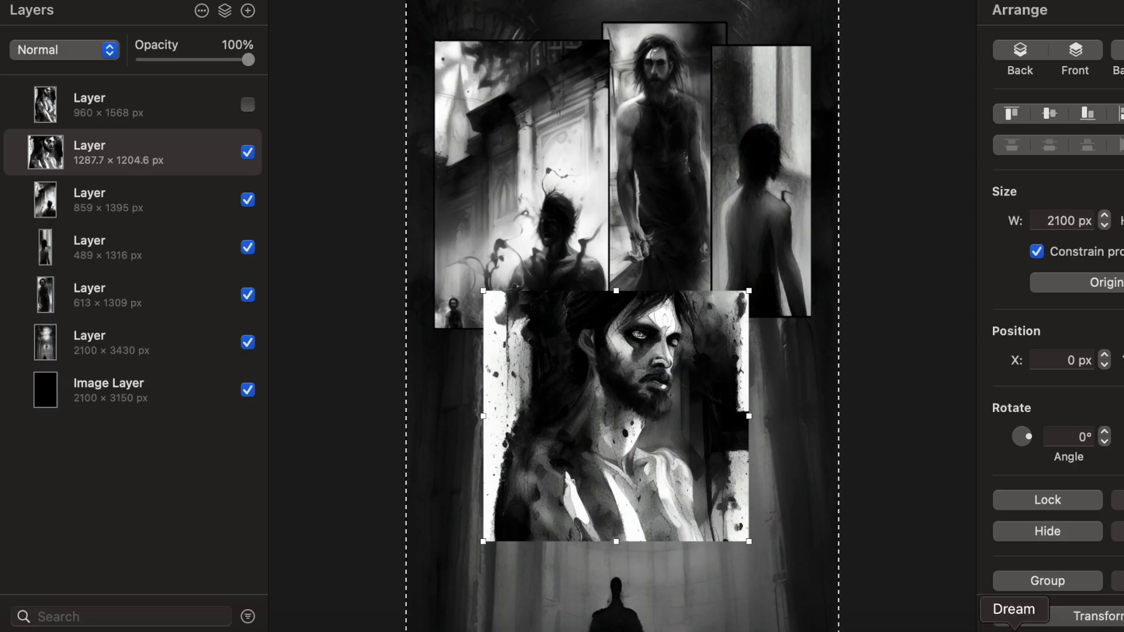
# Switch to Dream and change the prompt to "Epic, cinematic, detailed dark short haired, slender white man, close up on face"
pyautogui.click(1014, 623)
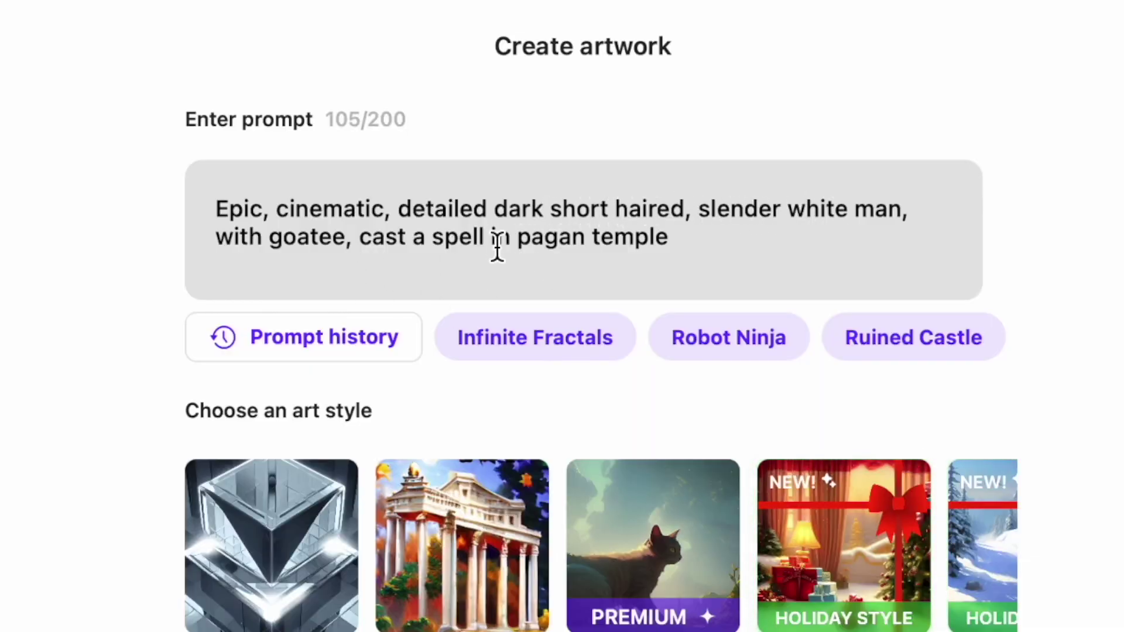
pyautogui.moveTo(346, 241); pyautogui.dragTo(211, 246)
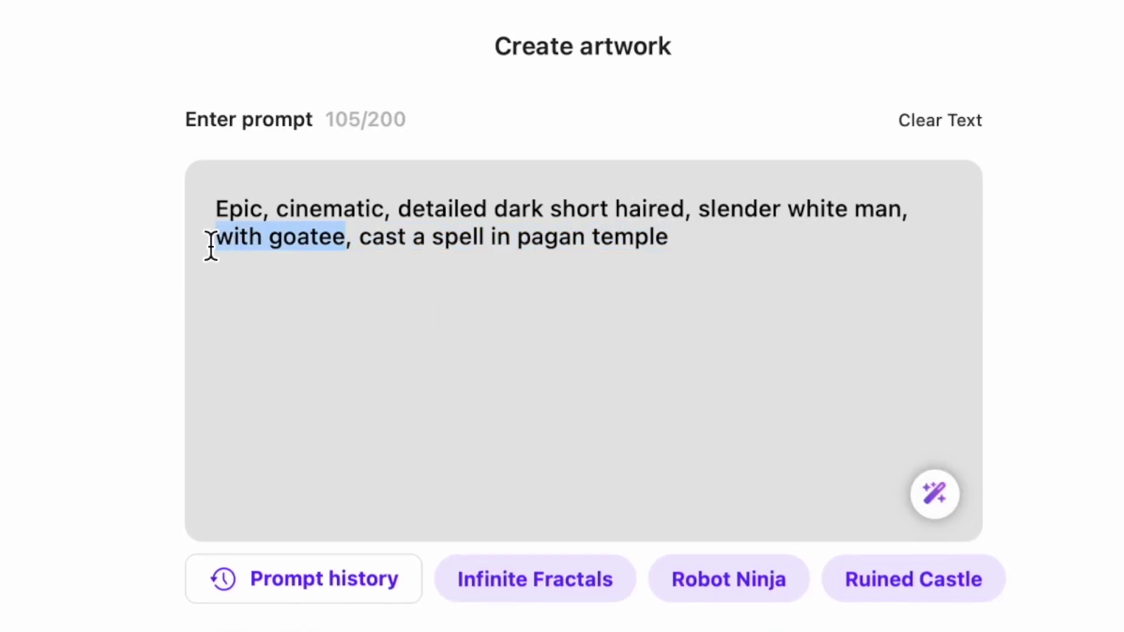
pyautogui.press('BackSpace')
pyautogui.press('BackSpace')
pyautogui.press('BackSpace')
pyautogui.hotkey('shift', 'ctrl', 'End')
pyautogui.write(', cl')
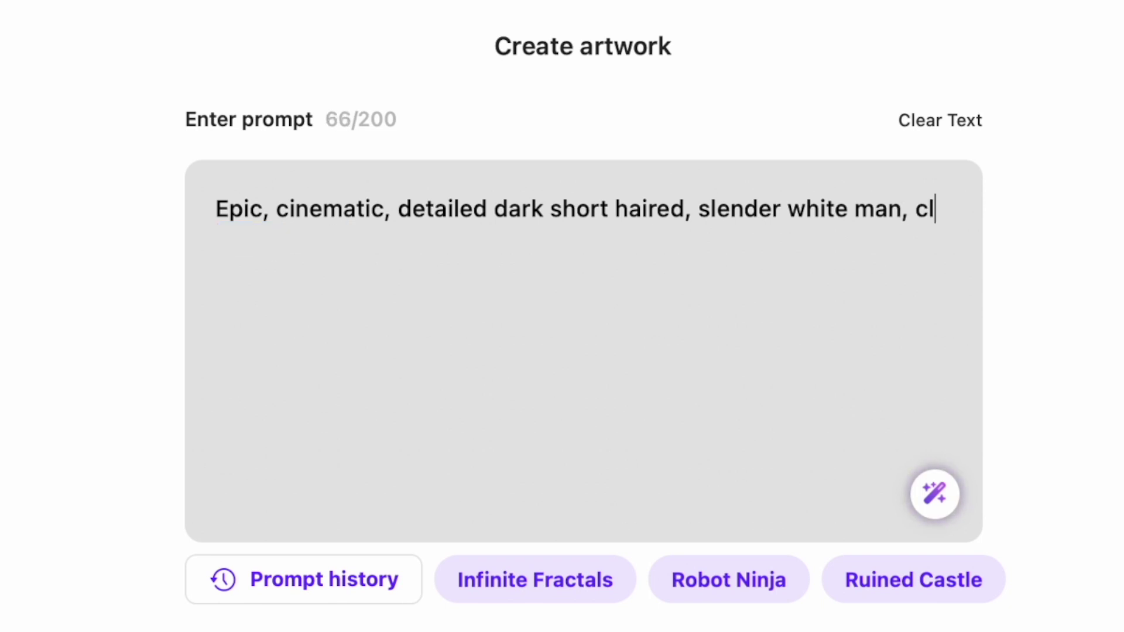
pyautogui.write('ose u')
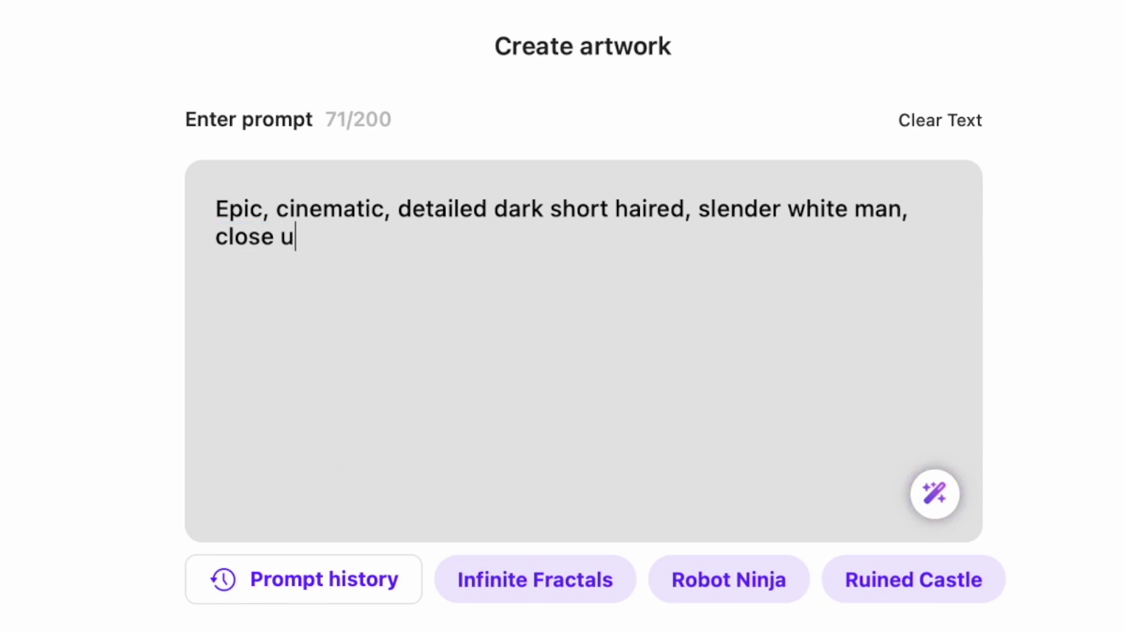
pyautogui.write('p on fa')
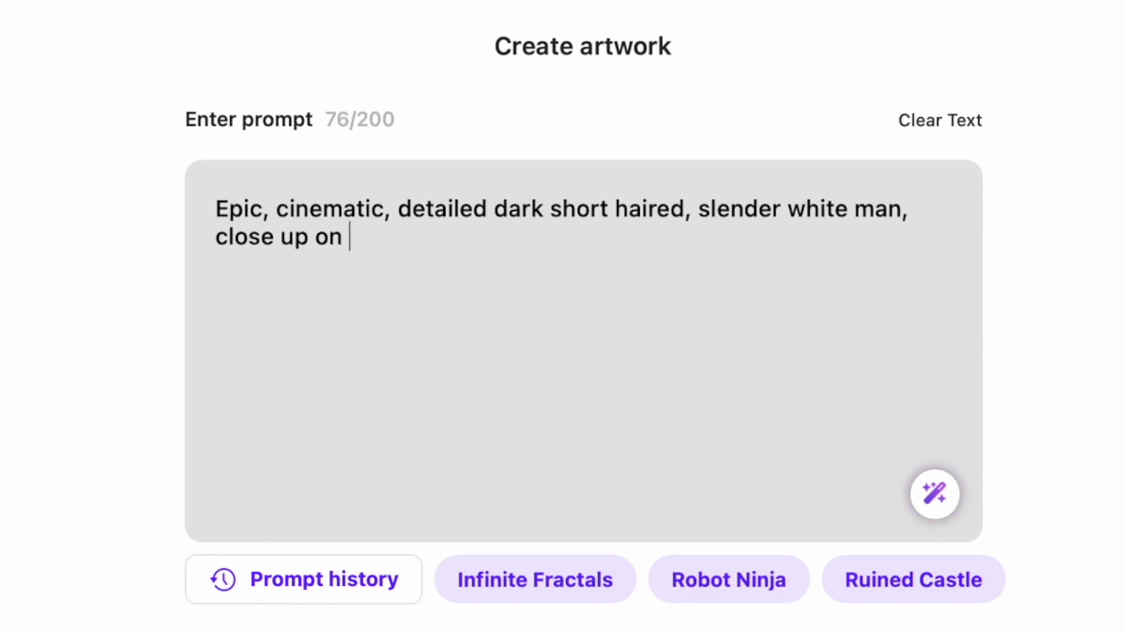
pyautogui.write('ce')
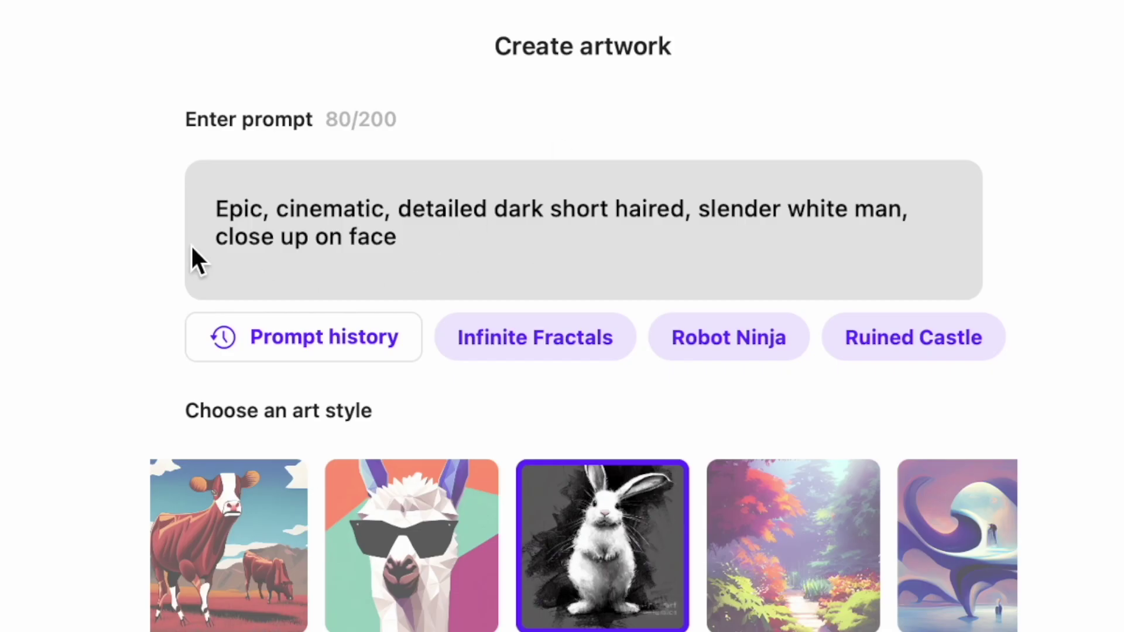
# Add "clean shaven, professional," before "slender" and "medium" before "close up on face" in the prompt, and generate the artwork in the Ink style
pyautogui.click(216, 241)
pyautogui.write('medium')
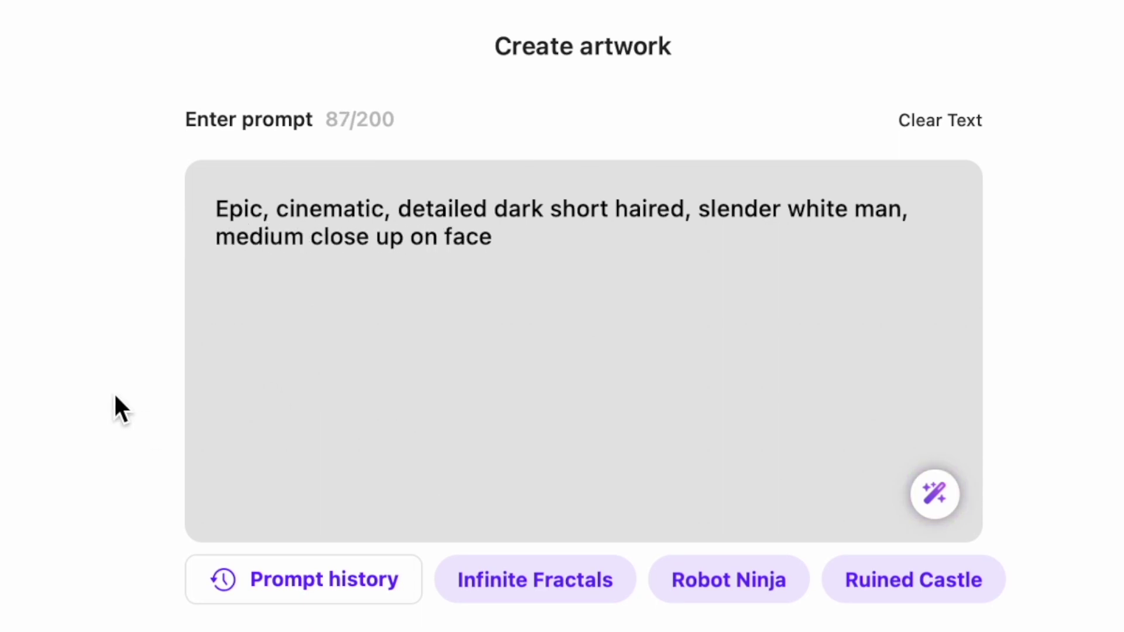
pyautogui.click(691, 209)
pyautogui.write('clean sh')
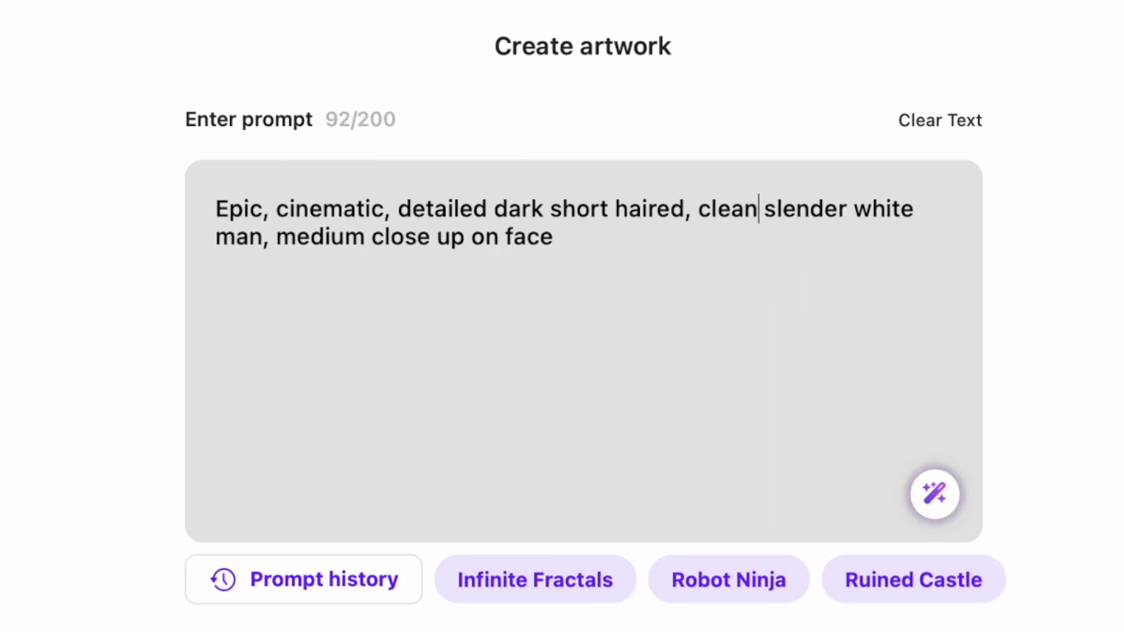
pyautogui.write('aven, prof')
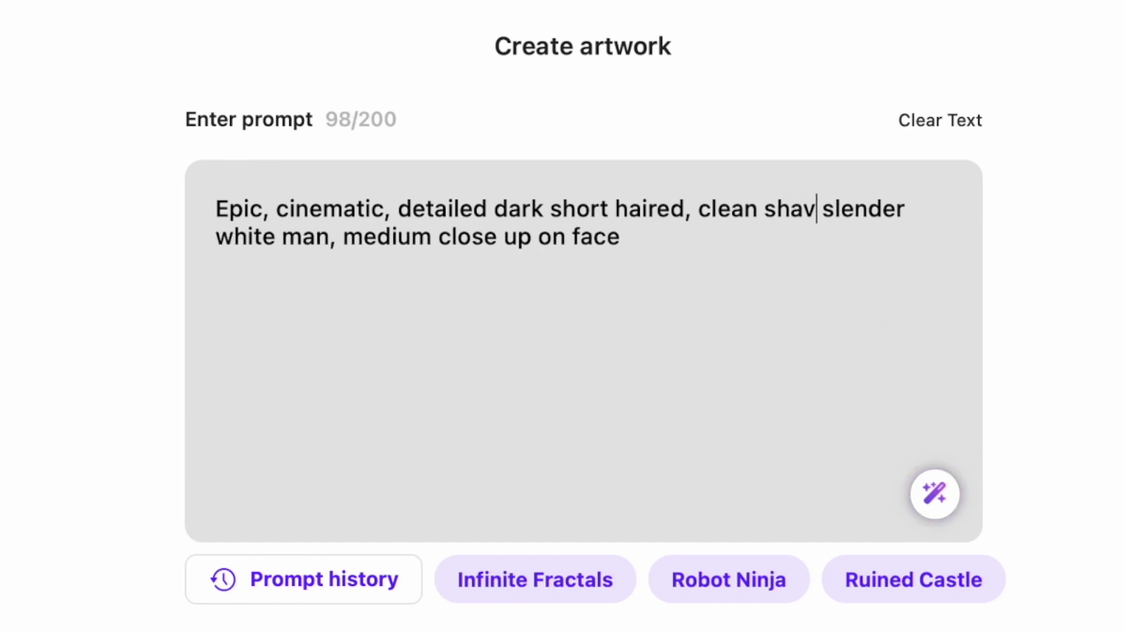
pyautogui.write('essional')
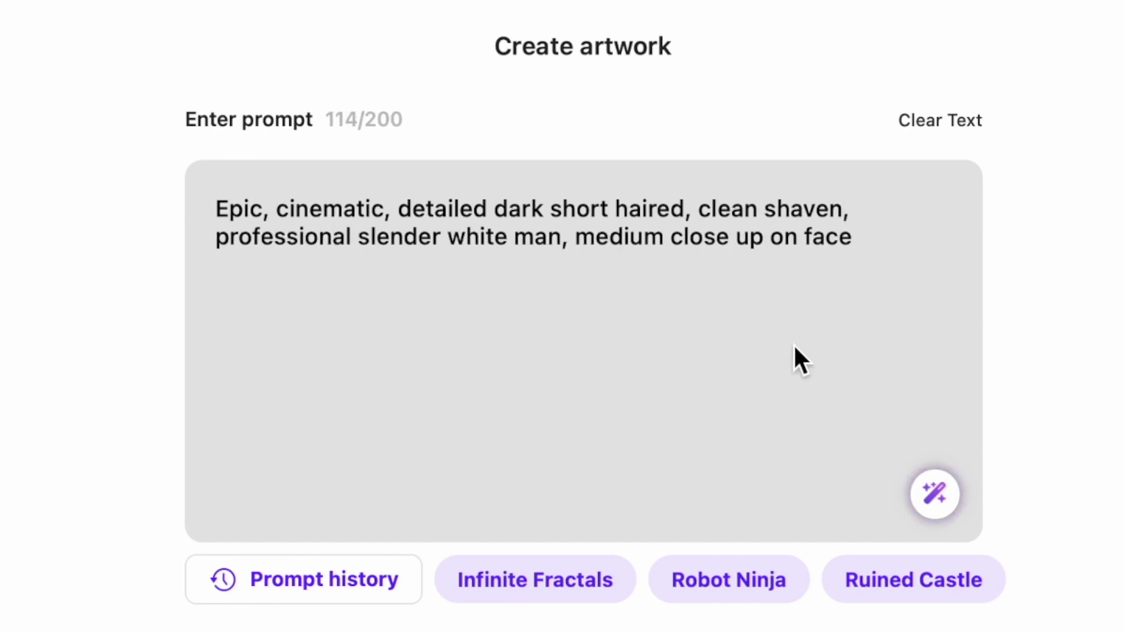
pyautogui.write(',')
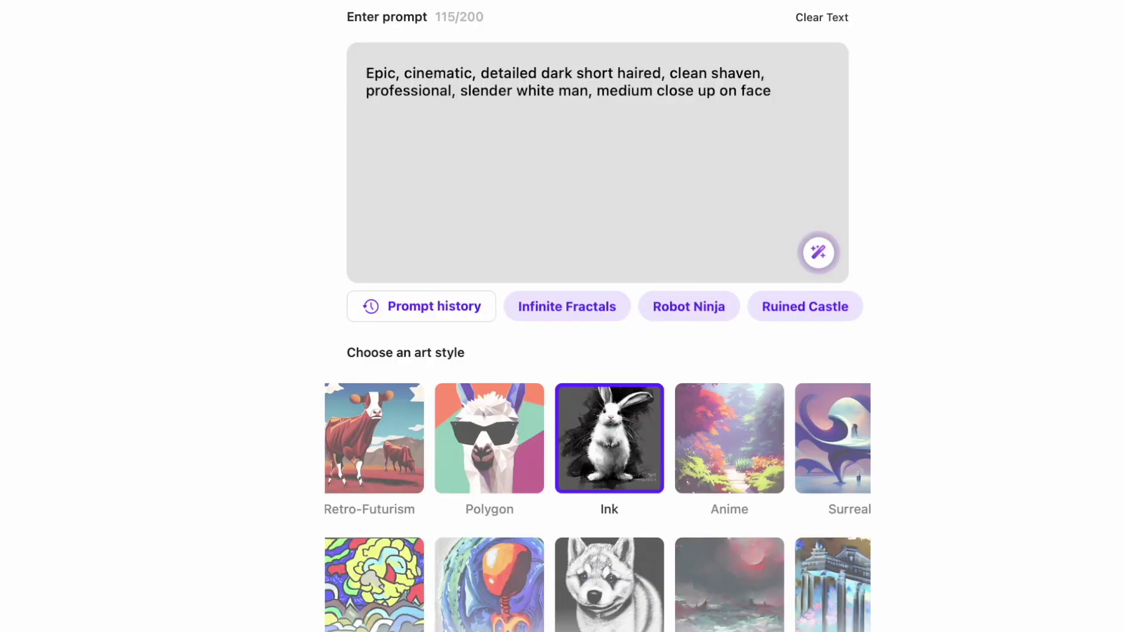
pyautogui.press('Return')
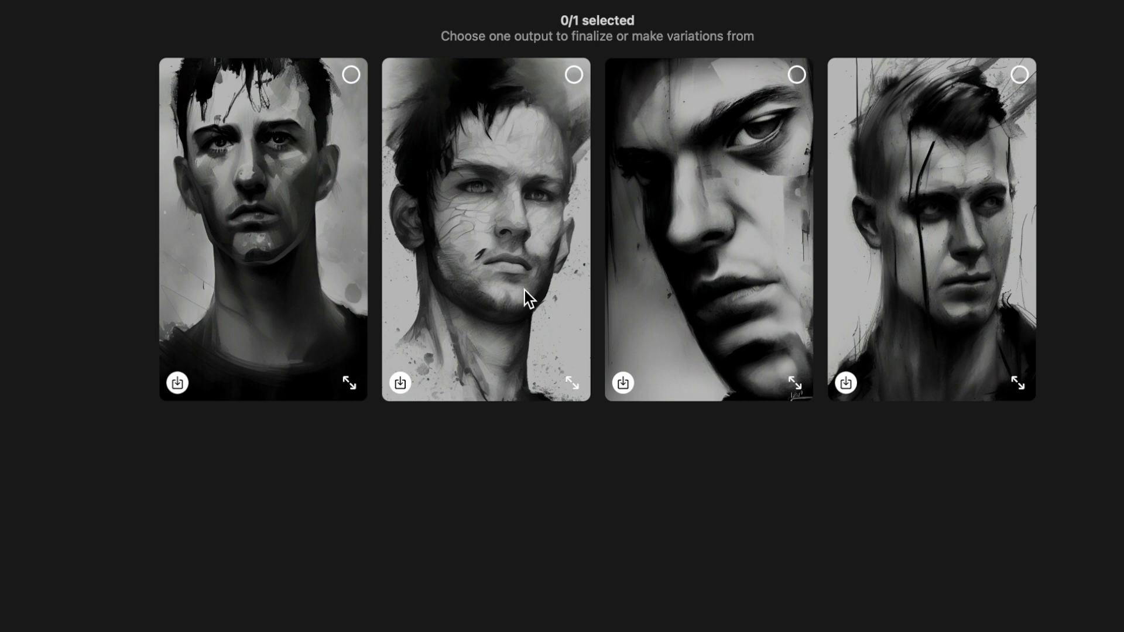
# Save the second generated portrait from Dream, and switch to Photos to browse the artwork from January 15, 2023
pyautogui.click(400, 383)
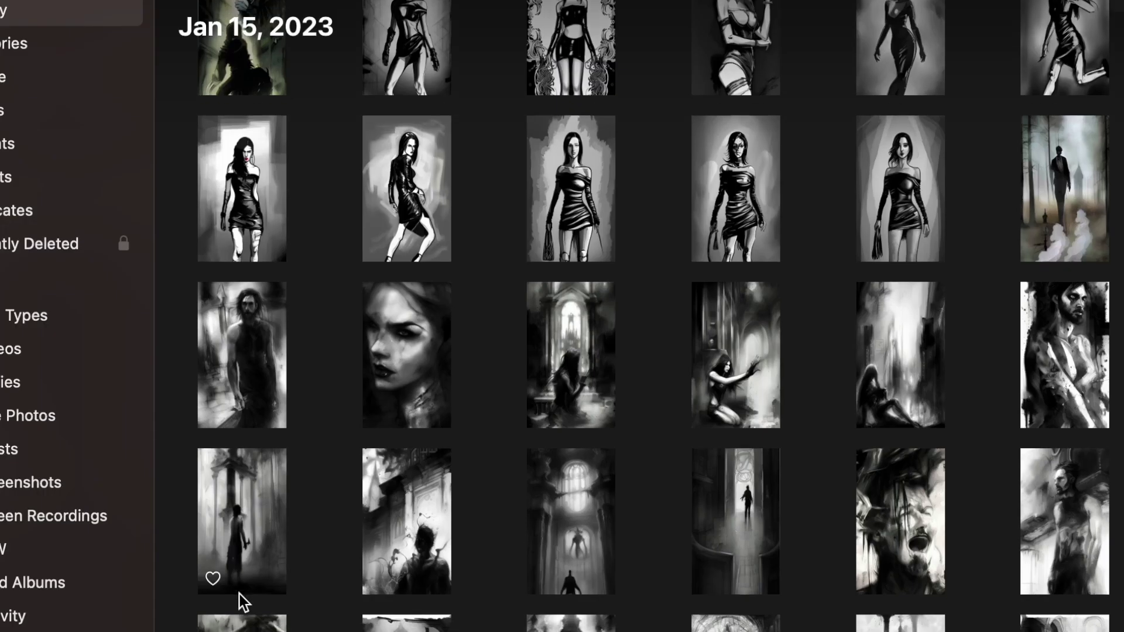
pyautogui.scroll(-10, 240, 594)
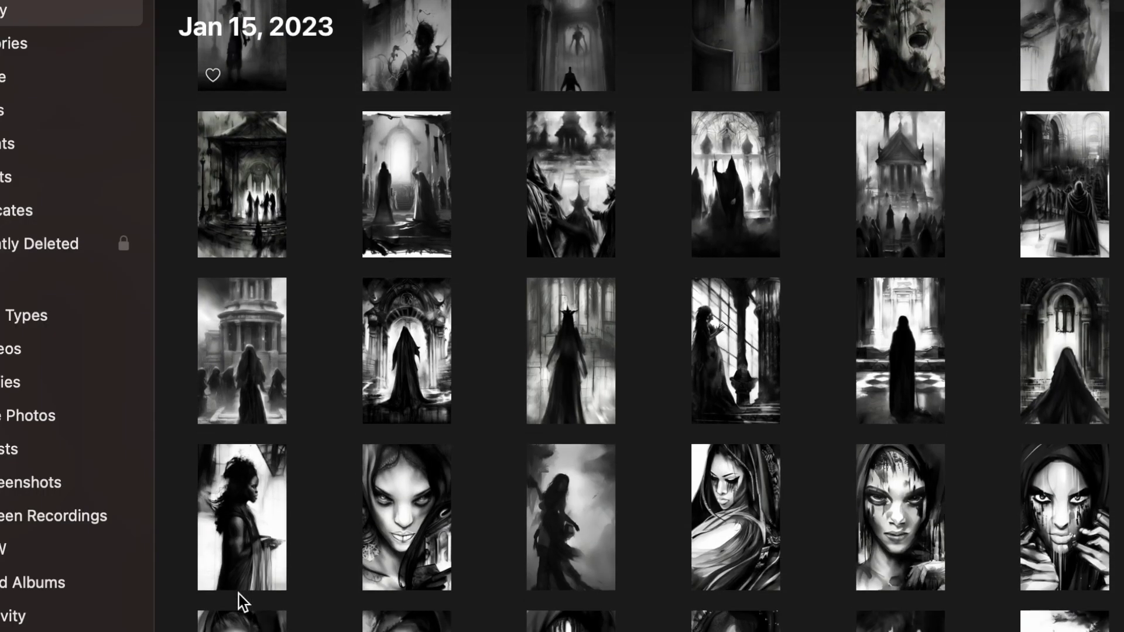
pyautogui.scroll(8, 239, 594)
# Open the artwork of the hunched man in profile and page through the table scenes and tarot card images
pyautogui.doubleClick(750, 430)
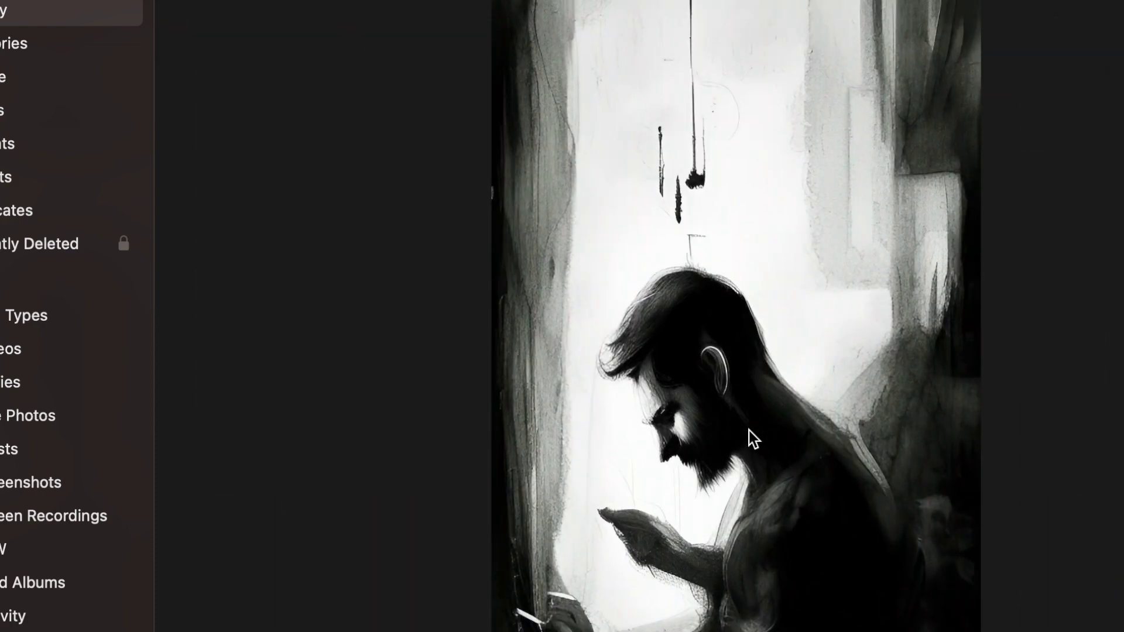
pyautogui.press('Right')
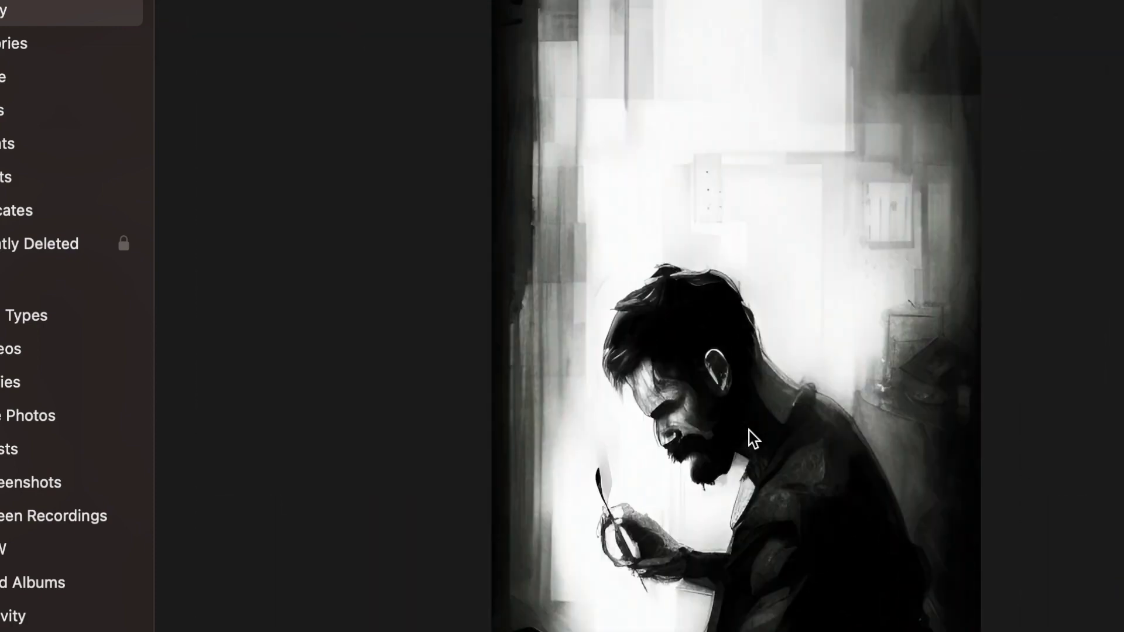
pyautogui.press('Right')
pyautogui.press('Right')
pyautogui.press('Right')
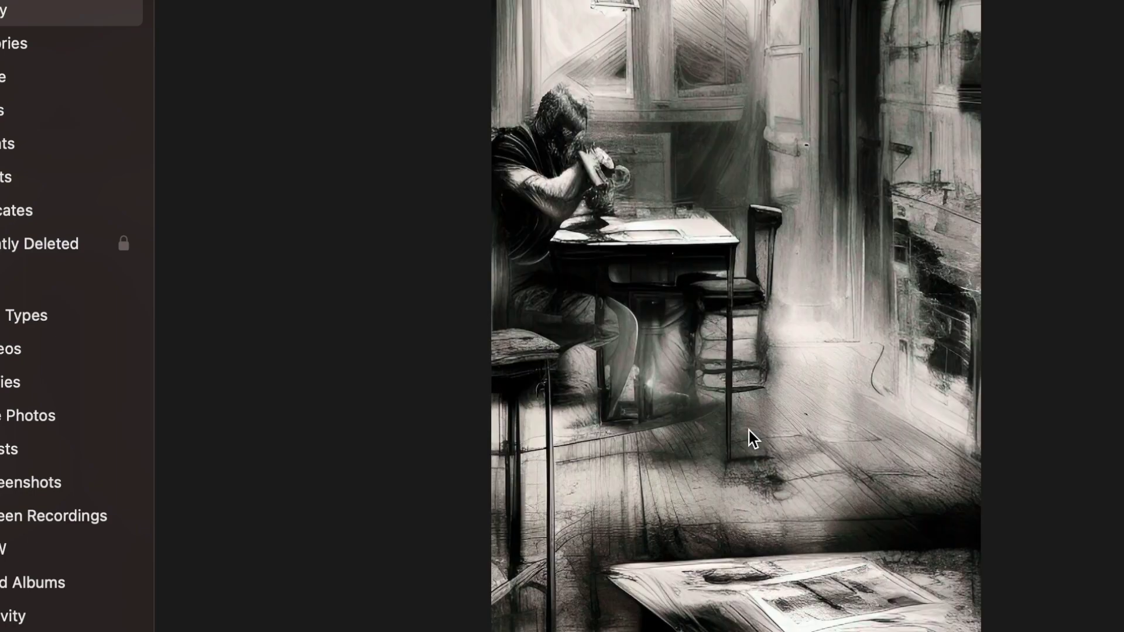
pyautogui.press('Right')
pyautogui.press('Right')
pyautogui.press('Right')
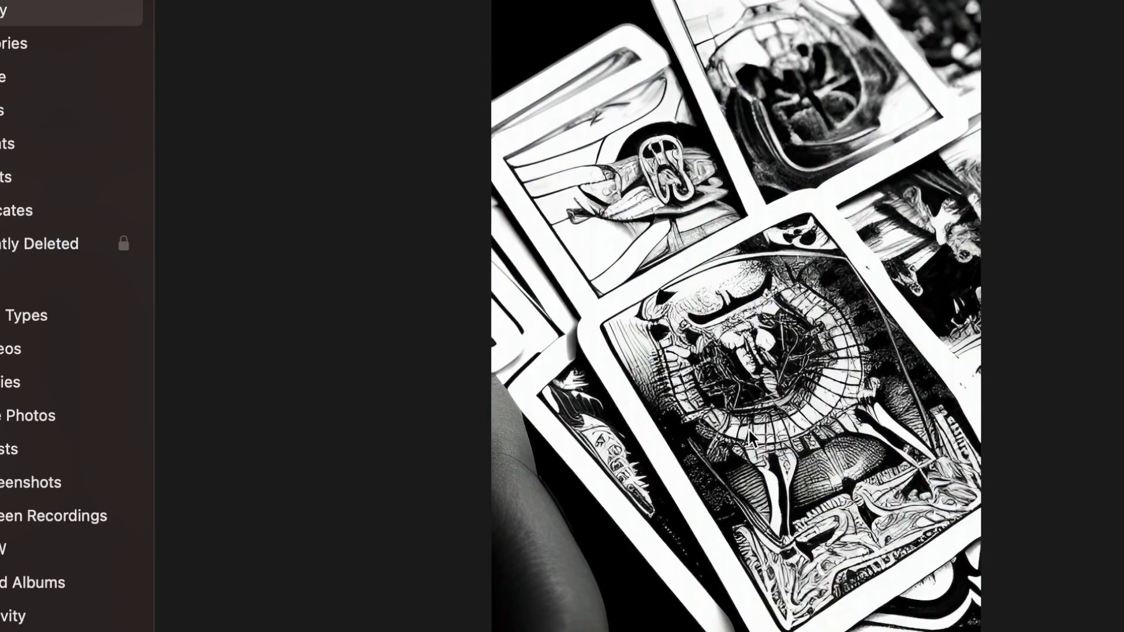
pyautogui.press('Right')
pyautogui.press('Right')
pyautogui.press('Right')
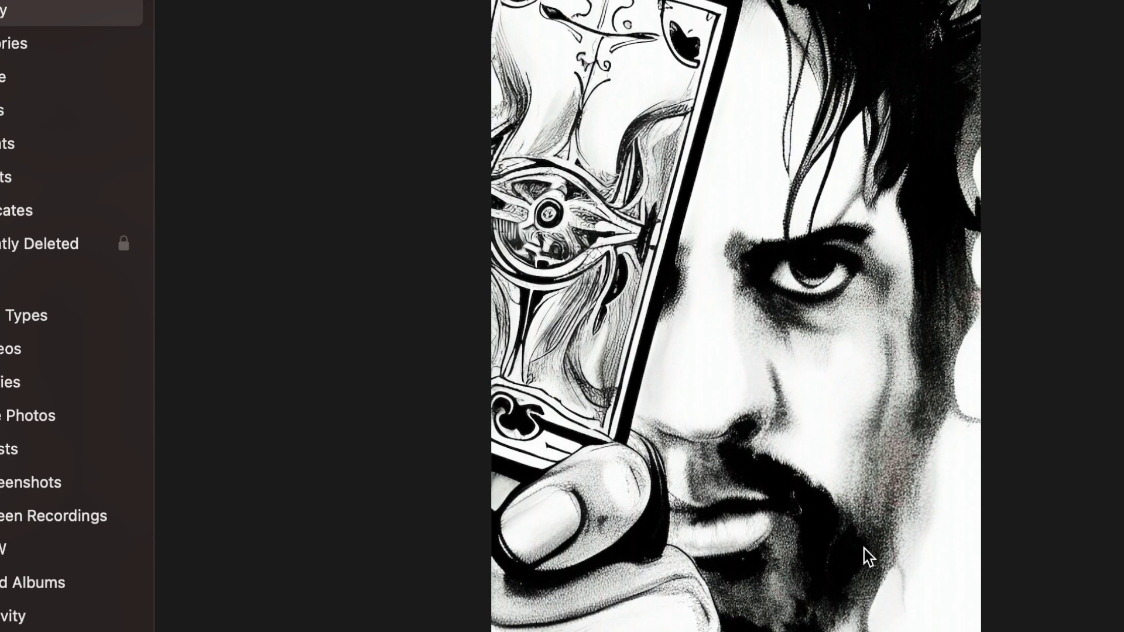
# Review the bearded man portraits with the tarot card and the round-table scene, and return to the thumbnail grid
pyautogui.press('Right')
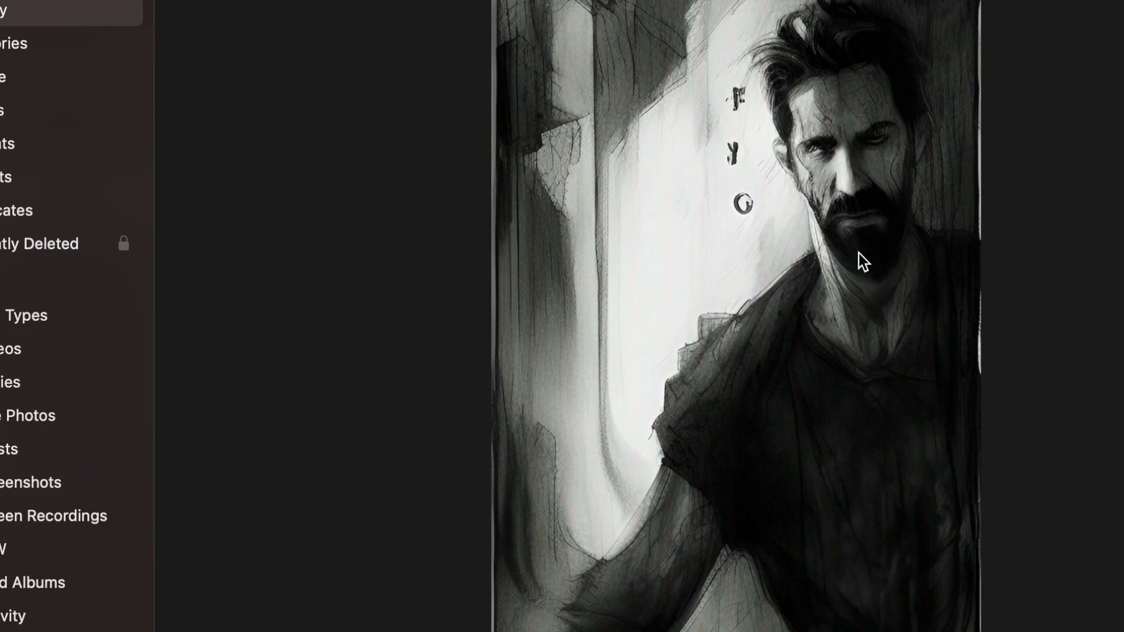
pyautogui.press('Right')
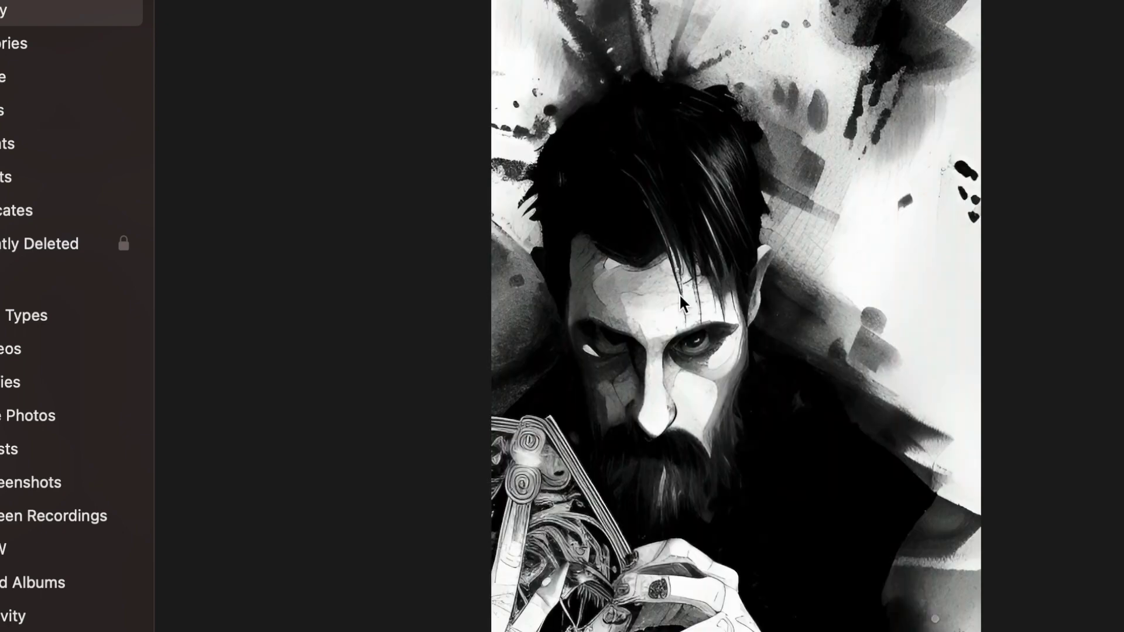
pyautogui.press('Right')
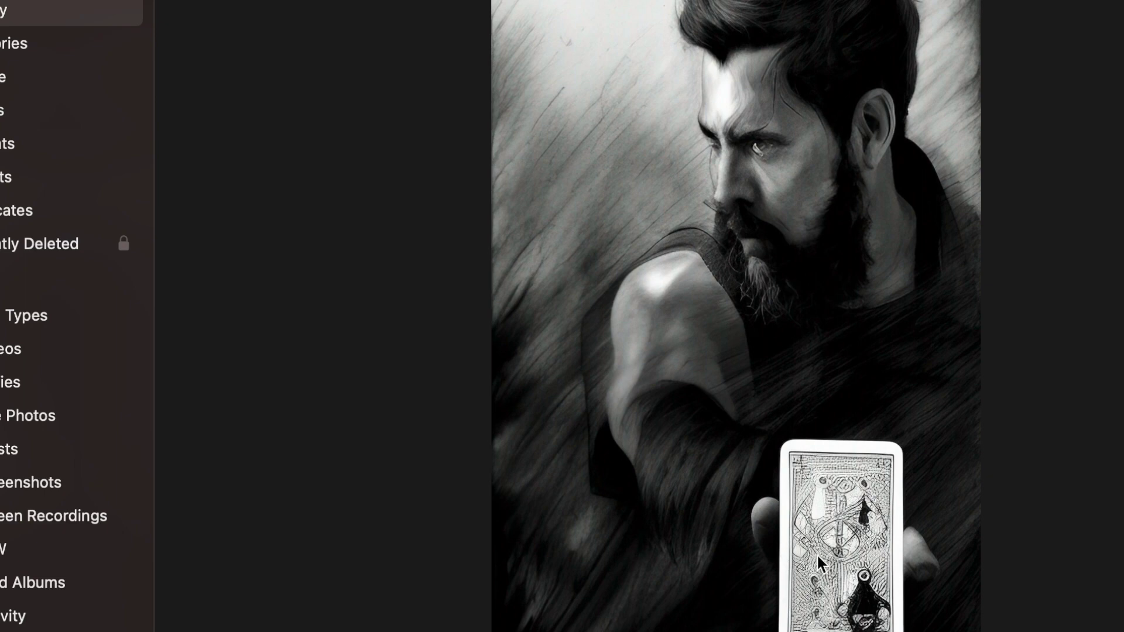
pyautogui.press('Right')
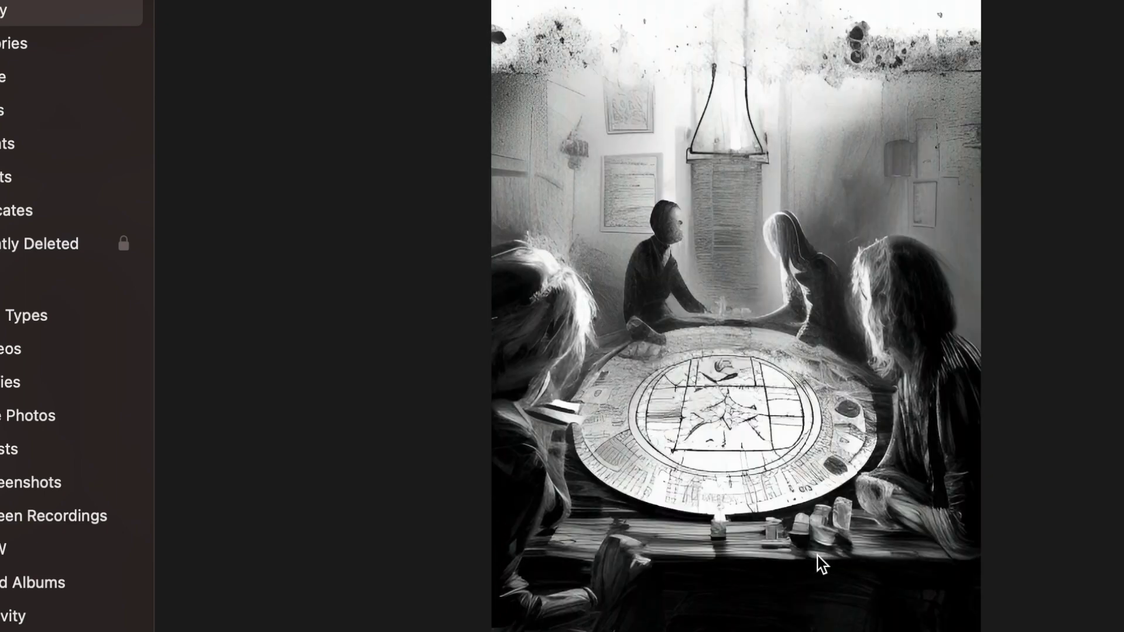
pyautogui.press('Left')
pyautogui.press('Right')
pyautogui.press('Escape')
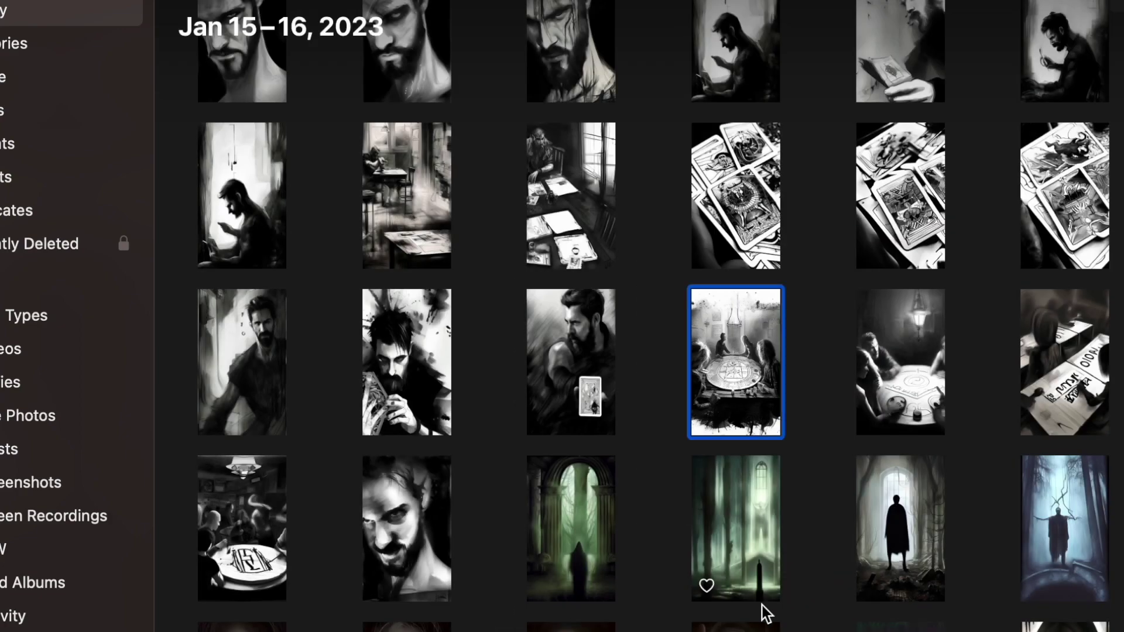
# Examine the cloaked man among the columns and the close-up male portraits, up to the newly saved short-haired man
pyautogui.scroll(-5, 759, 613)
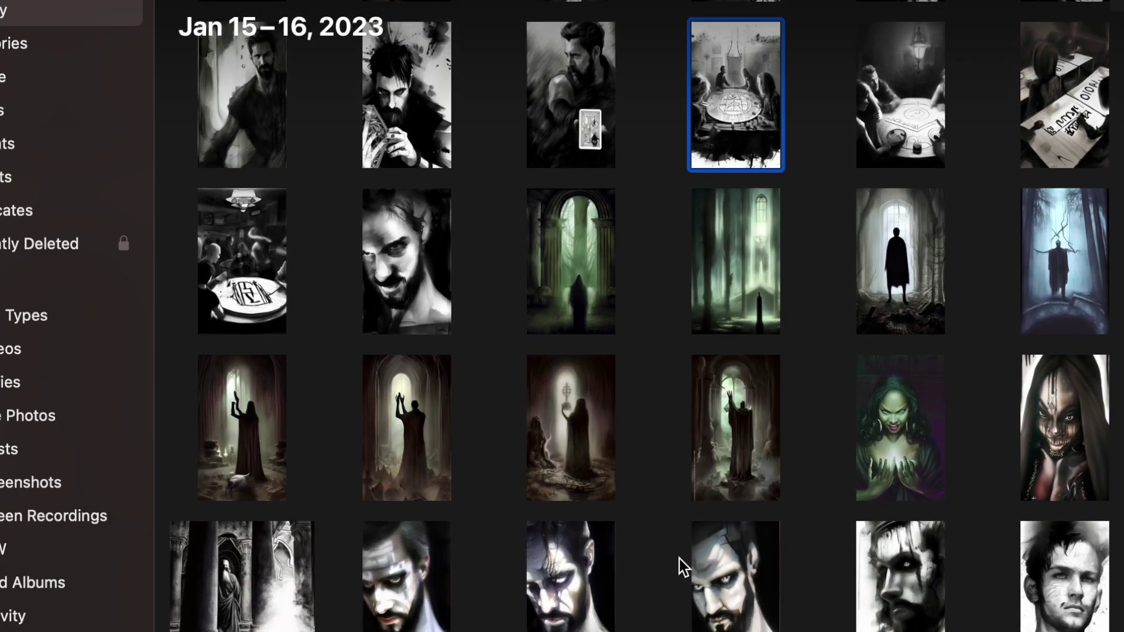
pyautogui.doubleClick(679, 562)
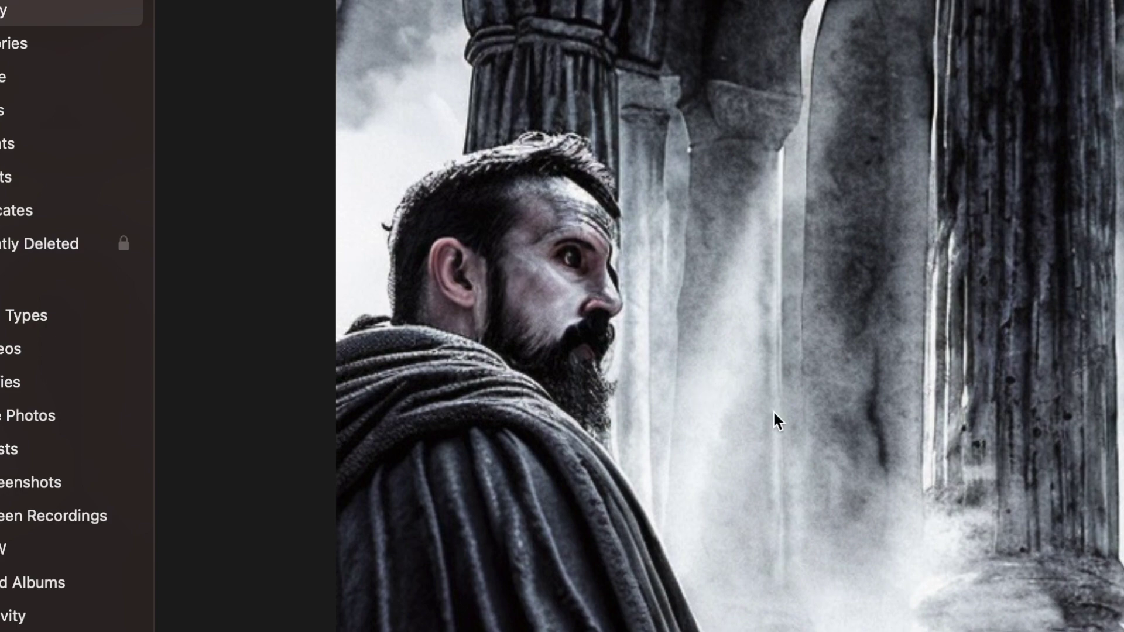
pyautogui.press('Escape')
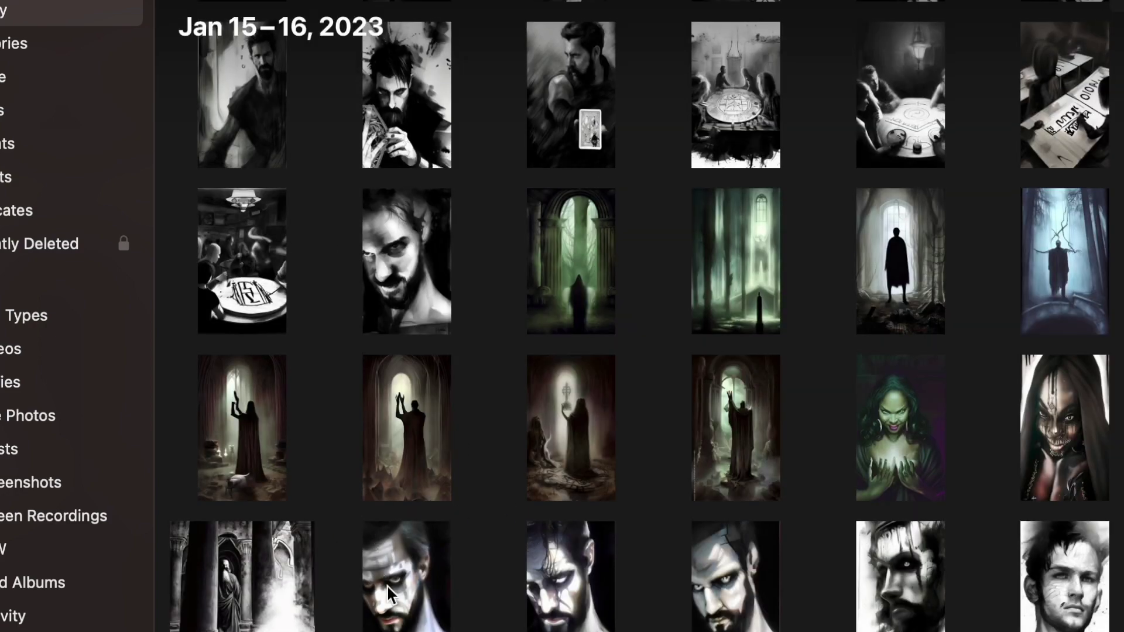
pyautogui.click(414, 628)
pyautogui.doubleClick(413, 628)
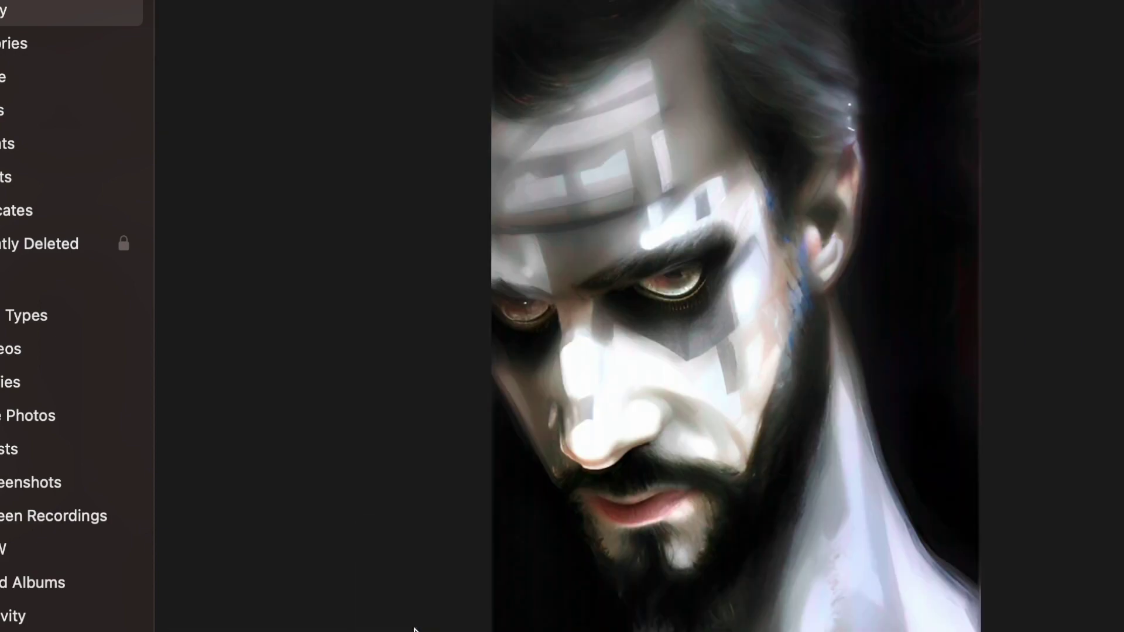
pyautogui.press('Right')
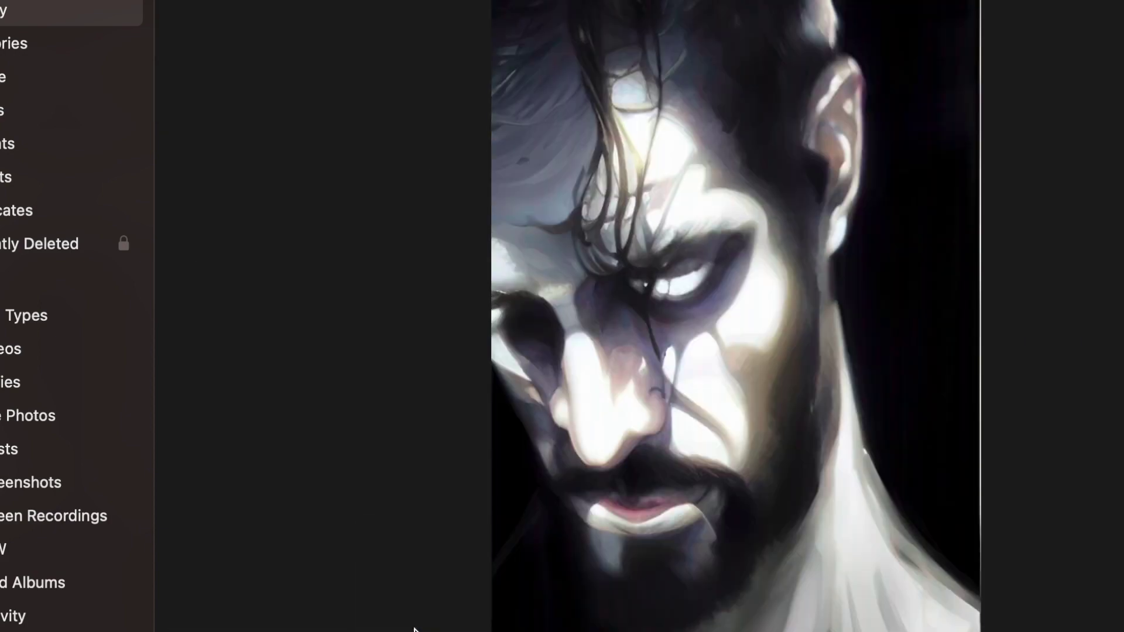
pyautogui.press('Right')
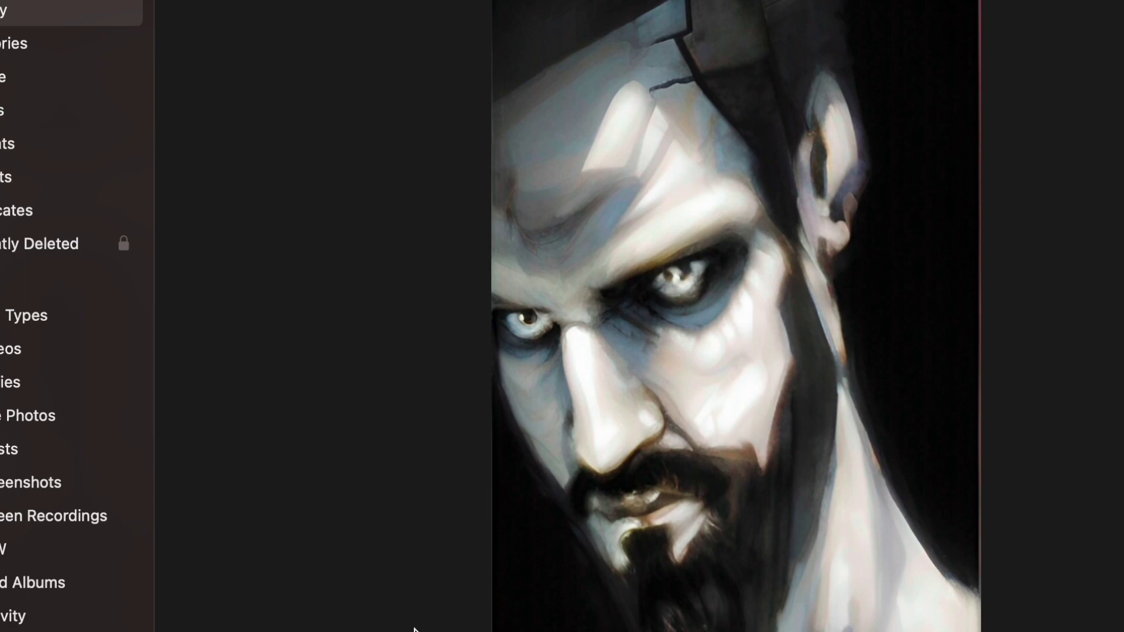
pyautogui.press('Right')
pyautogui.press('Right')
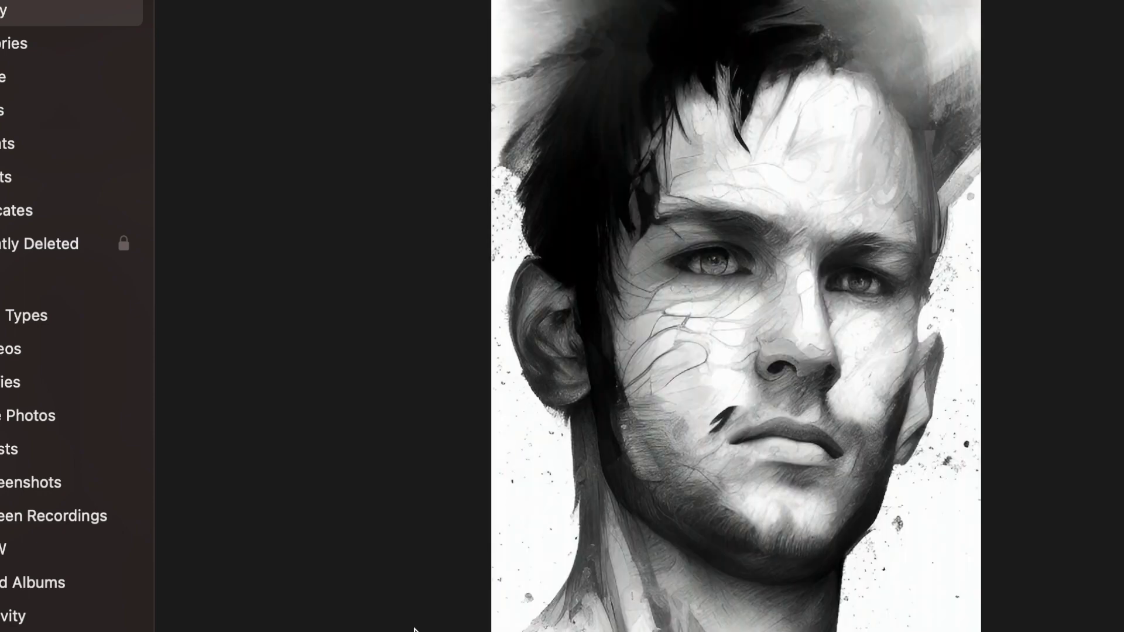
pyautogui.press('Escape')
# Find the hooded woman artwork in the photo library and page through its close-up face variations
pyautogui.scroll(8, 459, 622)
pyautogui.scroll(2, 242, 226)
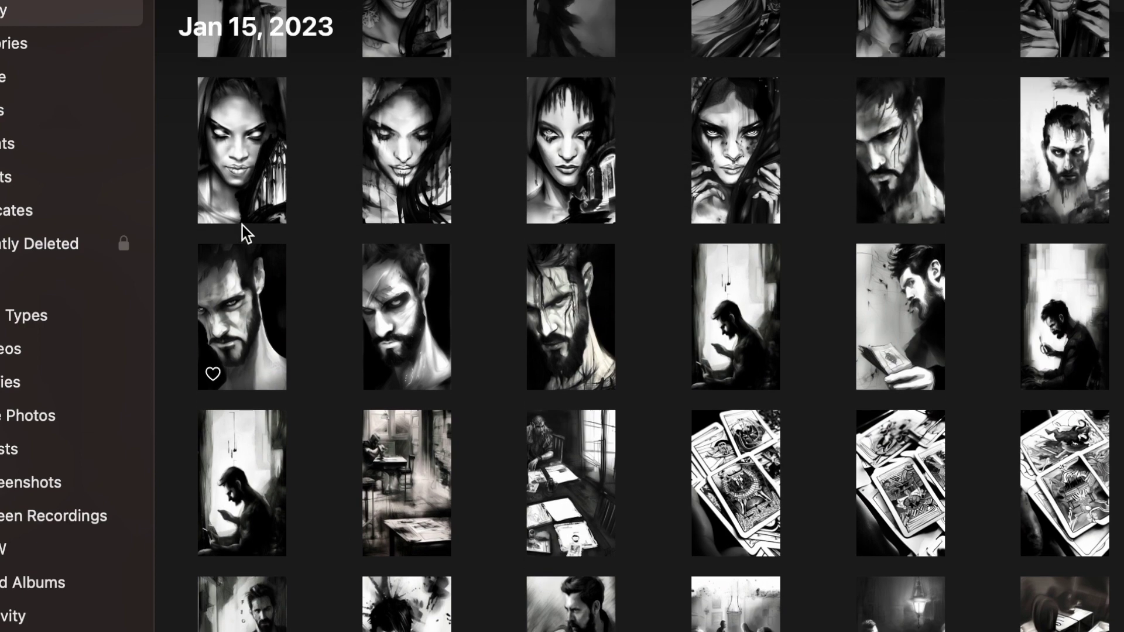
pyautogui.scroll(3, 241, 226)
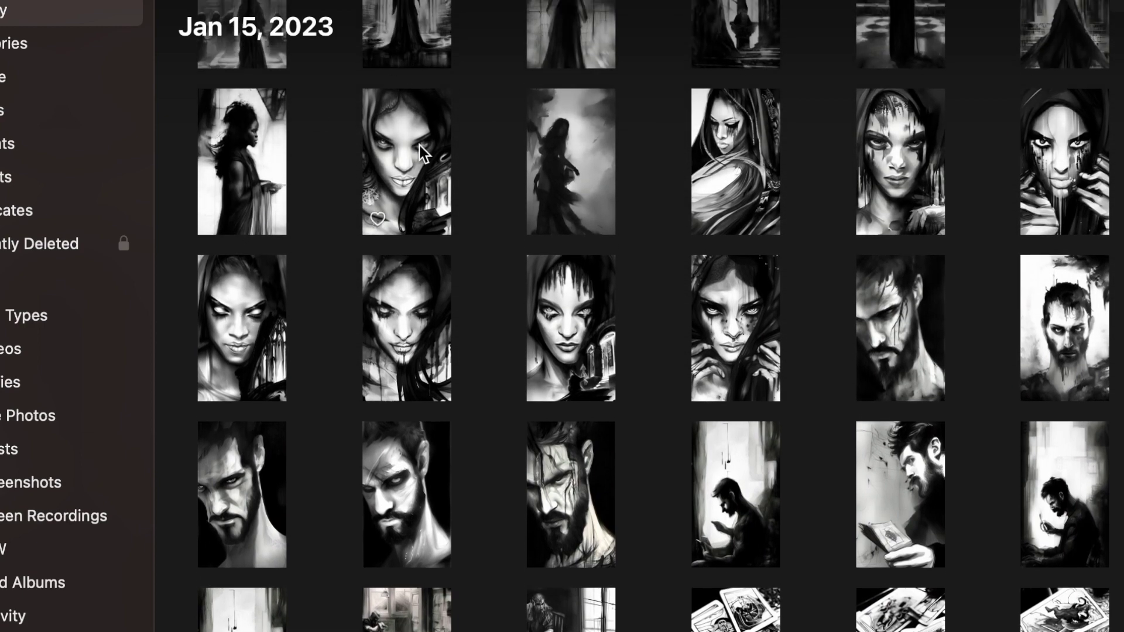
pyautogui.scroll(1, 409, 153)
pyautogui.click(388, 186)
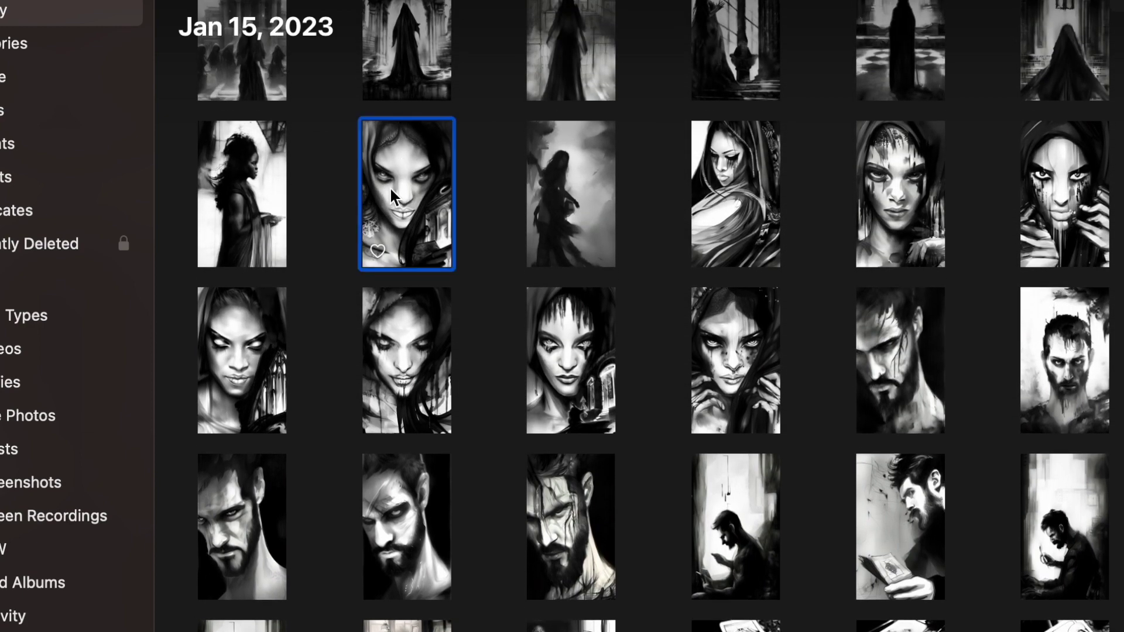
pyautogui.doubleClick(388, 187)
pyautogui.press('Right')
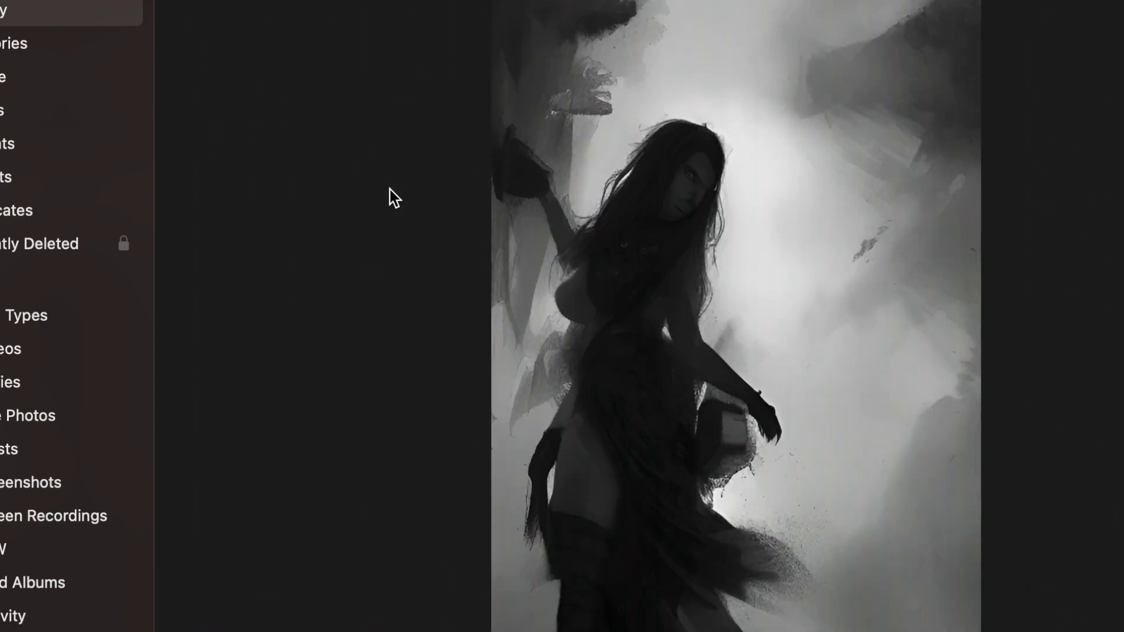
pyautogui.press('Right')
pyautogui.press('Right')
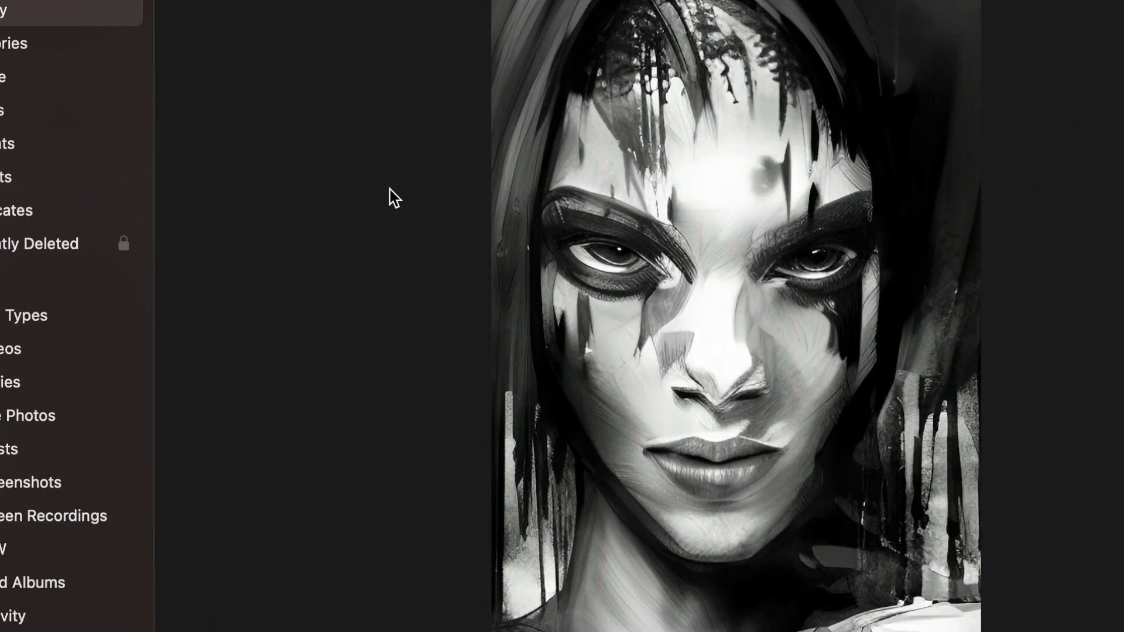
pyautogui.press('Right')
pyautogui.press('Right')
pyautogui.press('Right')
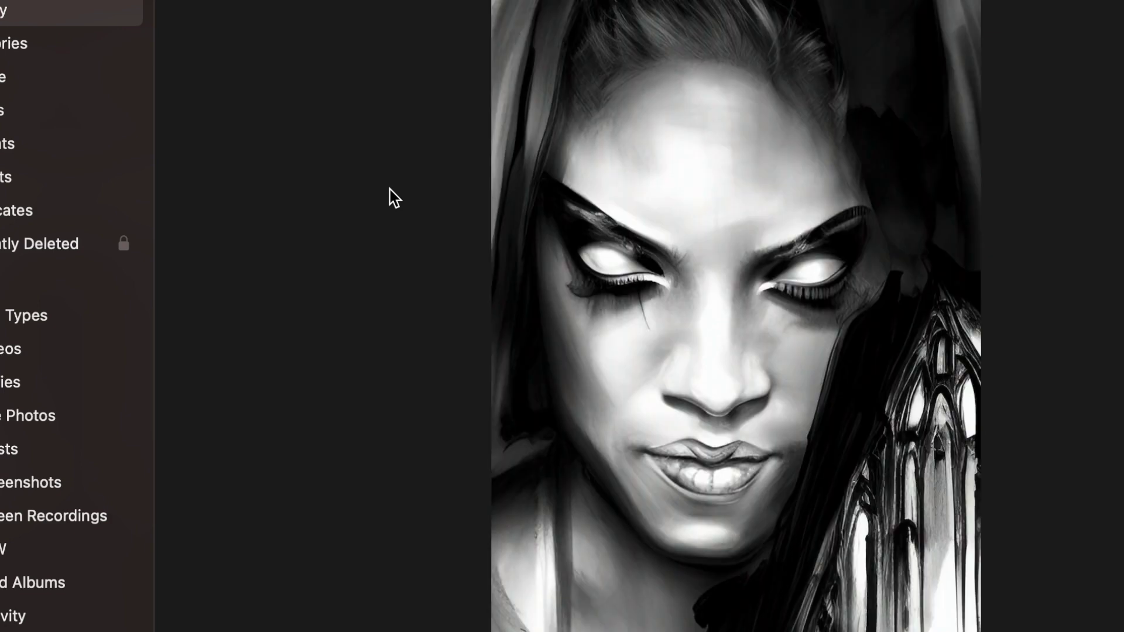
pyautogui.press('Right')
pyautogui.press('Right')
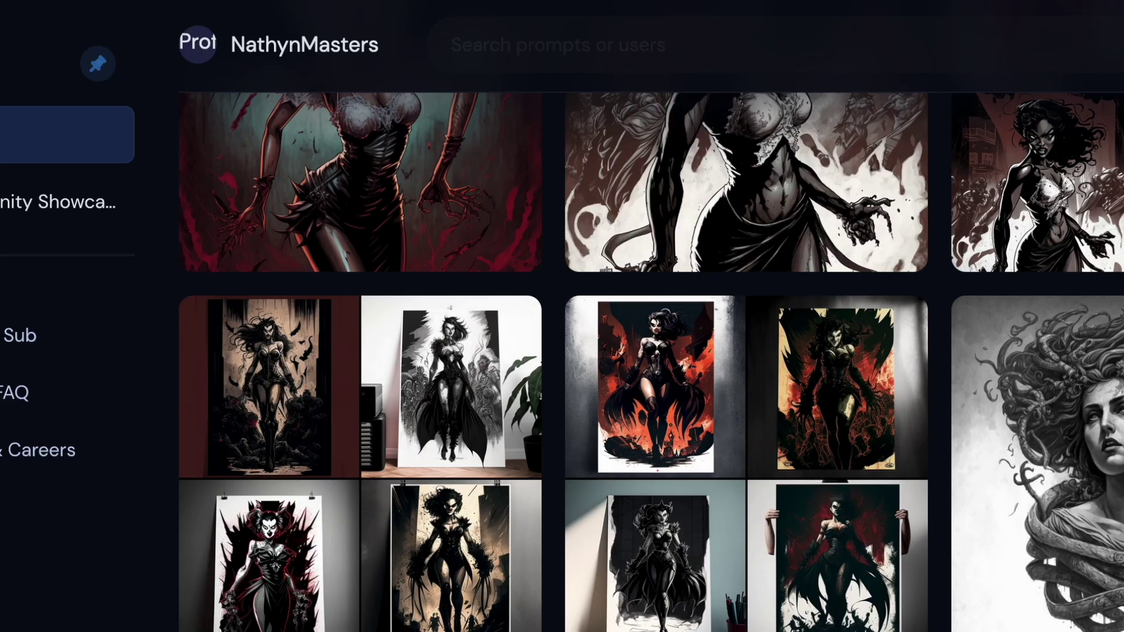
# Switch to the online AI art gallery and examine the vampiress cover artwork and its prompts
pyautogui.scroll(4, 834, 452)
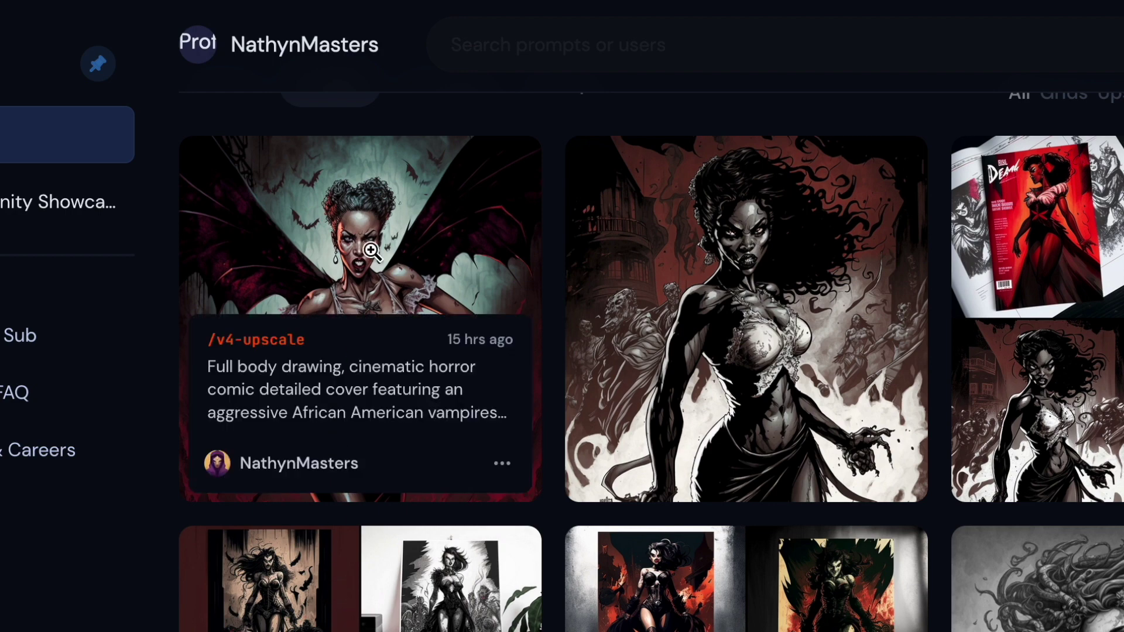
pyautogui.moveTo(733, 322)
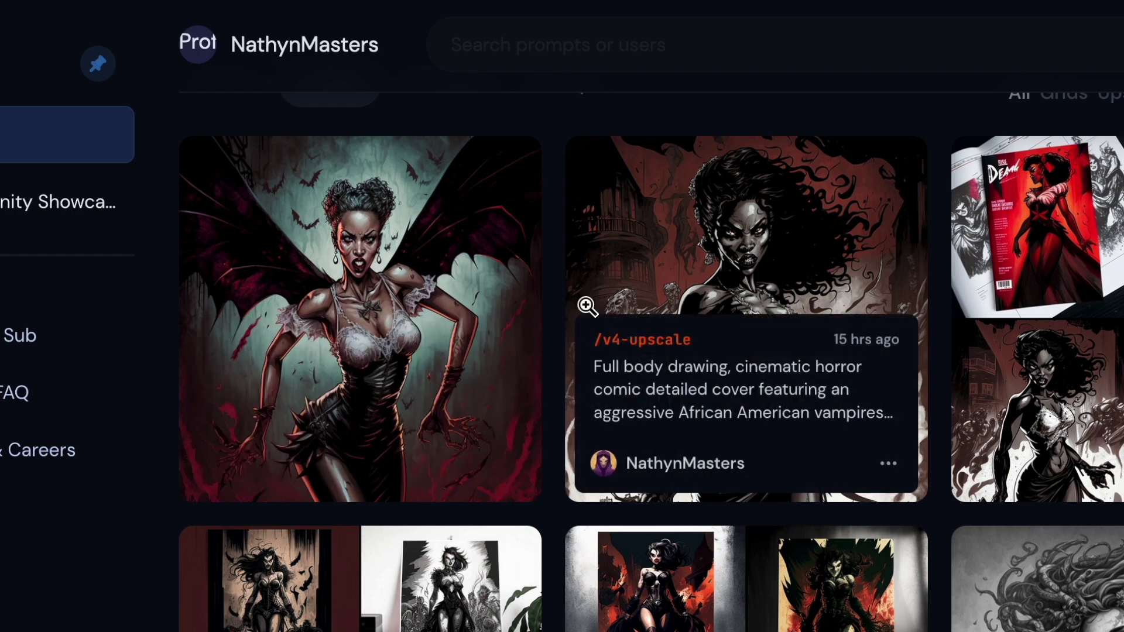
pyautogui.moveTo(473, 440)
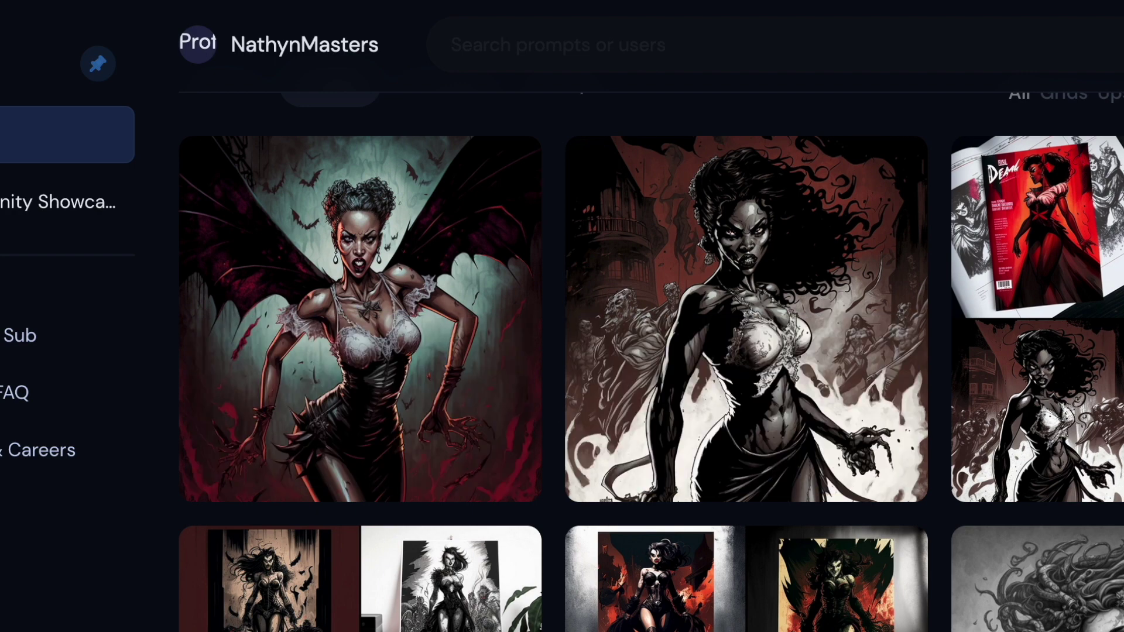
pyautogui.scroll(-4, 651, 361)
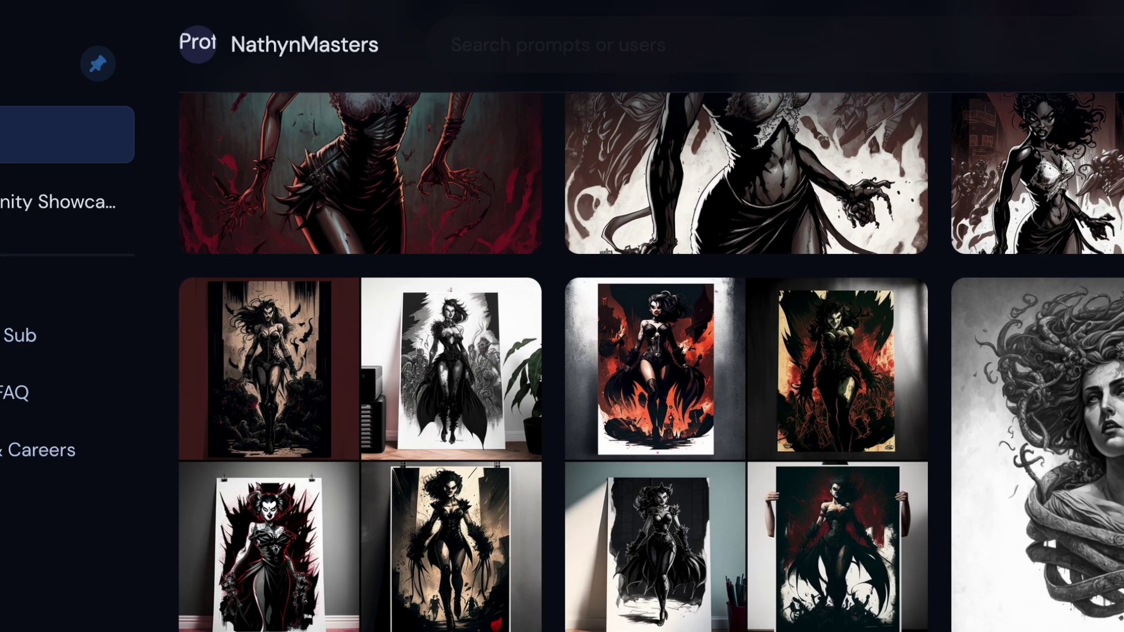
pyautogui.moveTo(700, 379)
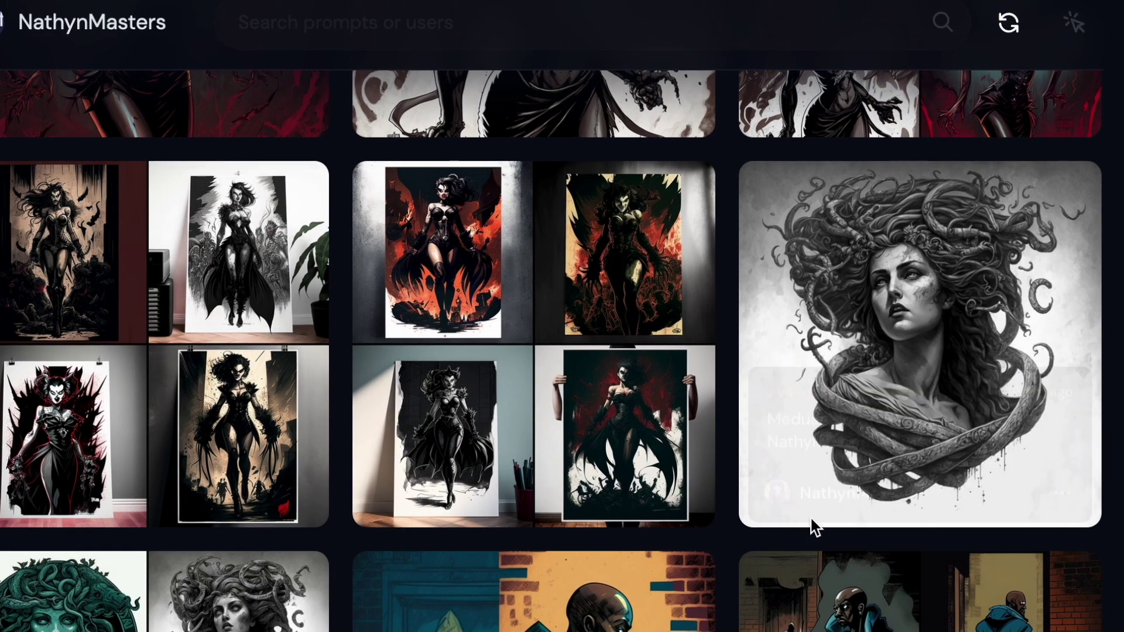
# Examine the Medusa drawing and the bald man in the blue hooded trenchcoat in the gallery, including their prompts
pyautogui.moveTo(935, 340)
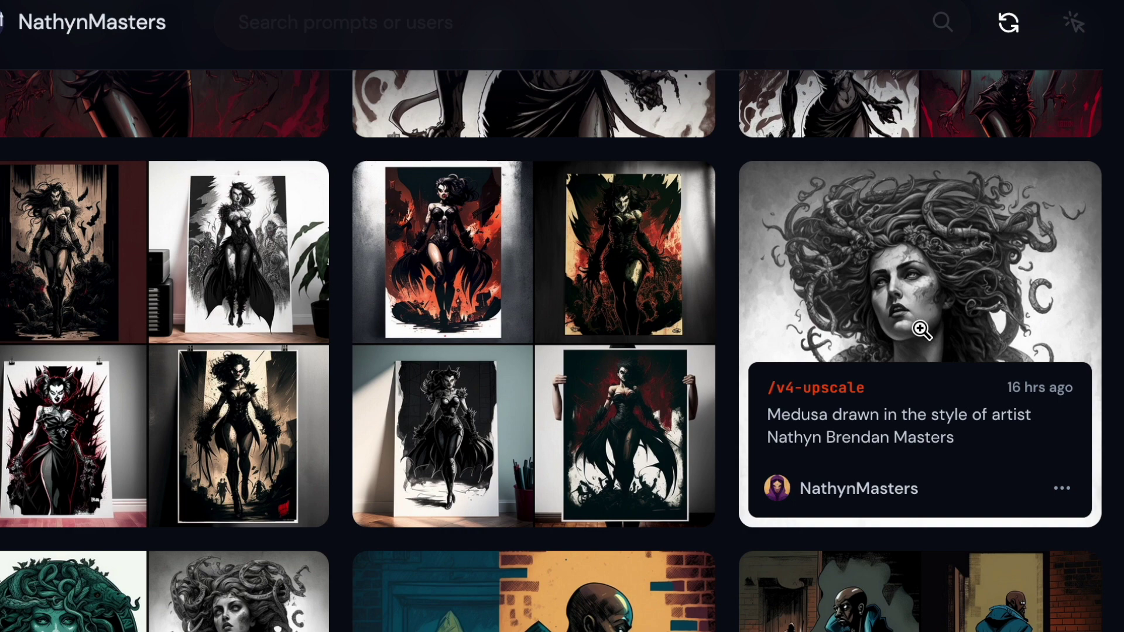
pyautogui.scroll(-1, 900, 431)
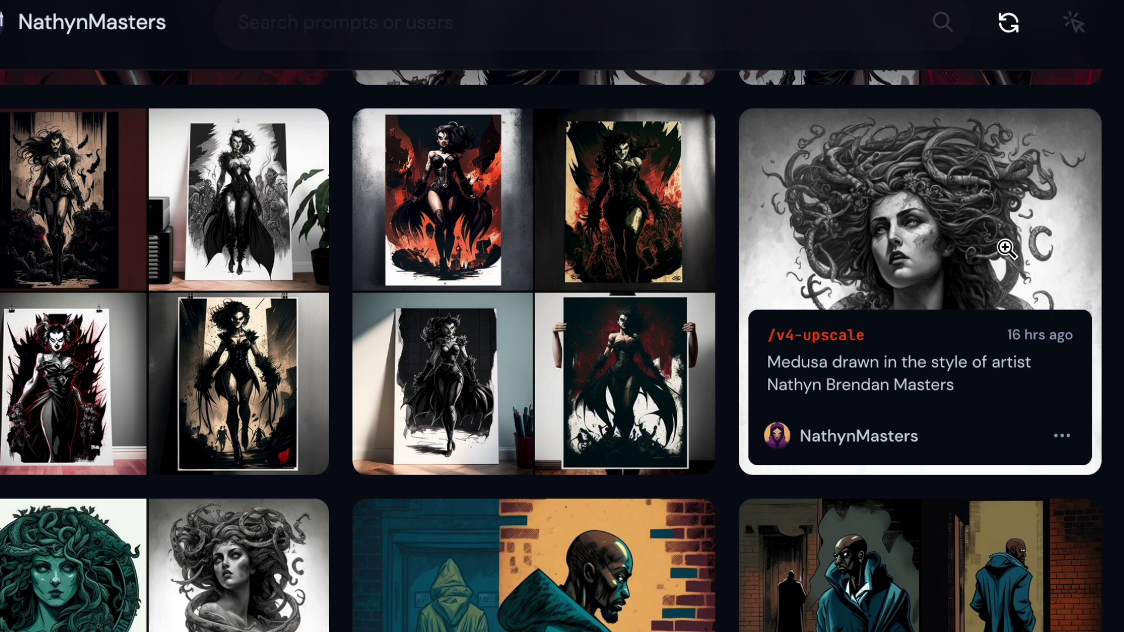
pyautogui.scroll(-3, 732, 477)
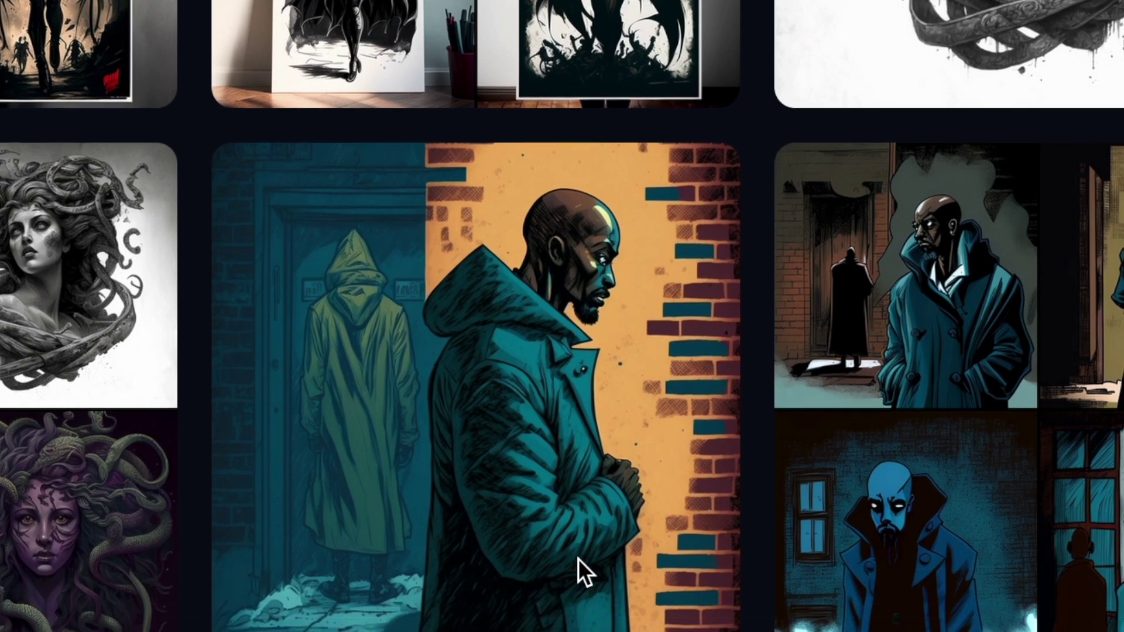
pyautogui.scroll(-2, 578, 559)
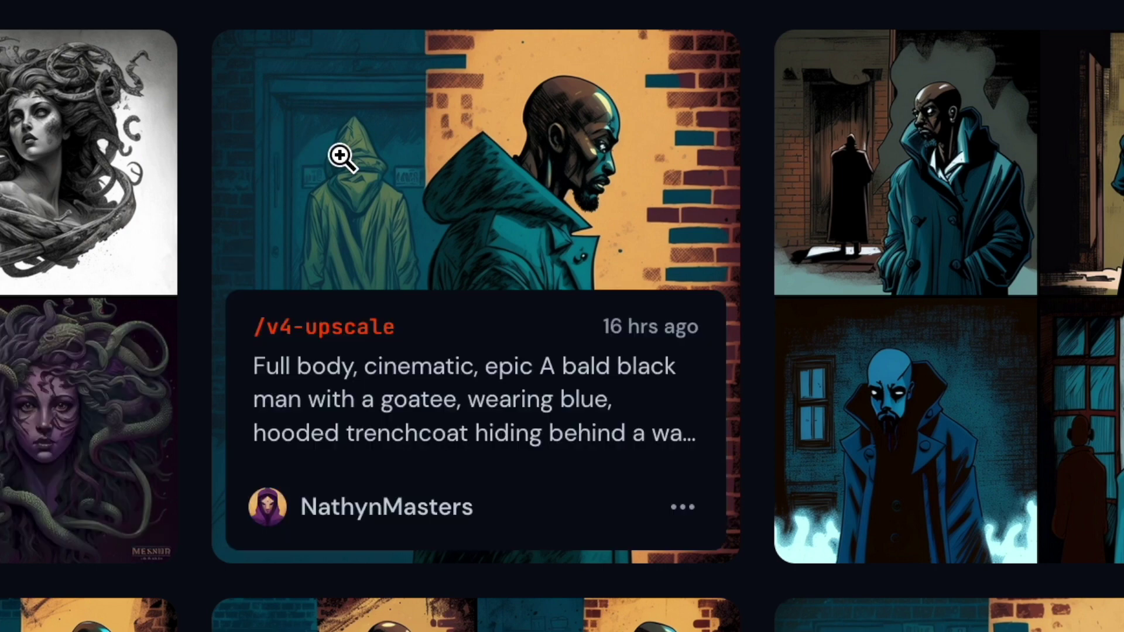
pyautogui.scroll(-5, 533, 88)
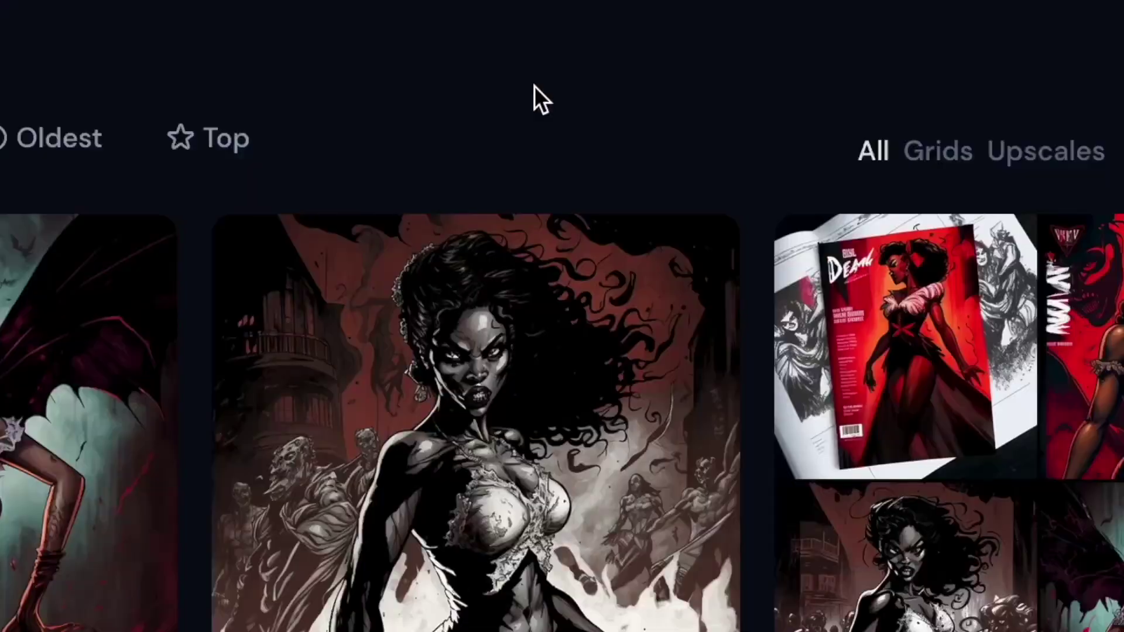
pyautogui.scroll(-7, 532, 100)
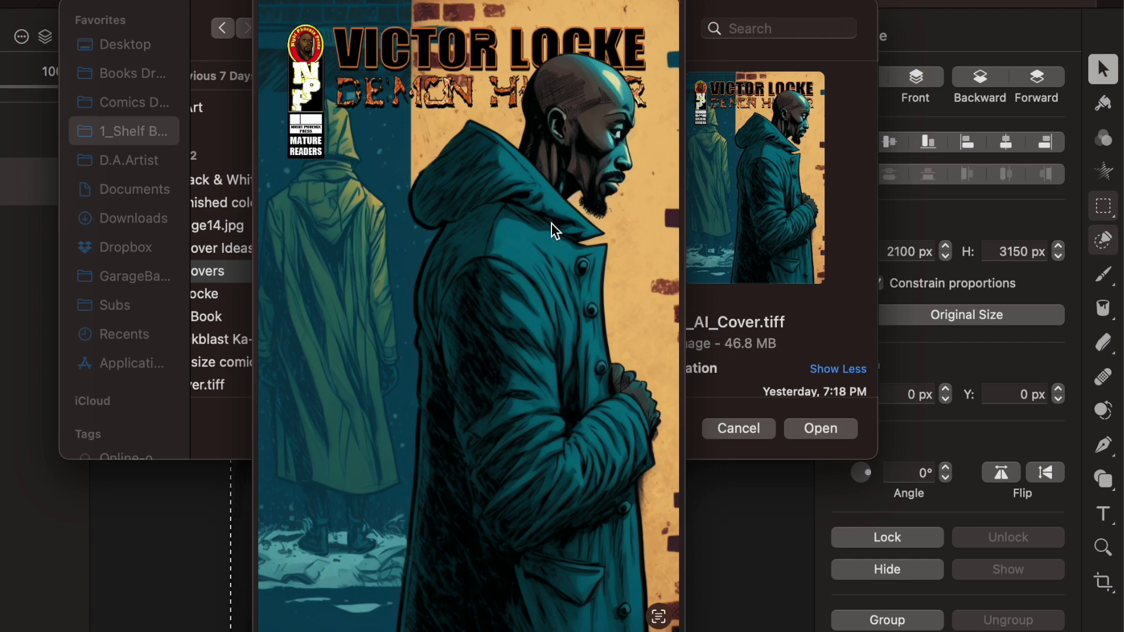
# Close the cover preview and dismiss the file chooser on the comic page, and activate the Rectangular Selection tool
pyautogui.press('Escape')
pyautogui.press('Escape')
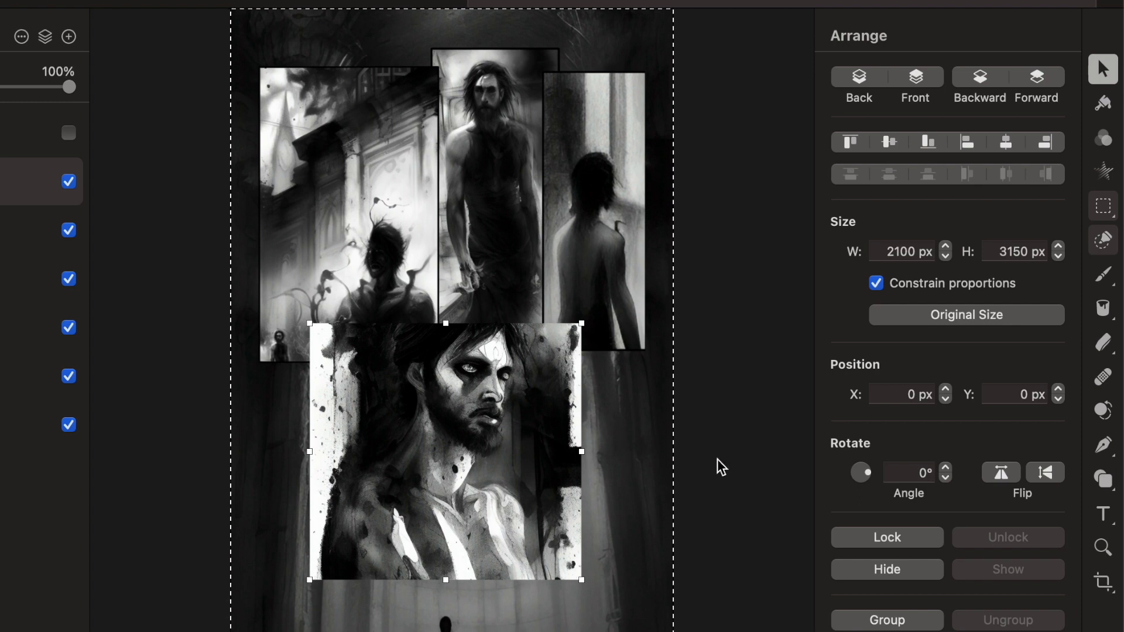
pyautogui.press('m')
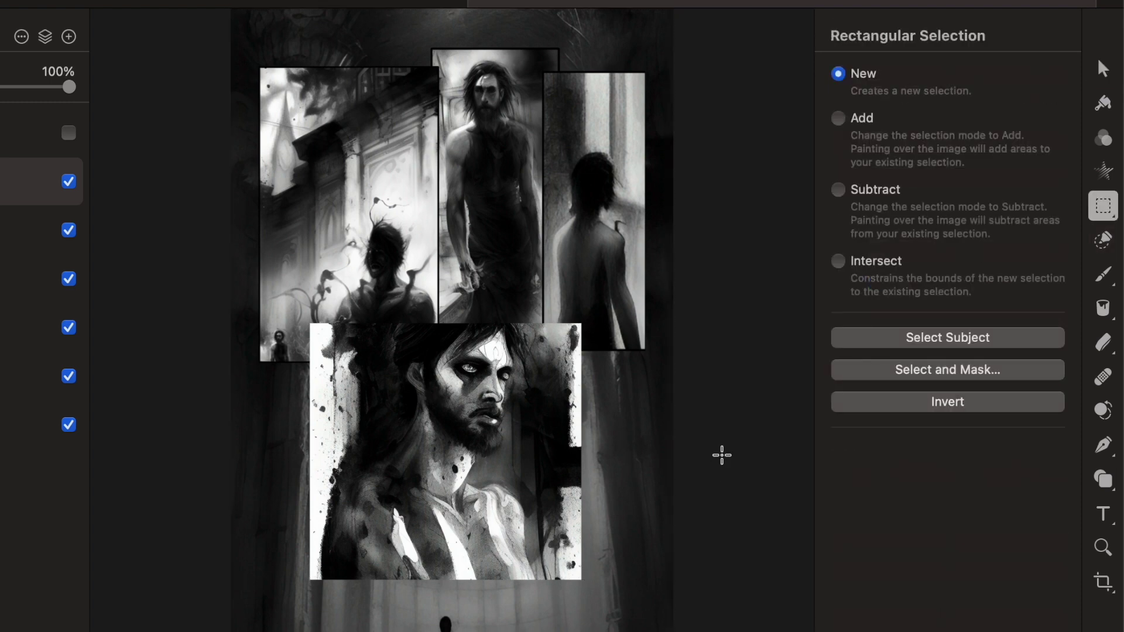